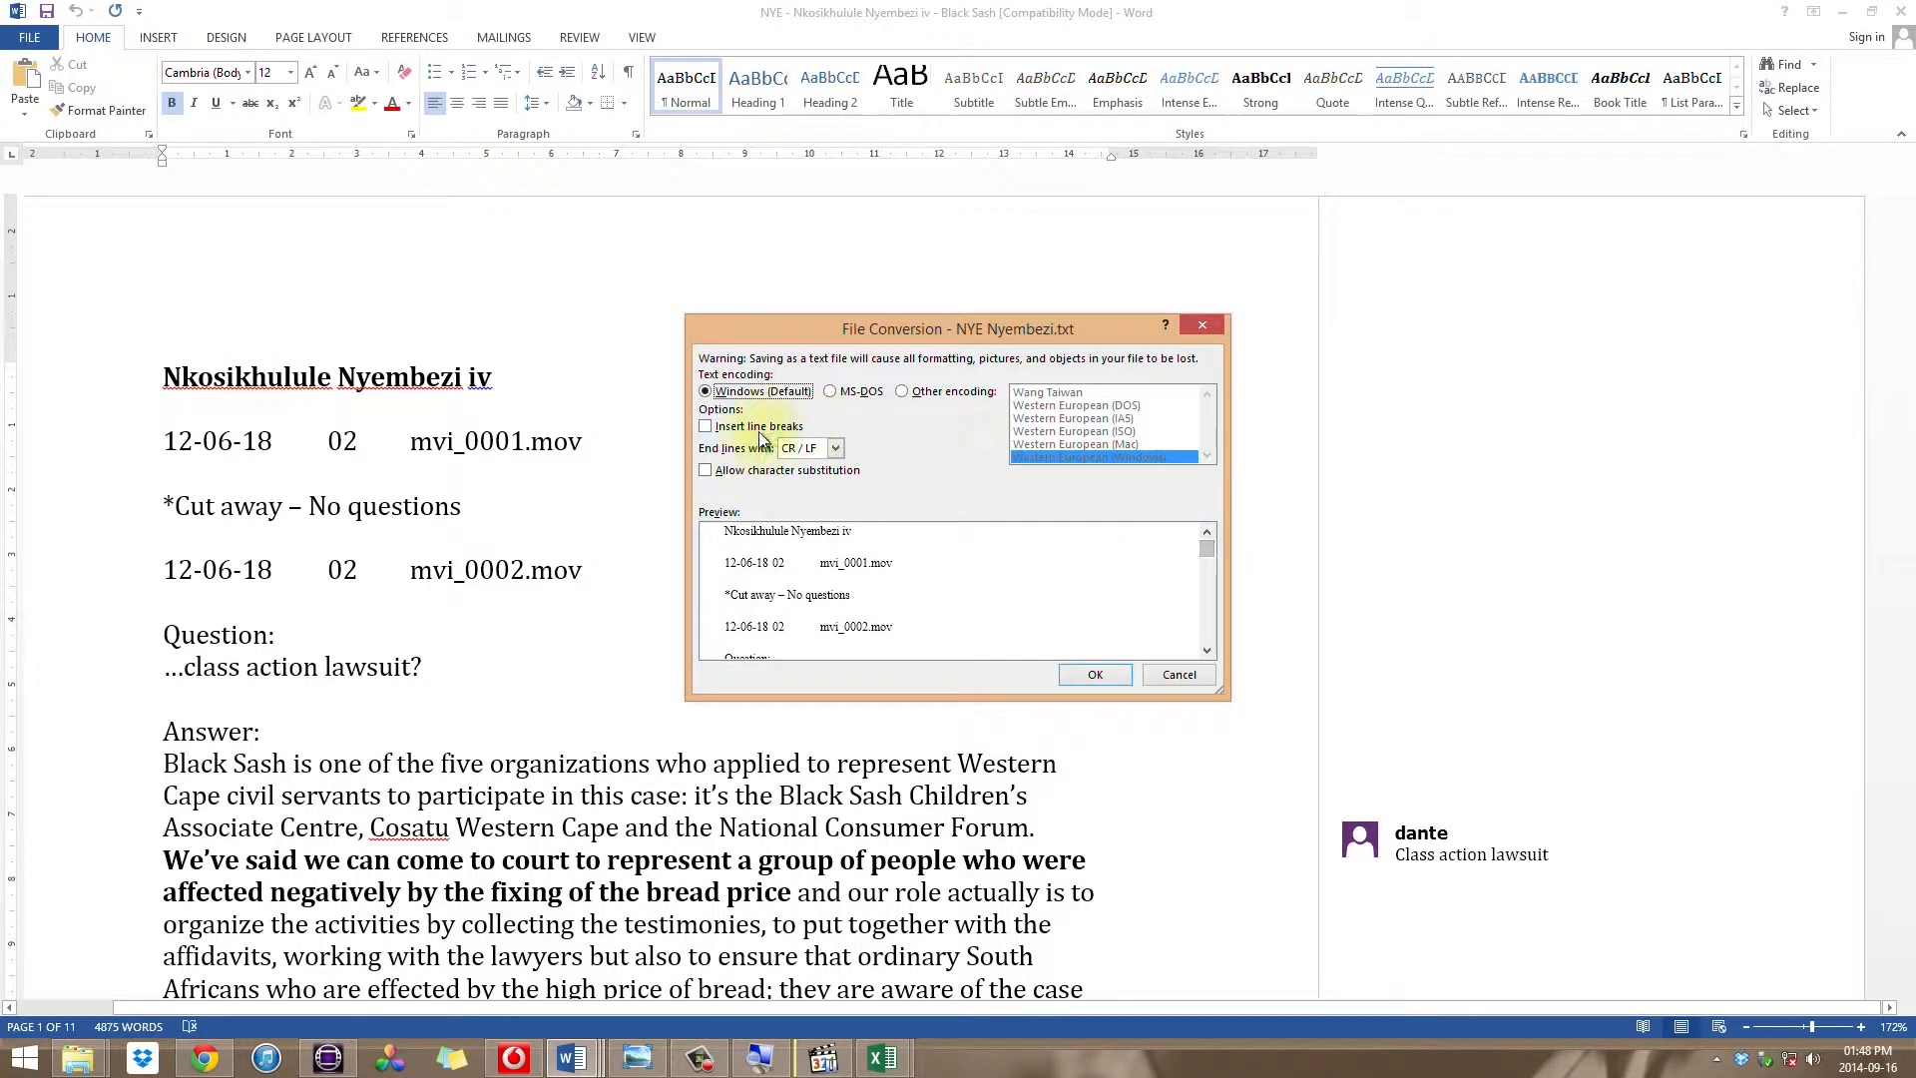
Step: Enable inserted line breaks in the text file conversion and save the interview transcript as plain text
click(741, 426)
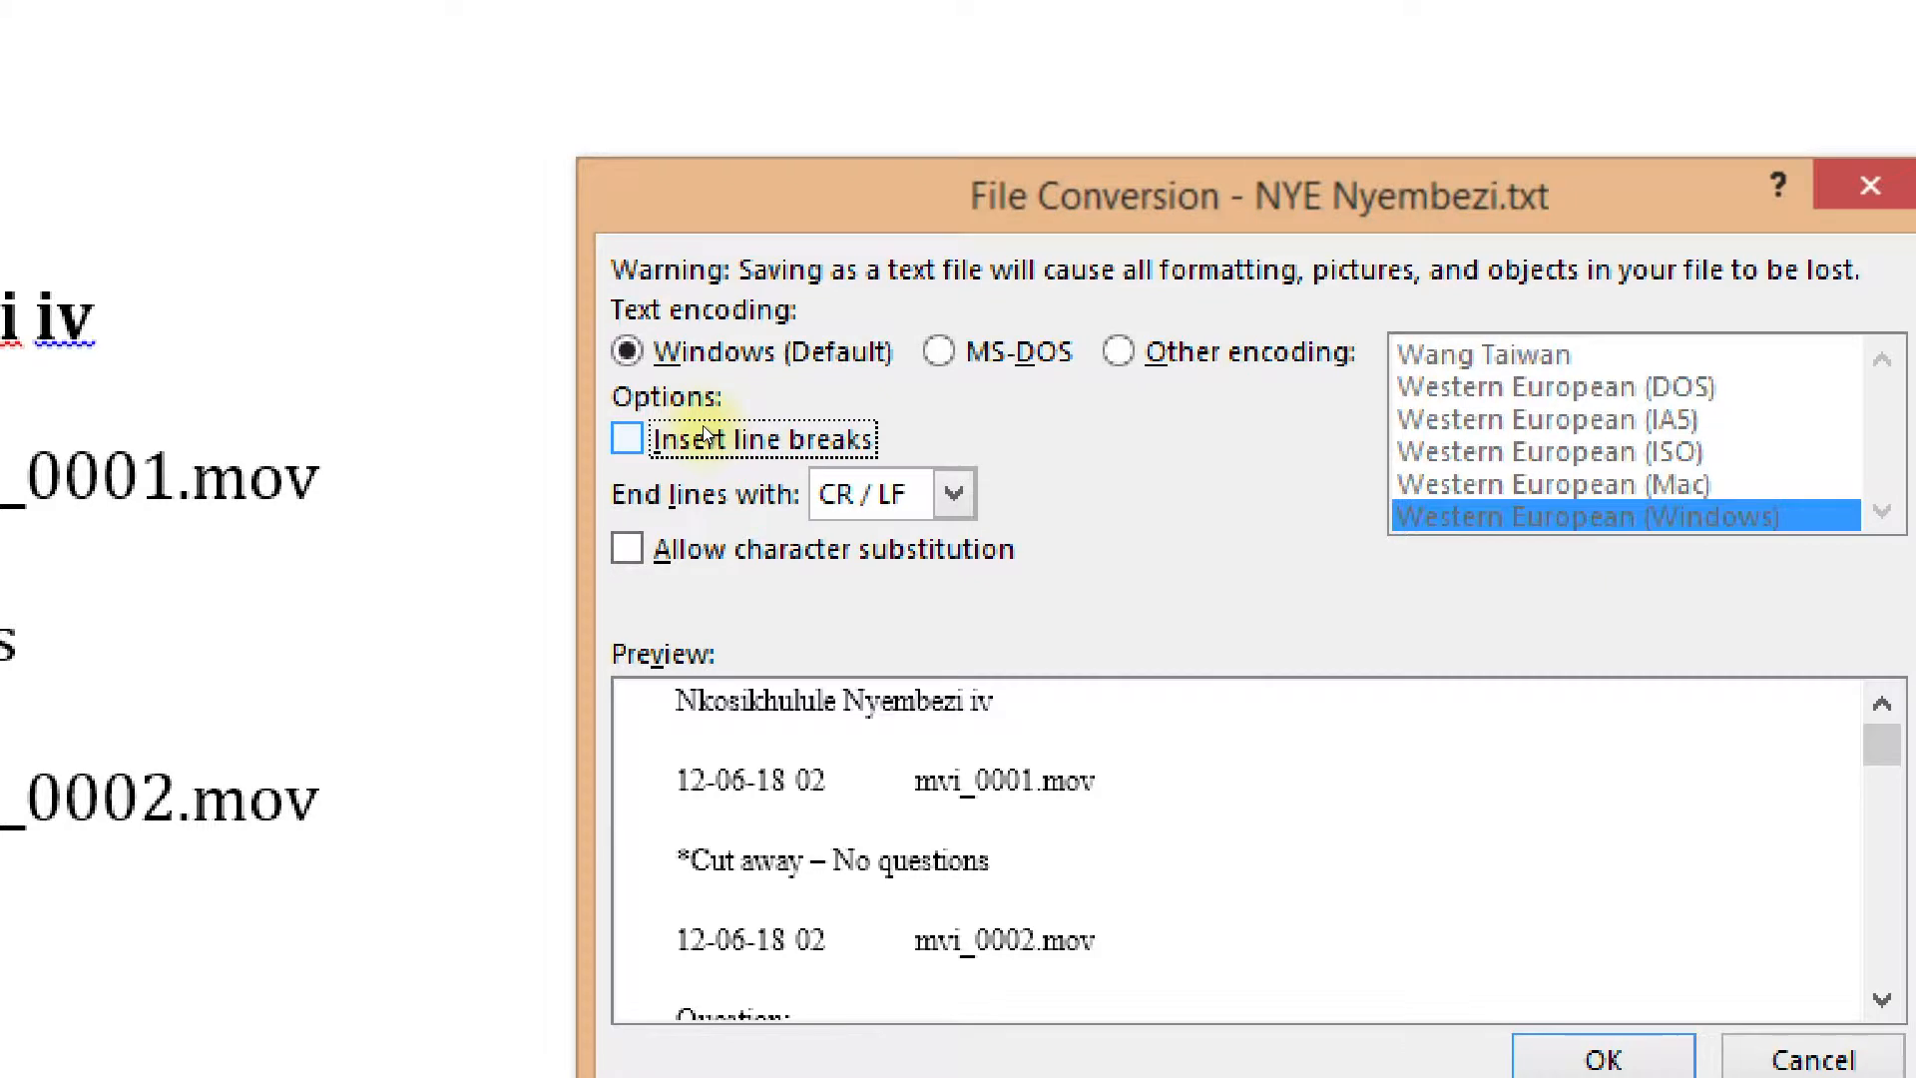
click(705, 436)
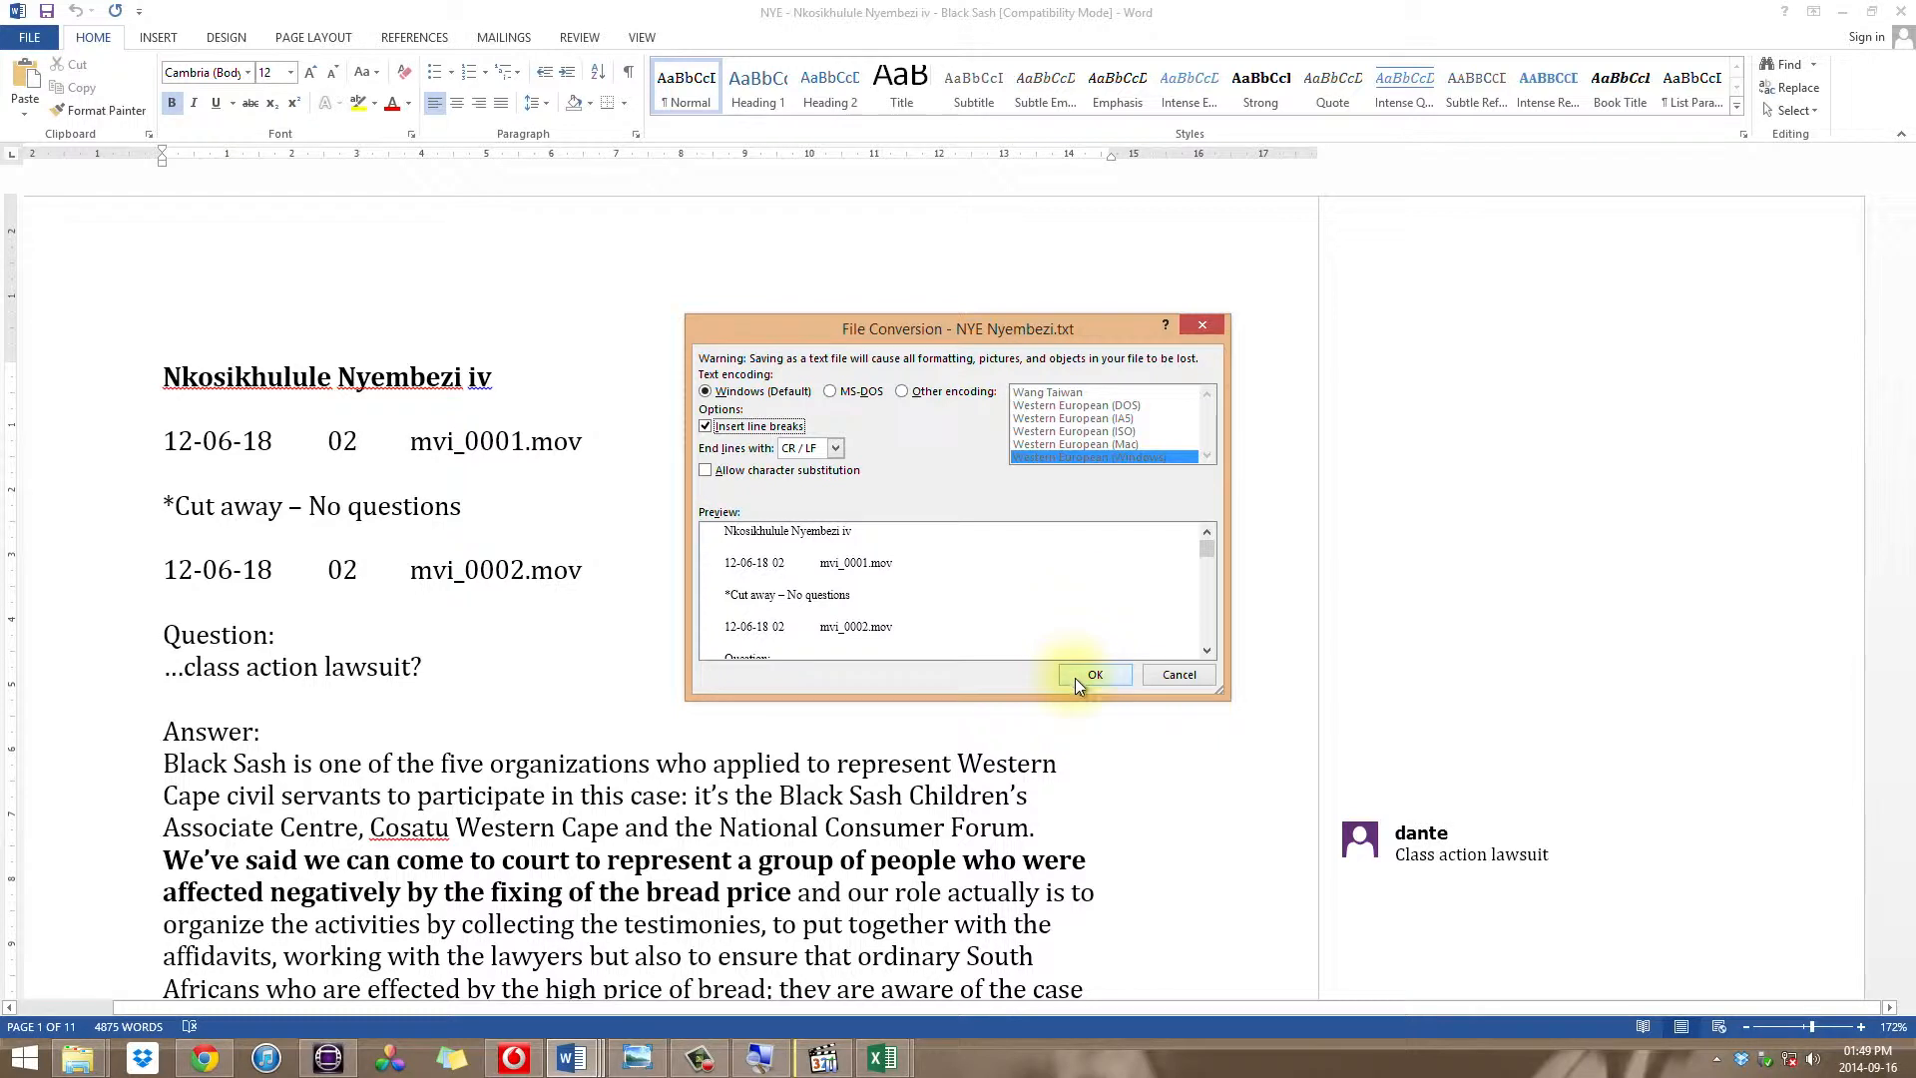
click(1095, 675)
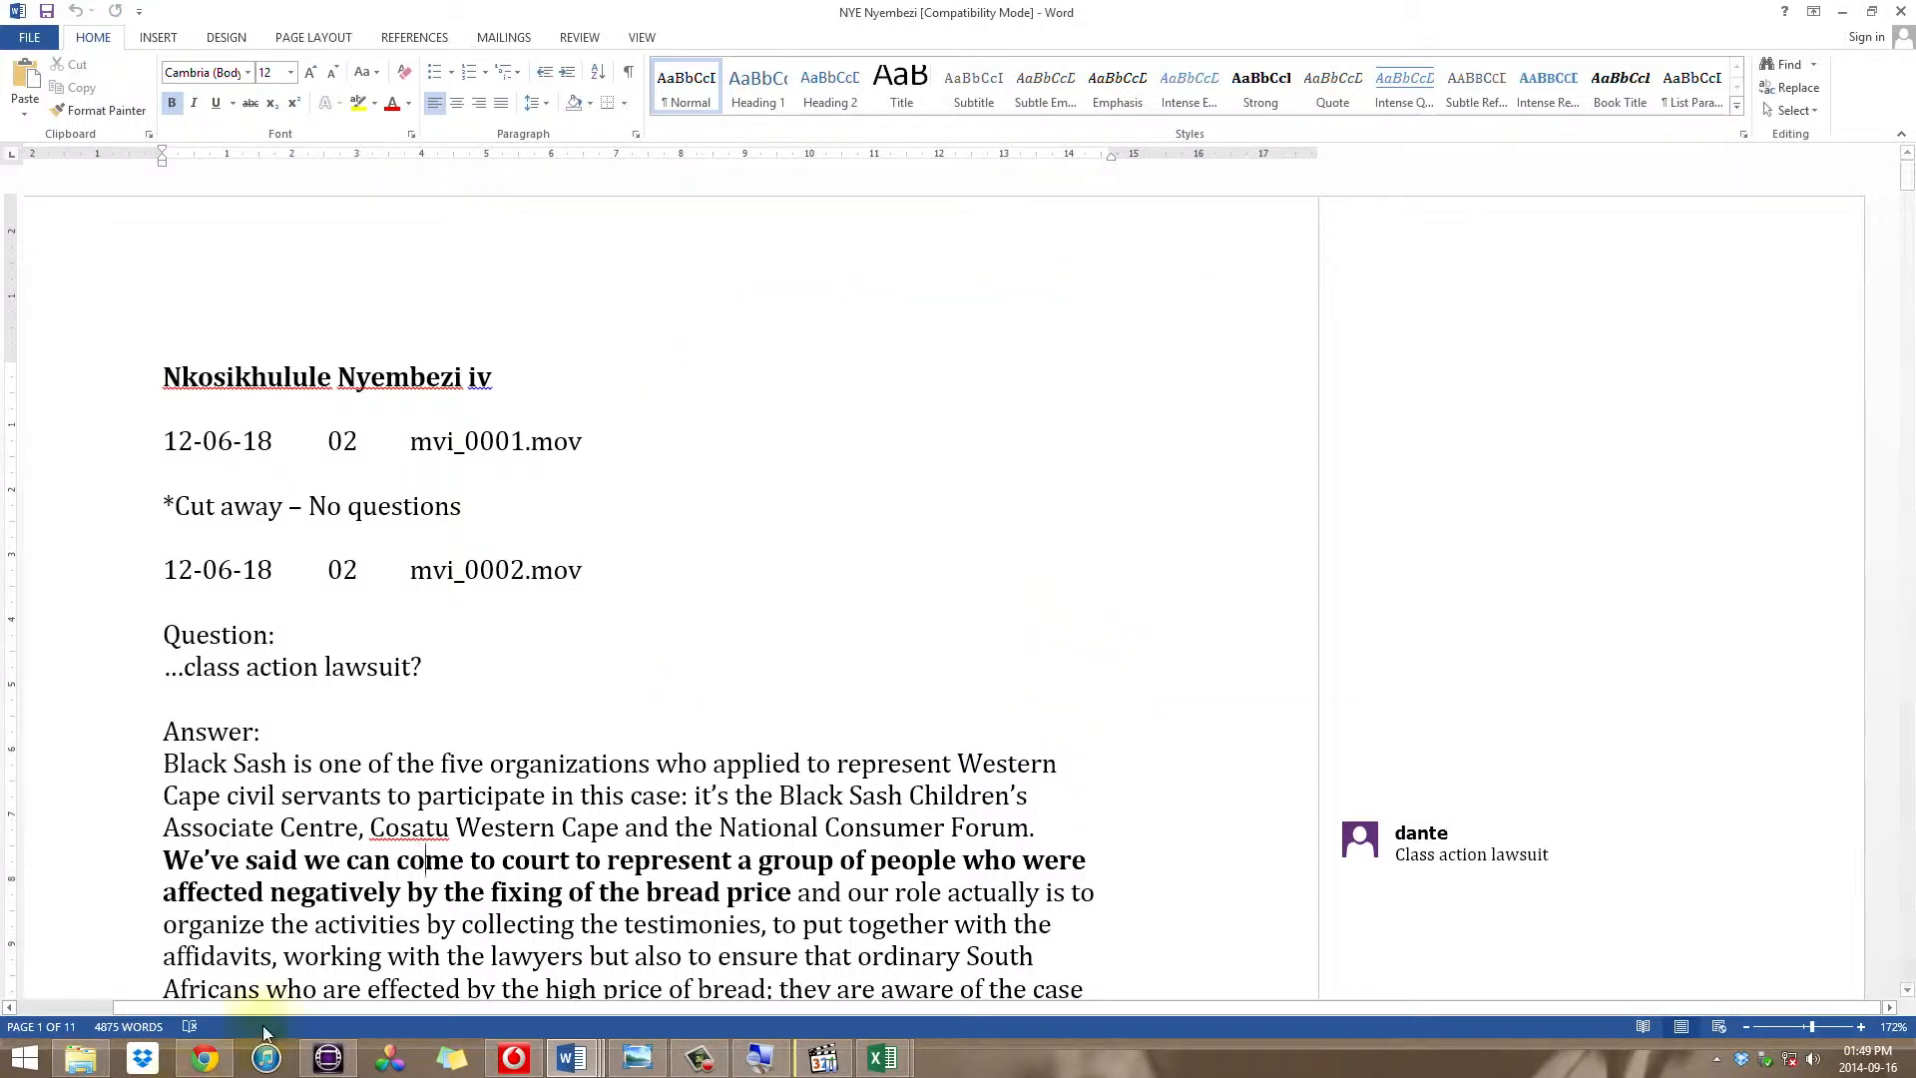
Step: Switch to Avid Media Composer and create a new script from the interview transcript text file on the Desktop
click(327, 1056)
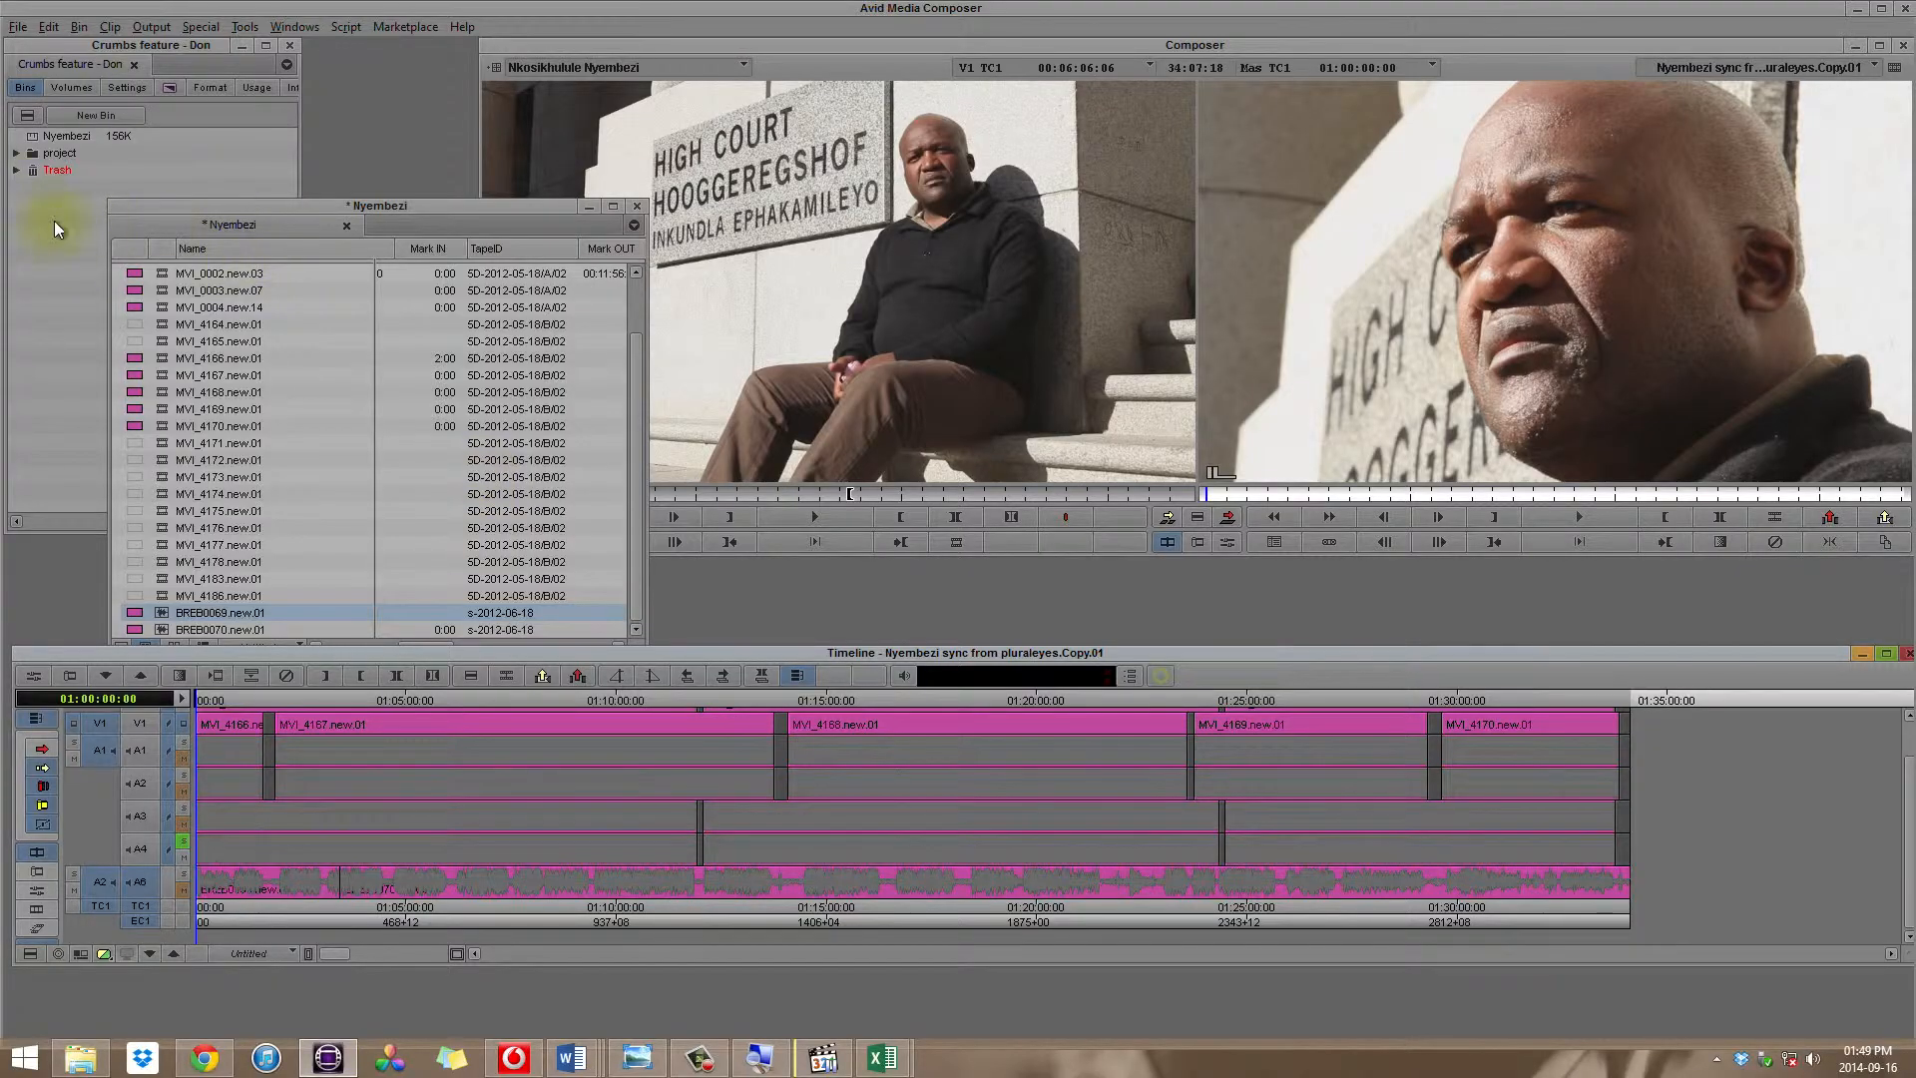
click(62, 248)
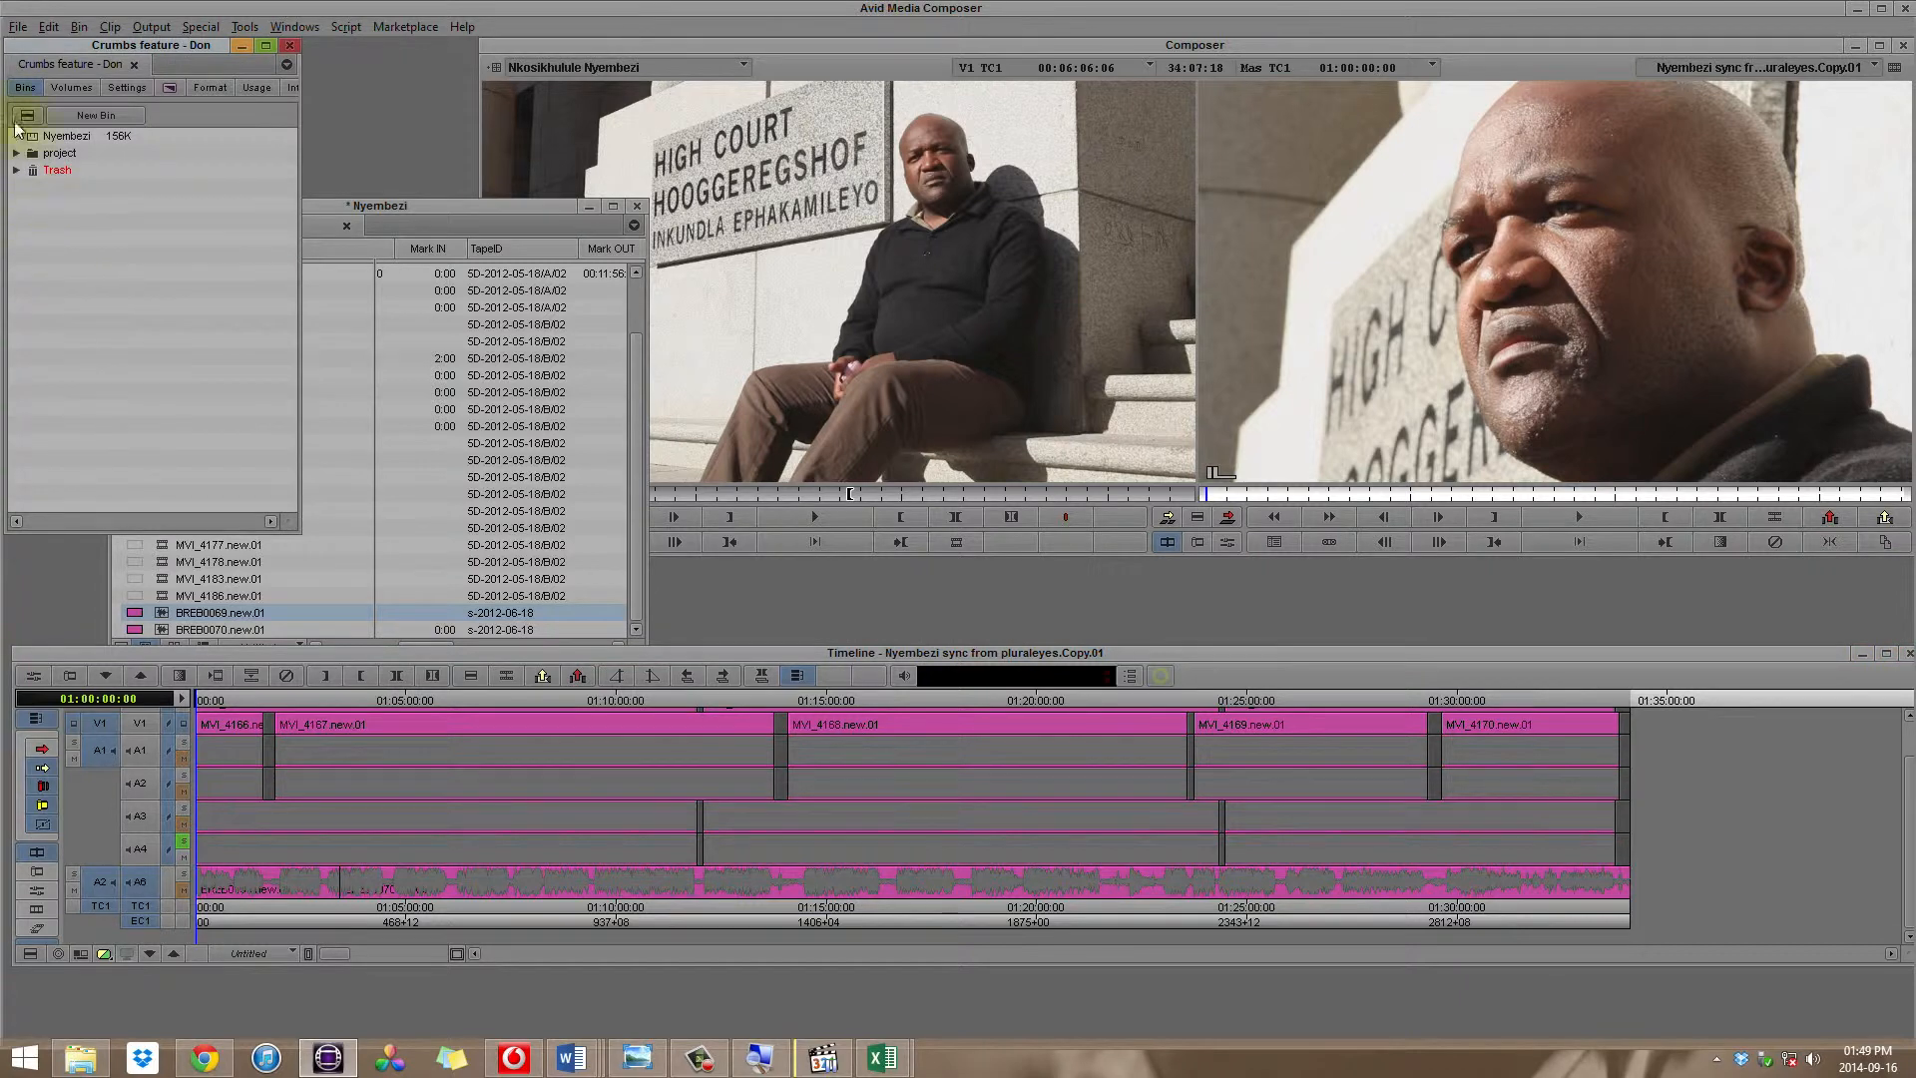
click(18, 27)
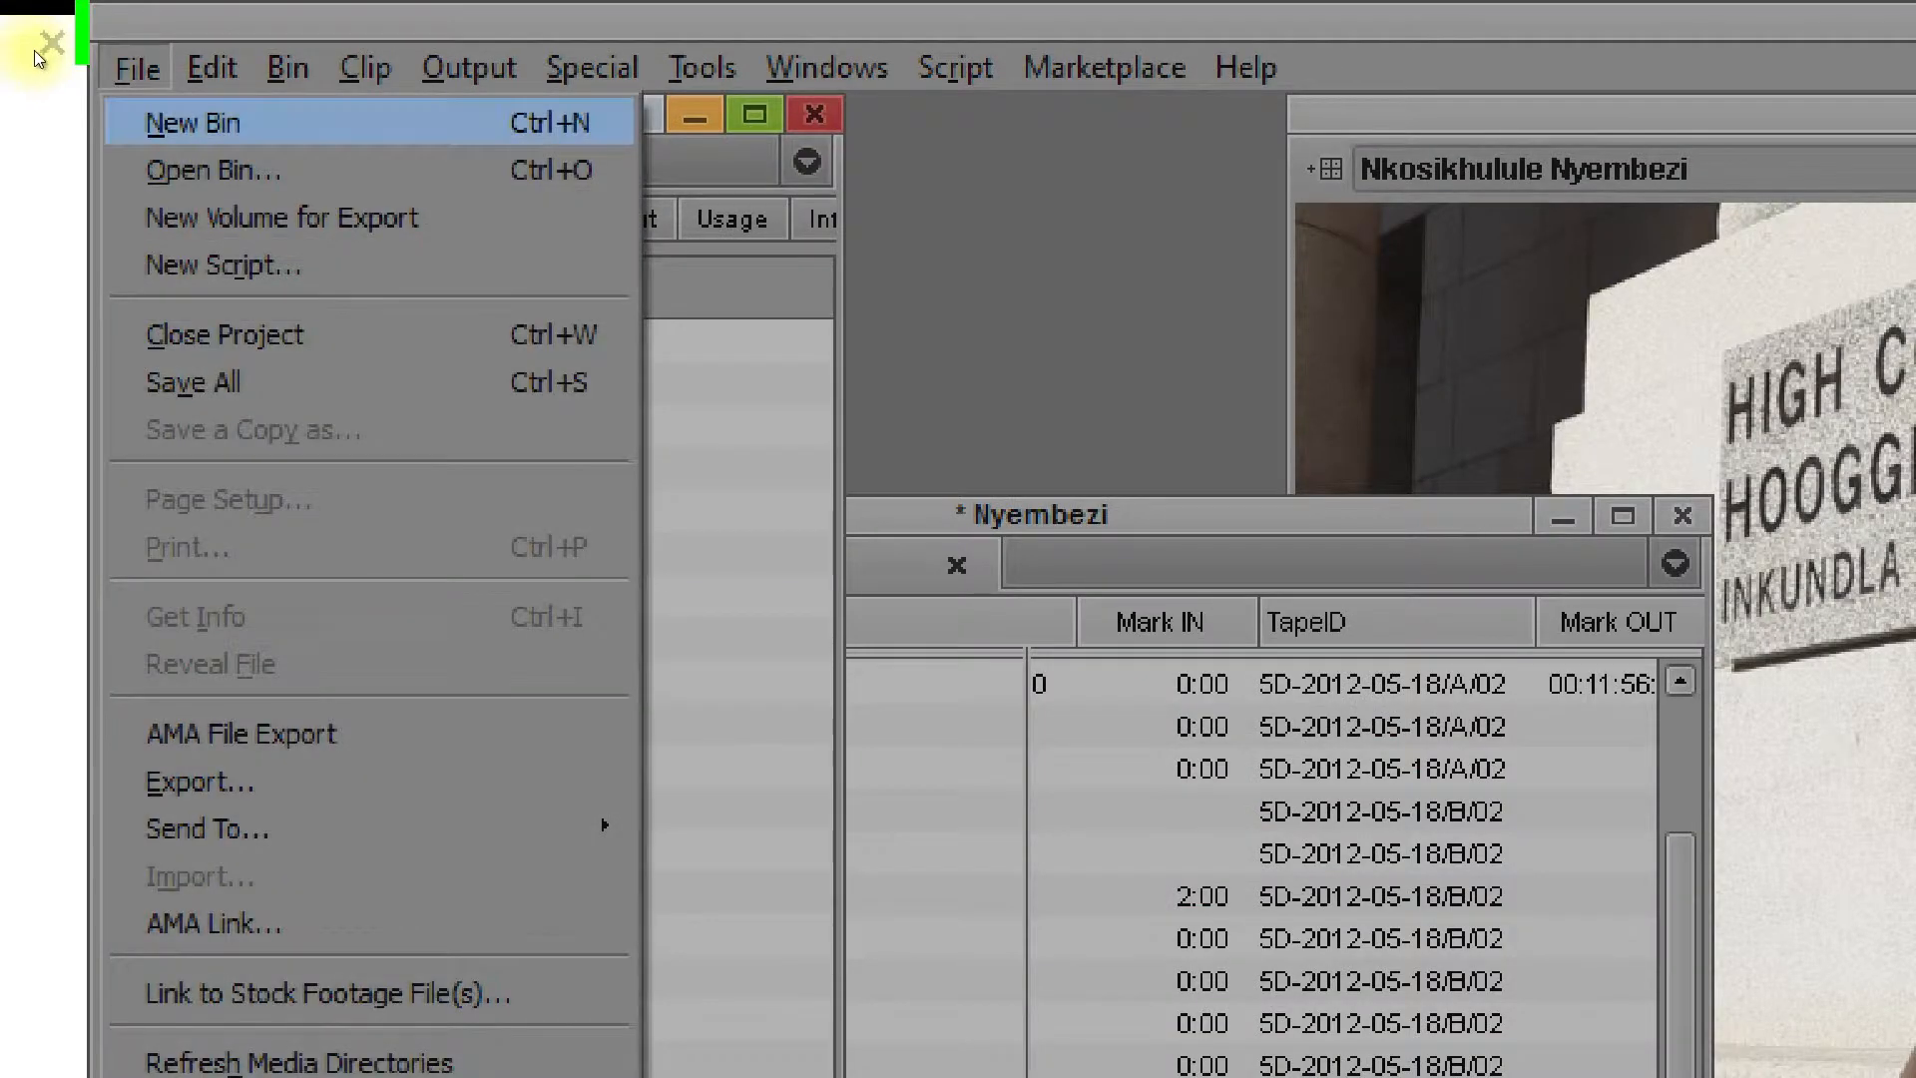
key(Down)
key(Down)
key(Down)
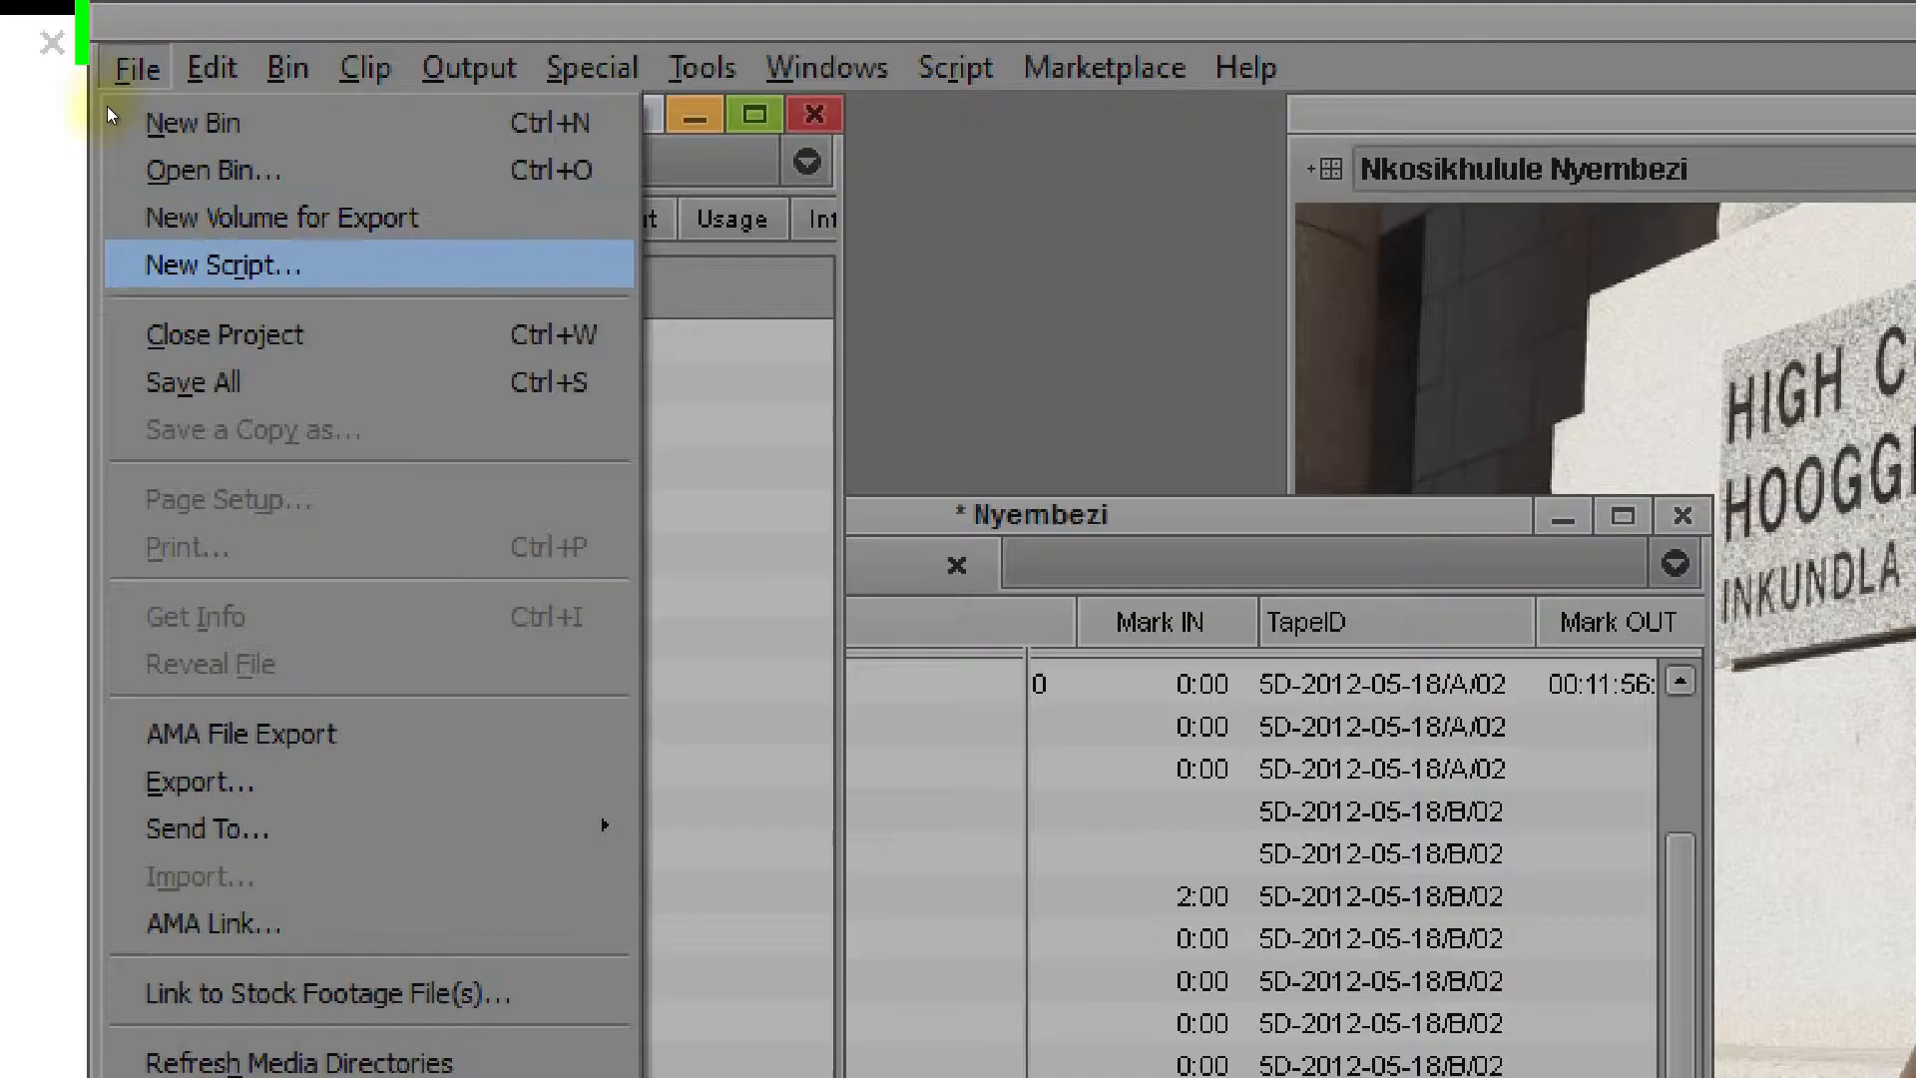
key(Return)
click(988, 496)
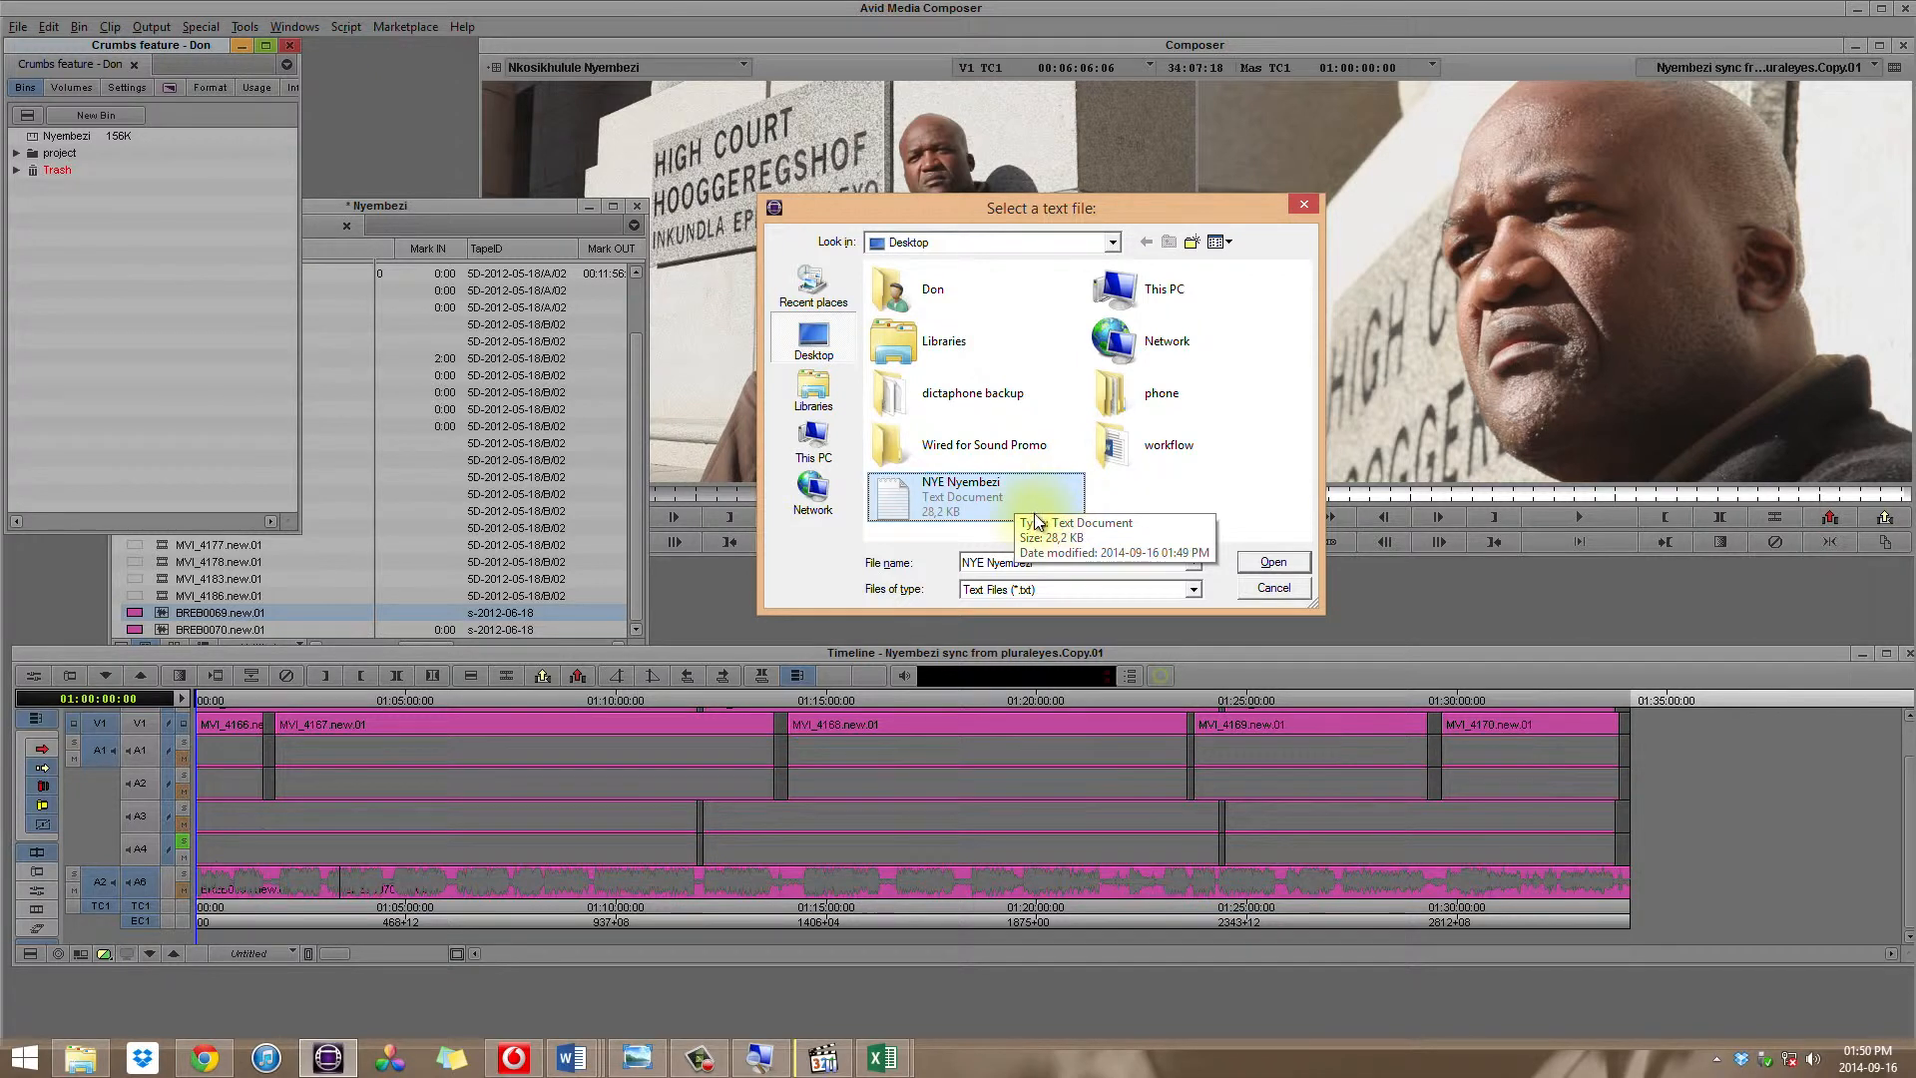
click(1268, 564)
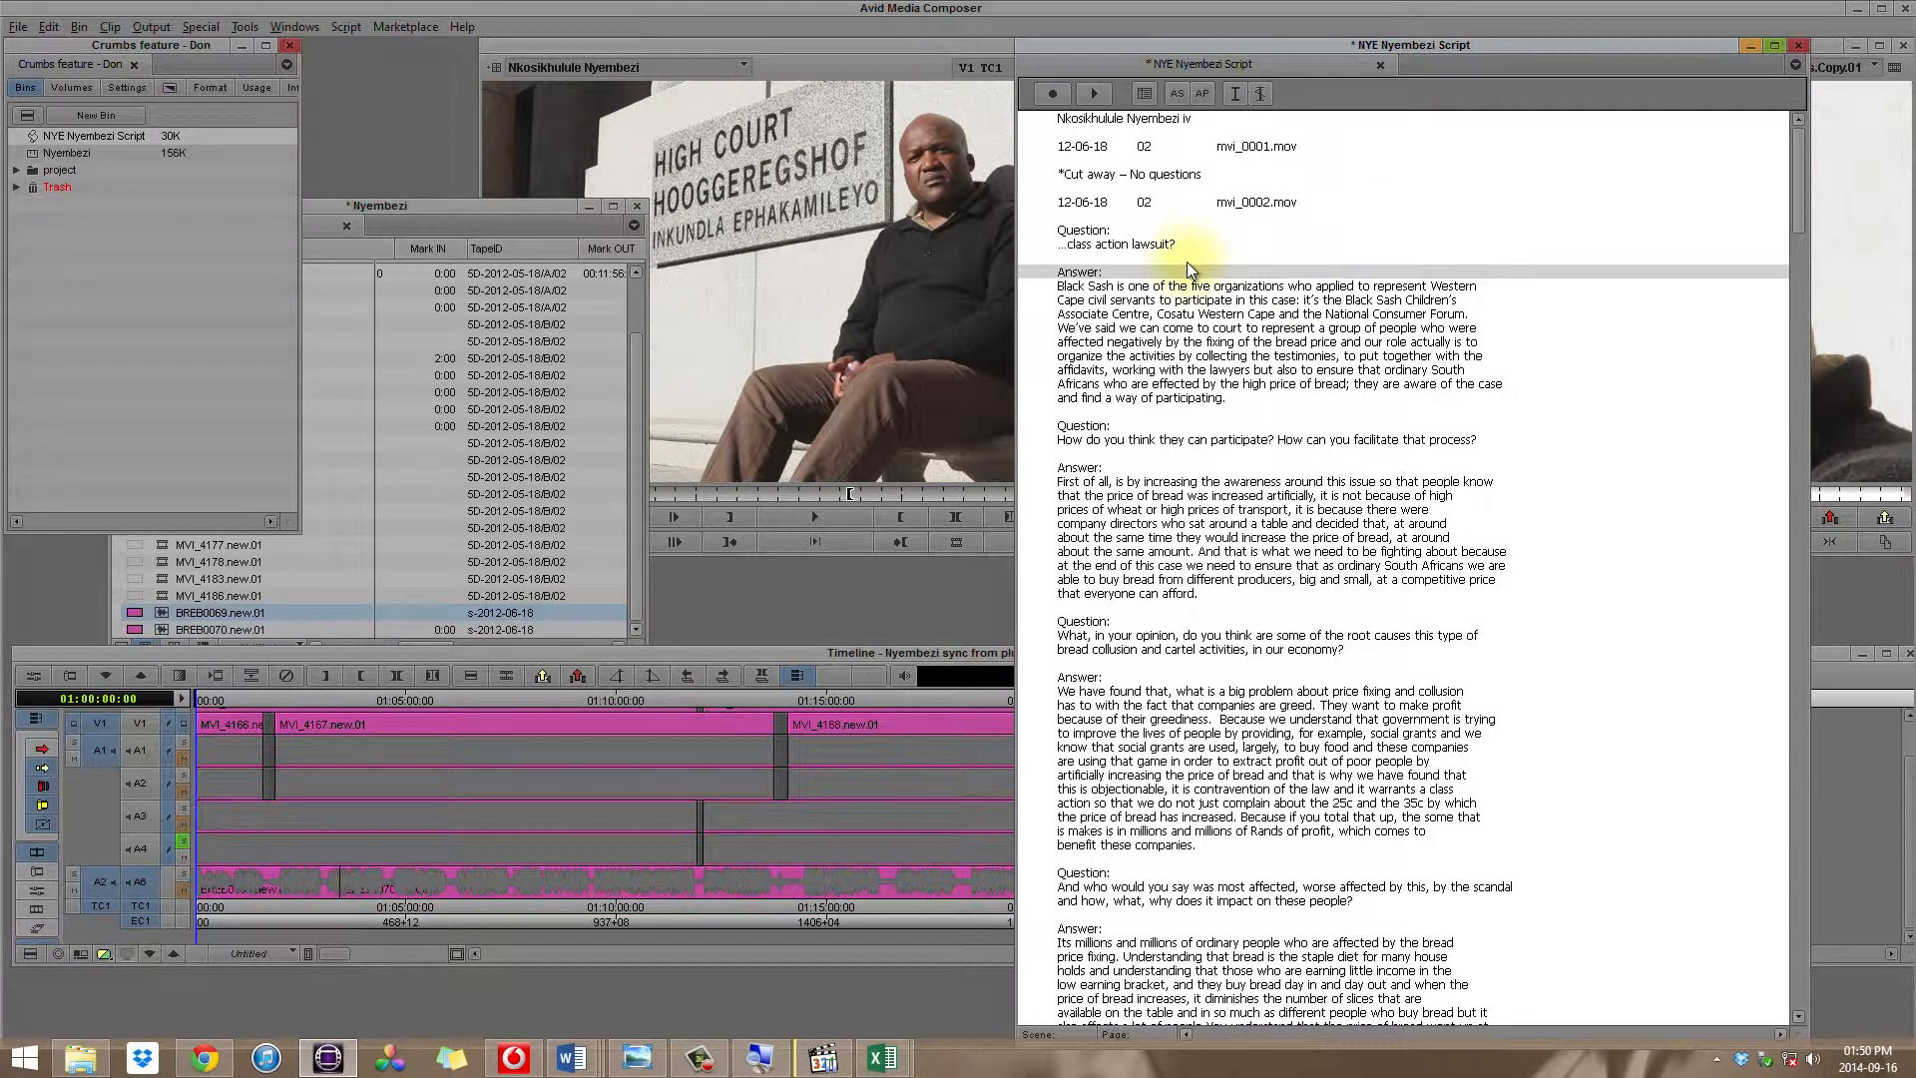
Step: Bring the interview clip bin forward and select the interviewee's group clip at the top of its list
scroll(1188, 262, down, 2)
scroll(1187, 261, up, 2)
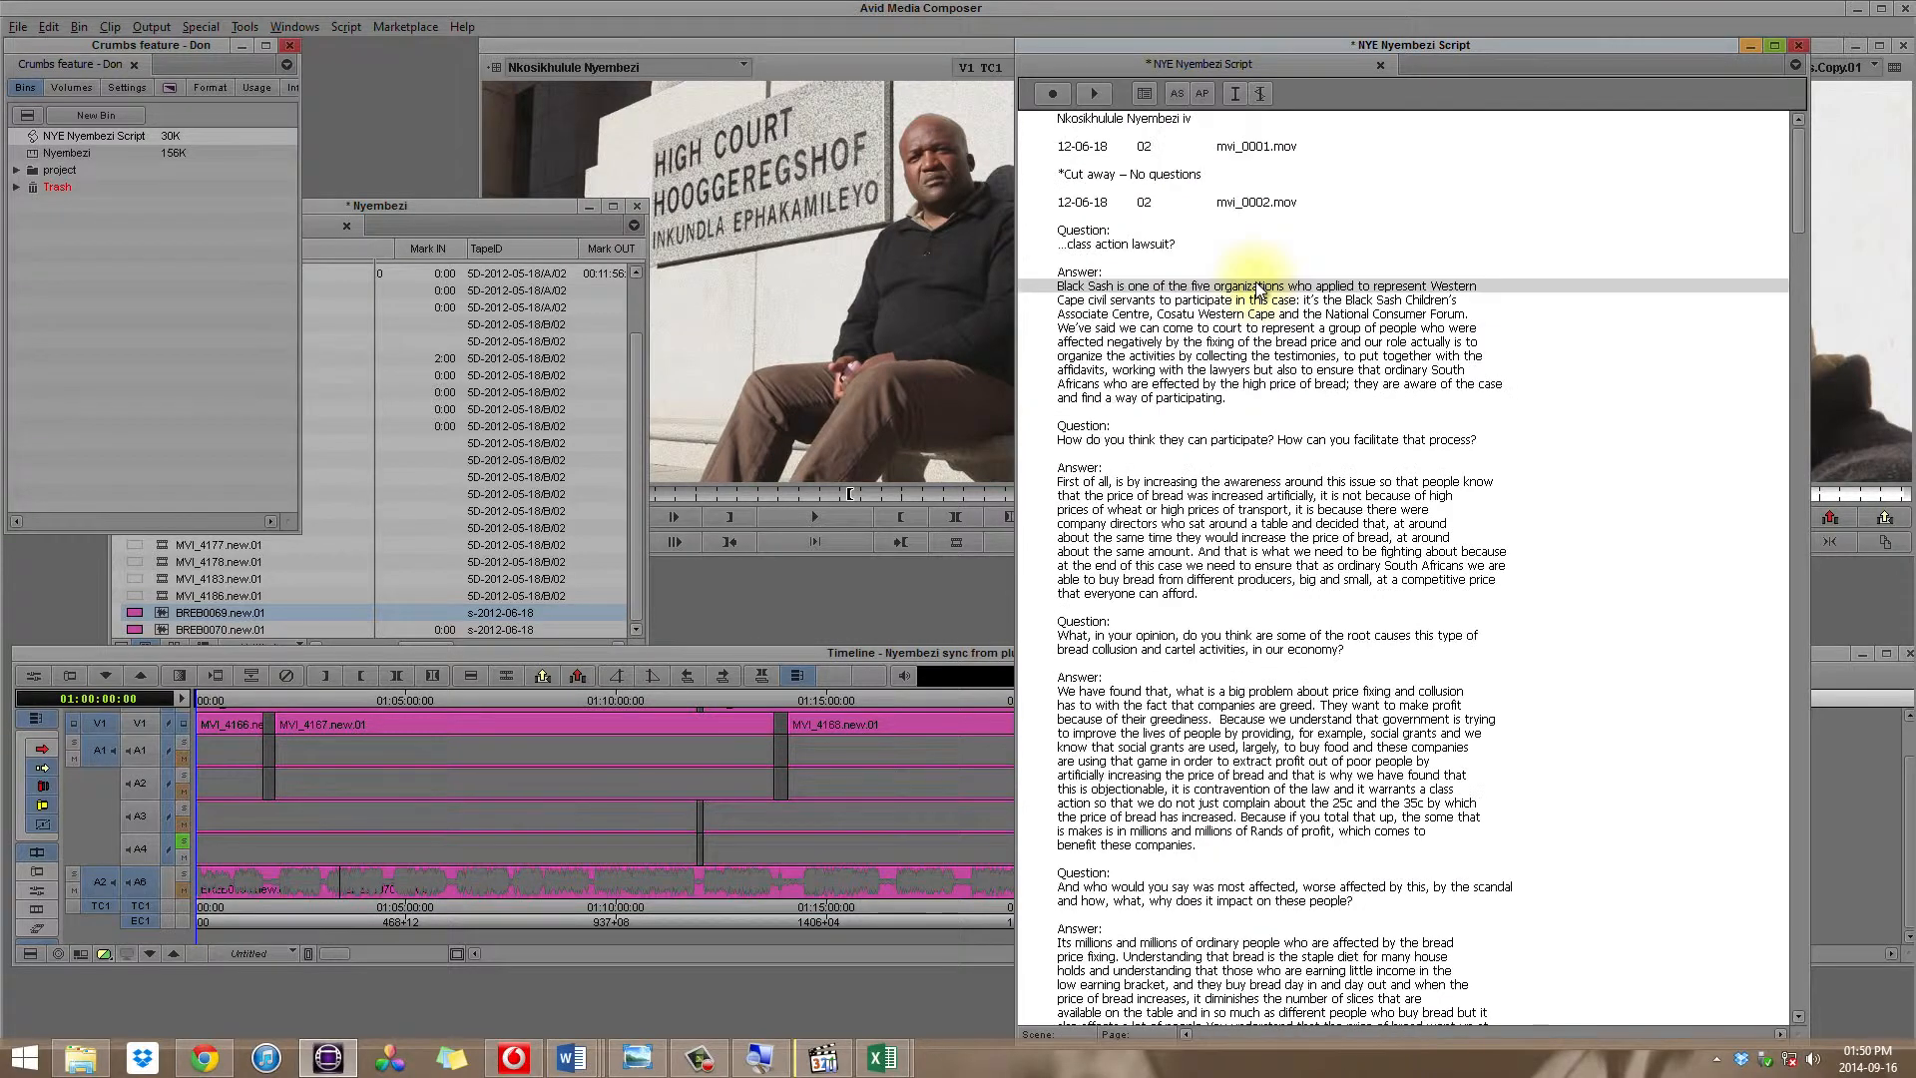
click(458, 212)
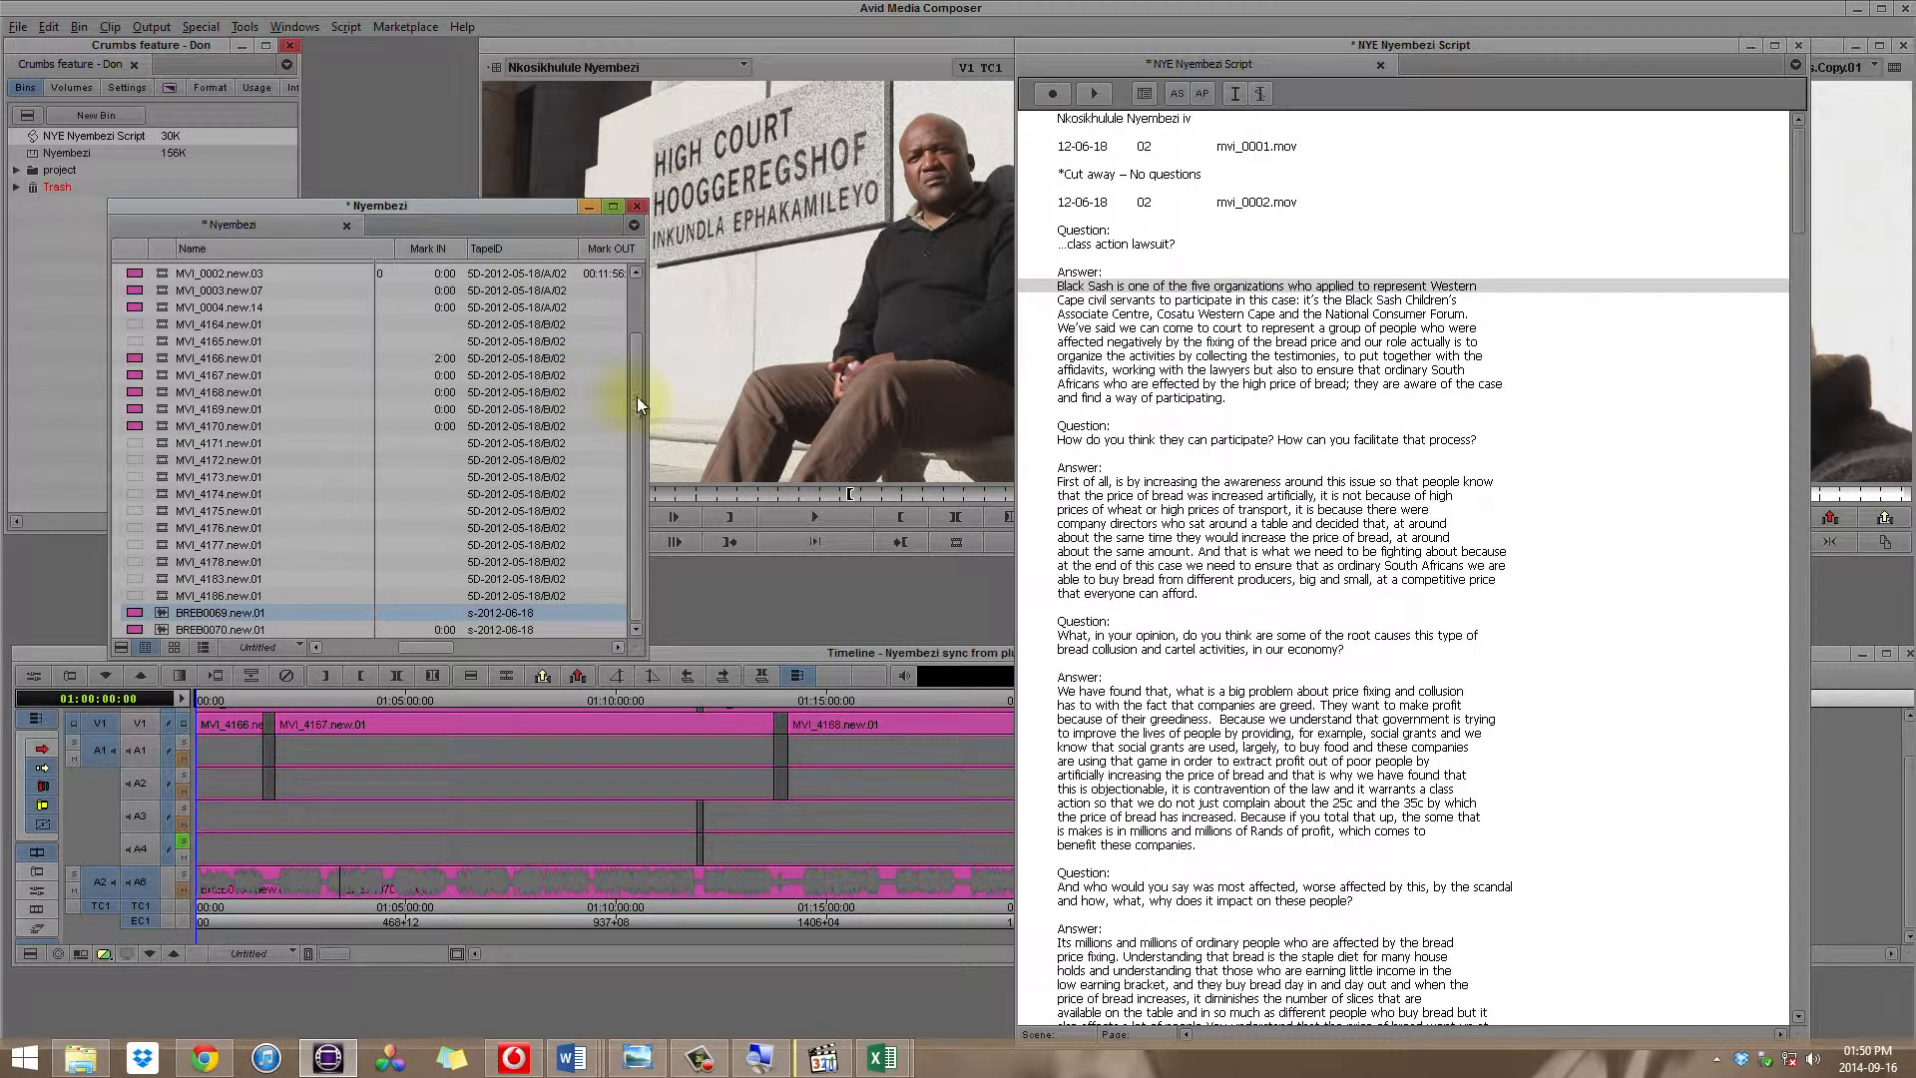
drag(623, 346, 607, 254)
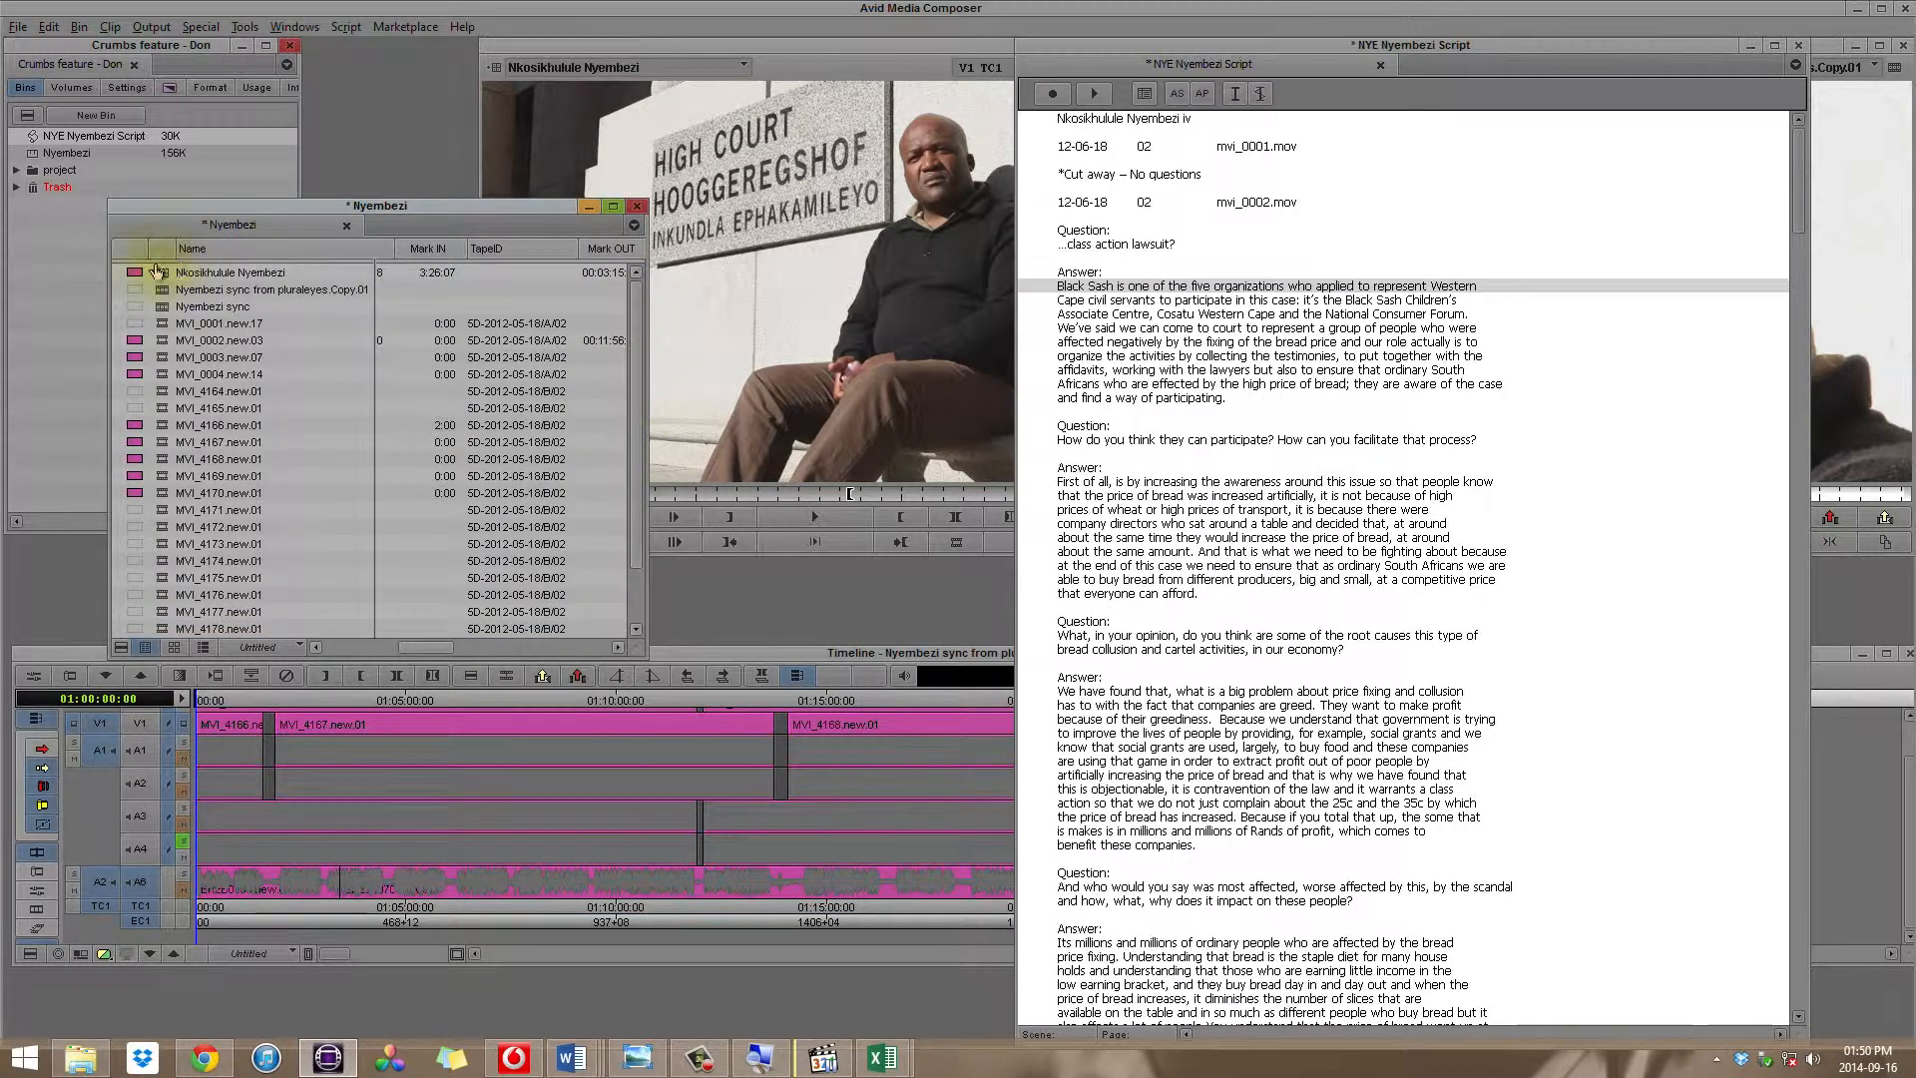
drag(162, 275, 582, 299)
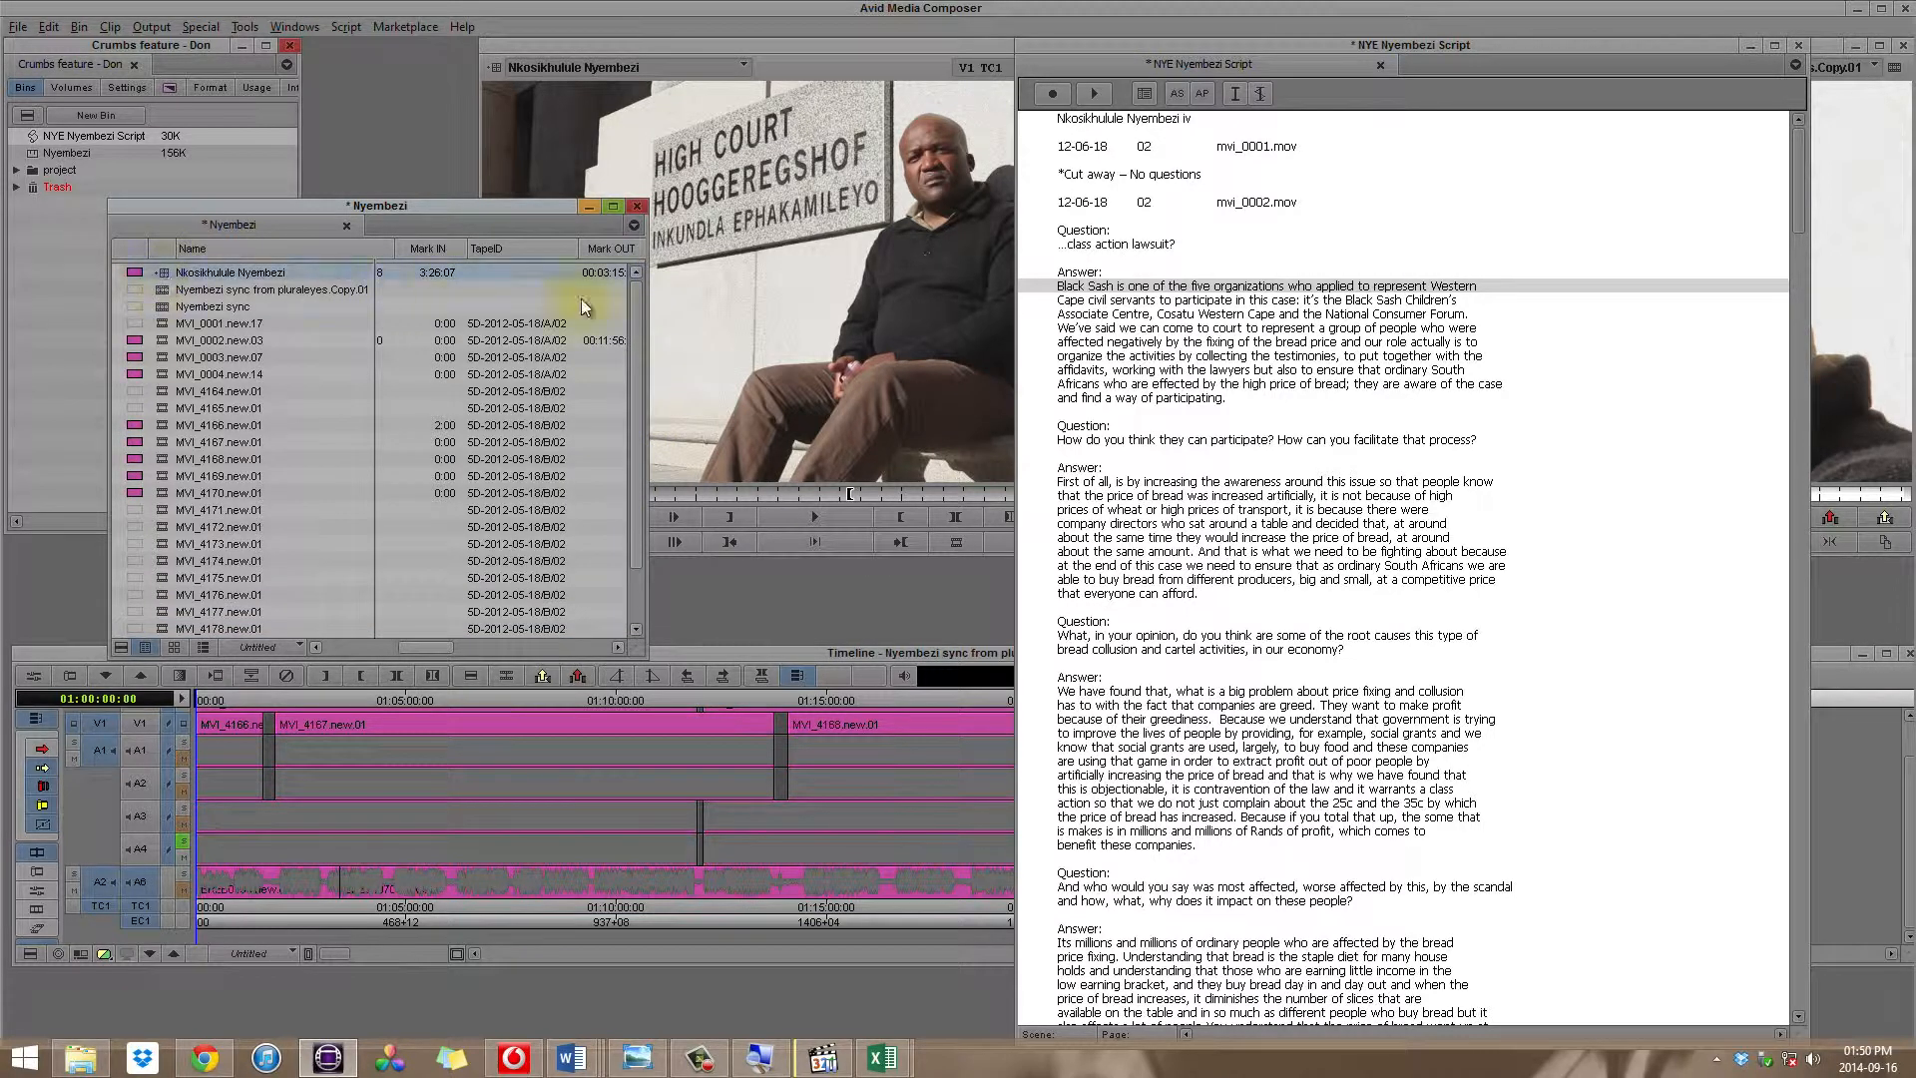
Step: Select the script text from the "...class action lawsuit?" line through the final line of the last answer
click(1214, 247)
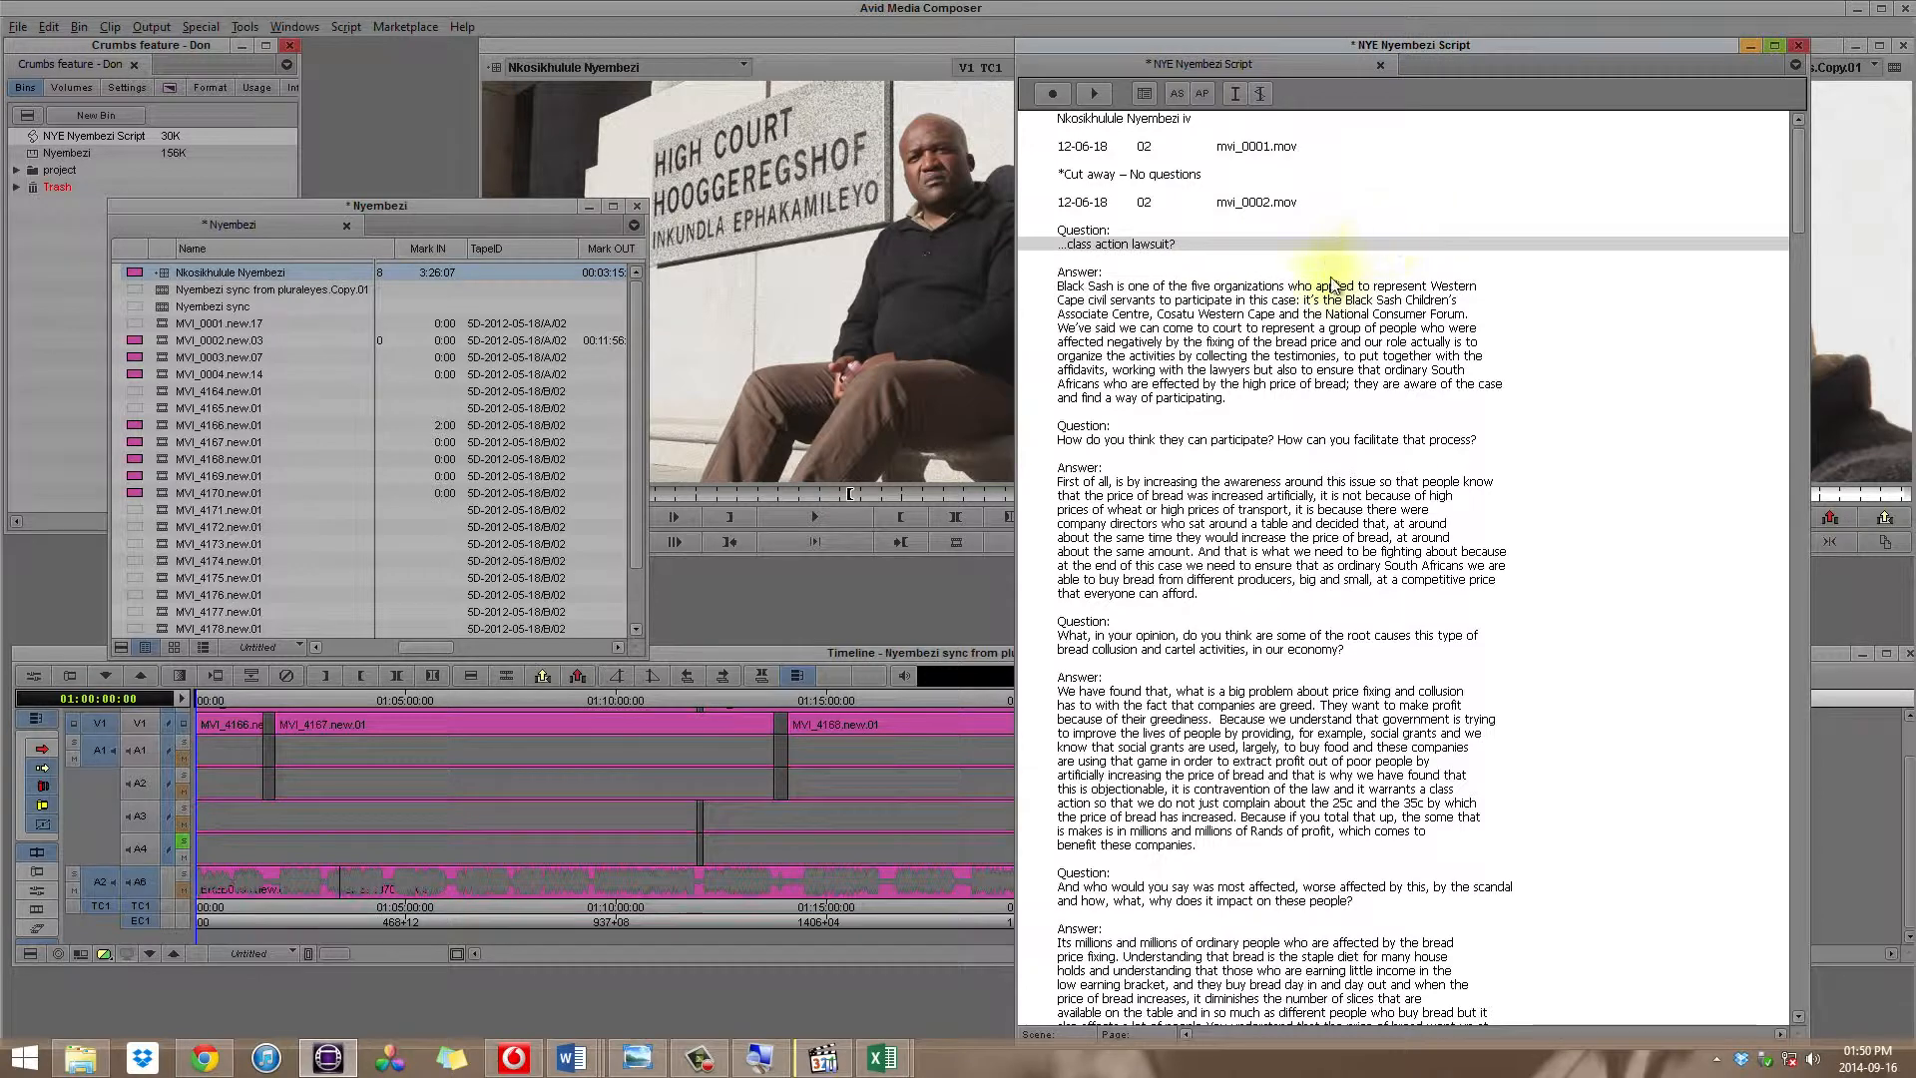
scroll(1334, 287, down, 3)
scroll(1333, 290, down, 20)
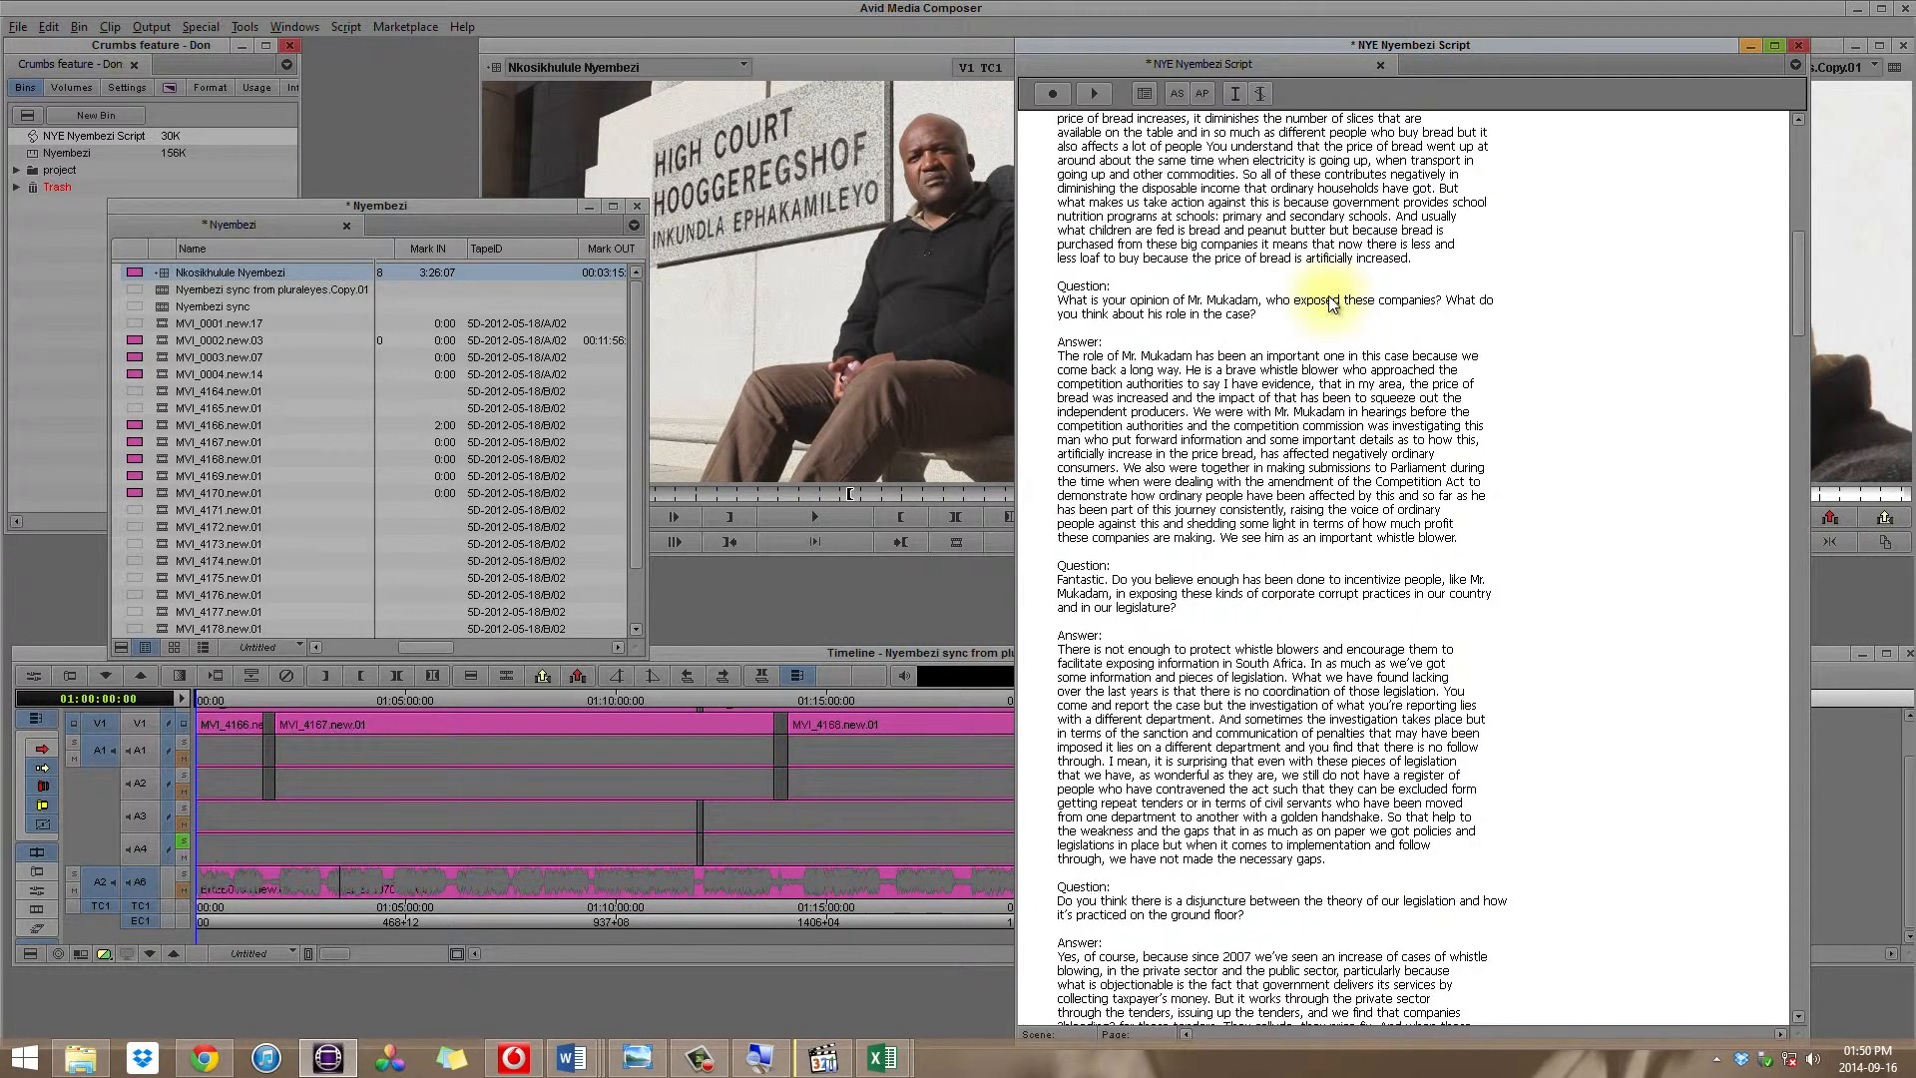
scroll(1333, 300, down, 6)
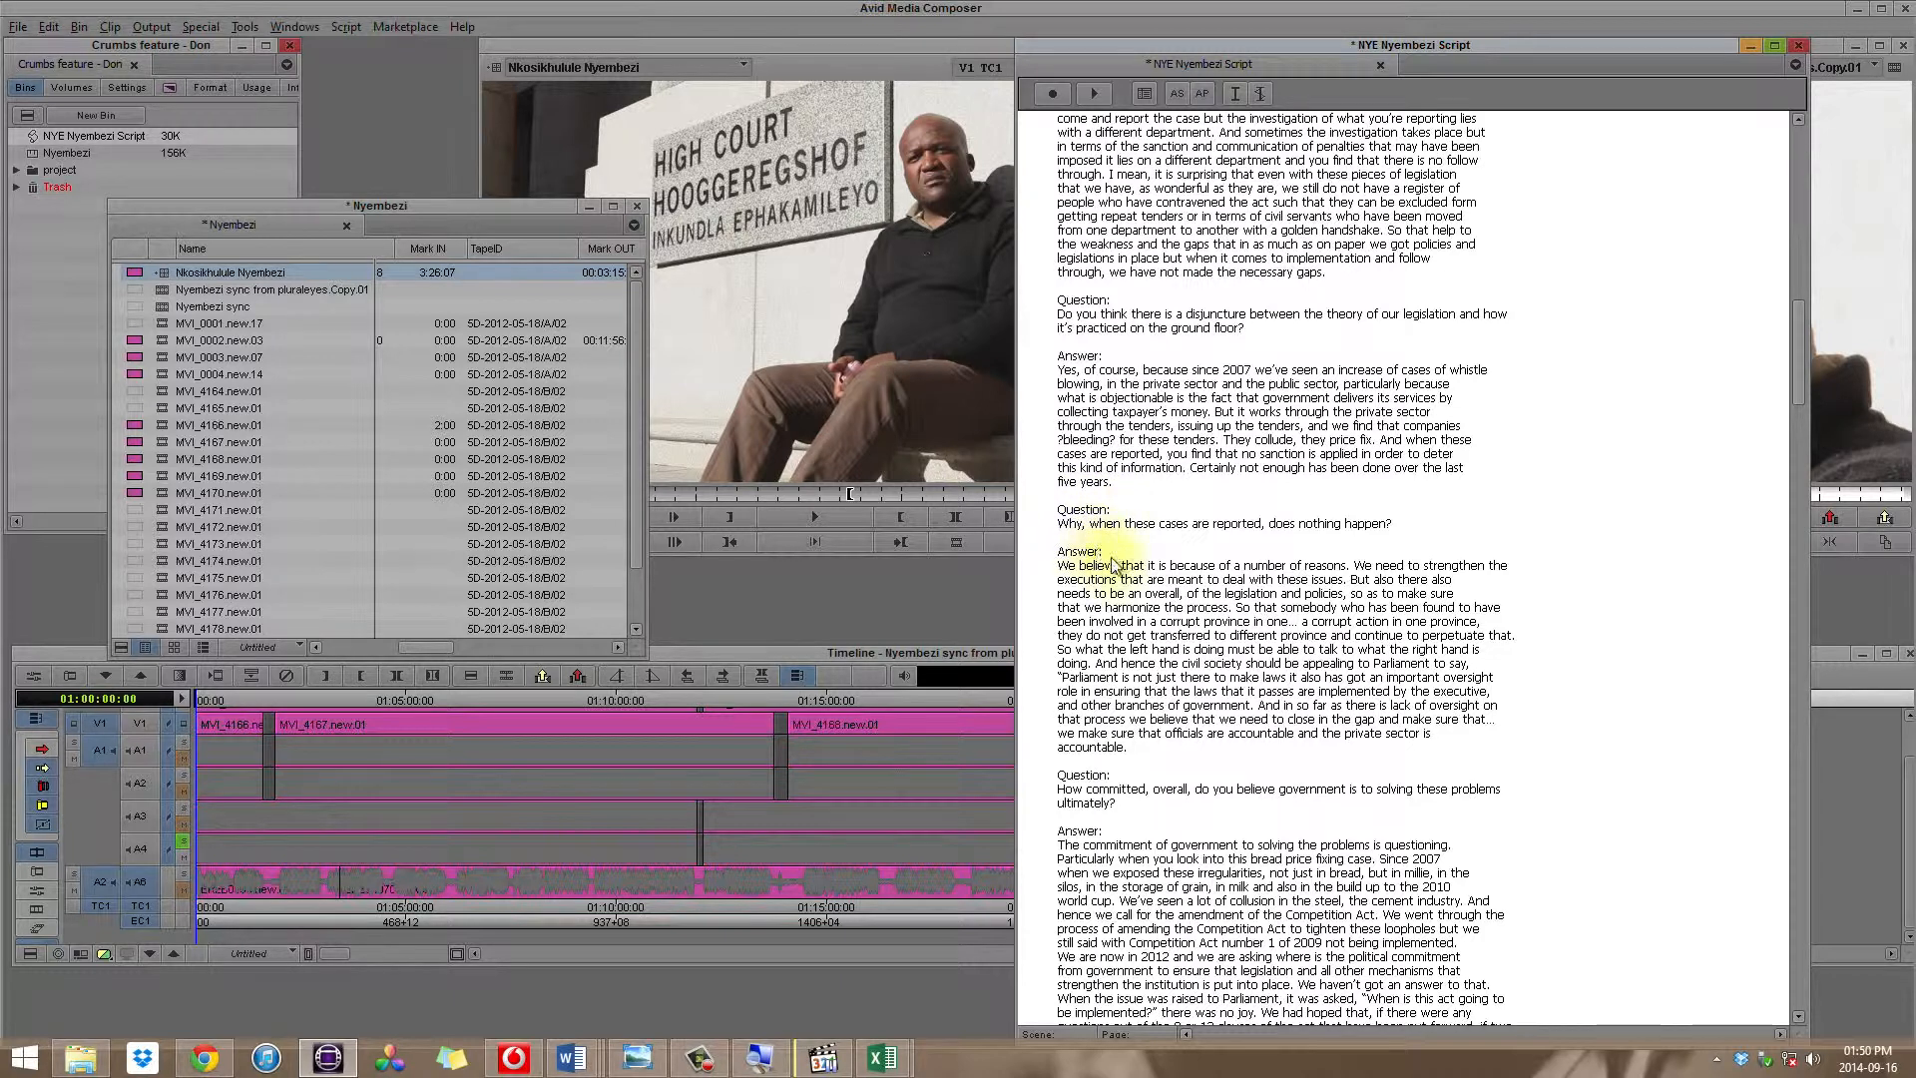
scroll(1224, 781, down, 1)
scroll(1223, 780, down, 4)
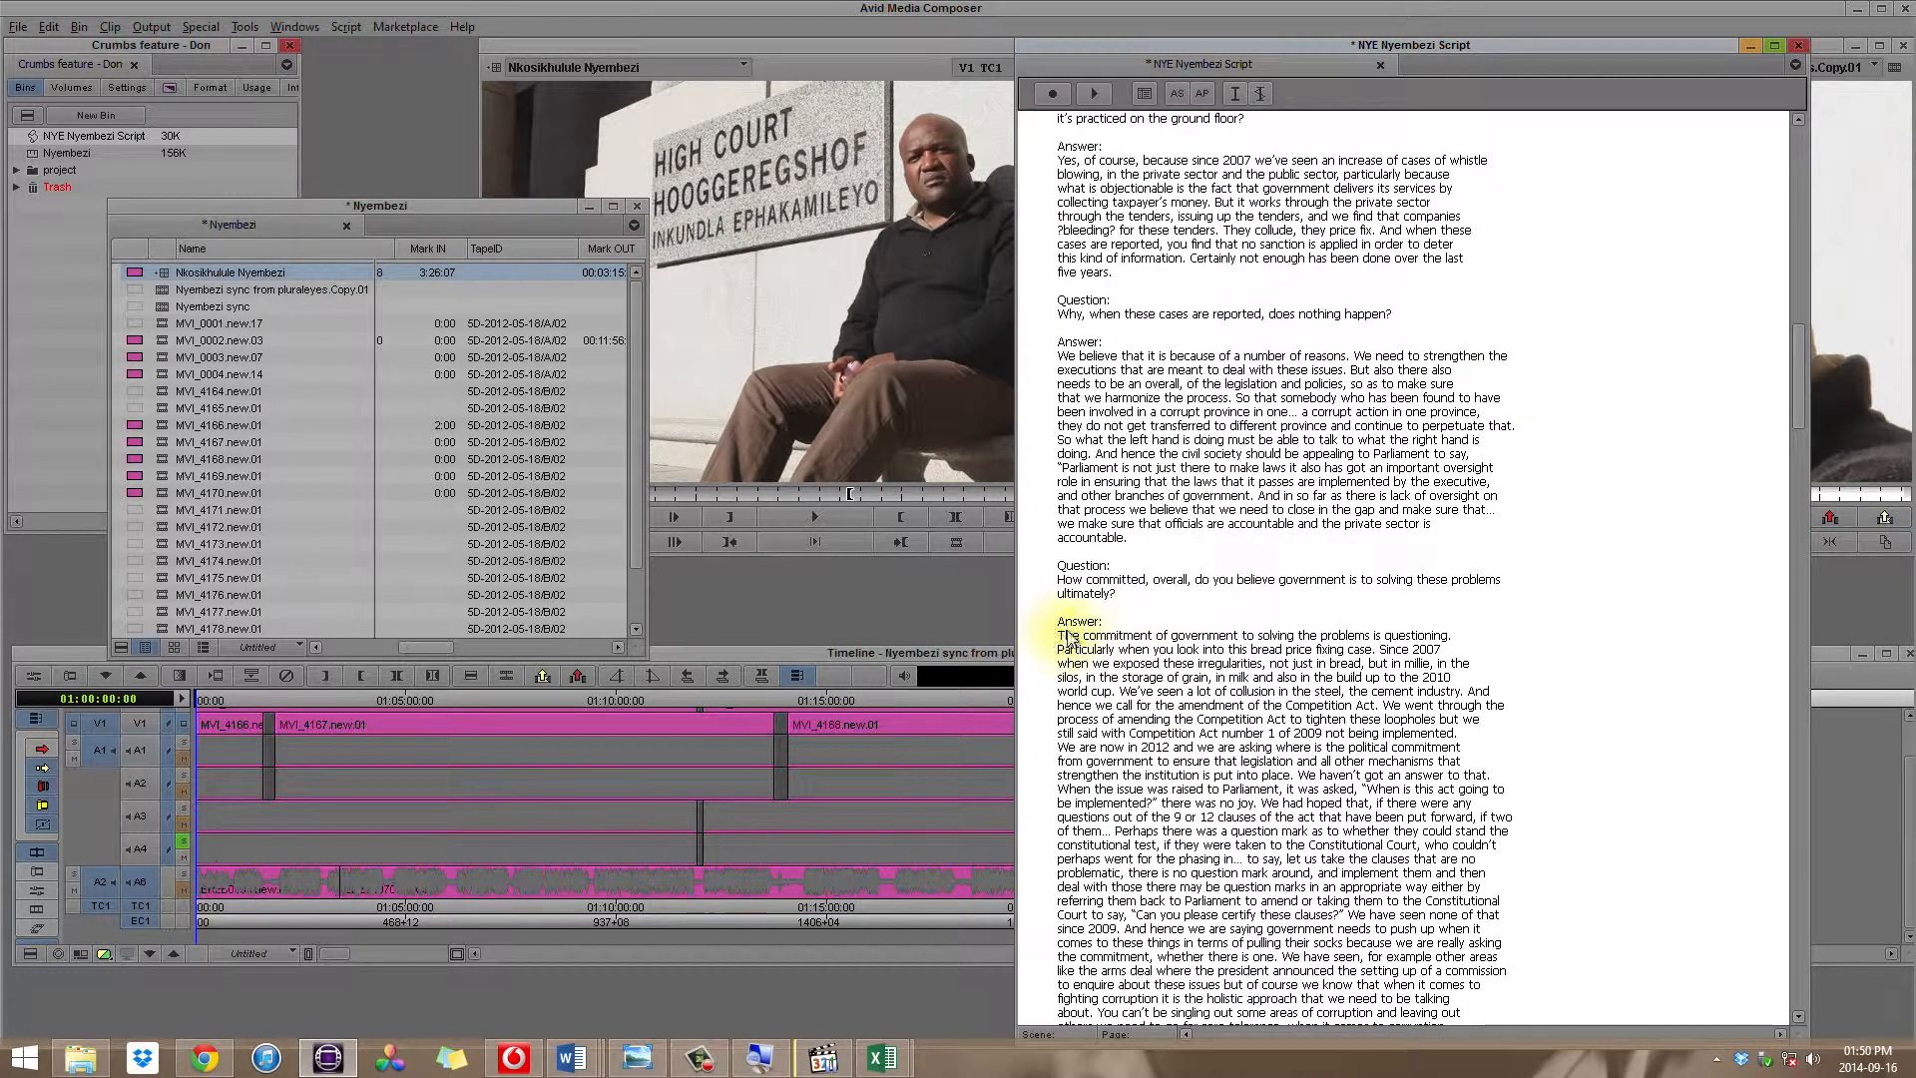
scroll(1086, 630, down, 19)
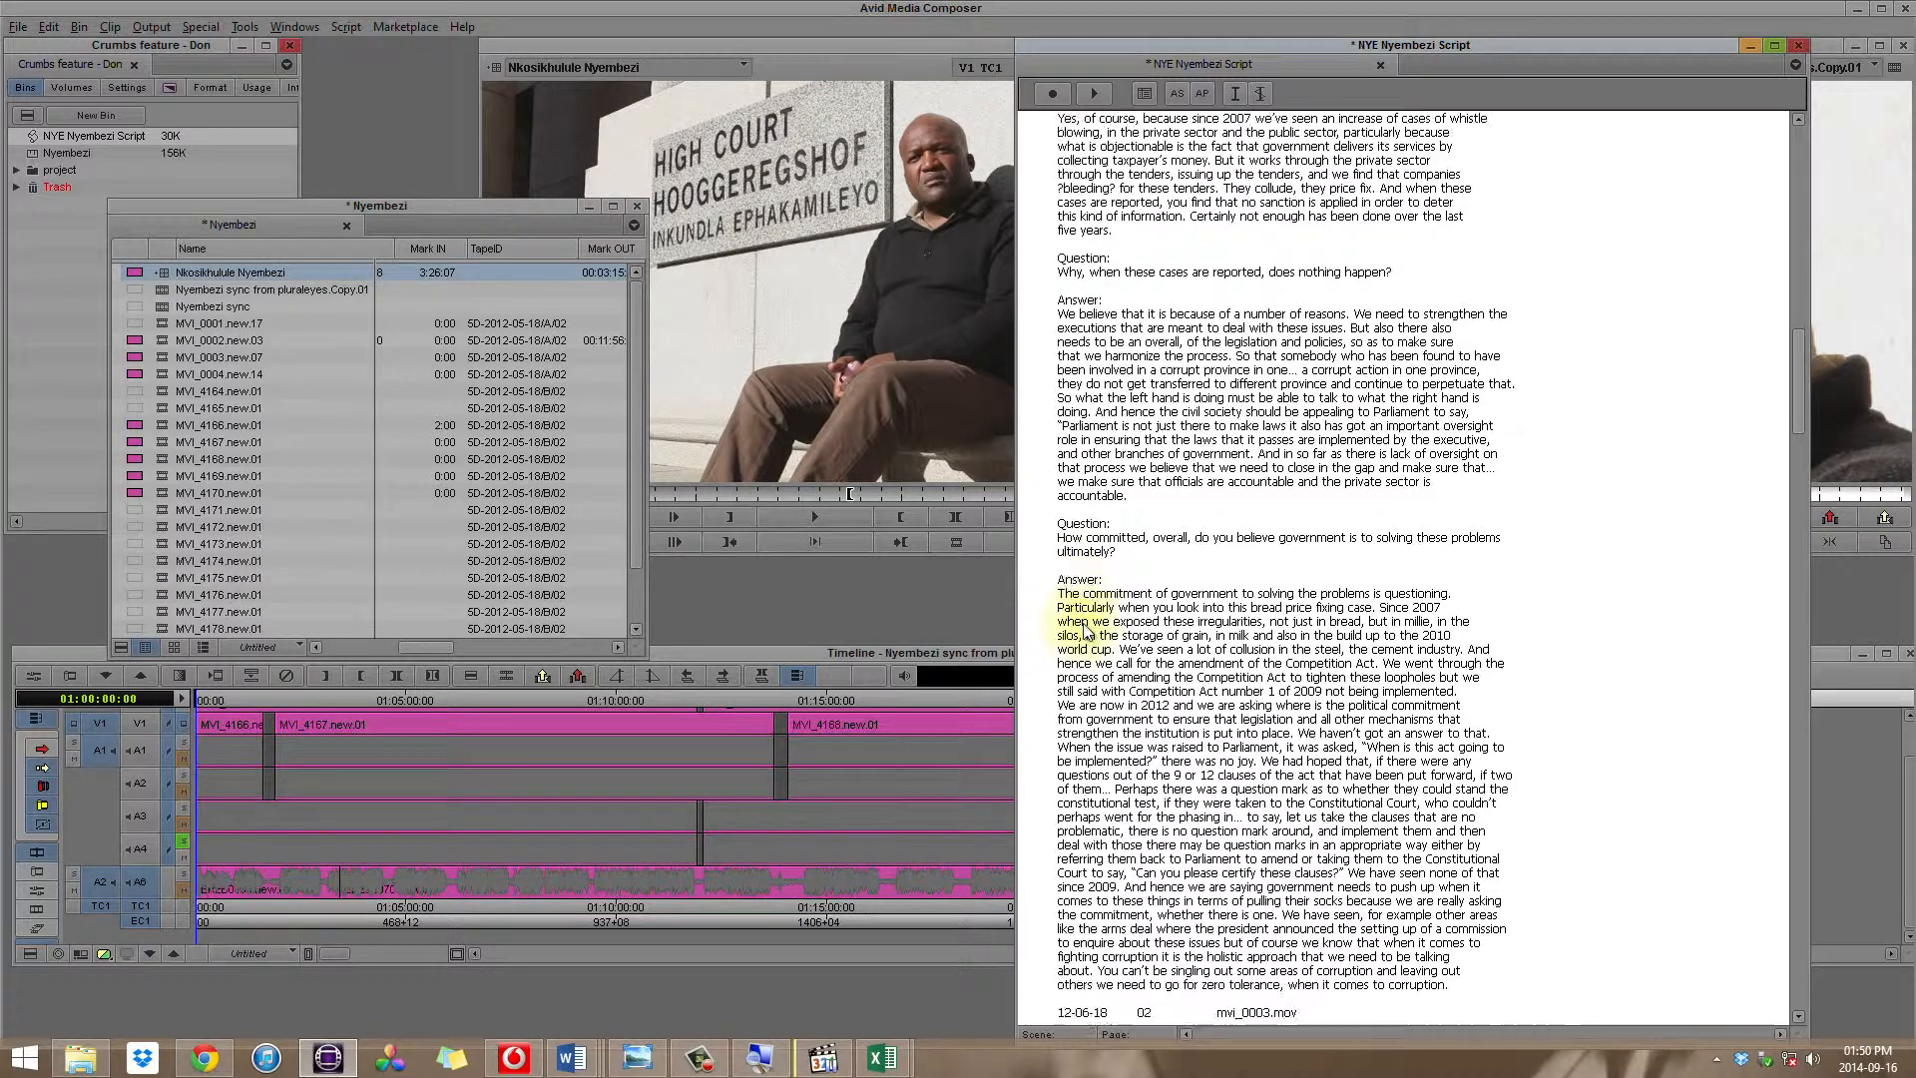
scroll(1086, 631, down, 12)
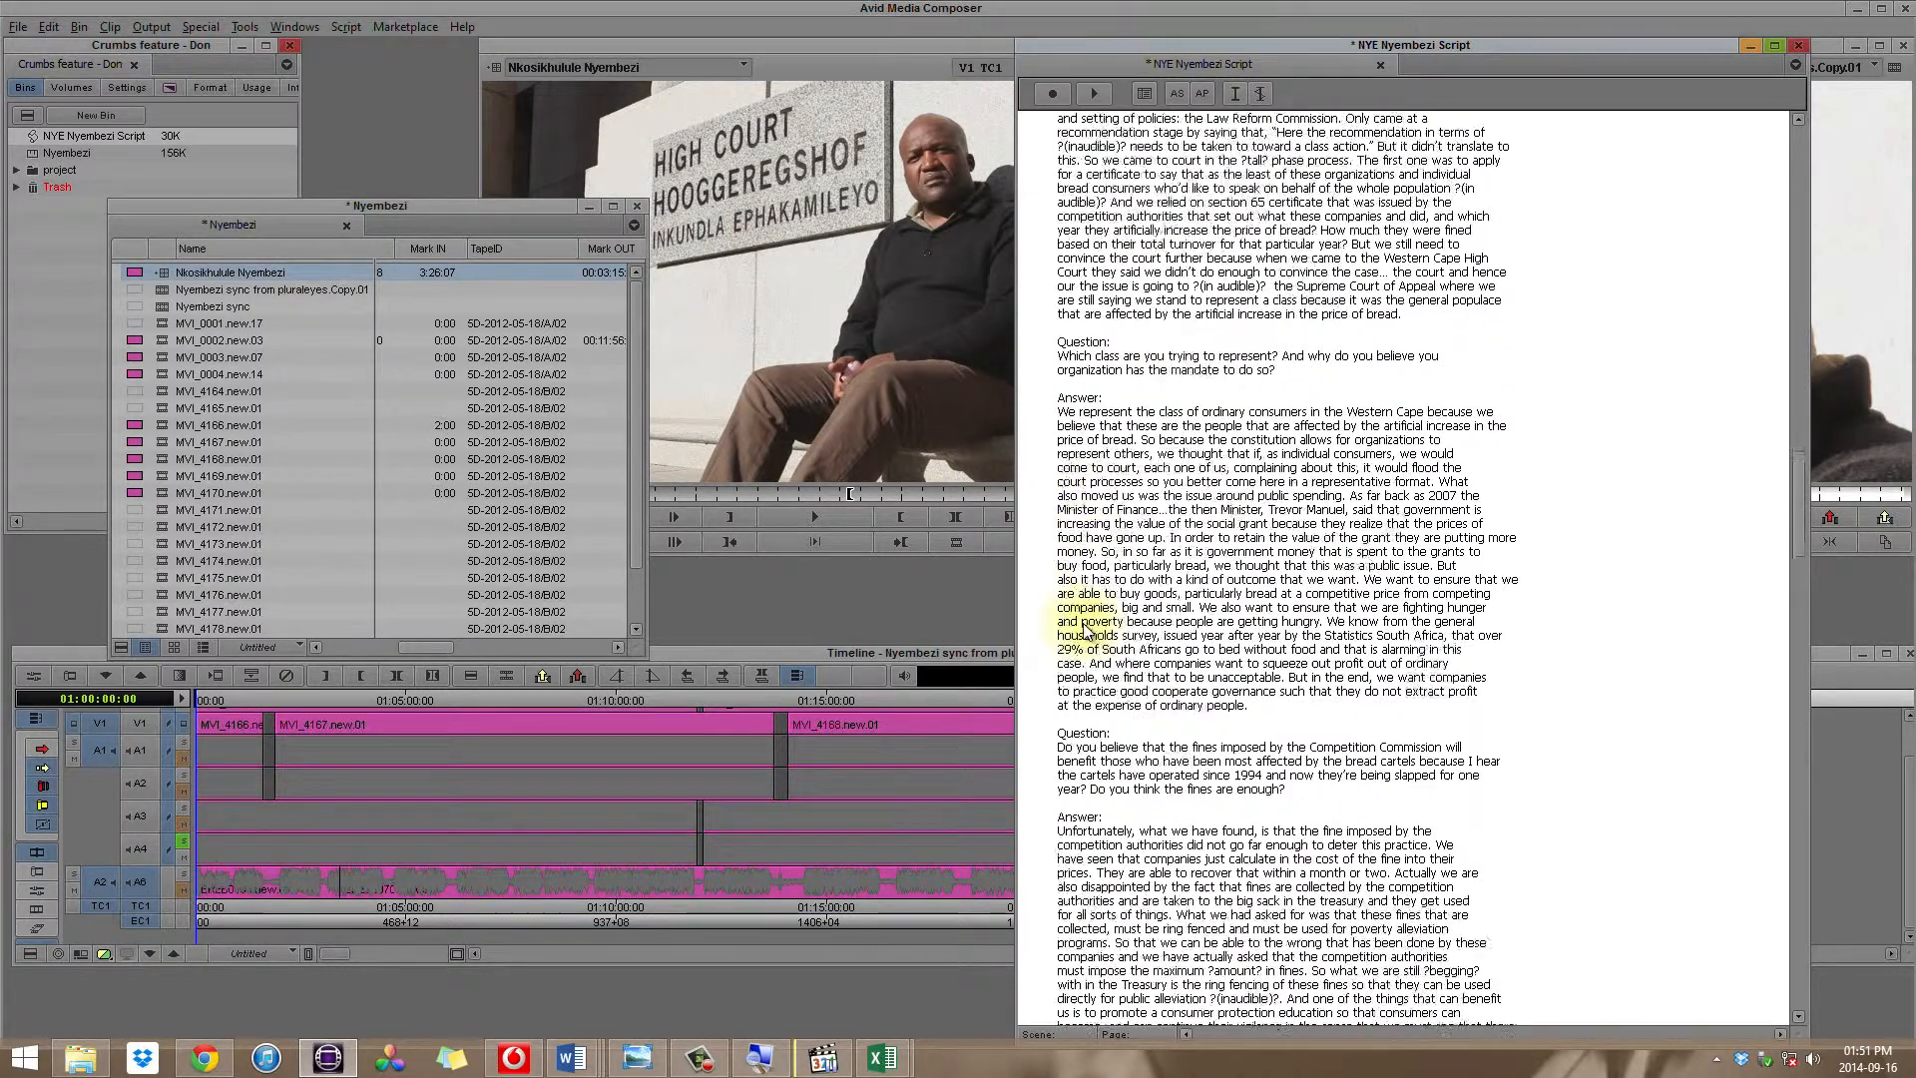
scroll(1263, 489, down, 20)
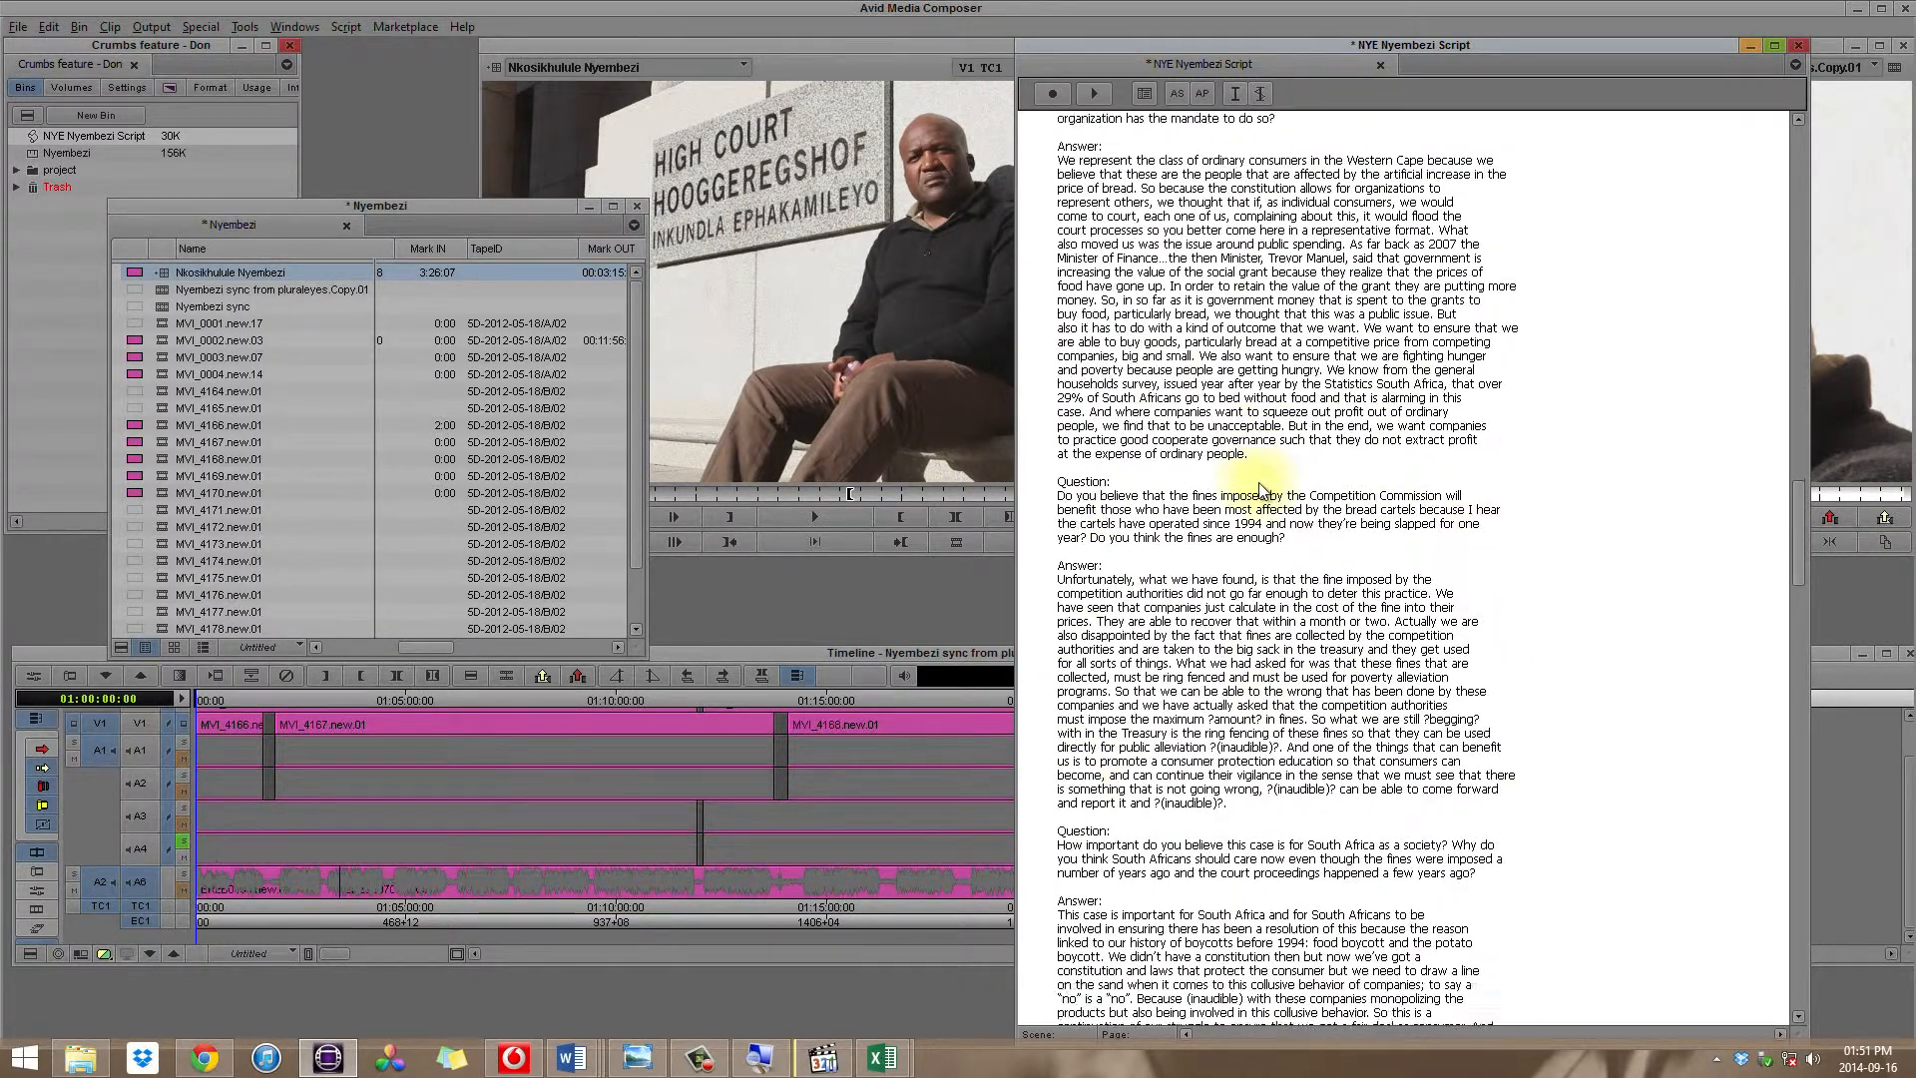
scroll(1262, 489, down, 15)
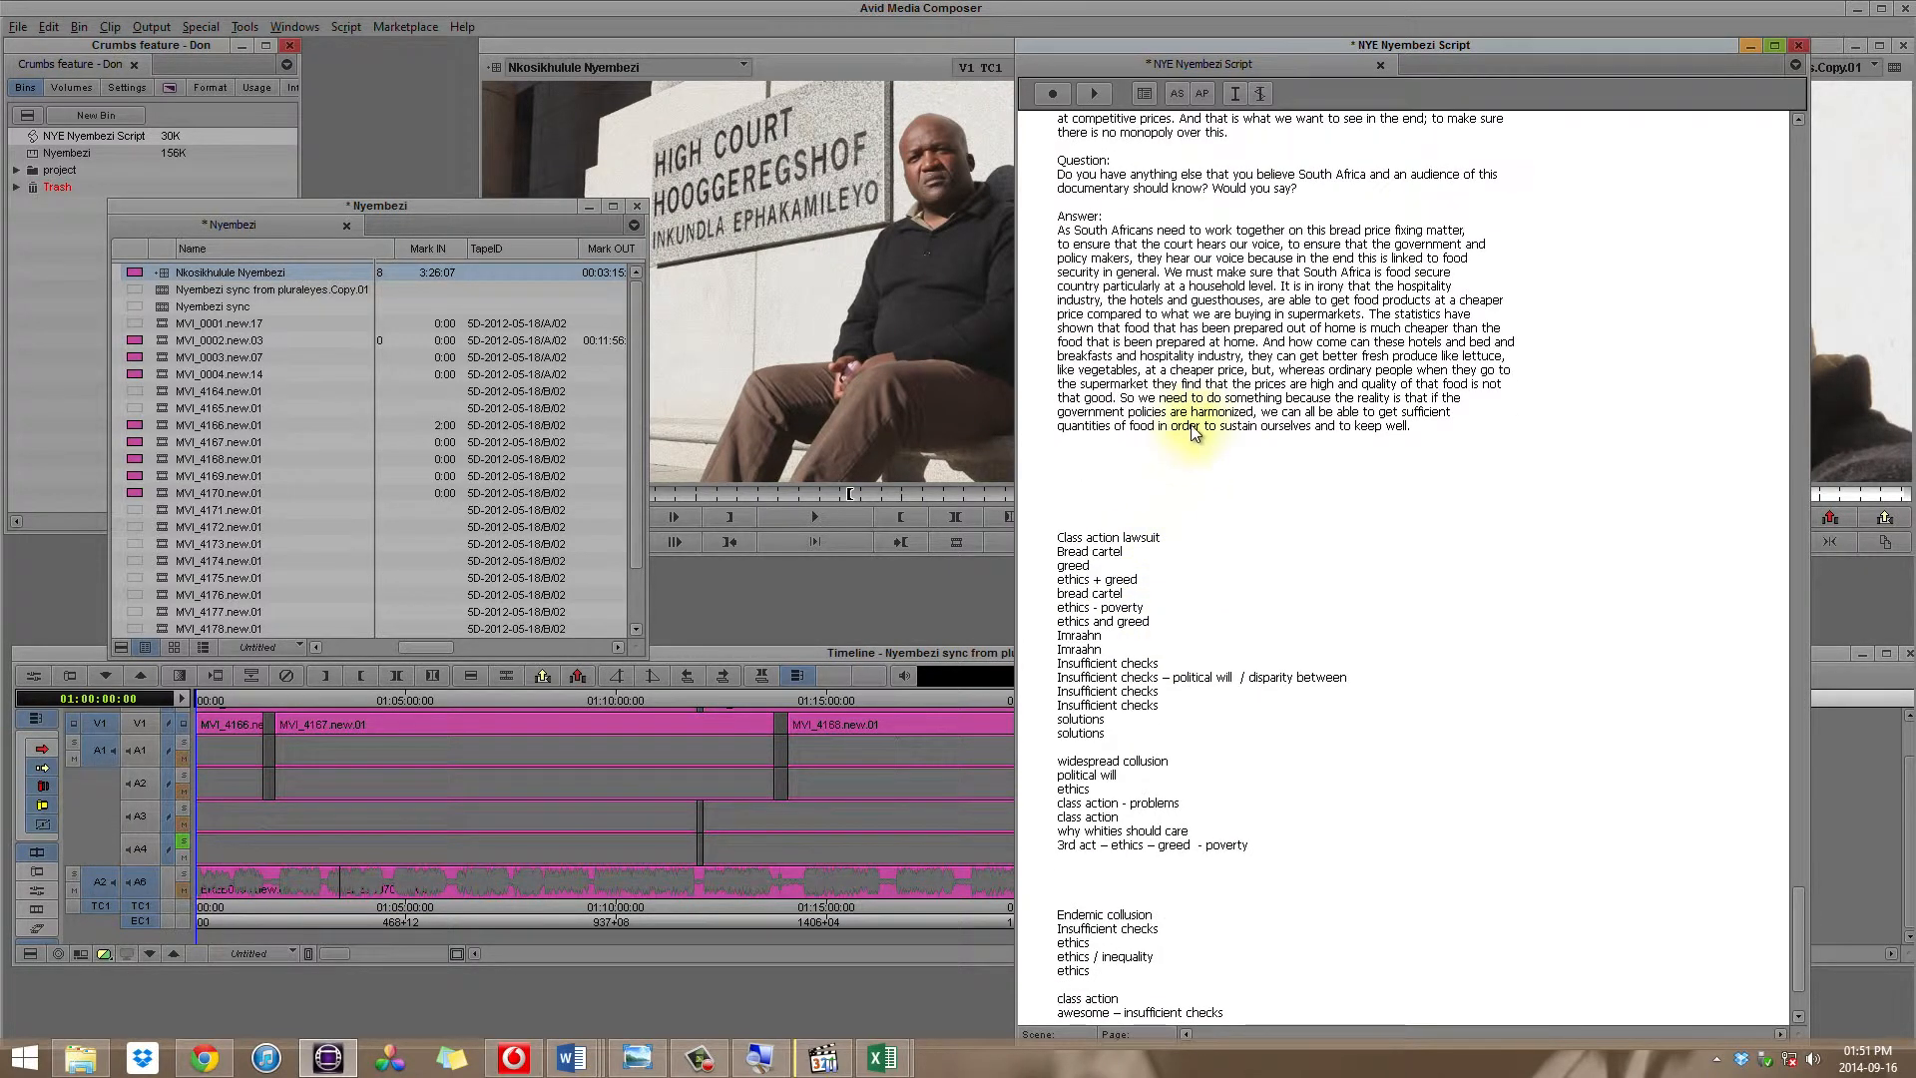
shift+click(1189, 427)
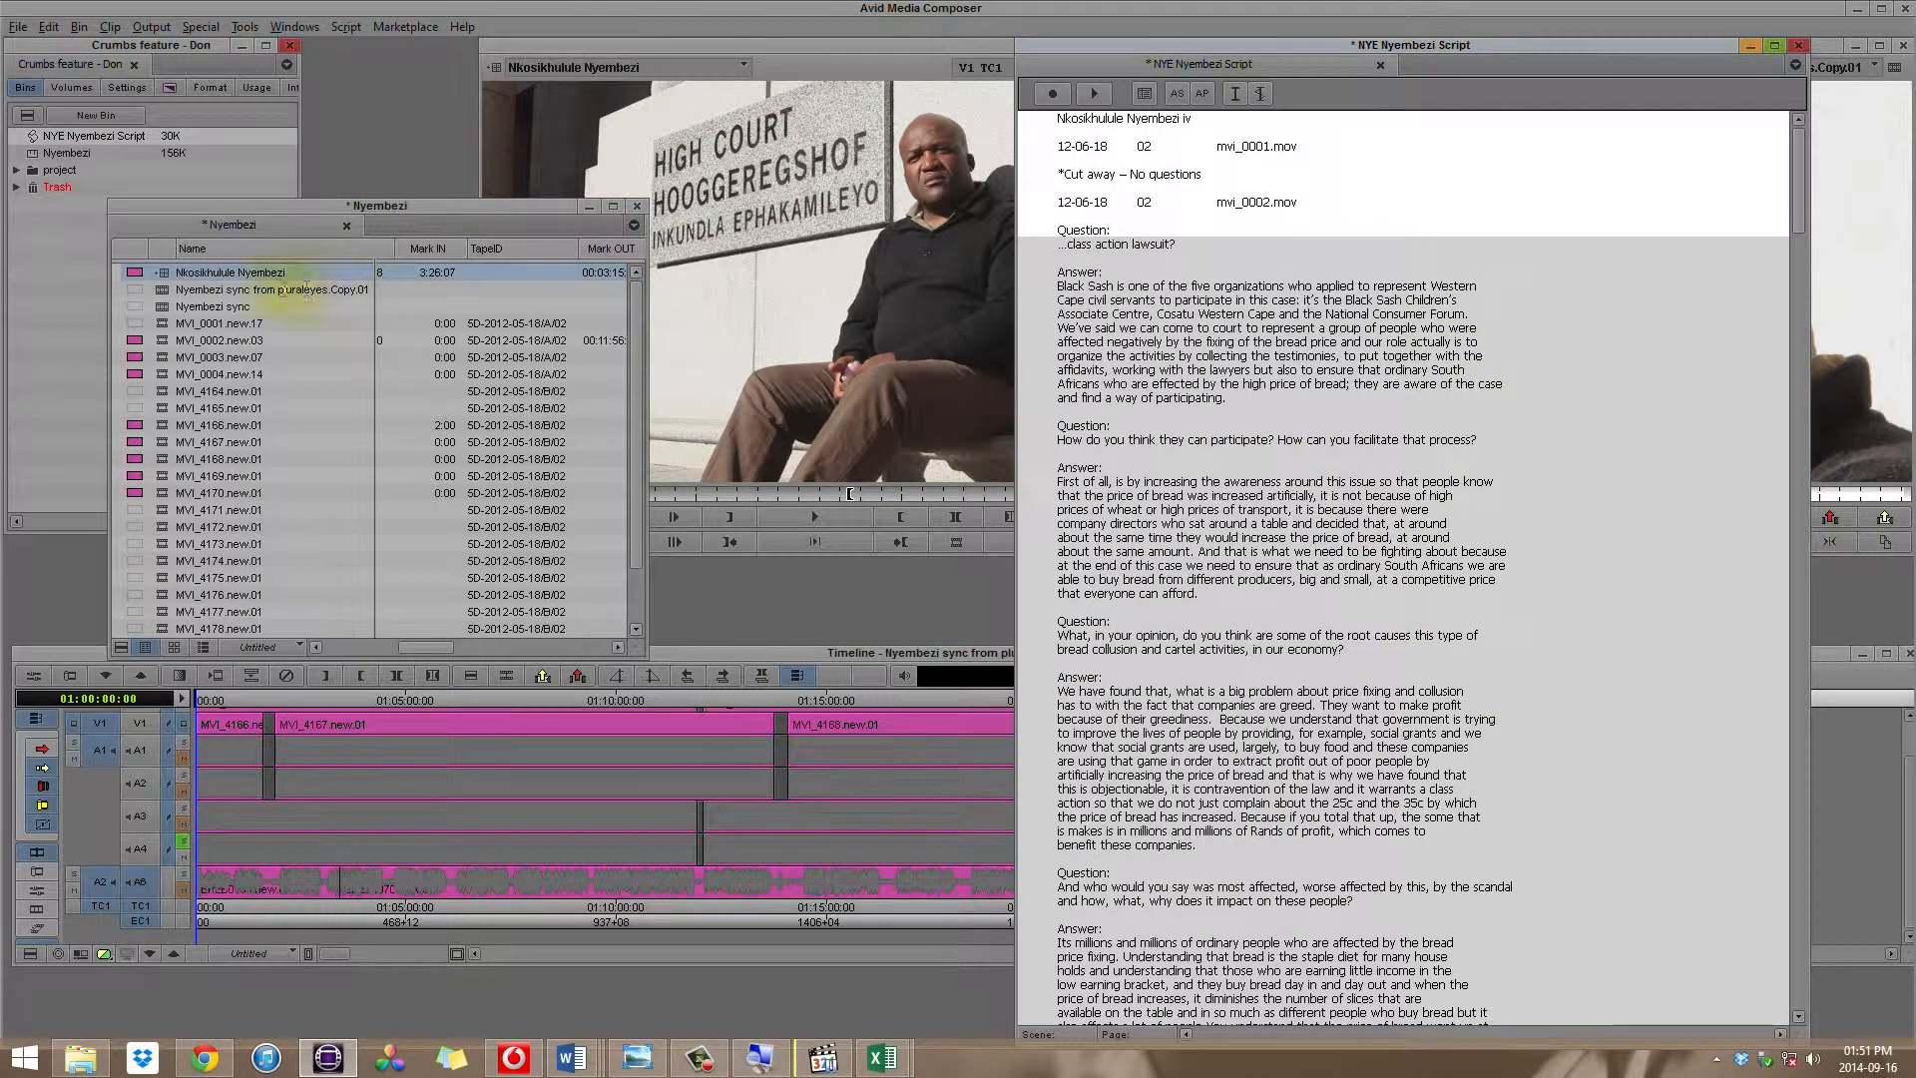
Step: Attach the interviewee's group clip to the selected script text and select its take beside the transcript
drag(166, 277, 1591, 350)
drag(1798, 199, 1800, 130)
click(1636, 221)
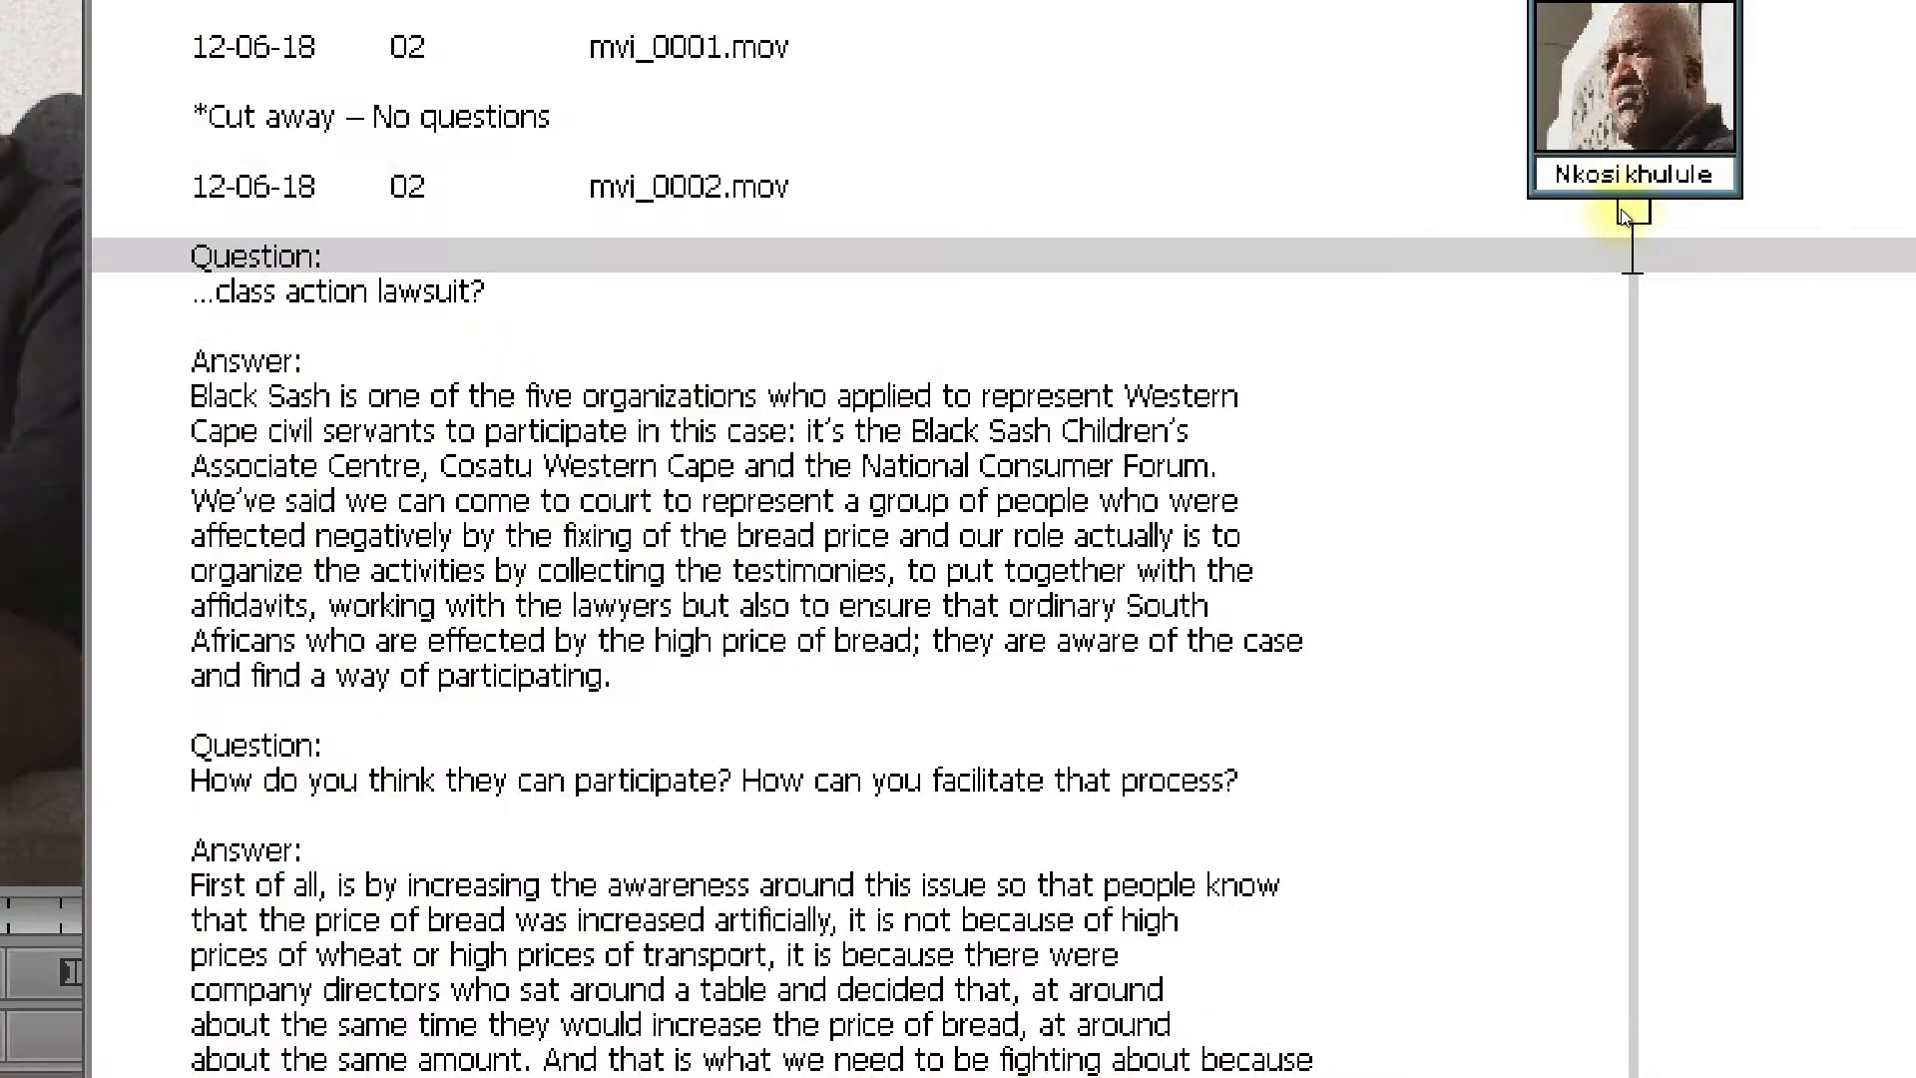
click(1634, 213)
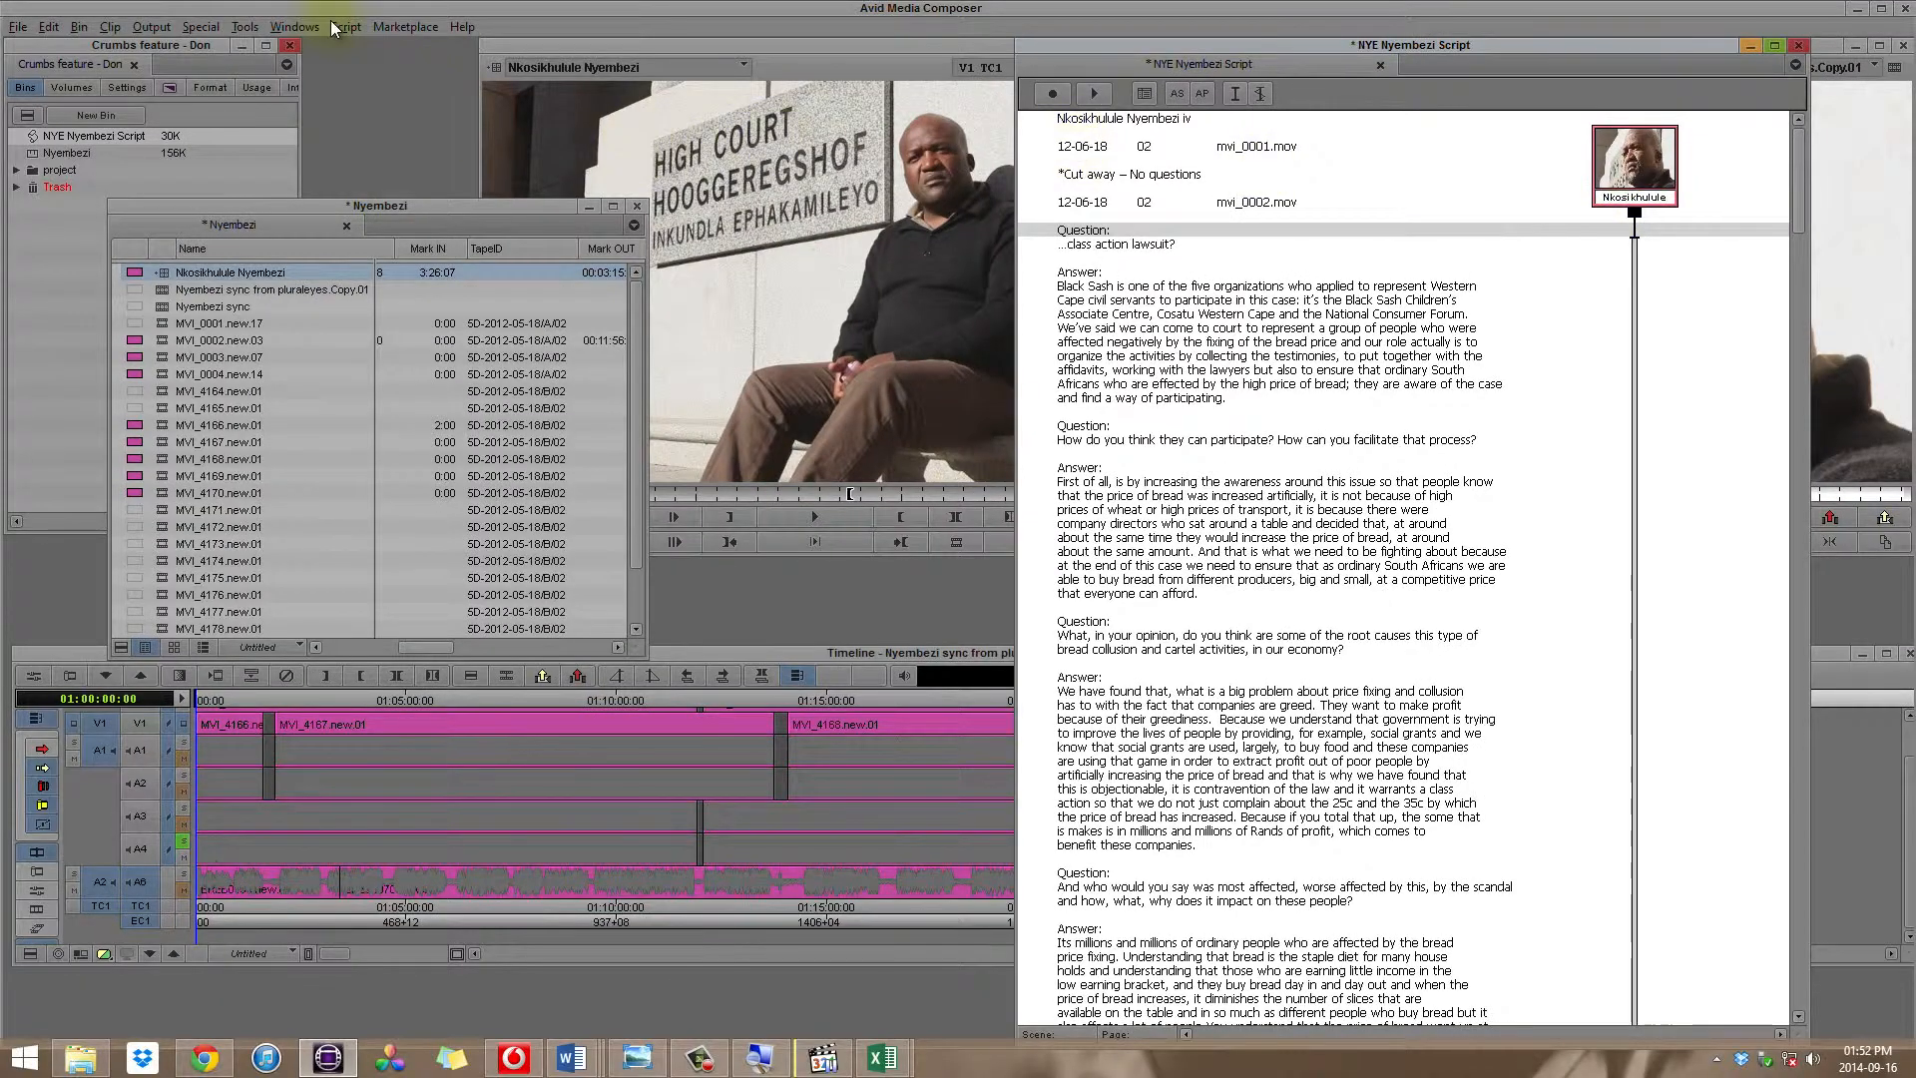
Step: Run ScriptSync on the selected take with the language set to United Kingdom English
click(339, 28)
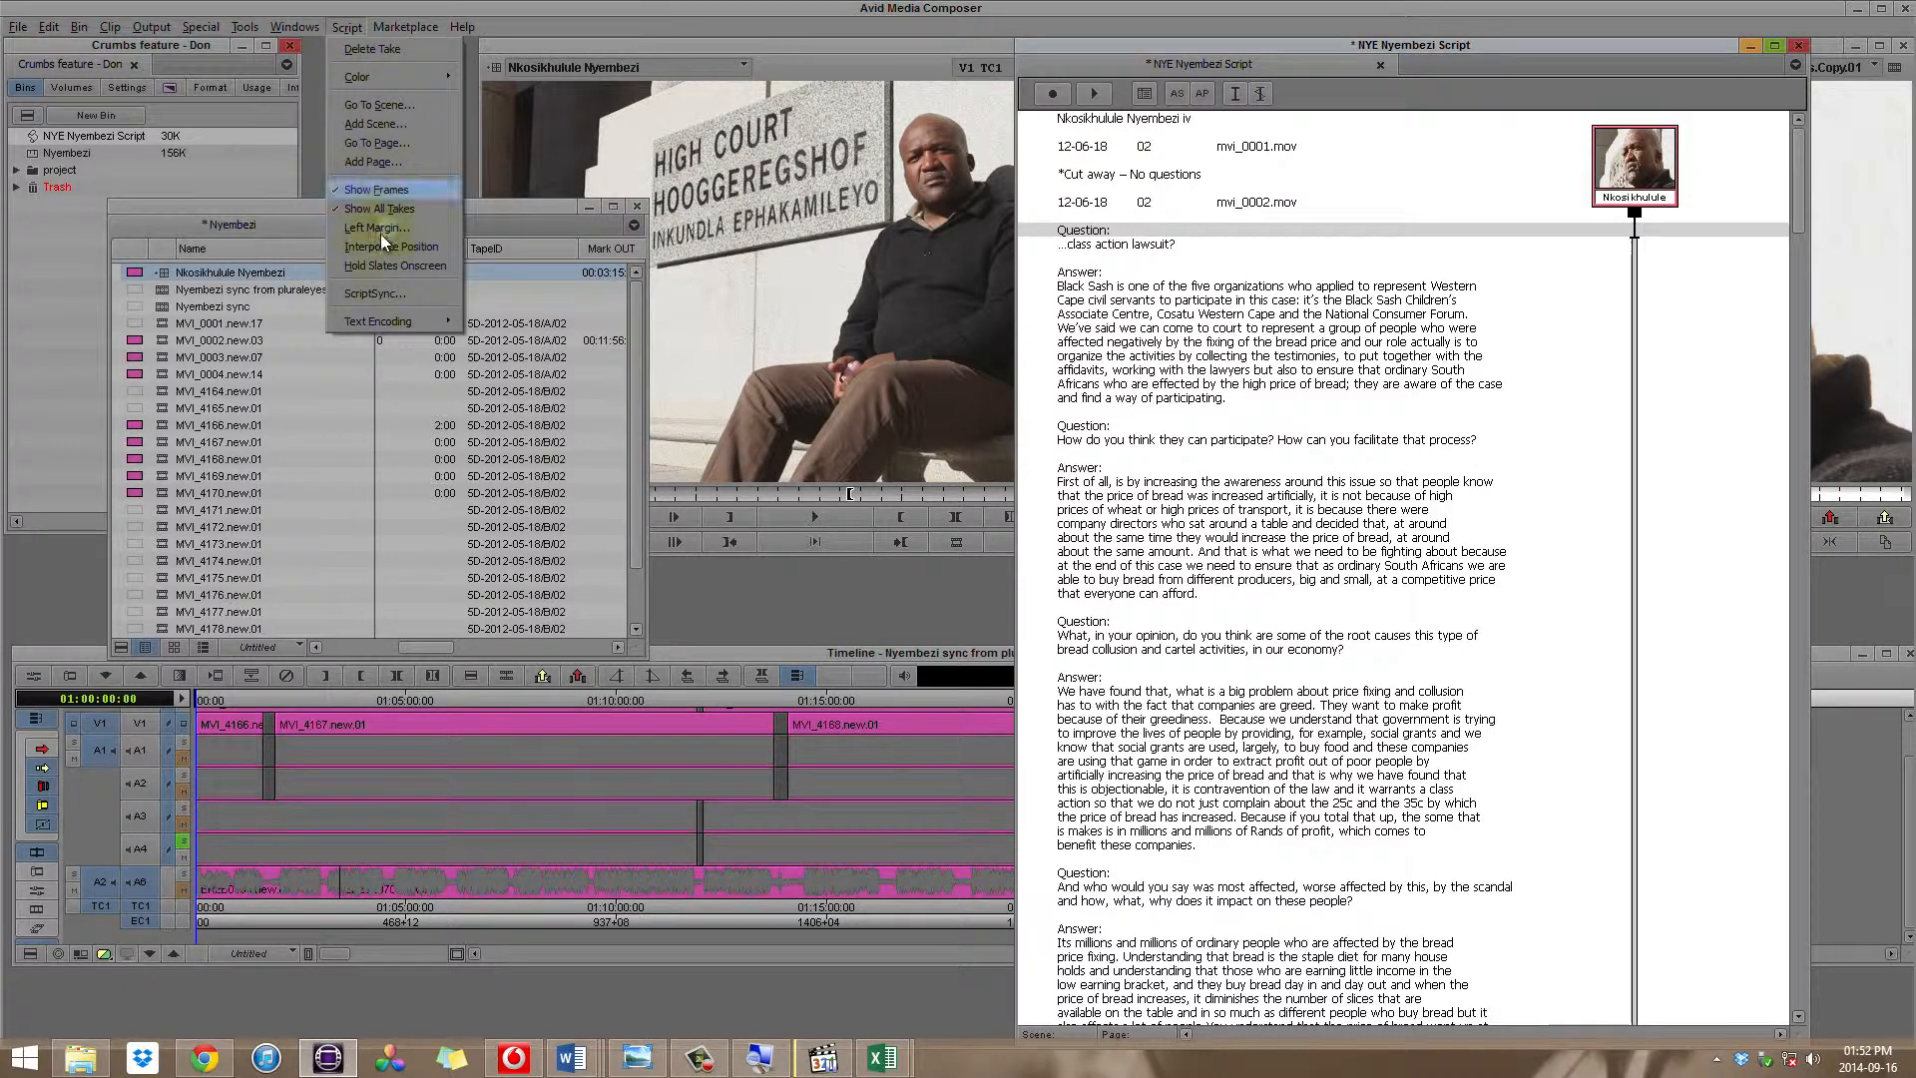
click(371, 293)
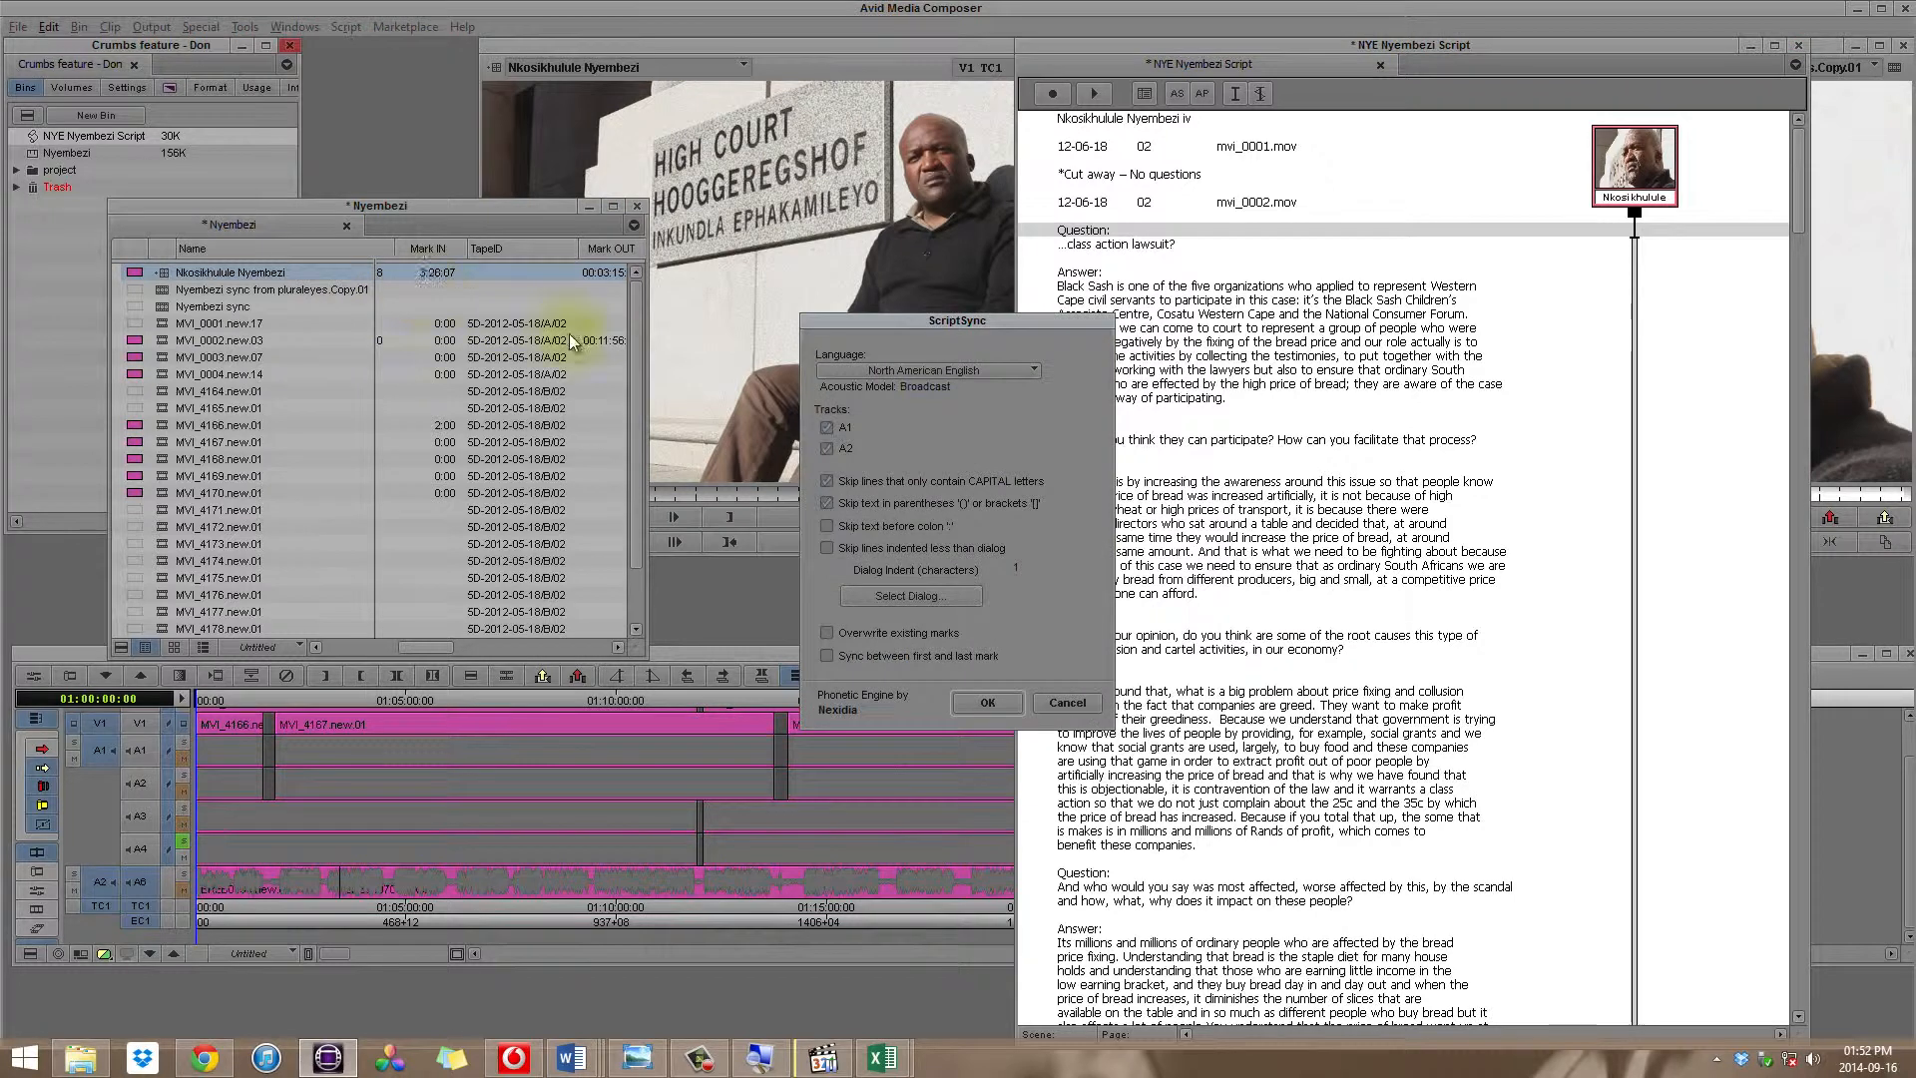
click(1004, 370)
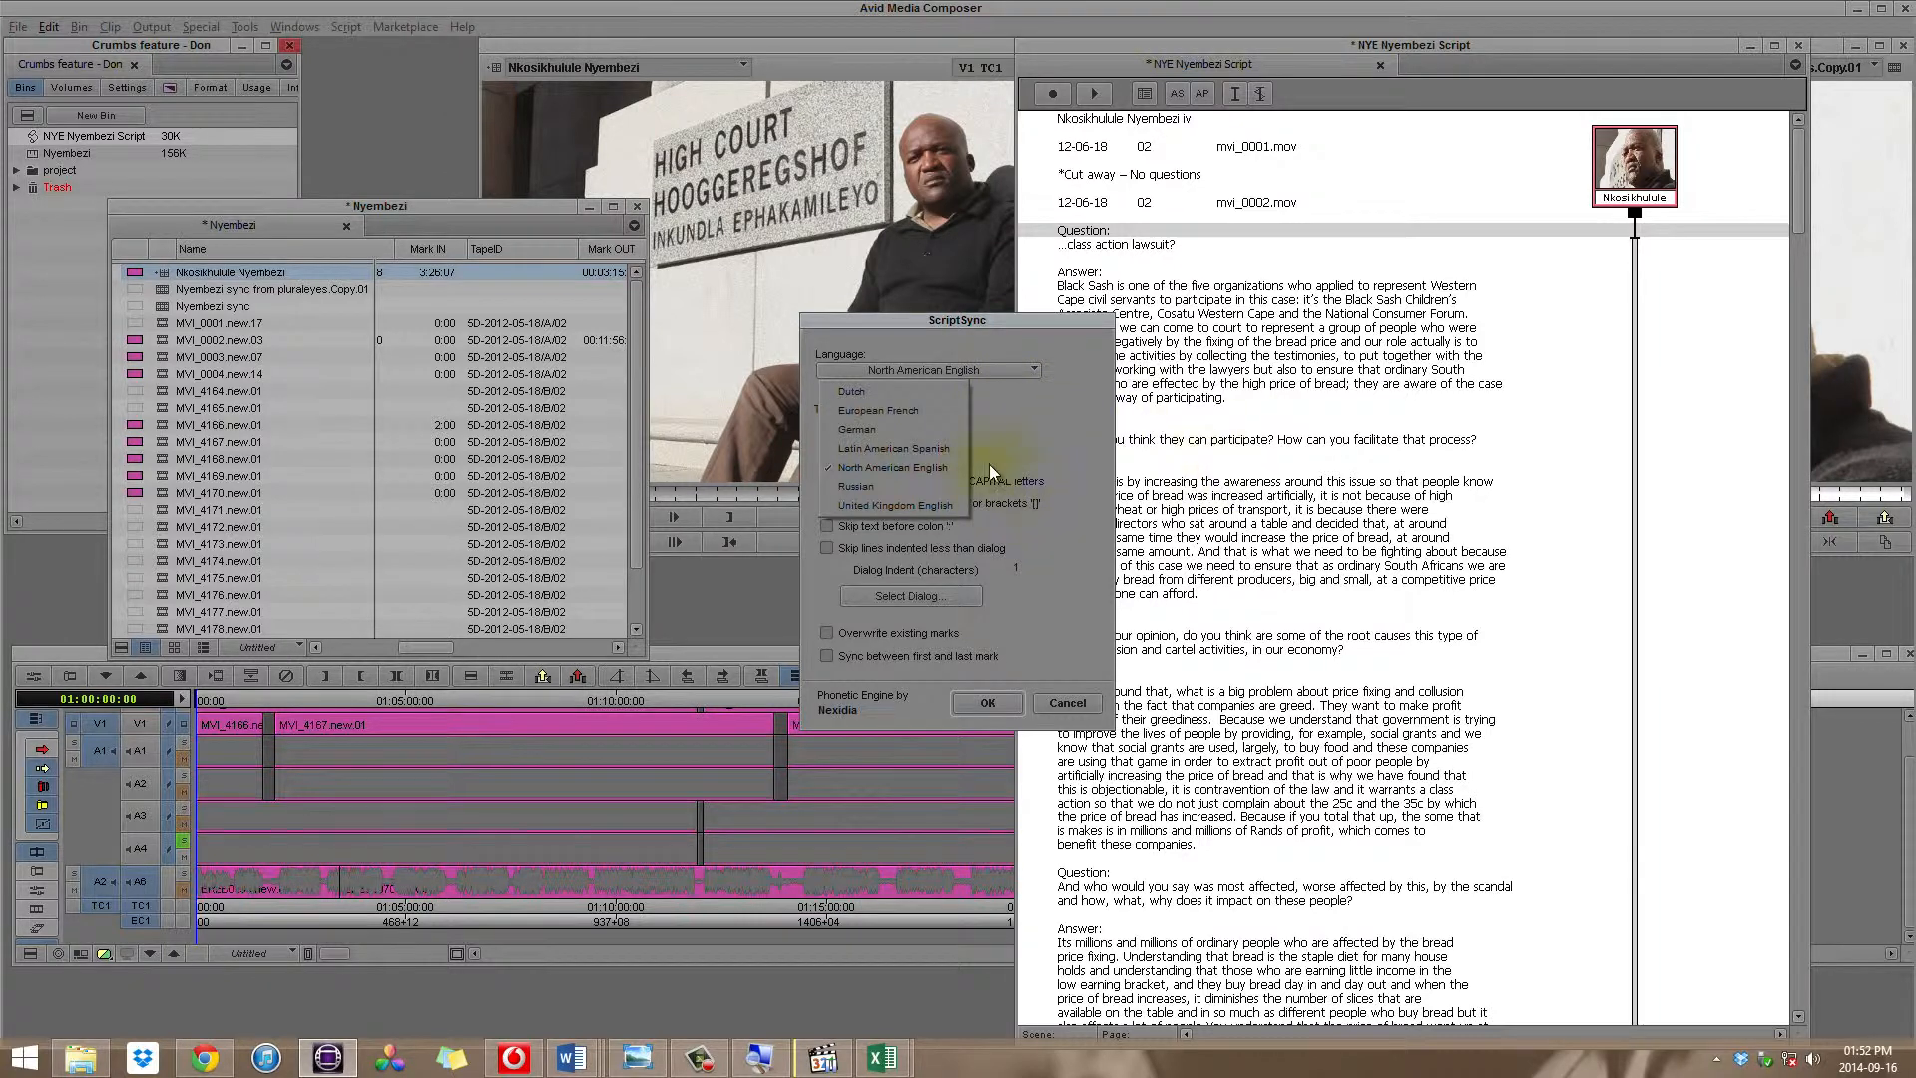
click(922, 507)
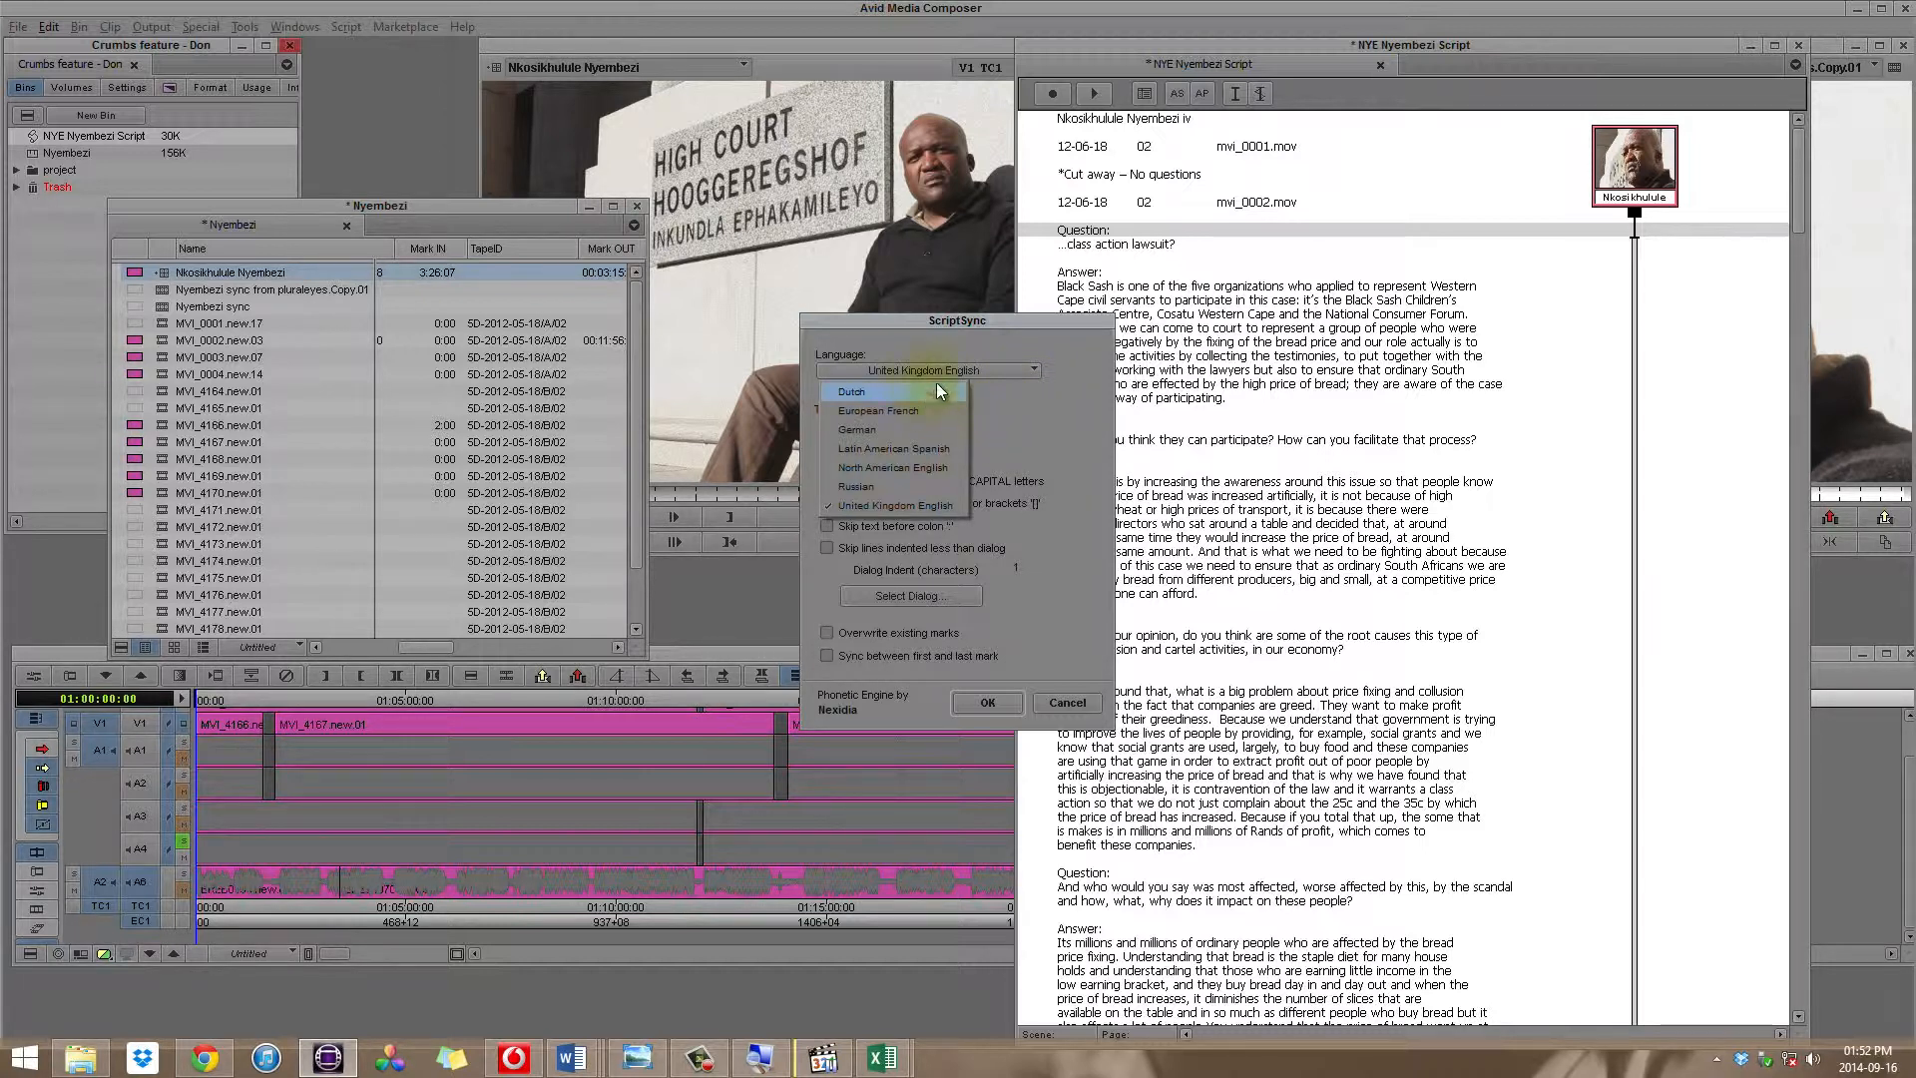
click(895, 506)
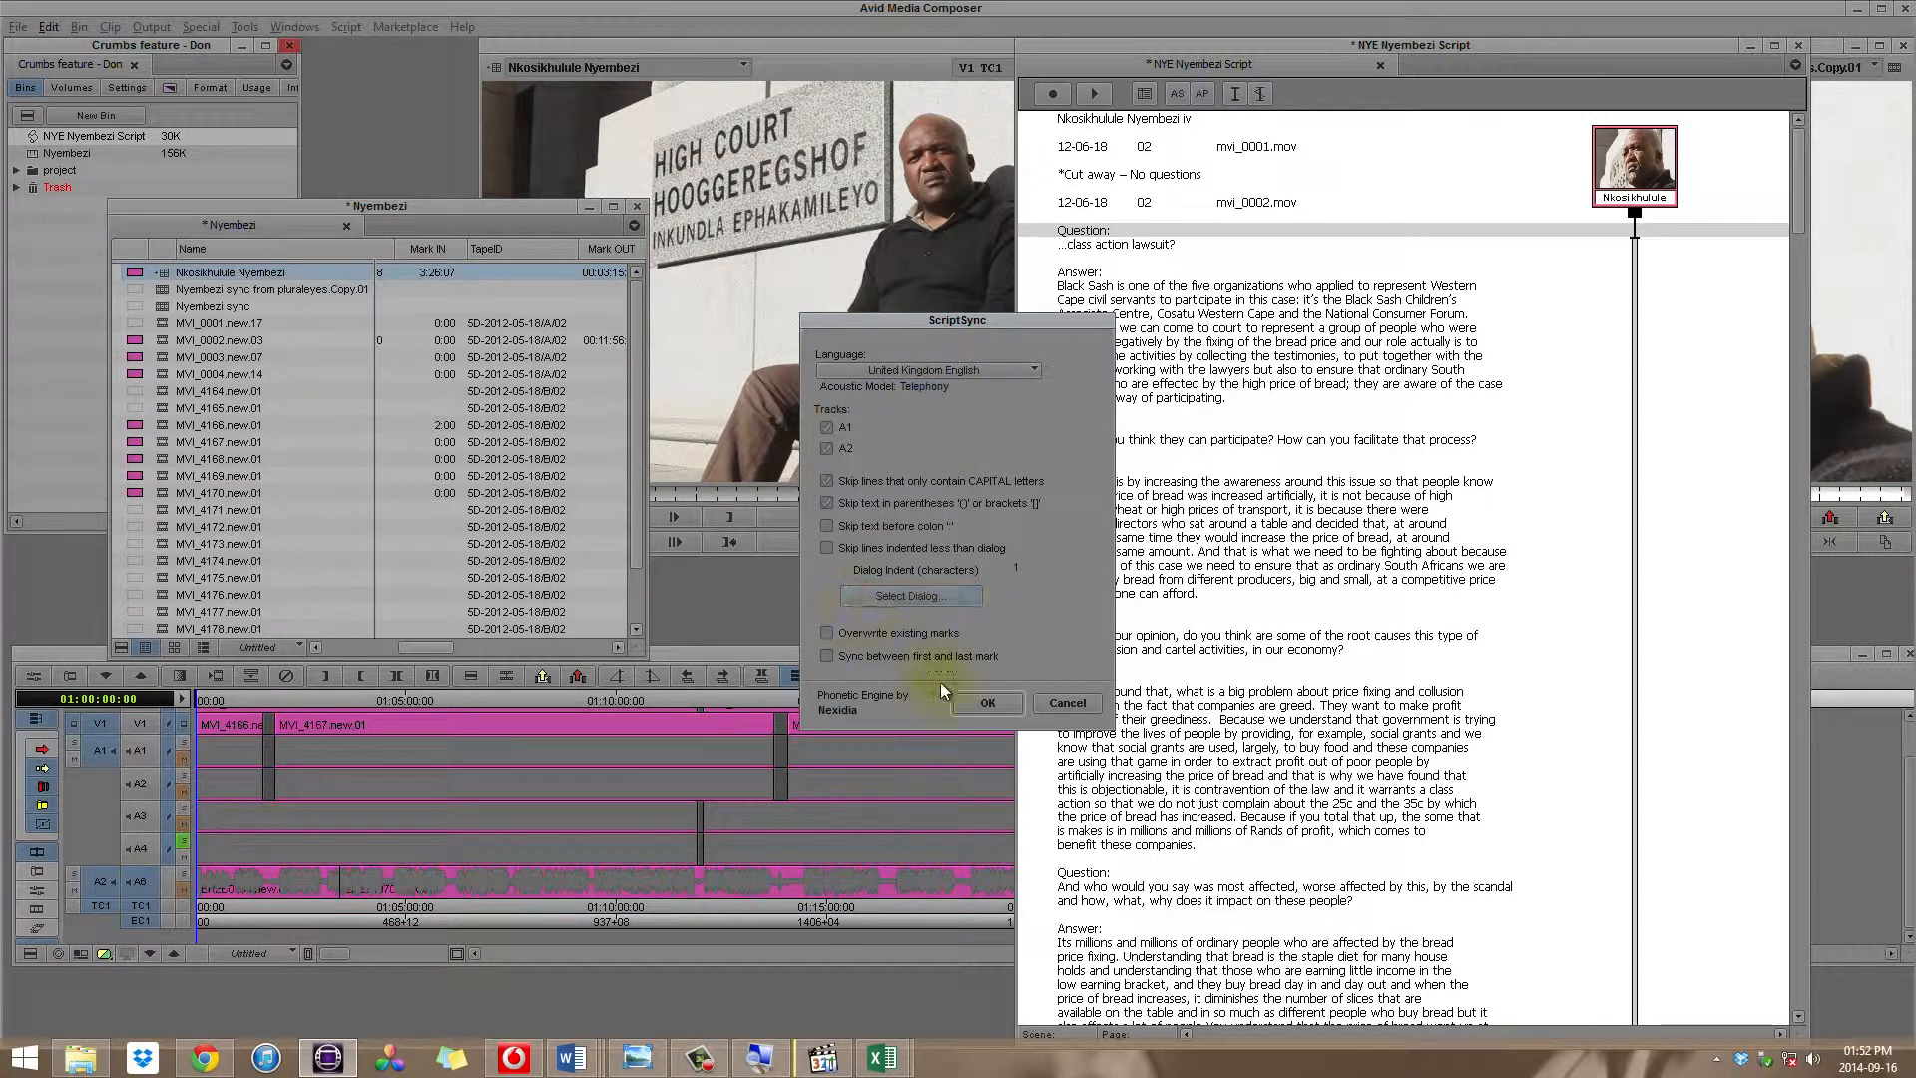
click(986, 705)
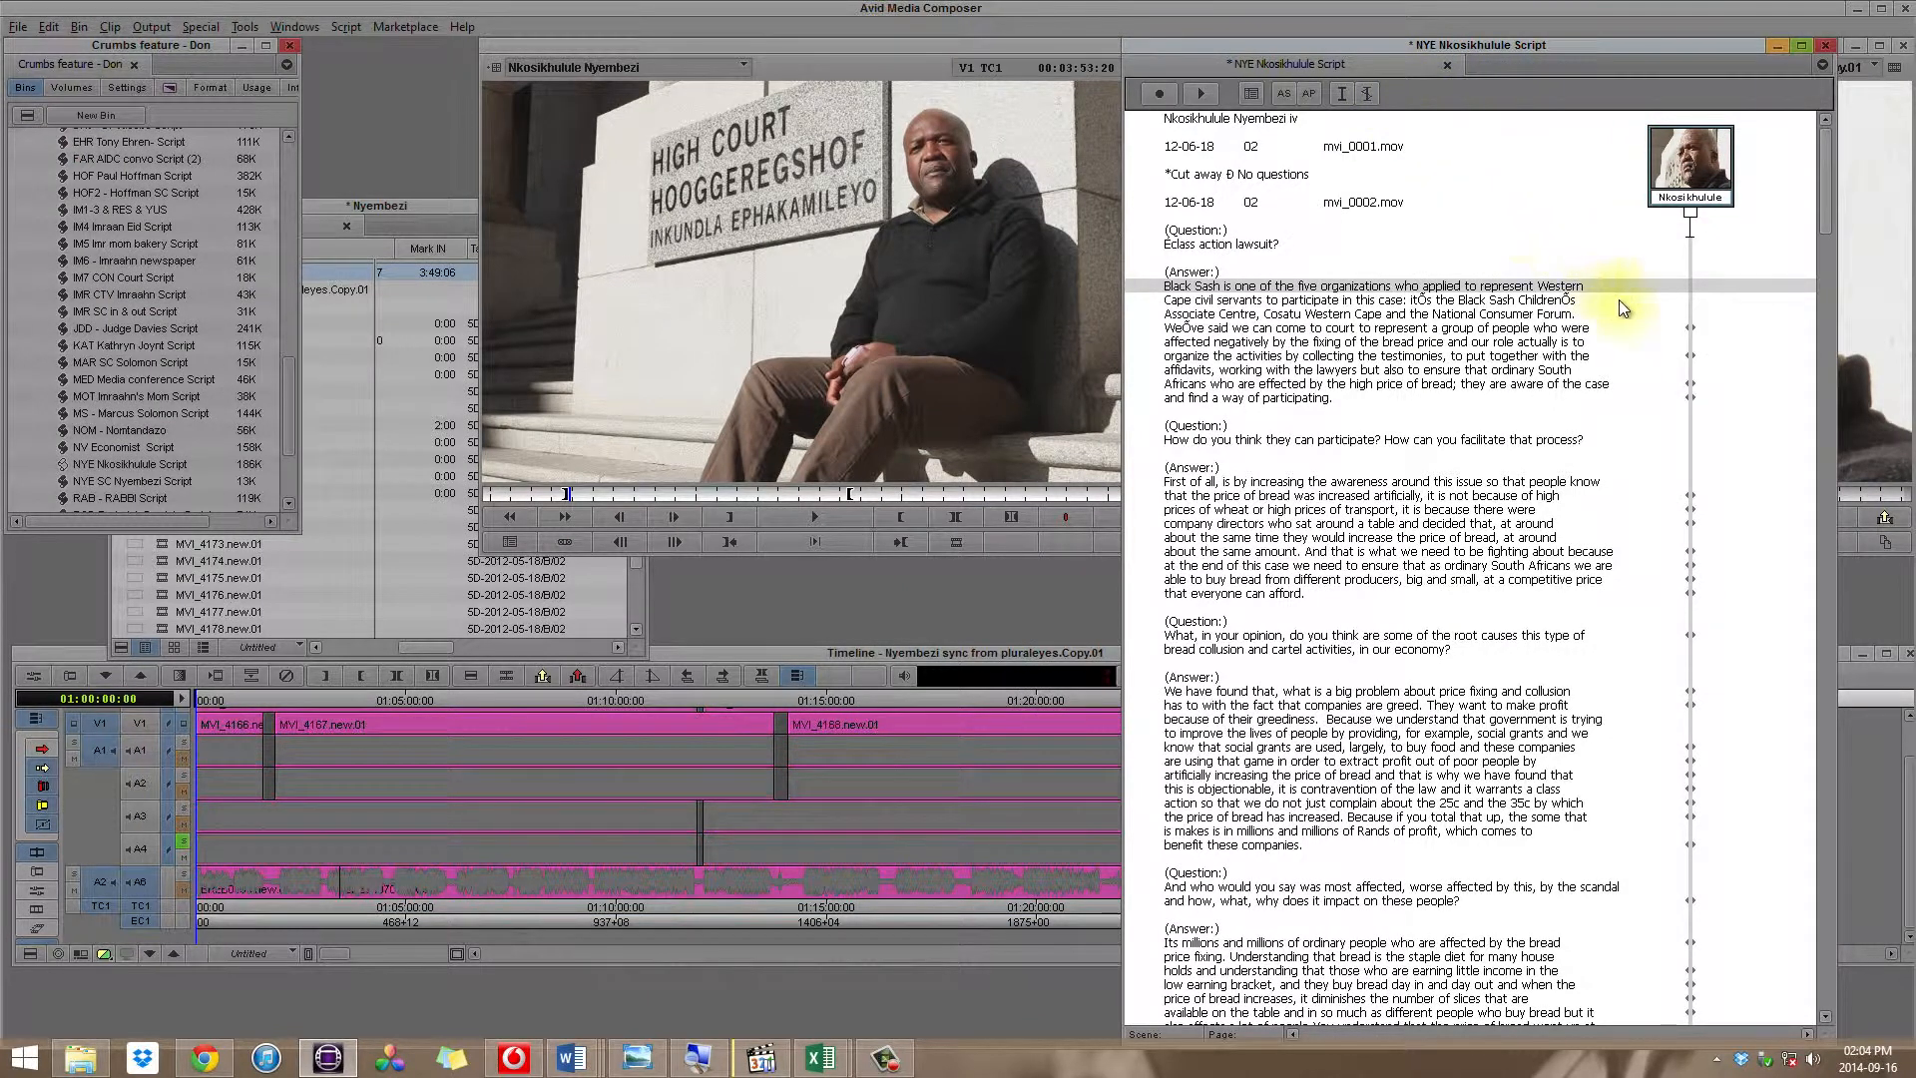
Step: Examine the sync marks along the take line against the questions and answers in the synced interview script
click(1531, 330)
click(1686, 328)
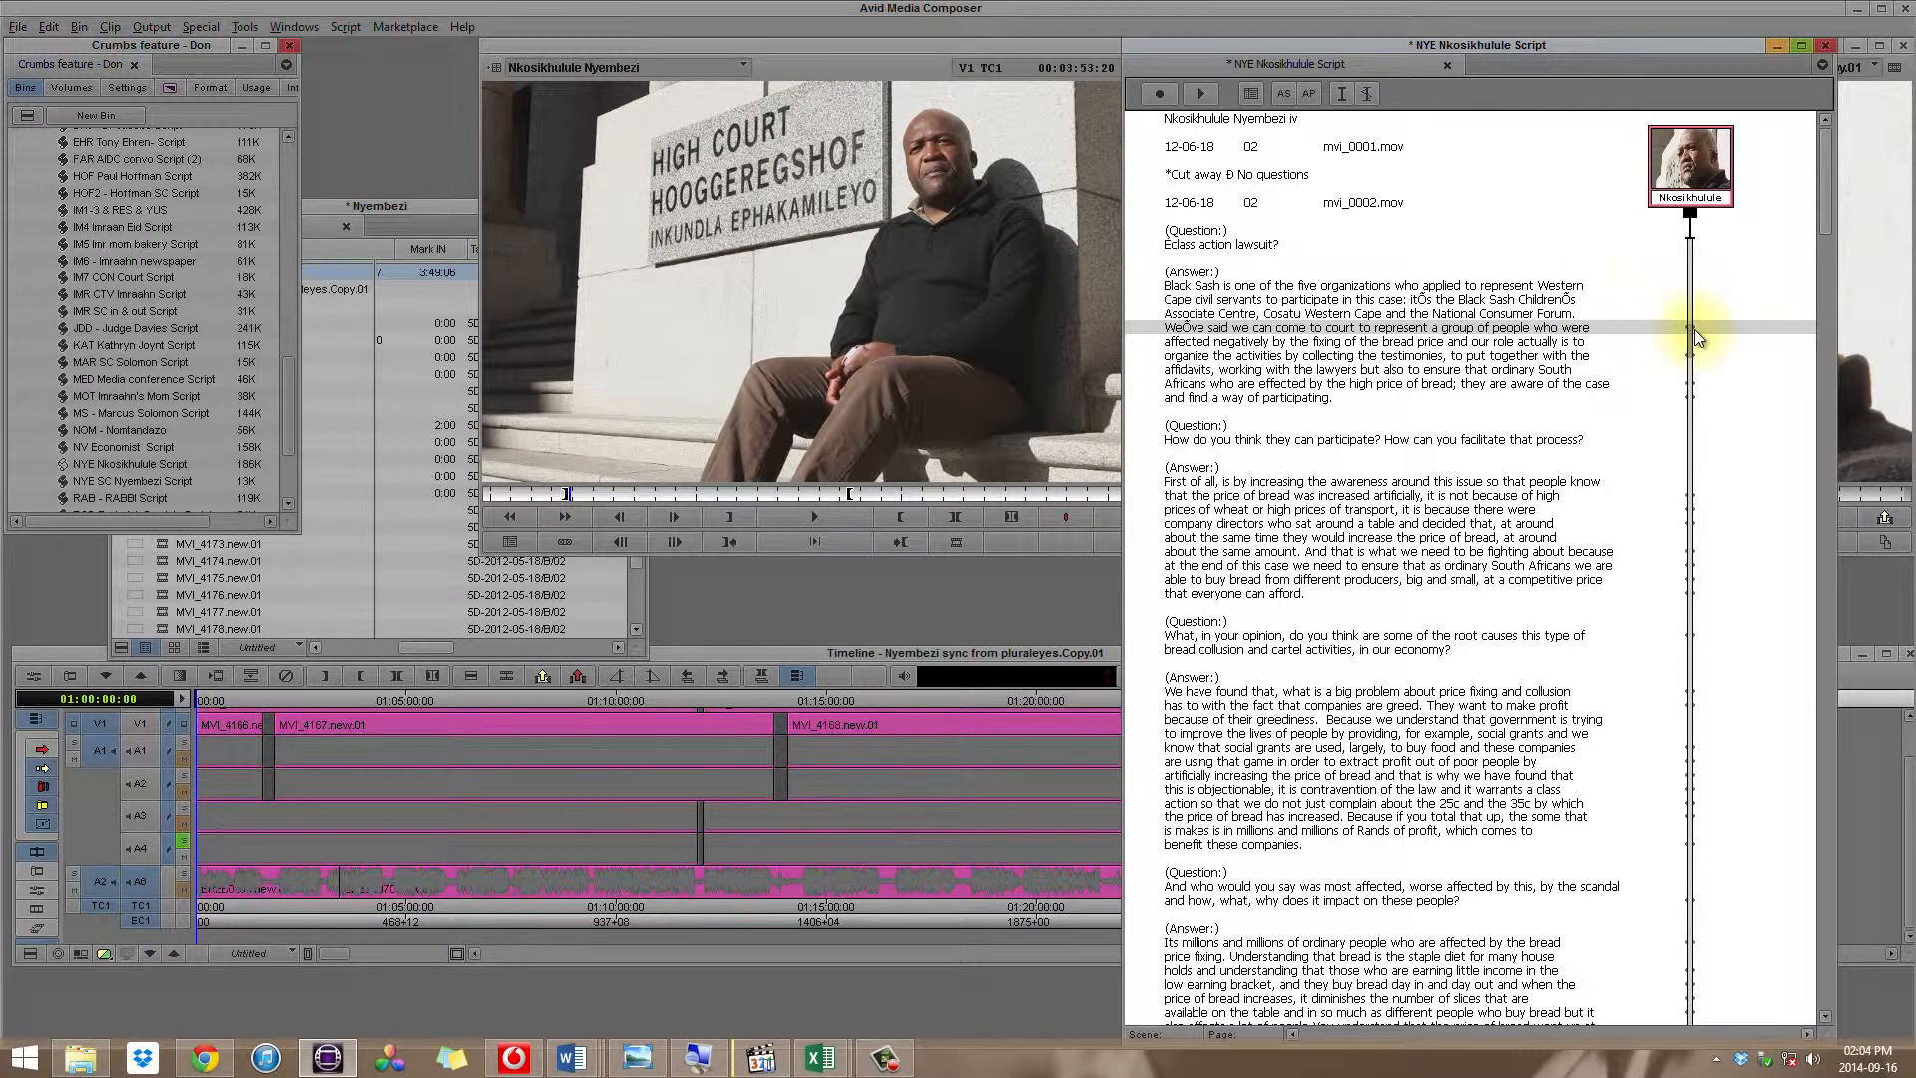
scroll(1694, 330, down, 5)
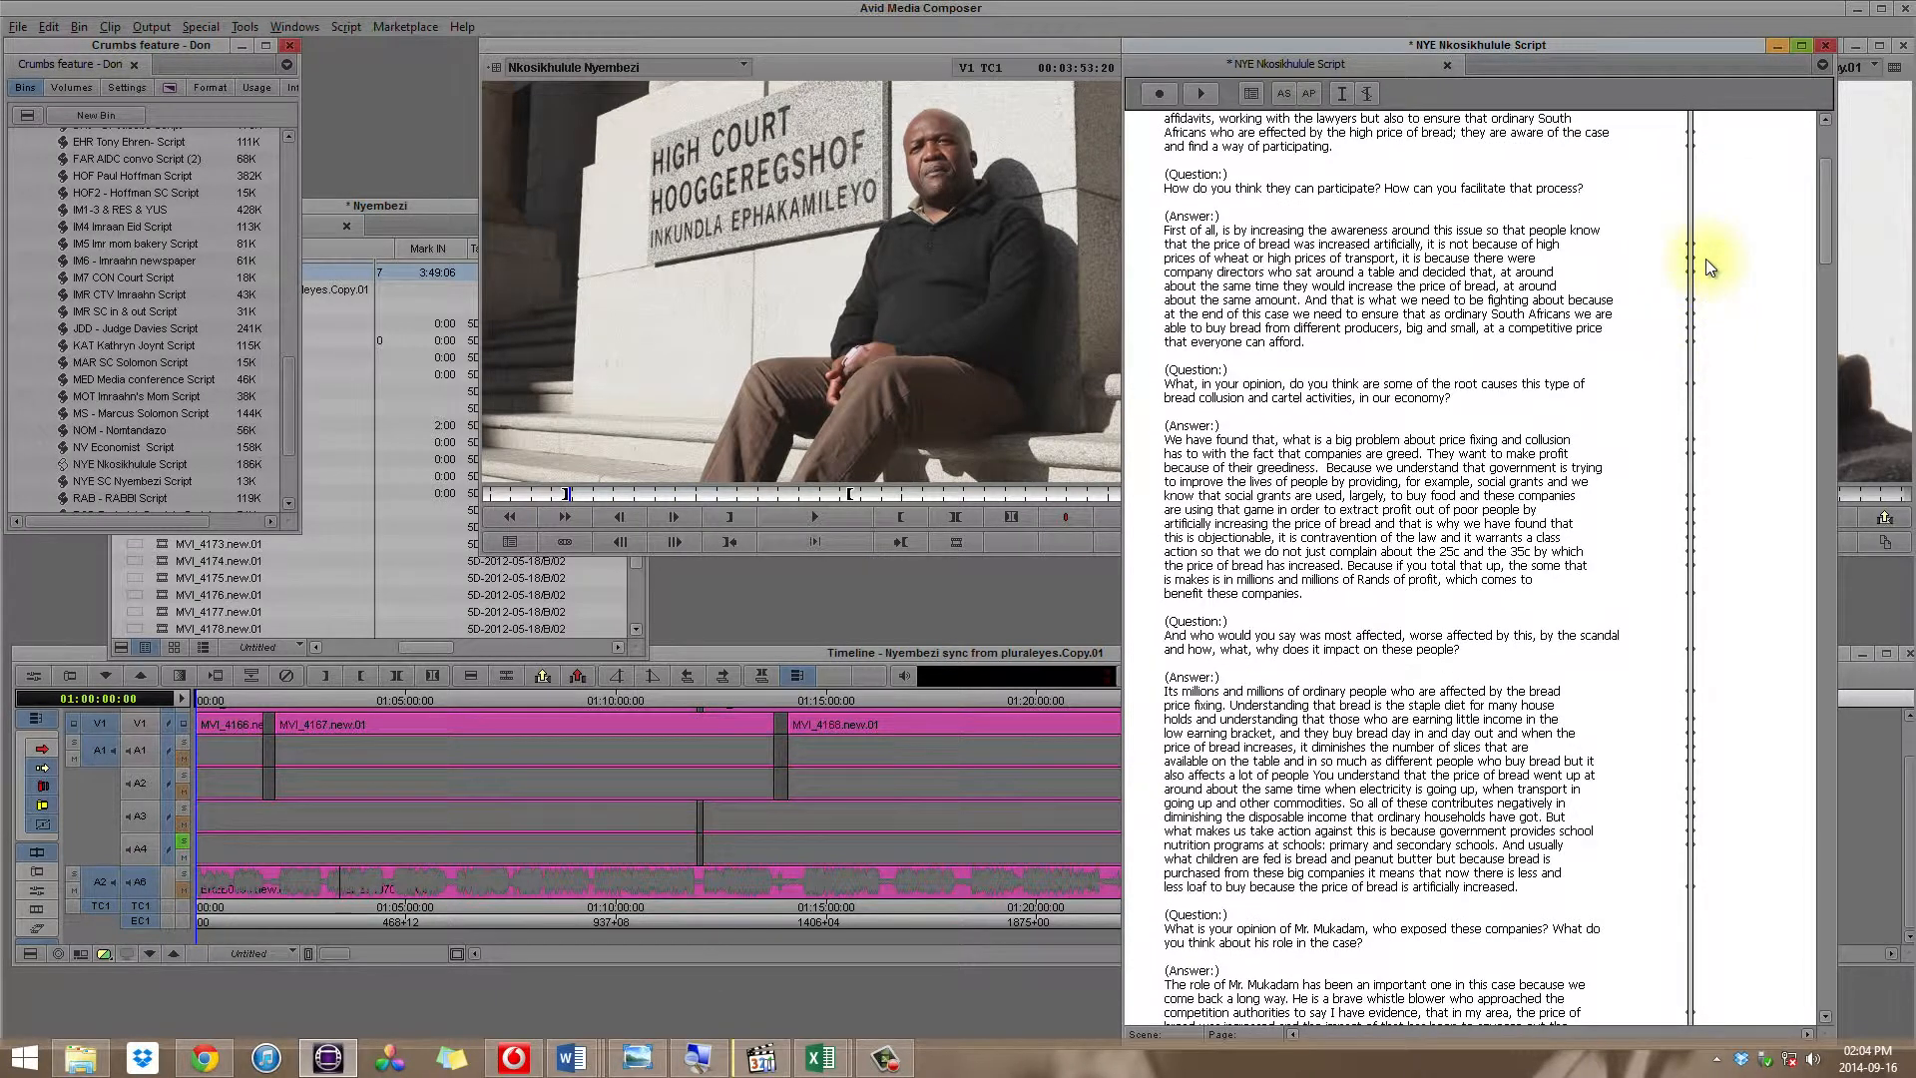
click(1717, 247)
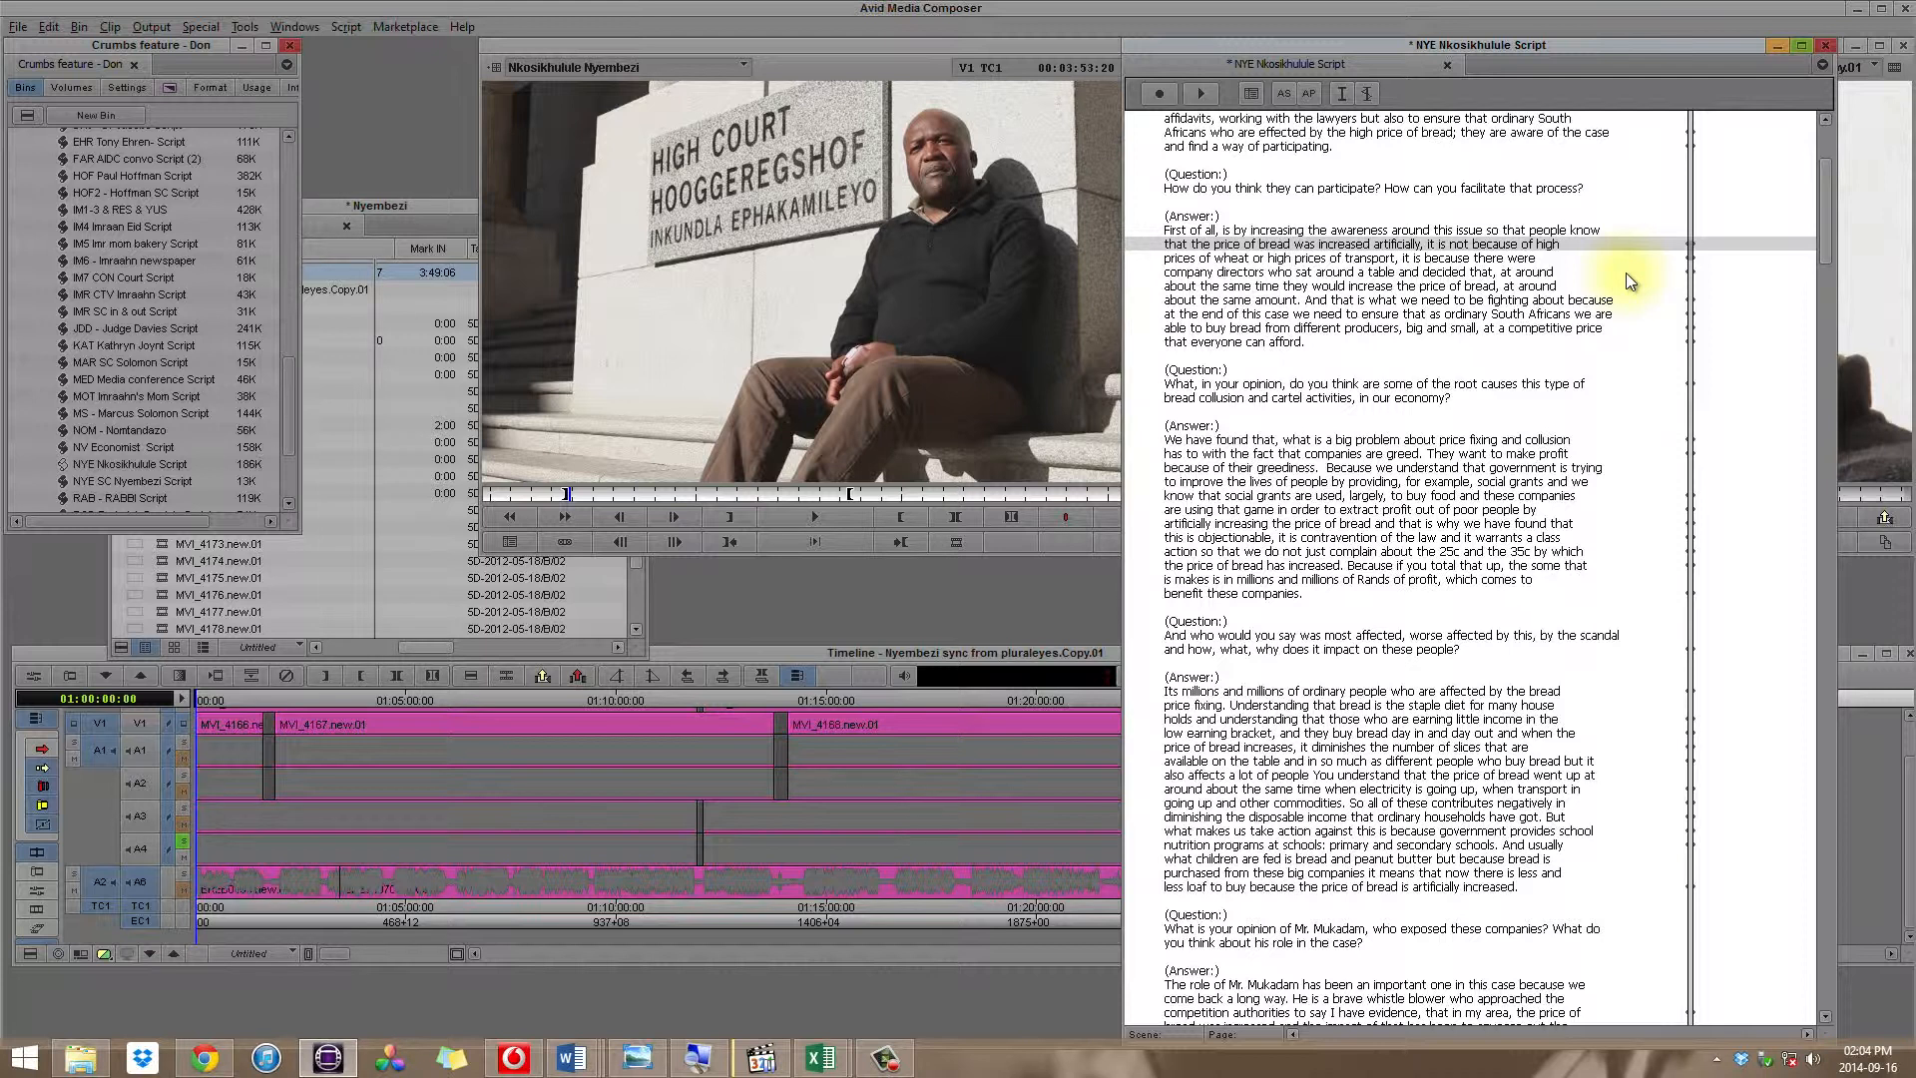
click(1600, 494)
click(1597, 465)
scroll(1596, 469, down, 10)
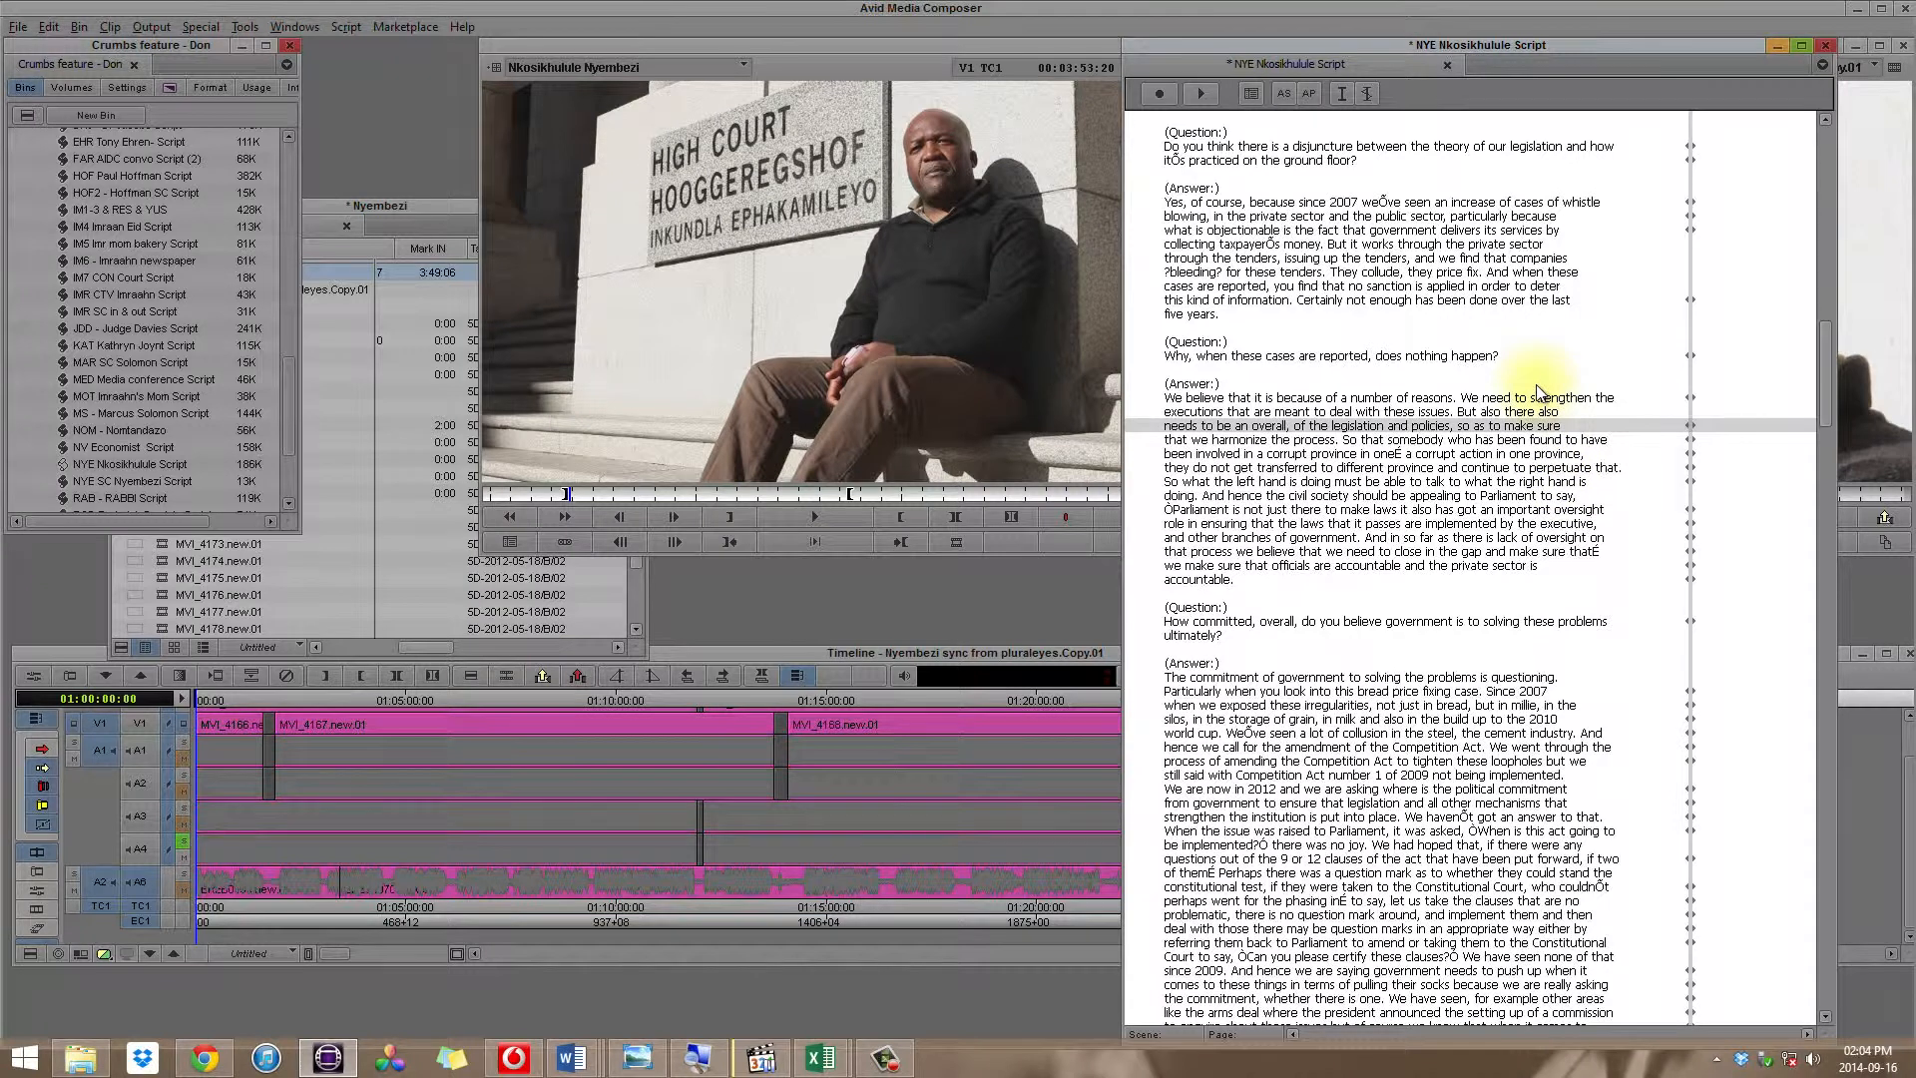
click(1539, 399)
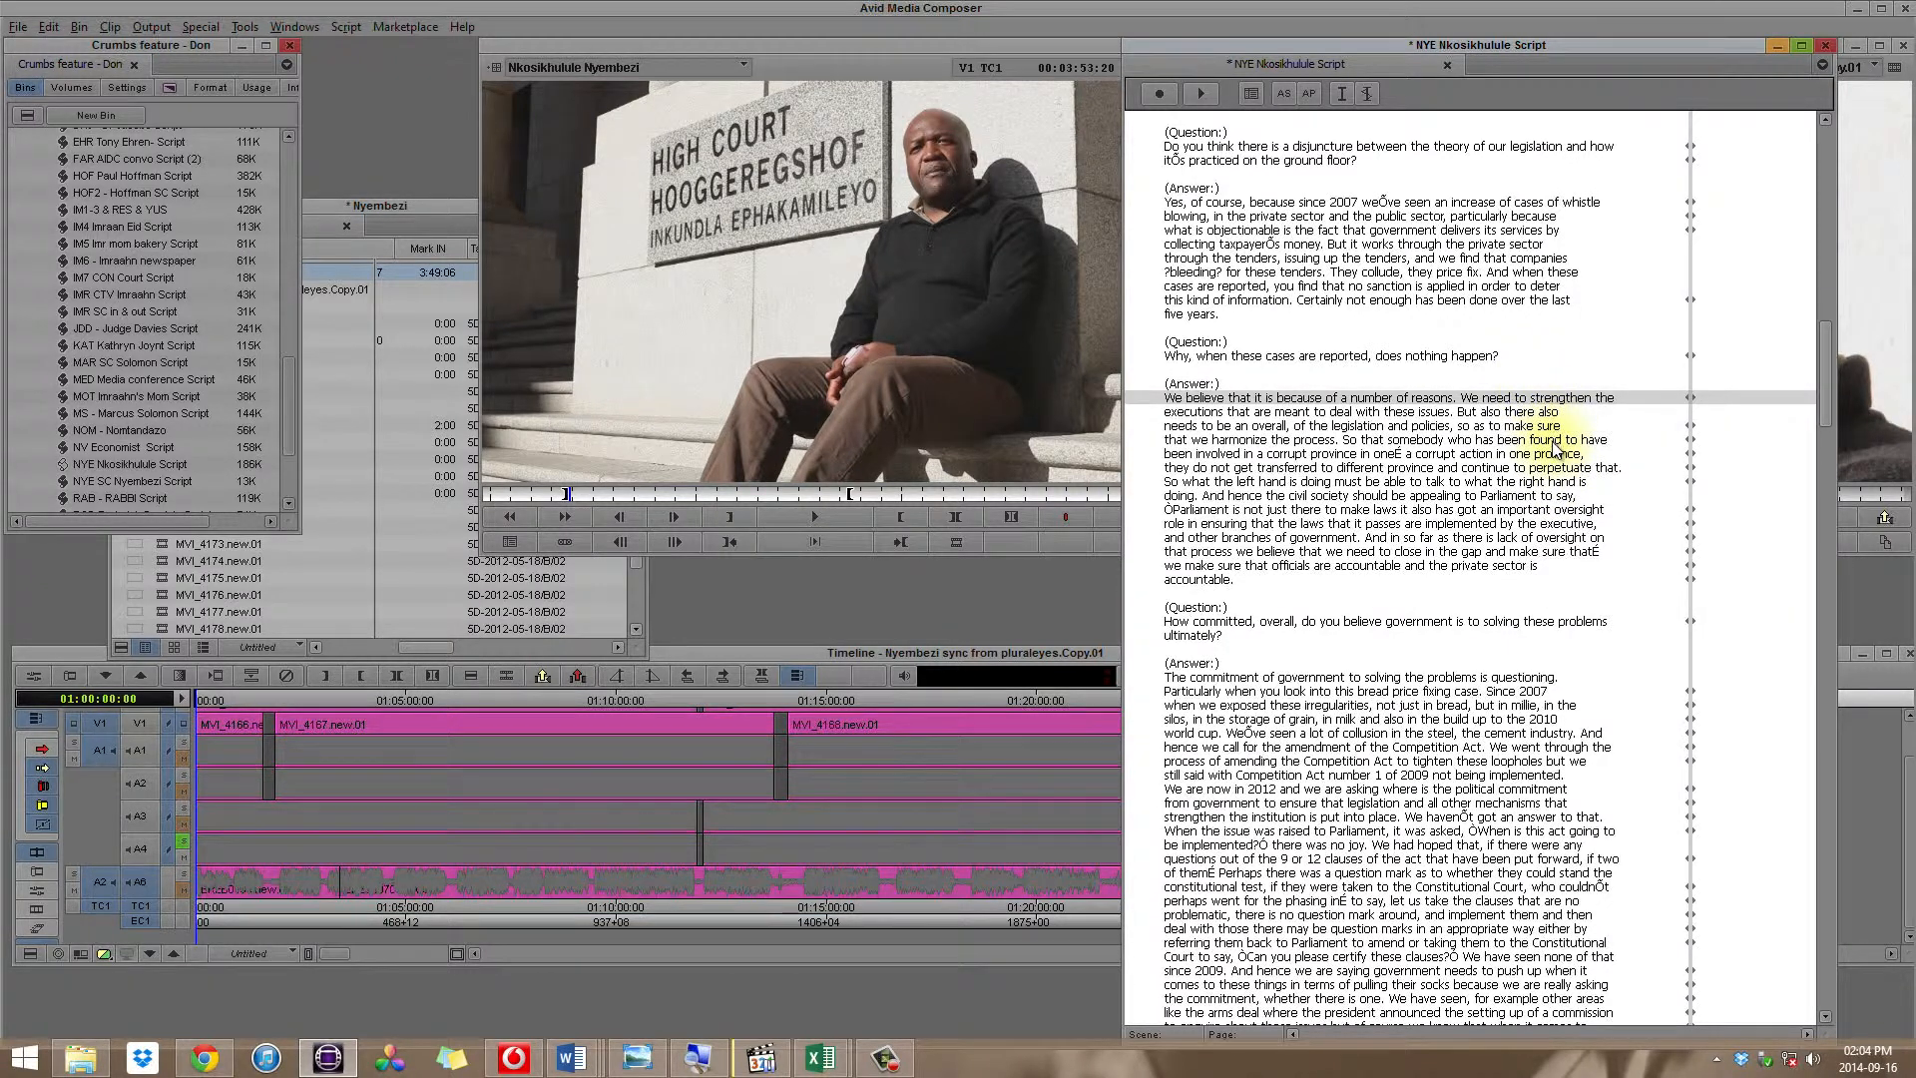
scroll(1552, 447, down, 5)
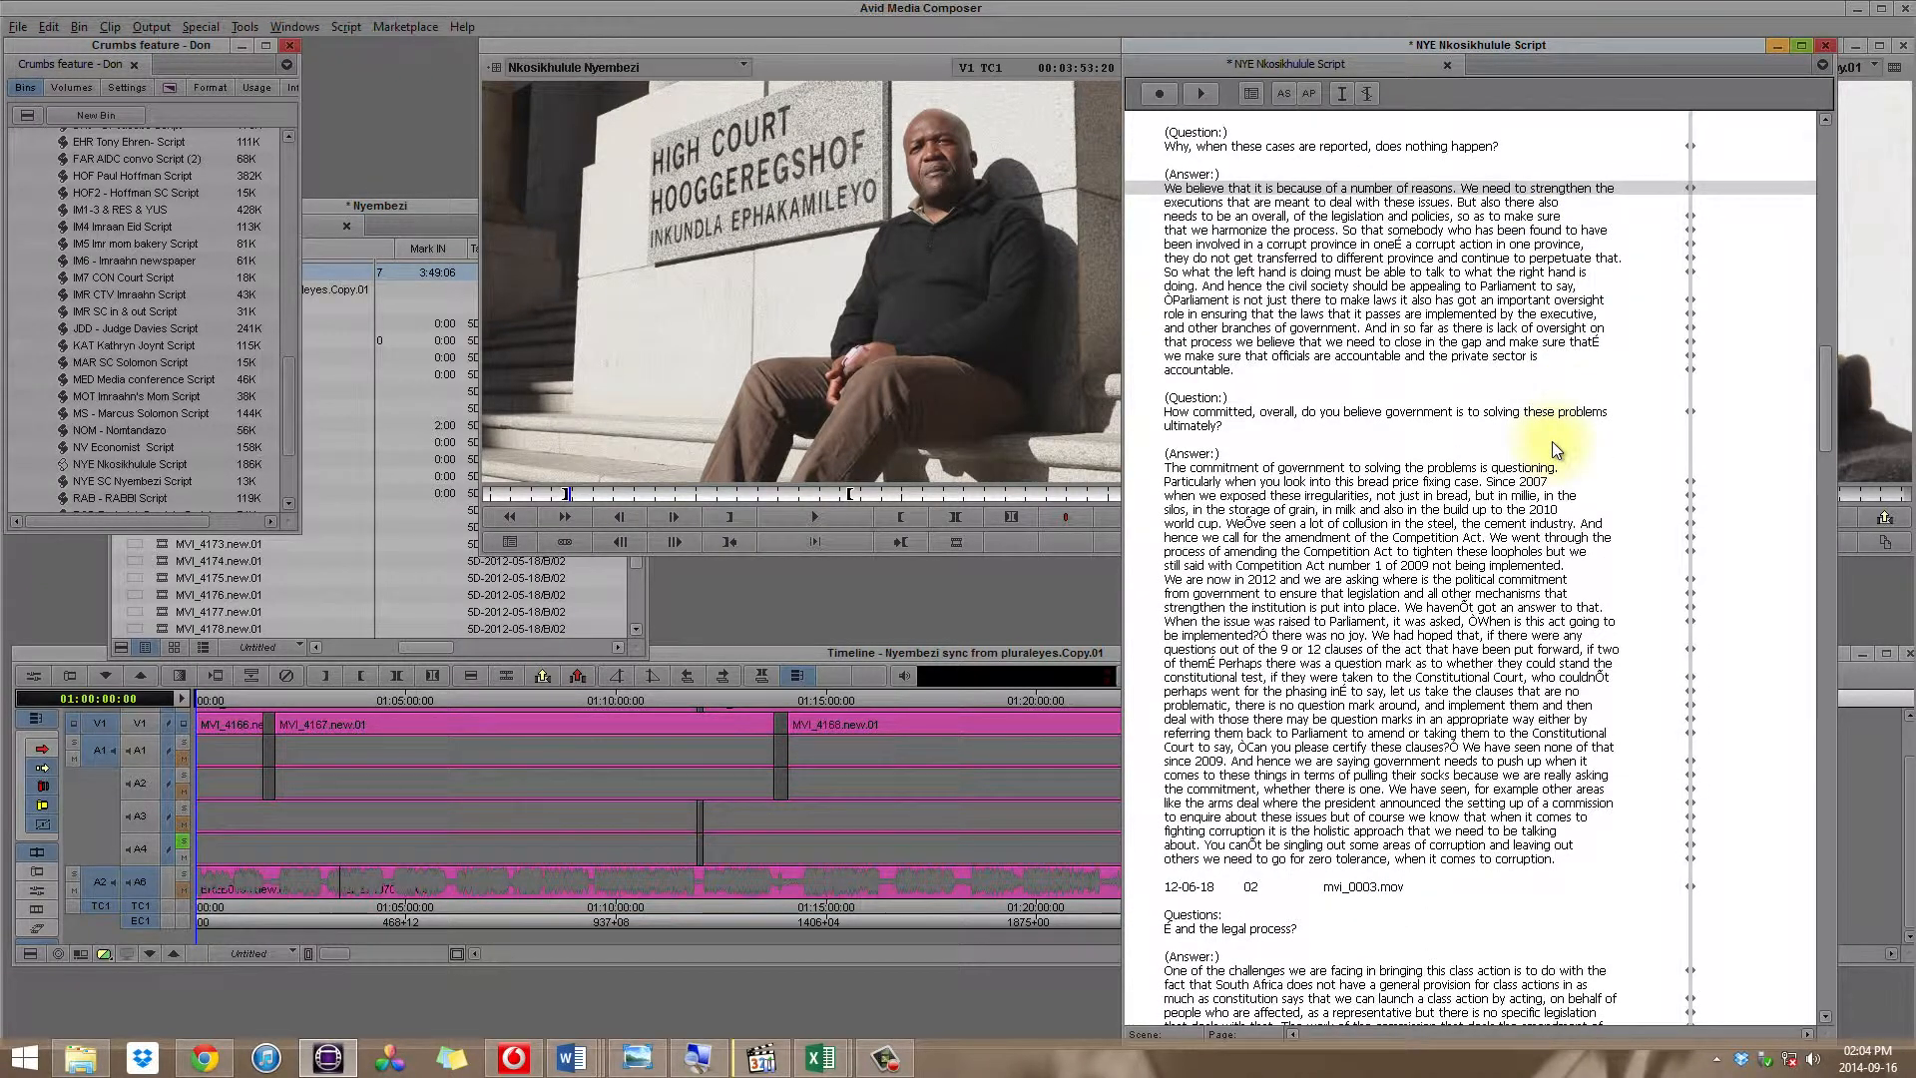
Step: Play the interview from the script line "Particularly when you look into this bread price fixing case" to check its sync
click(1496, 483)
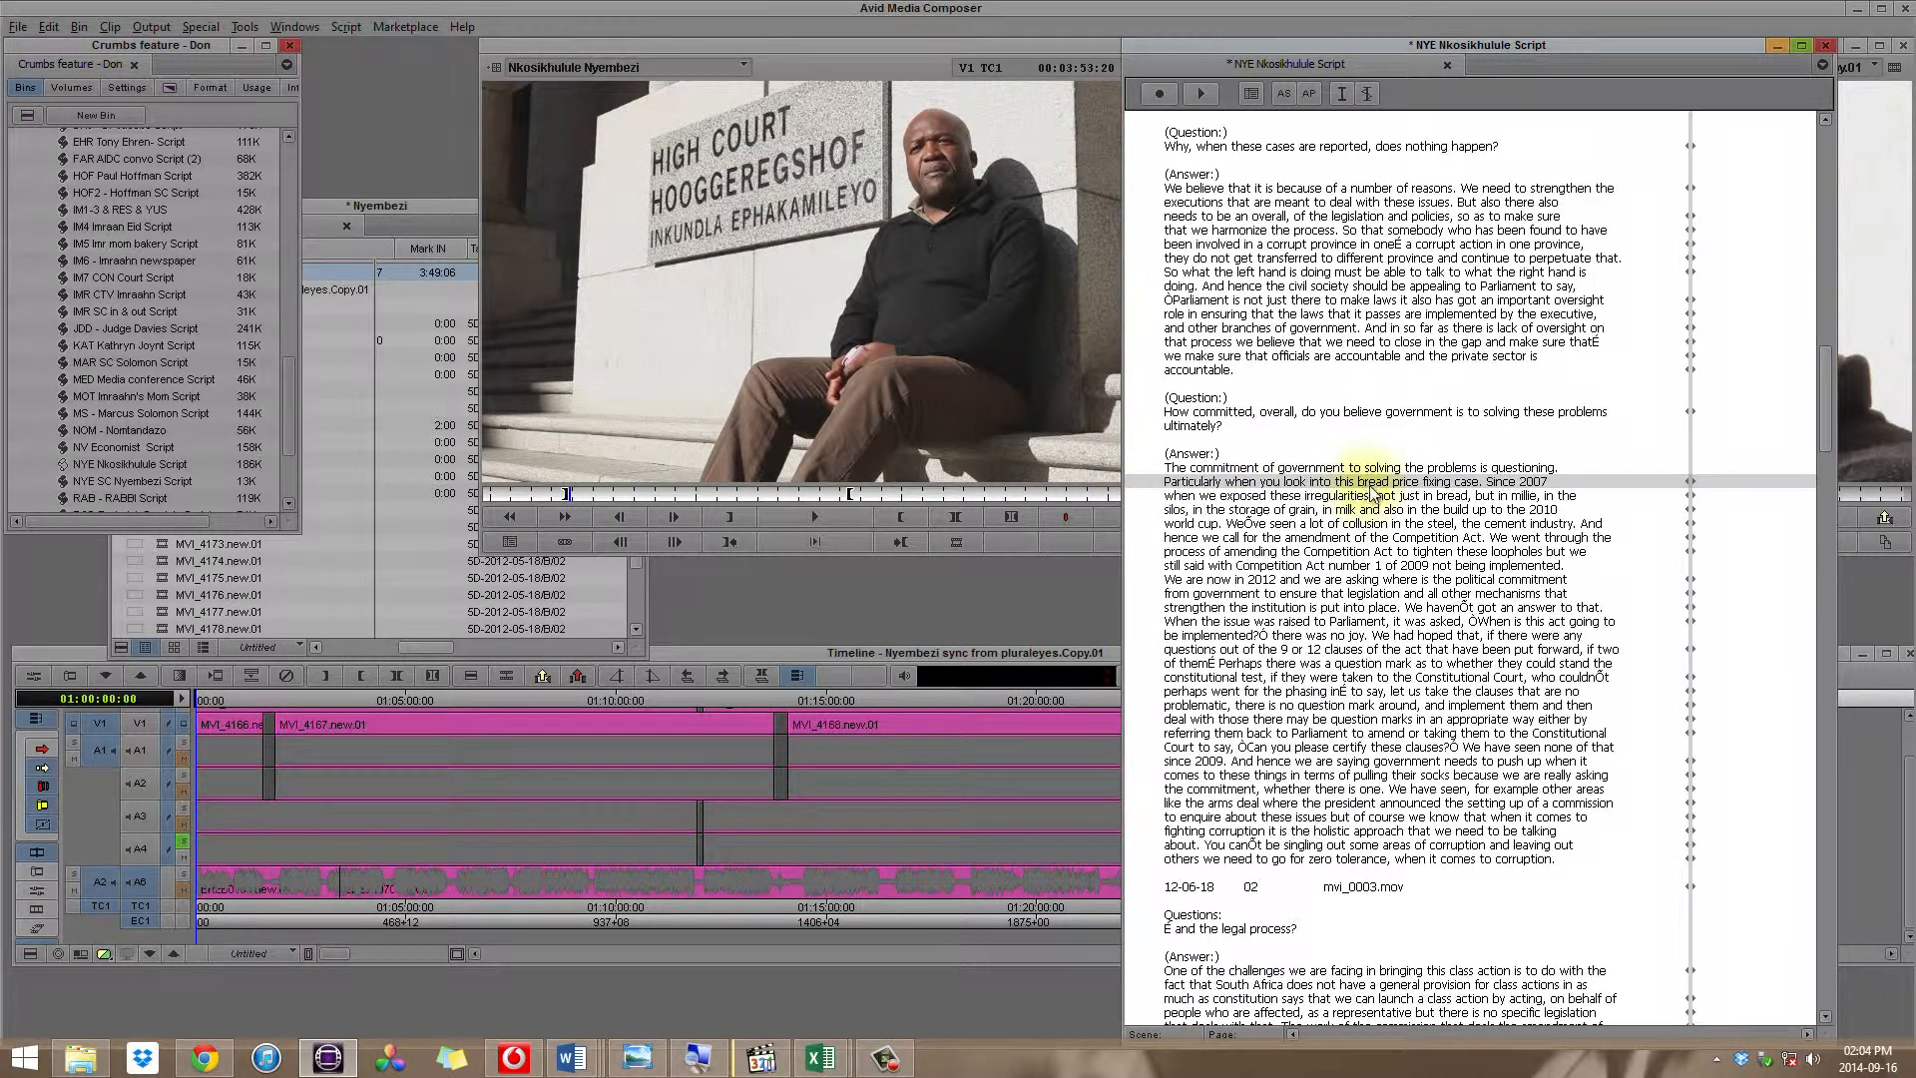
double_click(1569, 482)
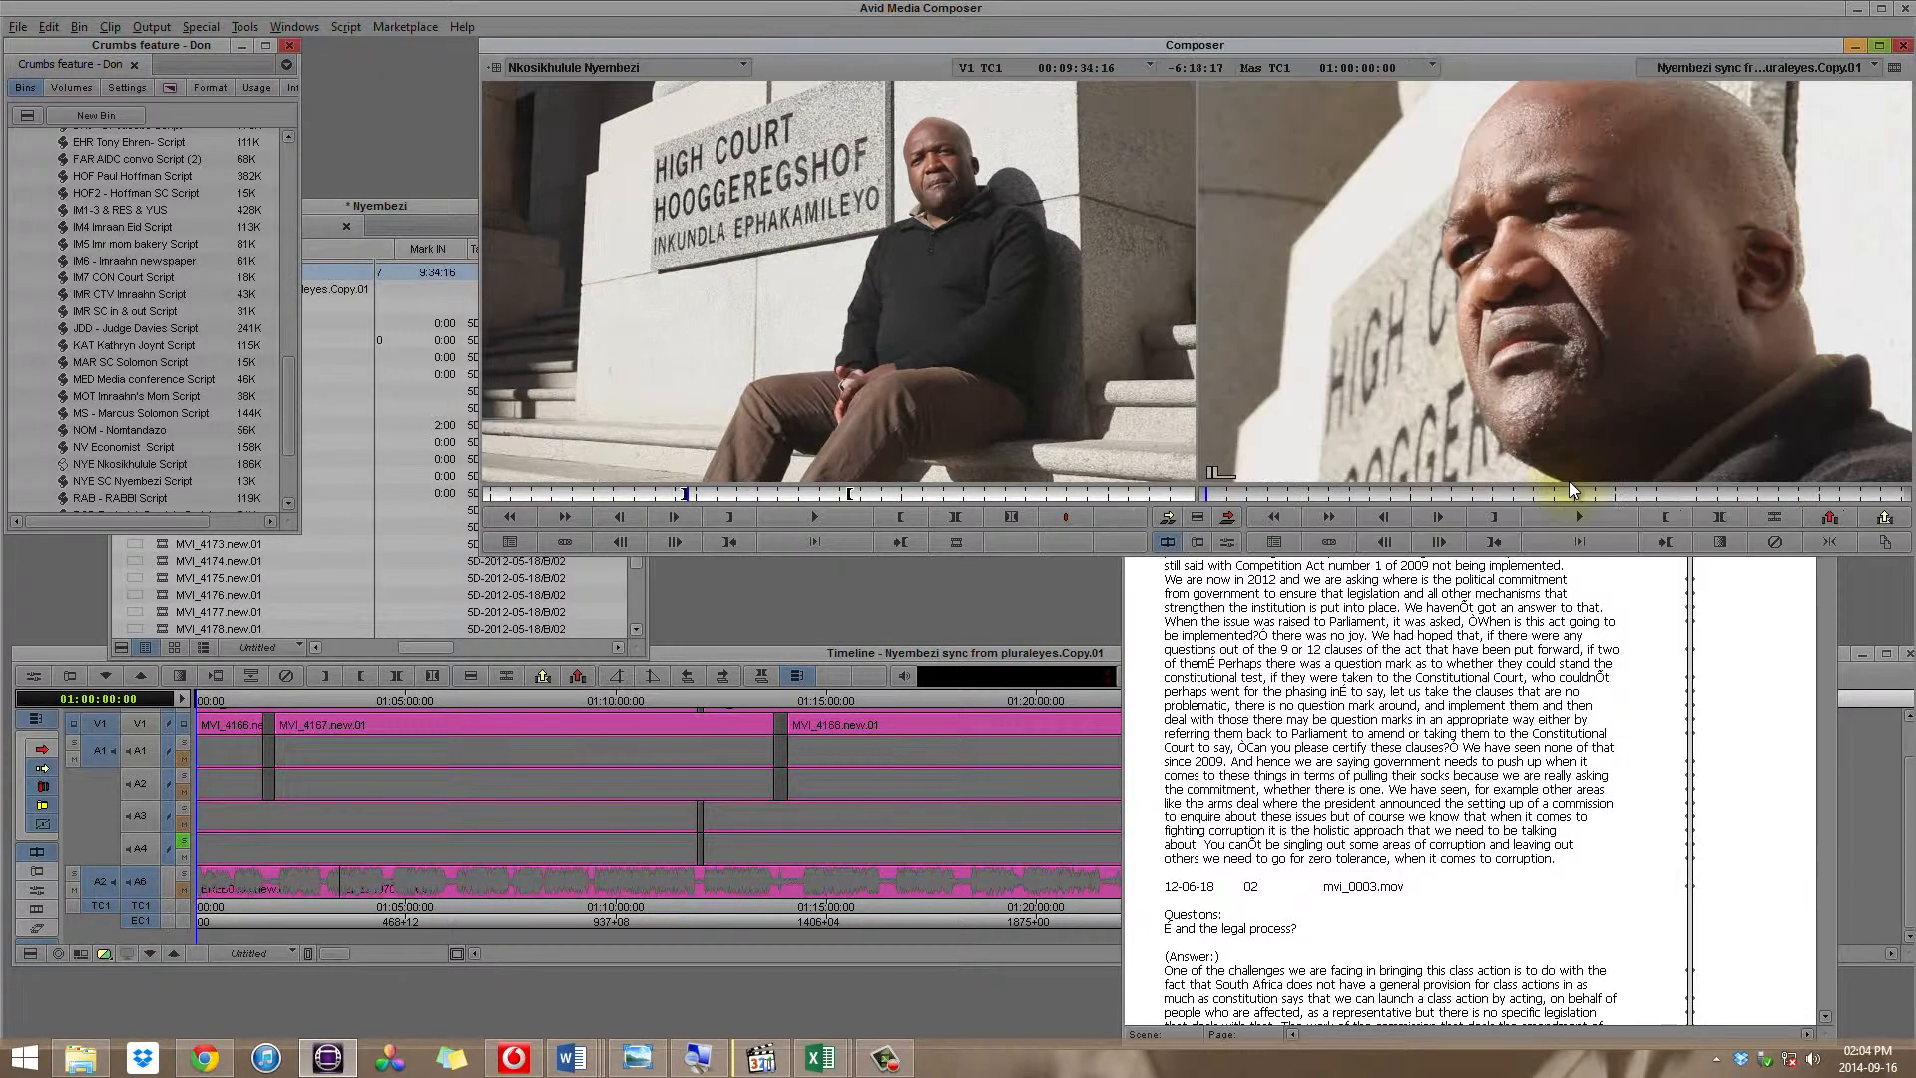
key(space)
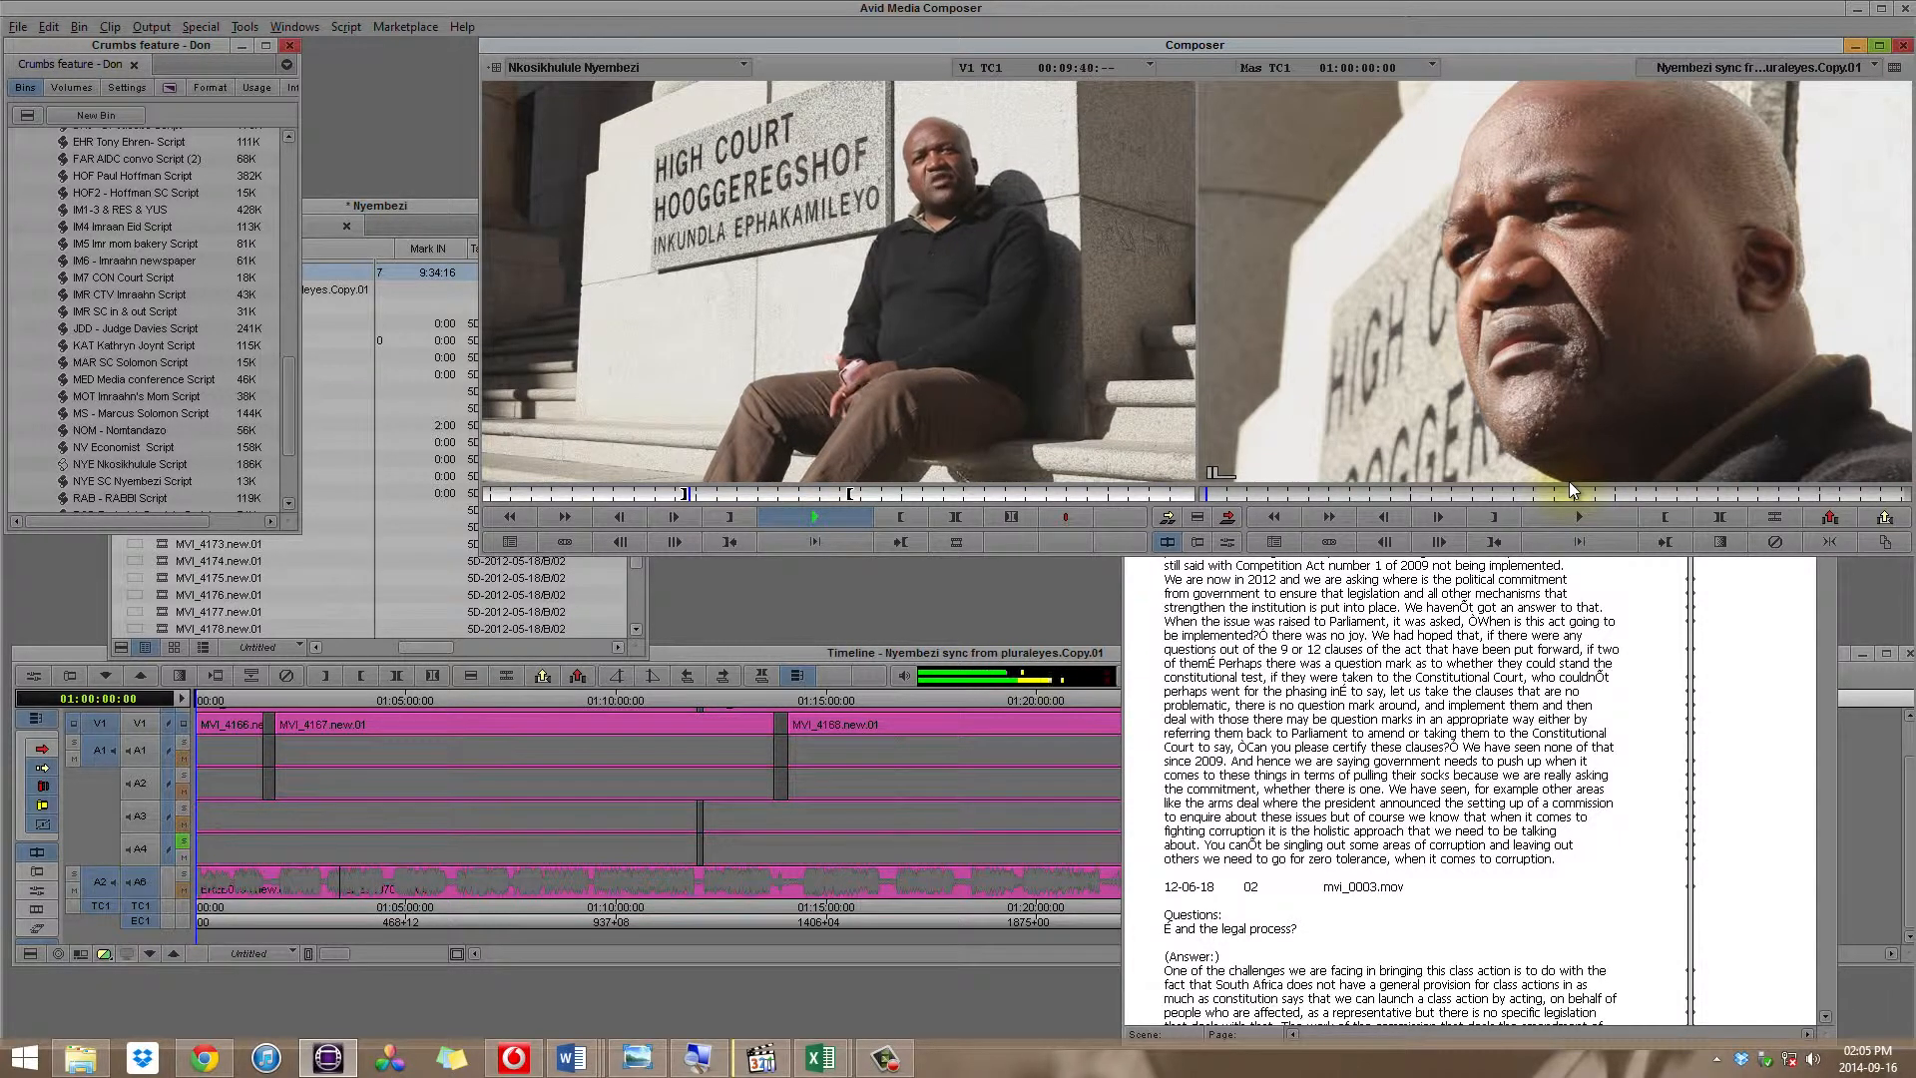
key(space)
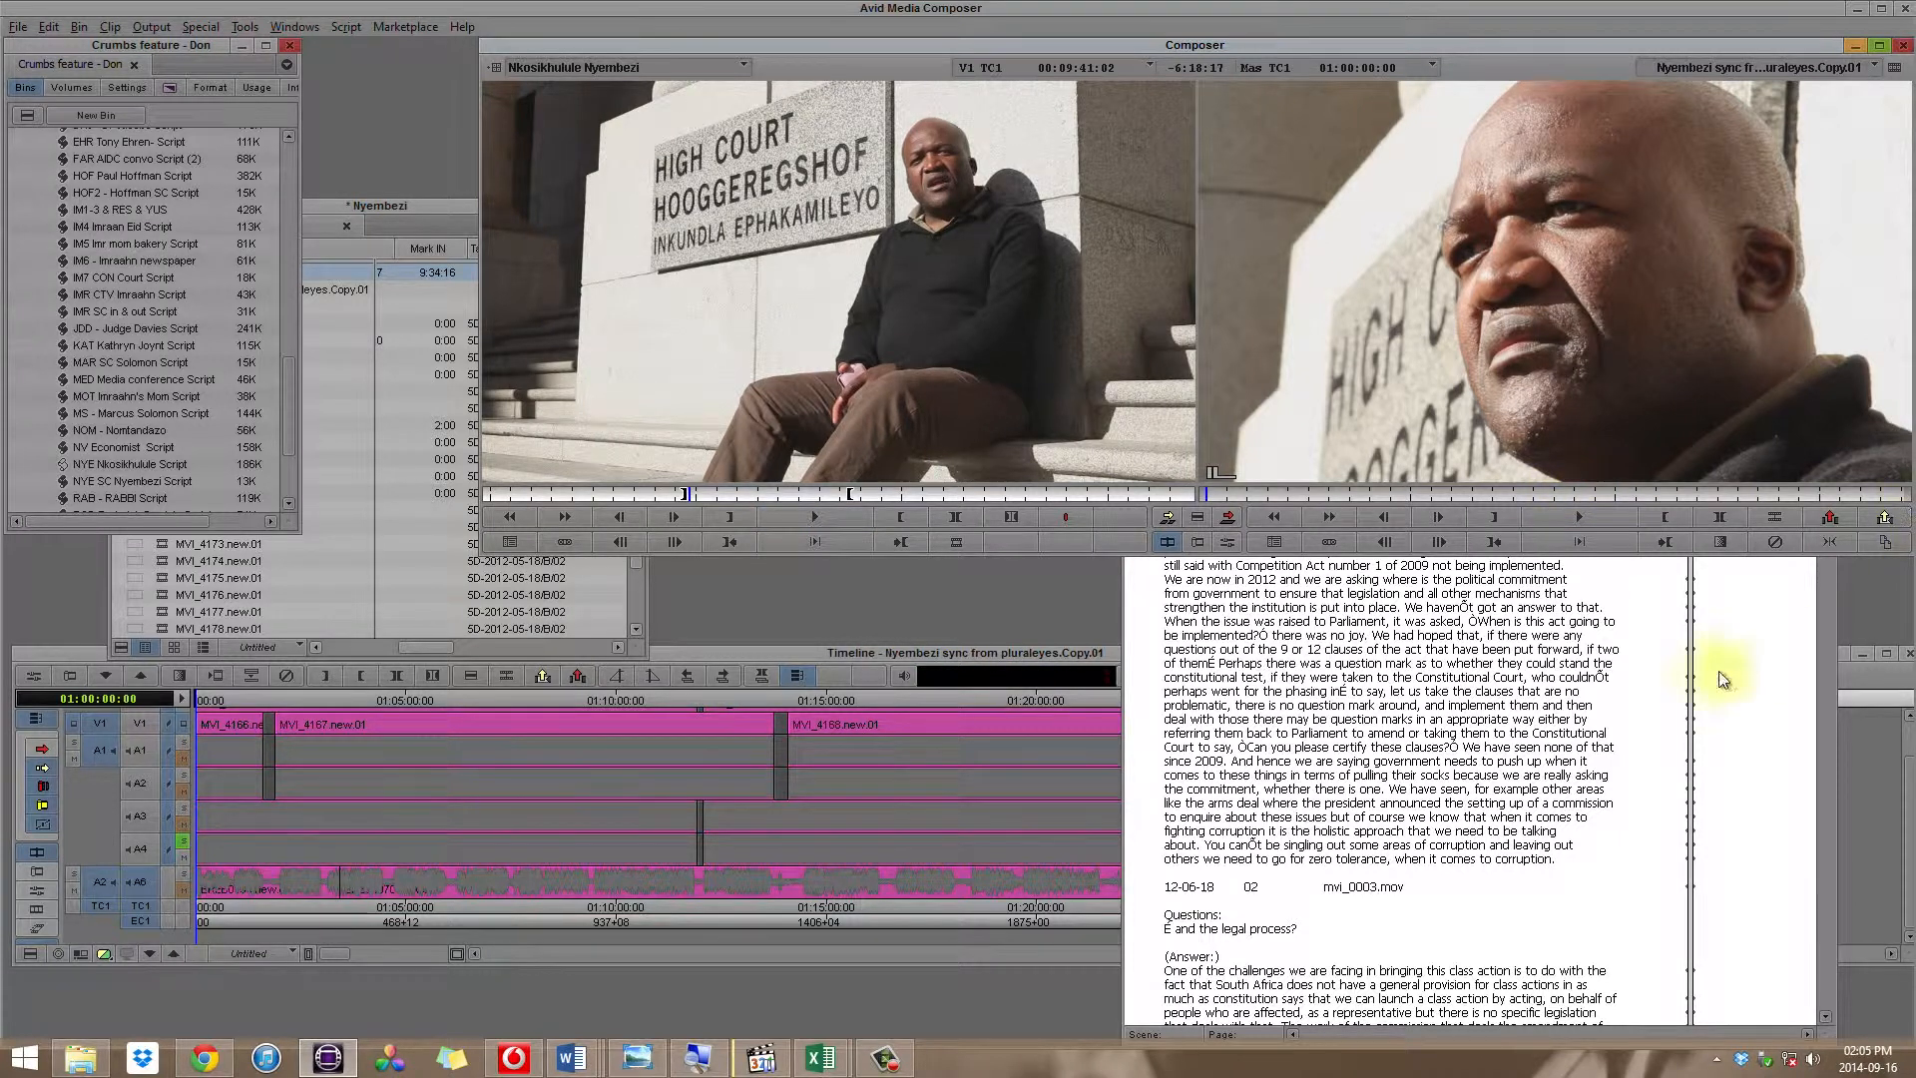
Step: Check the sync further down by playing the interview from the "Law Reform Commission" line in the legal process answer
click(1417, 648)
scroll(1417, 648, down, 9)
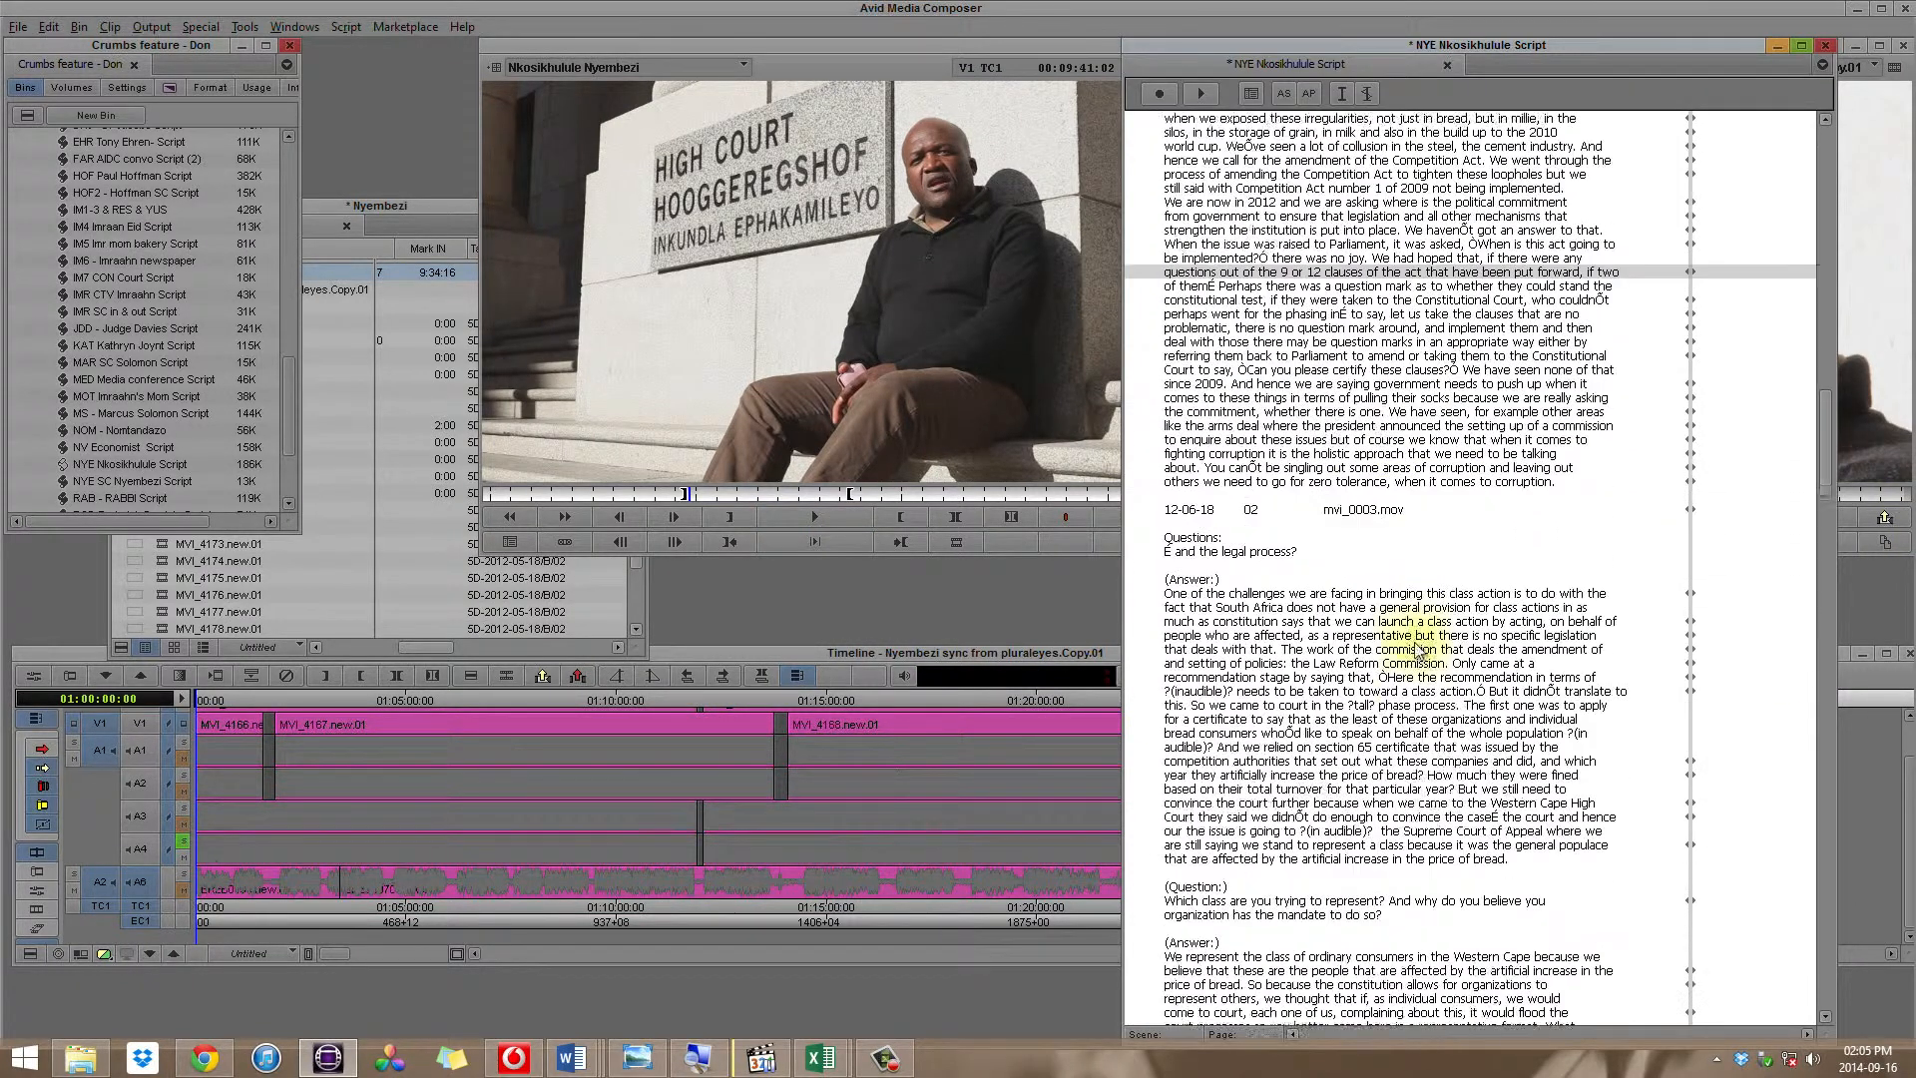
scroll(1417, 649, down, 3)
click(1434, 536)
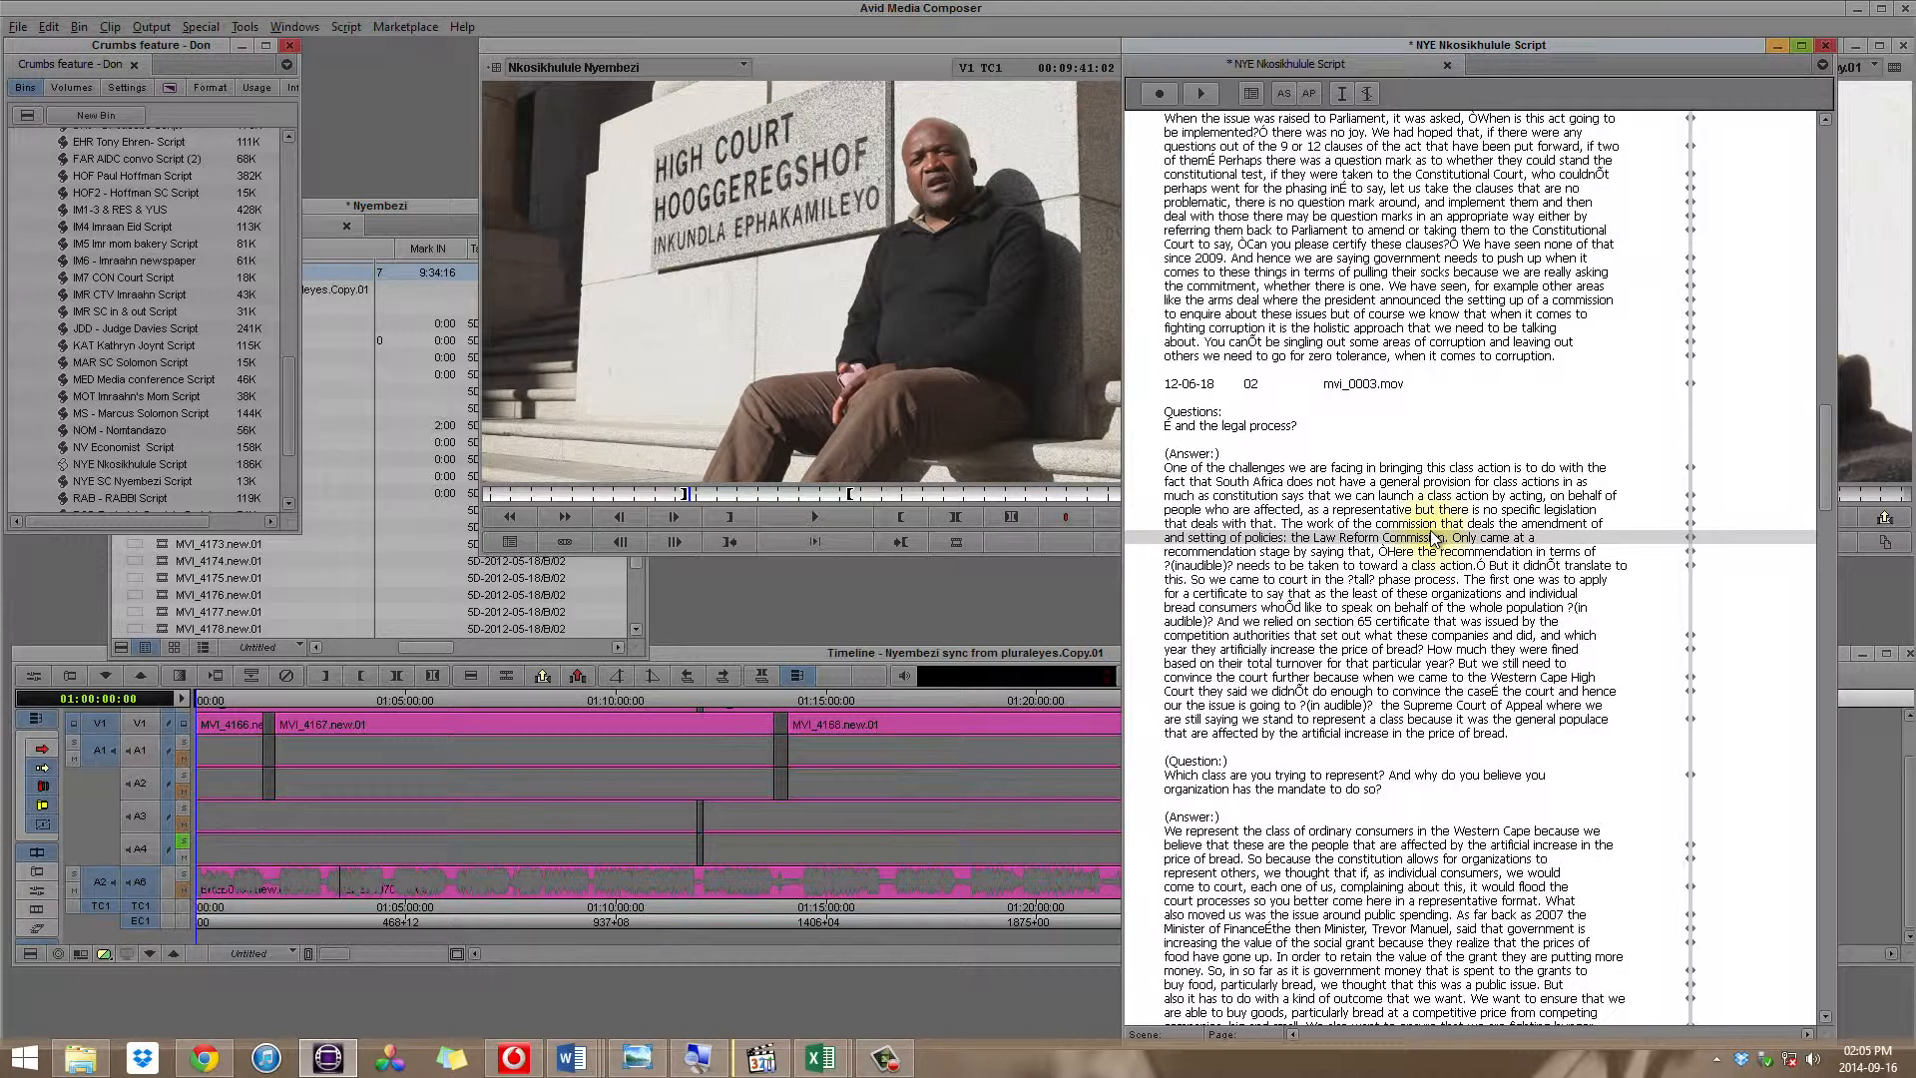
double_click(1434, 539)
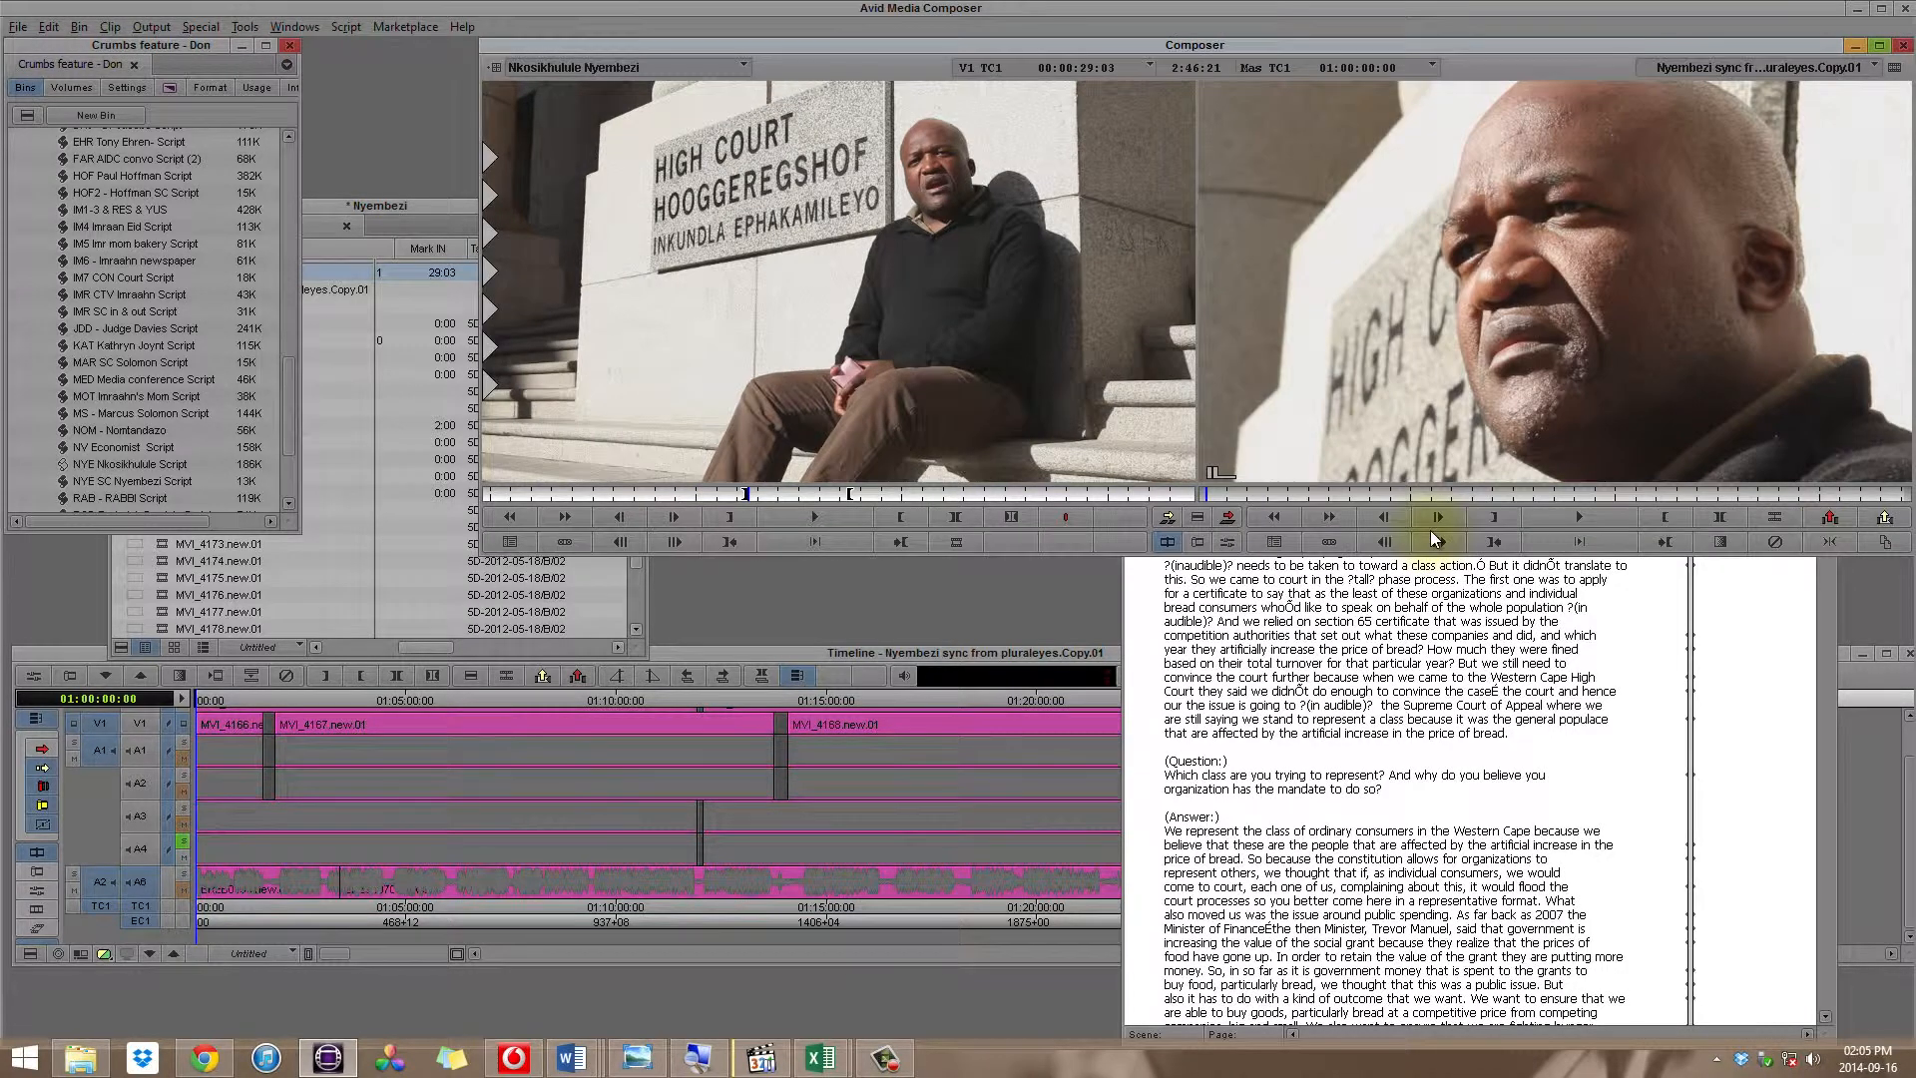
key(space)
key(space)
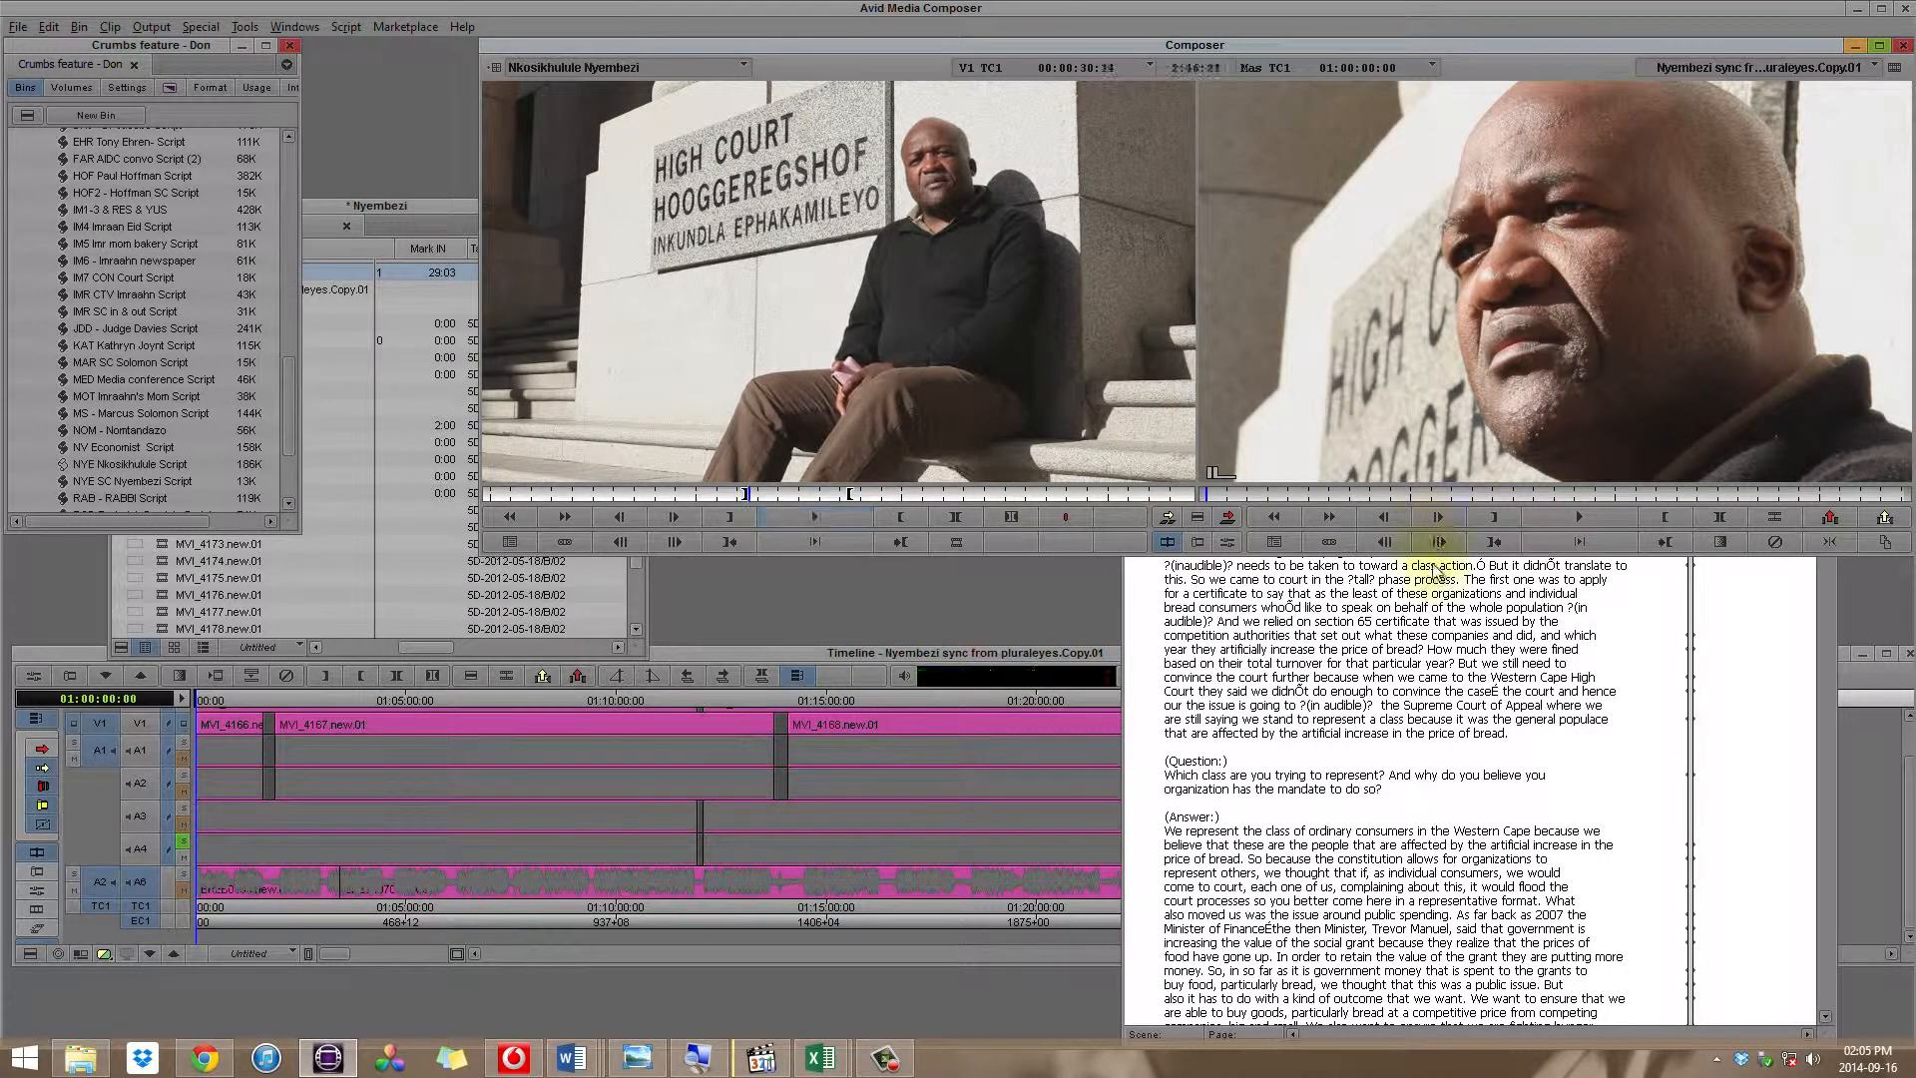
Step: Return to the beginning of the synced script and look through the project's list of interview scripts
click(1434, 644)
scroll(1494, 436, down, 10)
scroll(1494, 436, up, 15)
scroll(1494, 436, up, 15)
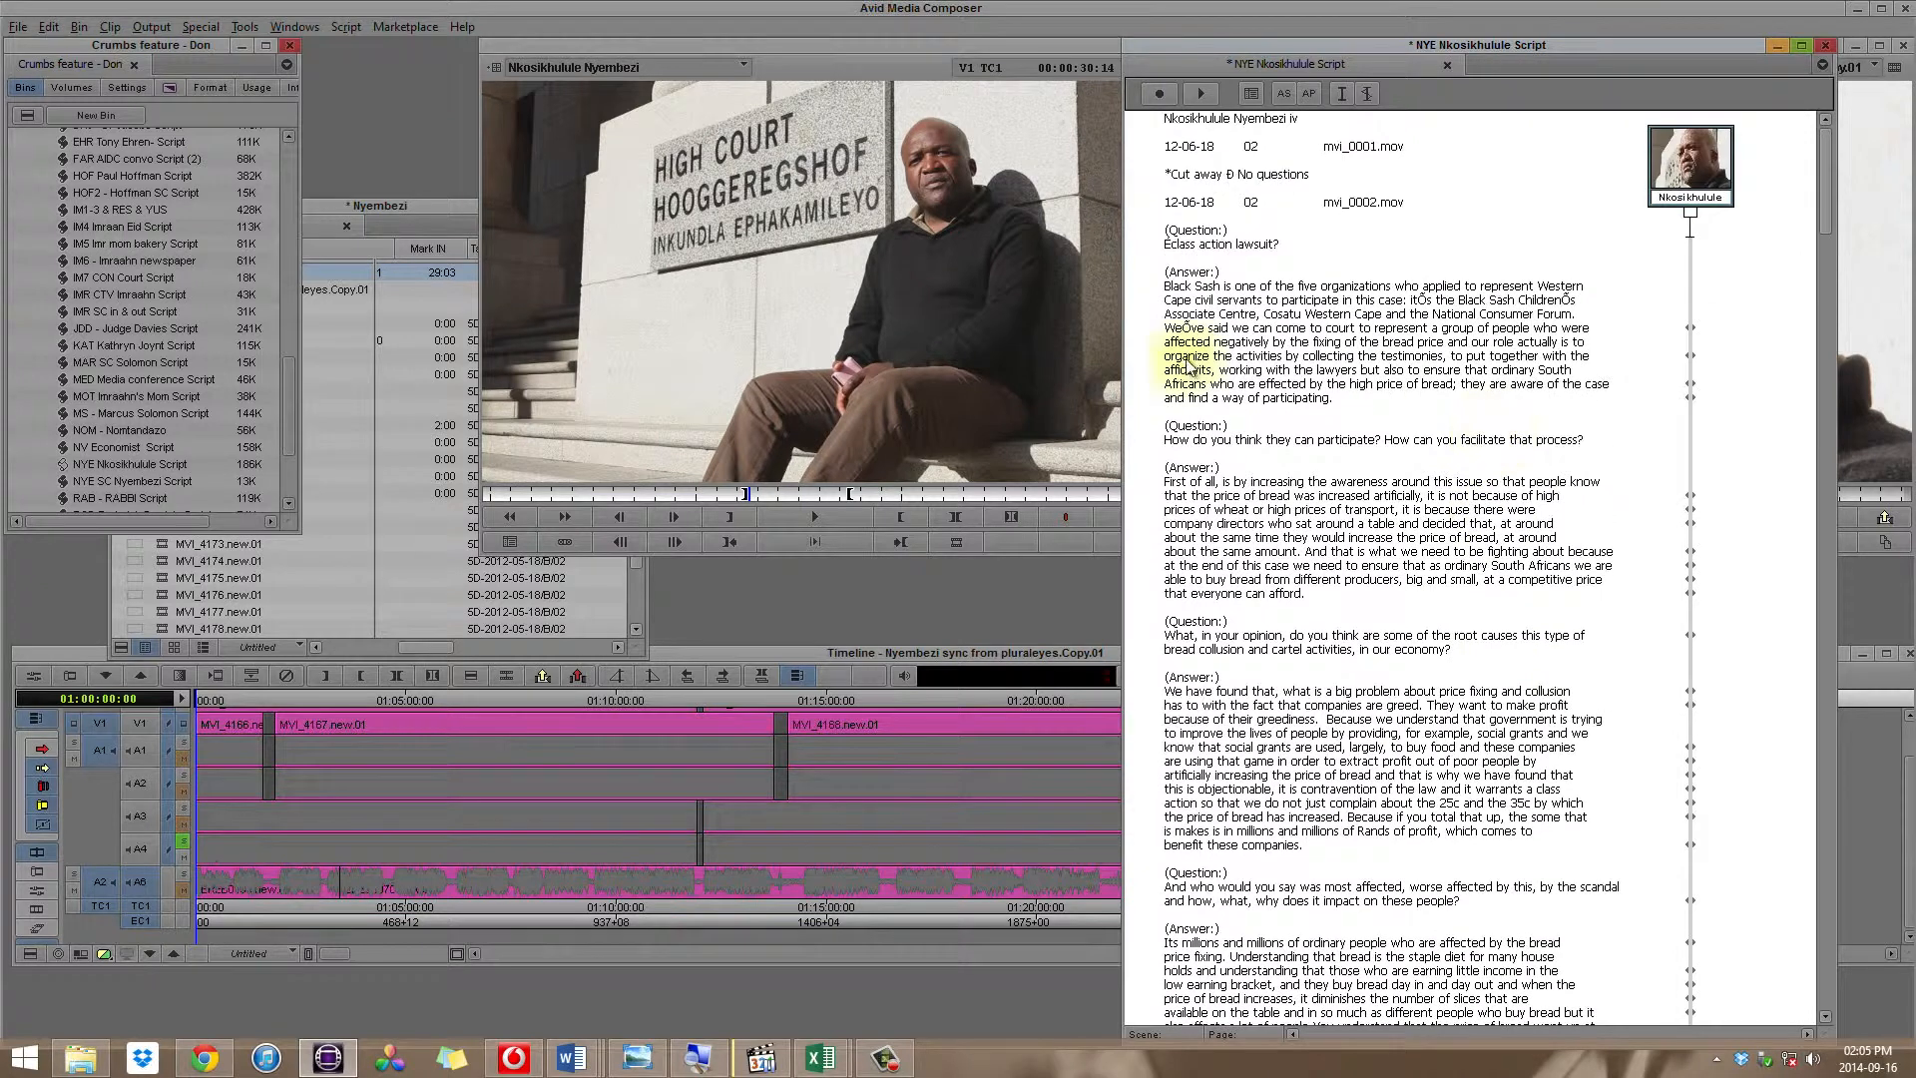
drag(290, 441, 301, 487)
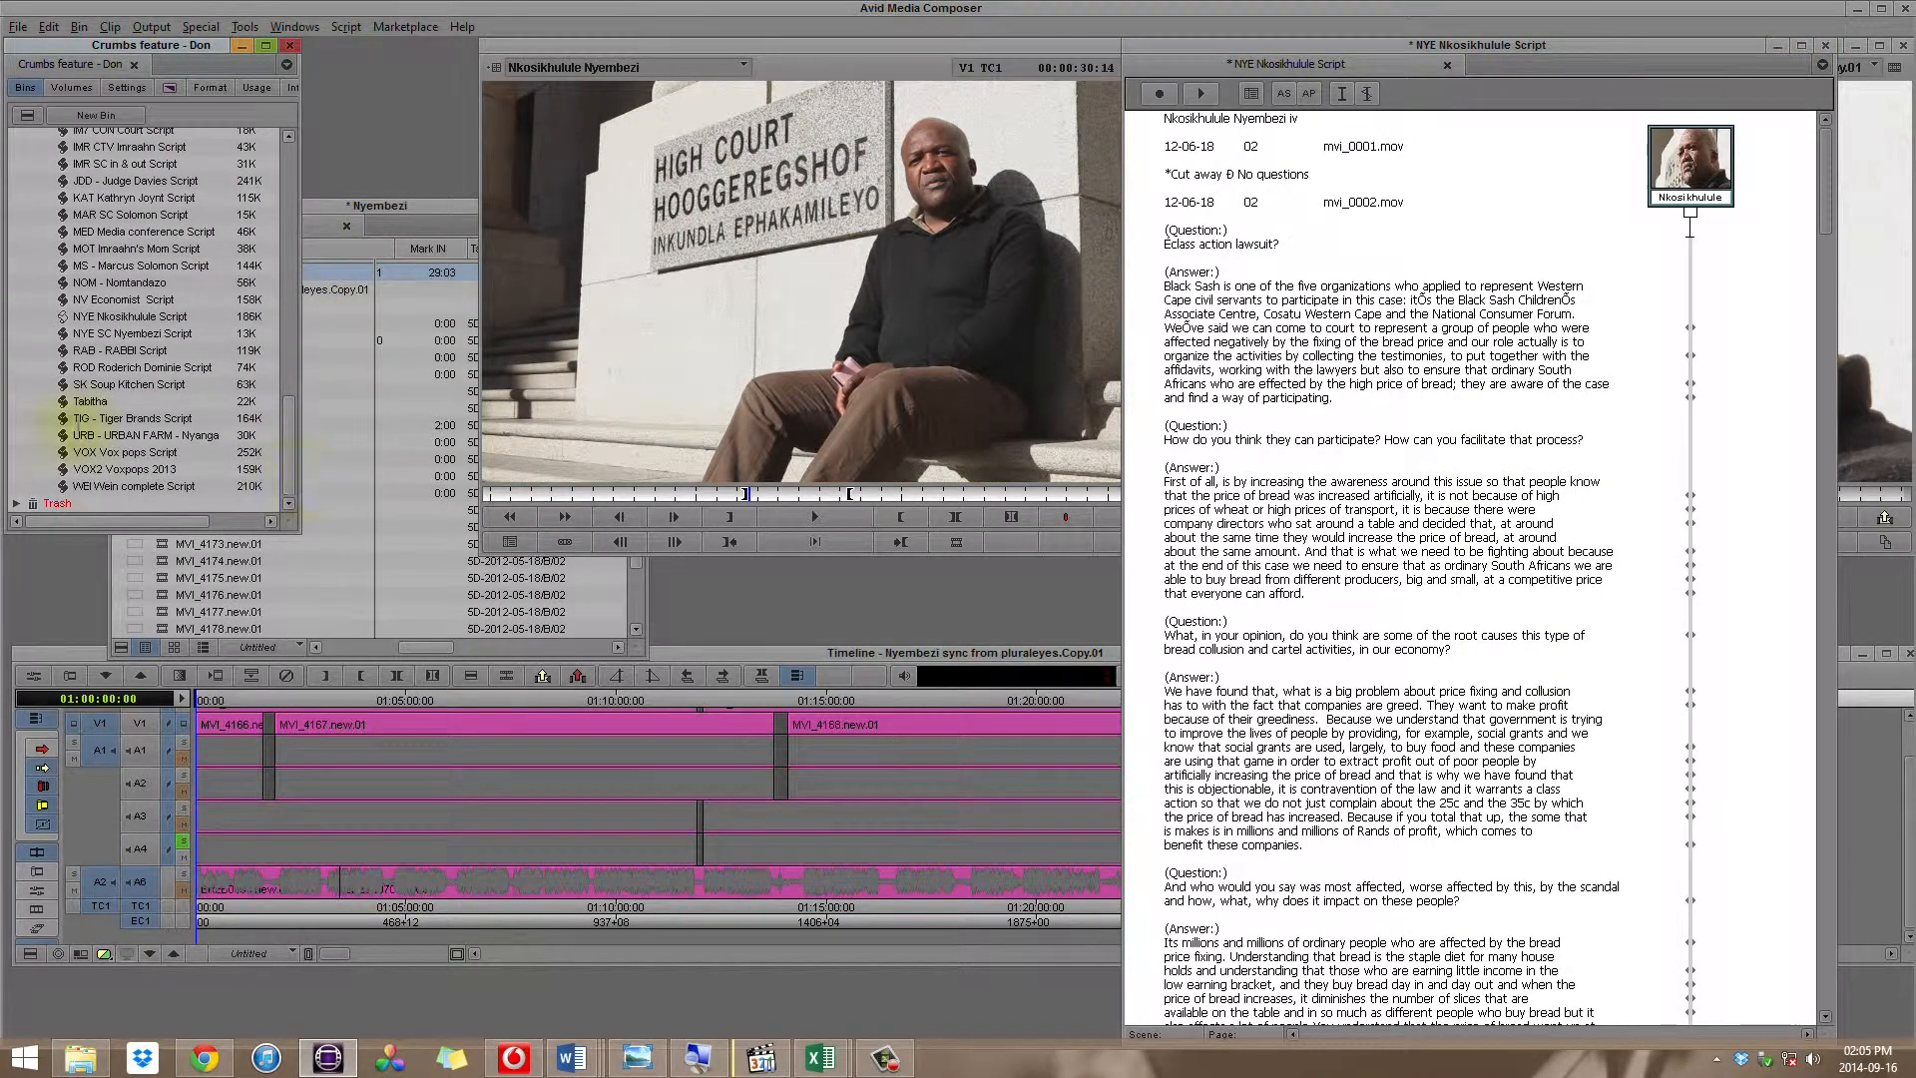
click(61, 442)
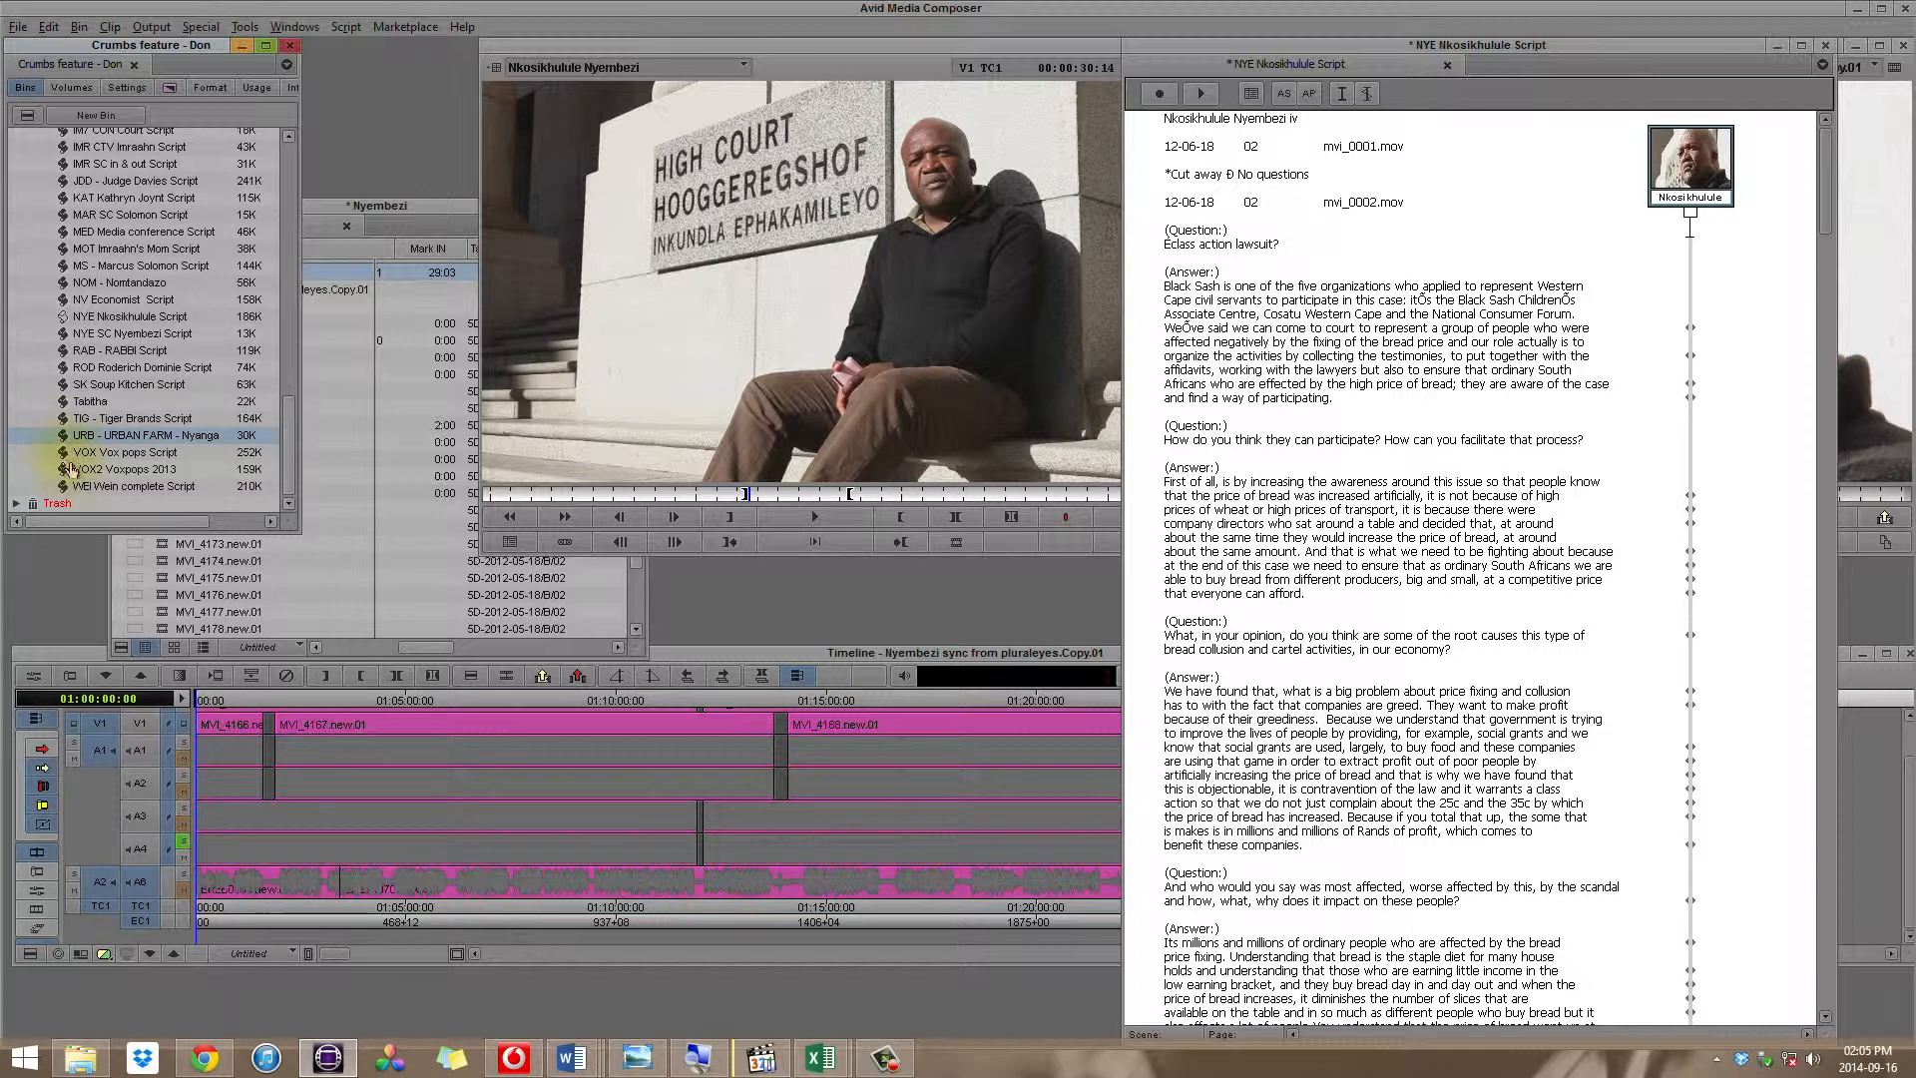
click(68, 470)
scroll(204, 456, up, 10)
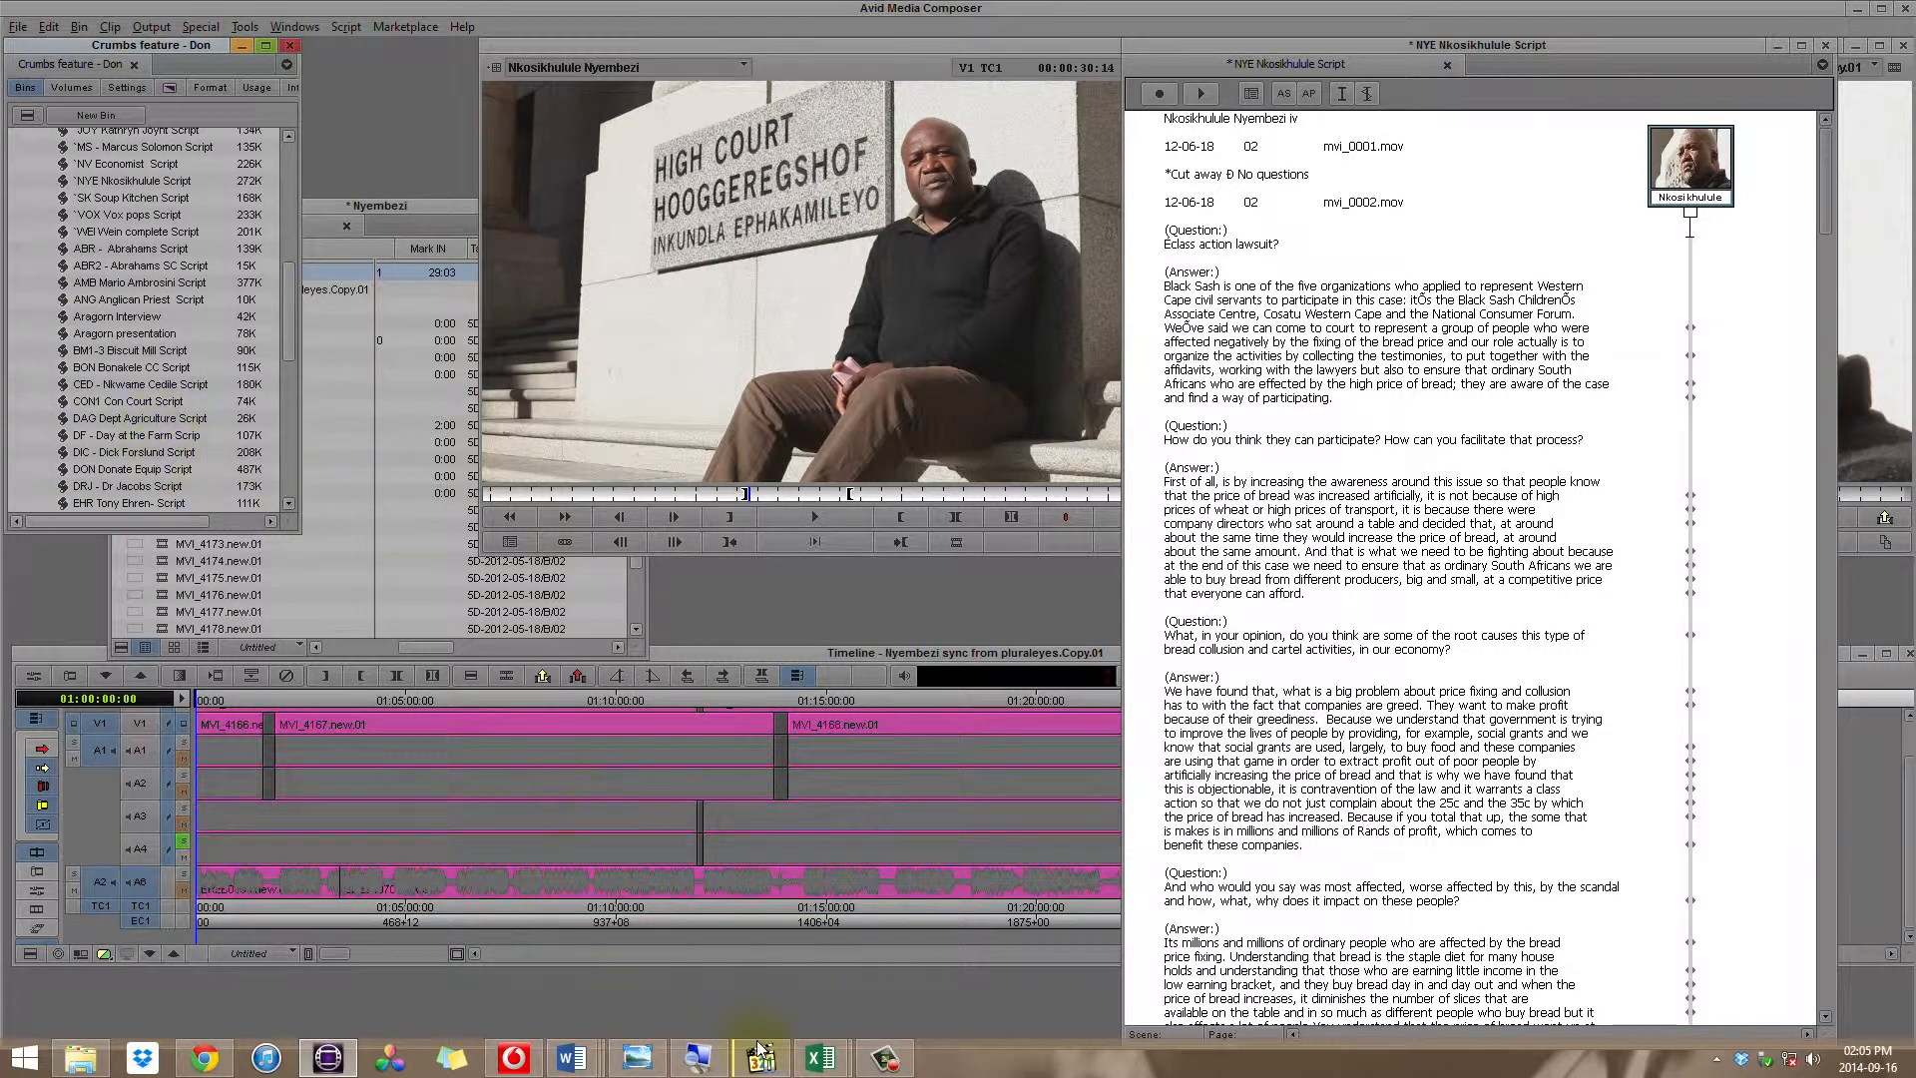
Step: Switch to Excel and show the 1.1 ORDINARY WORLD sheet in the working copy of Crumbs Paper Edit 60min
click(820, 1057)
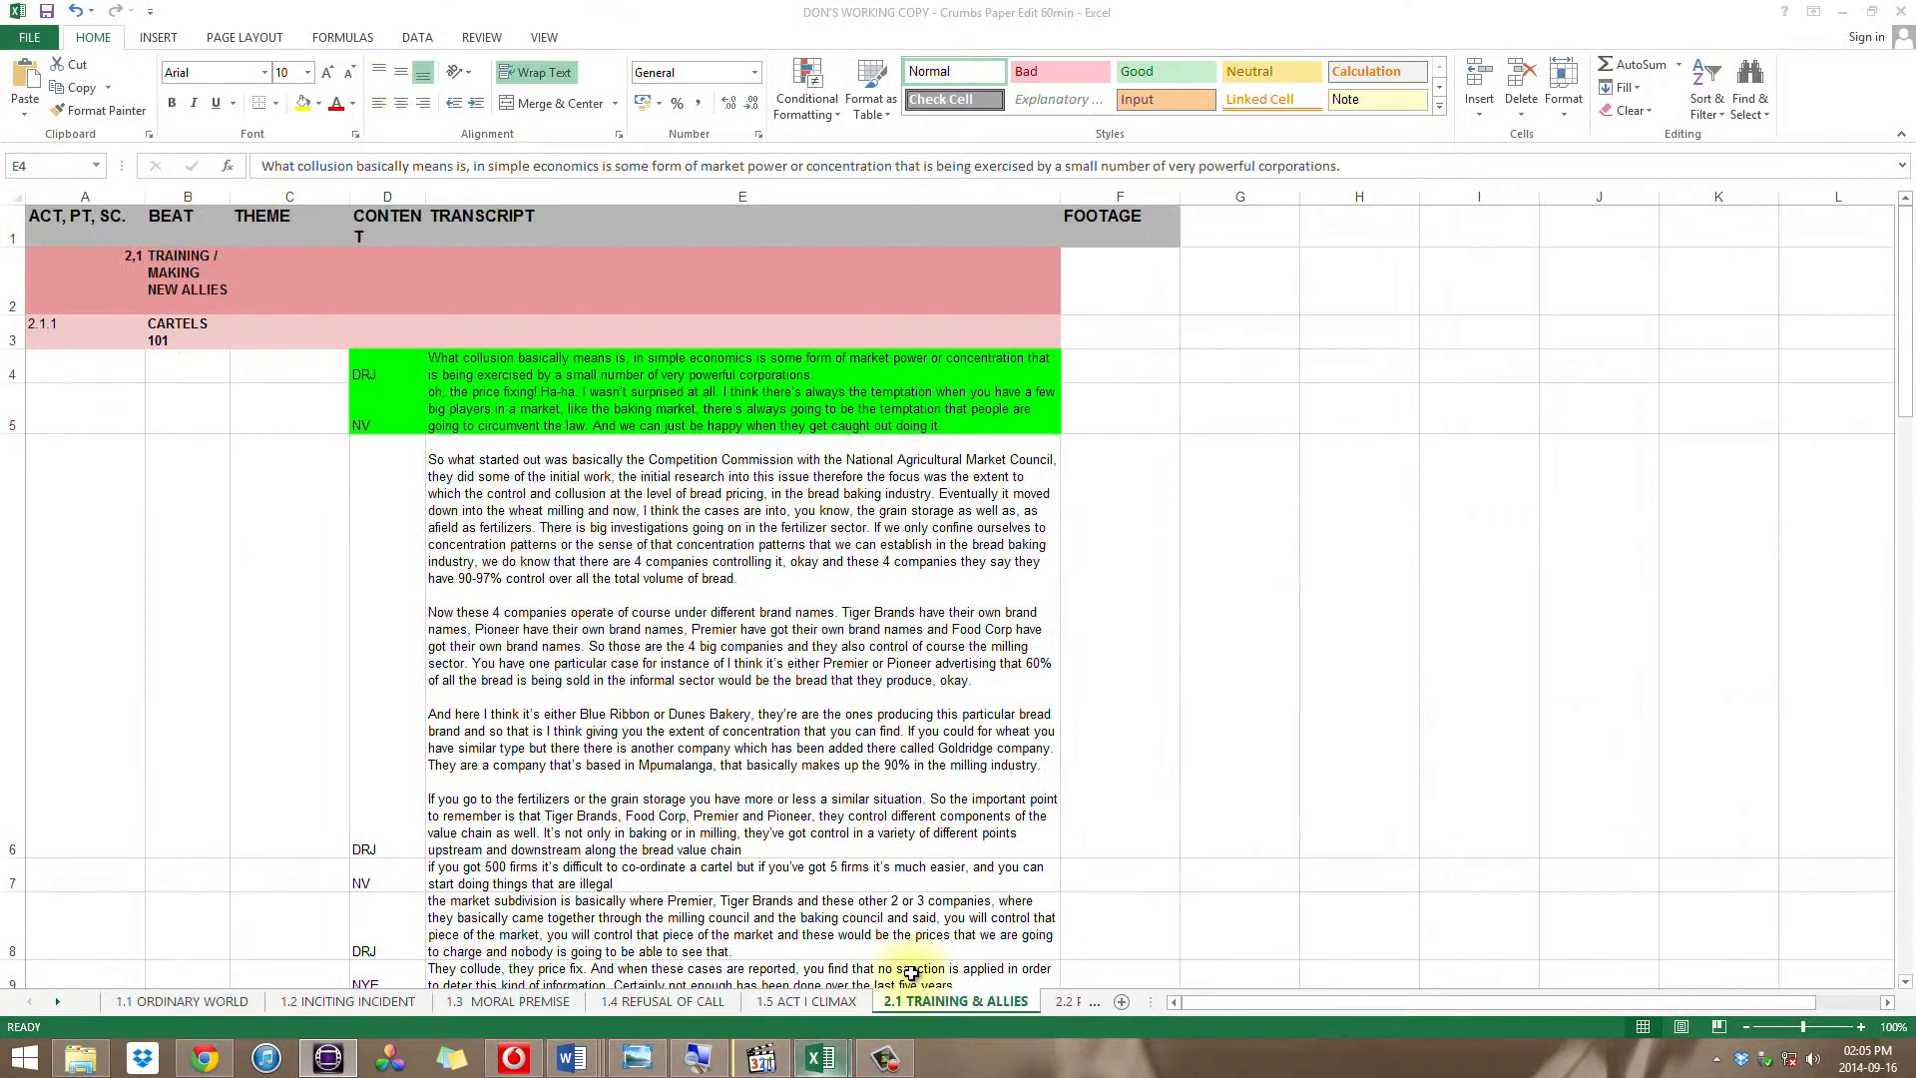
click(903, 973)
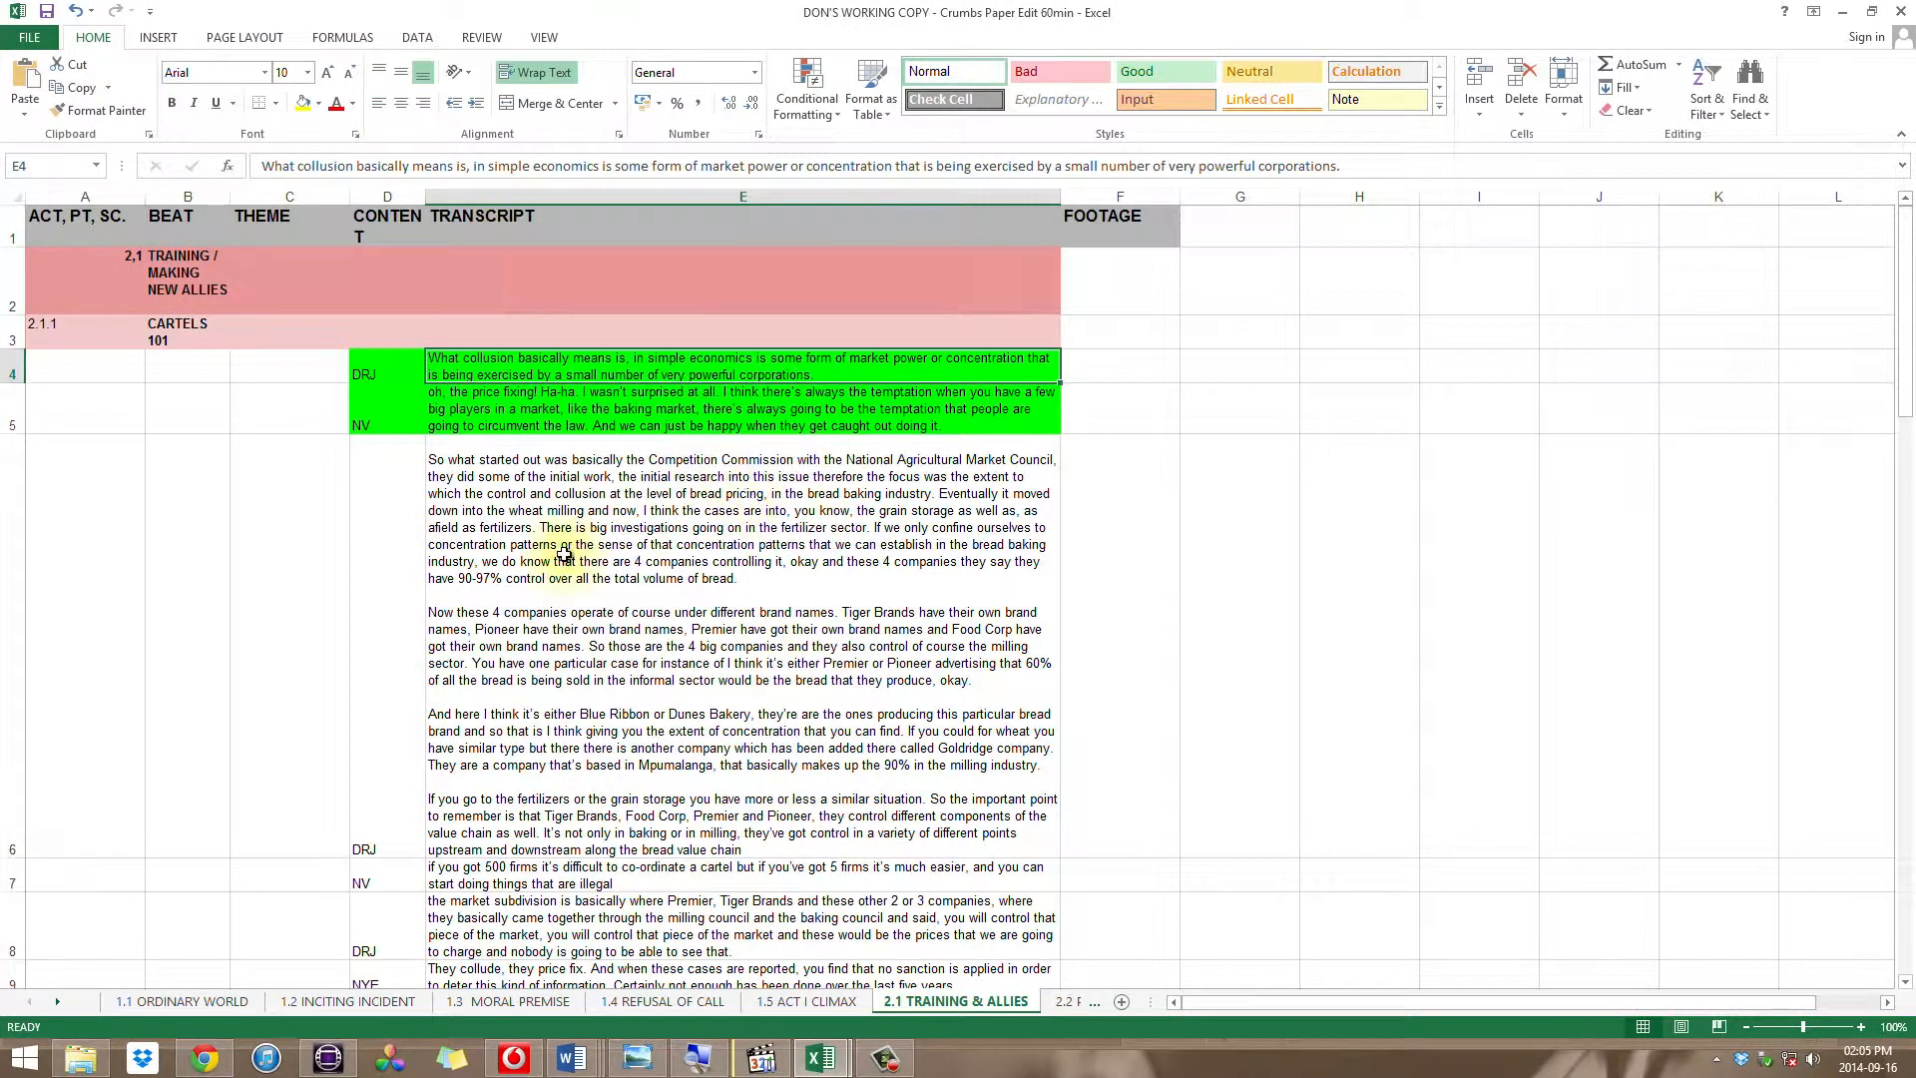
click(225, 1002)
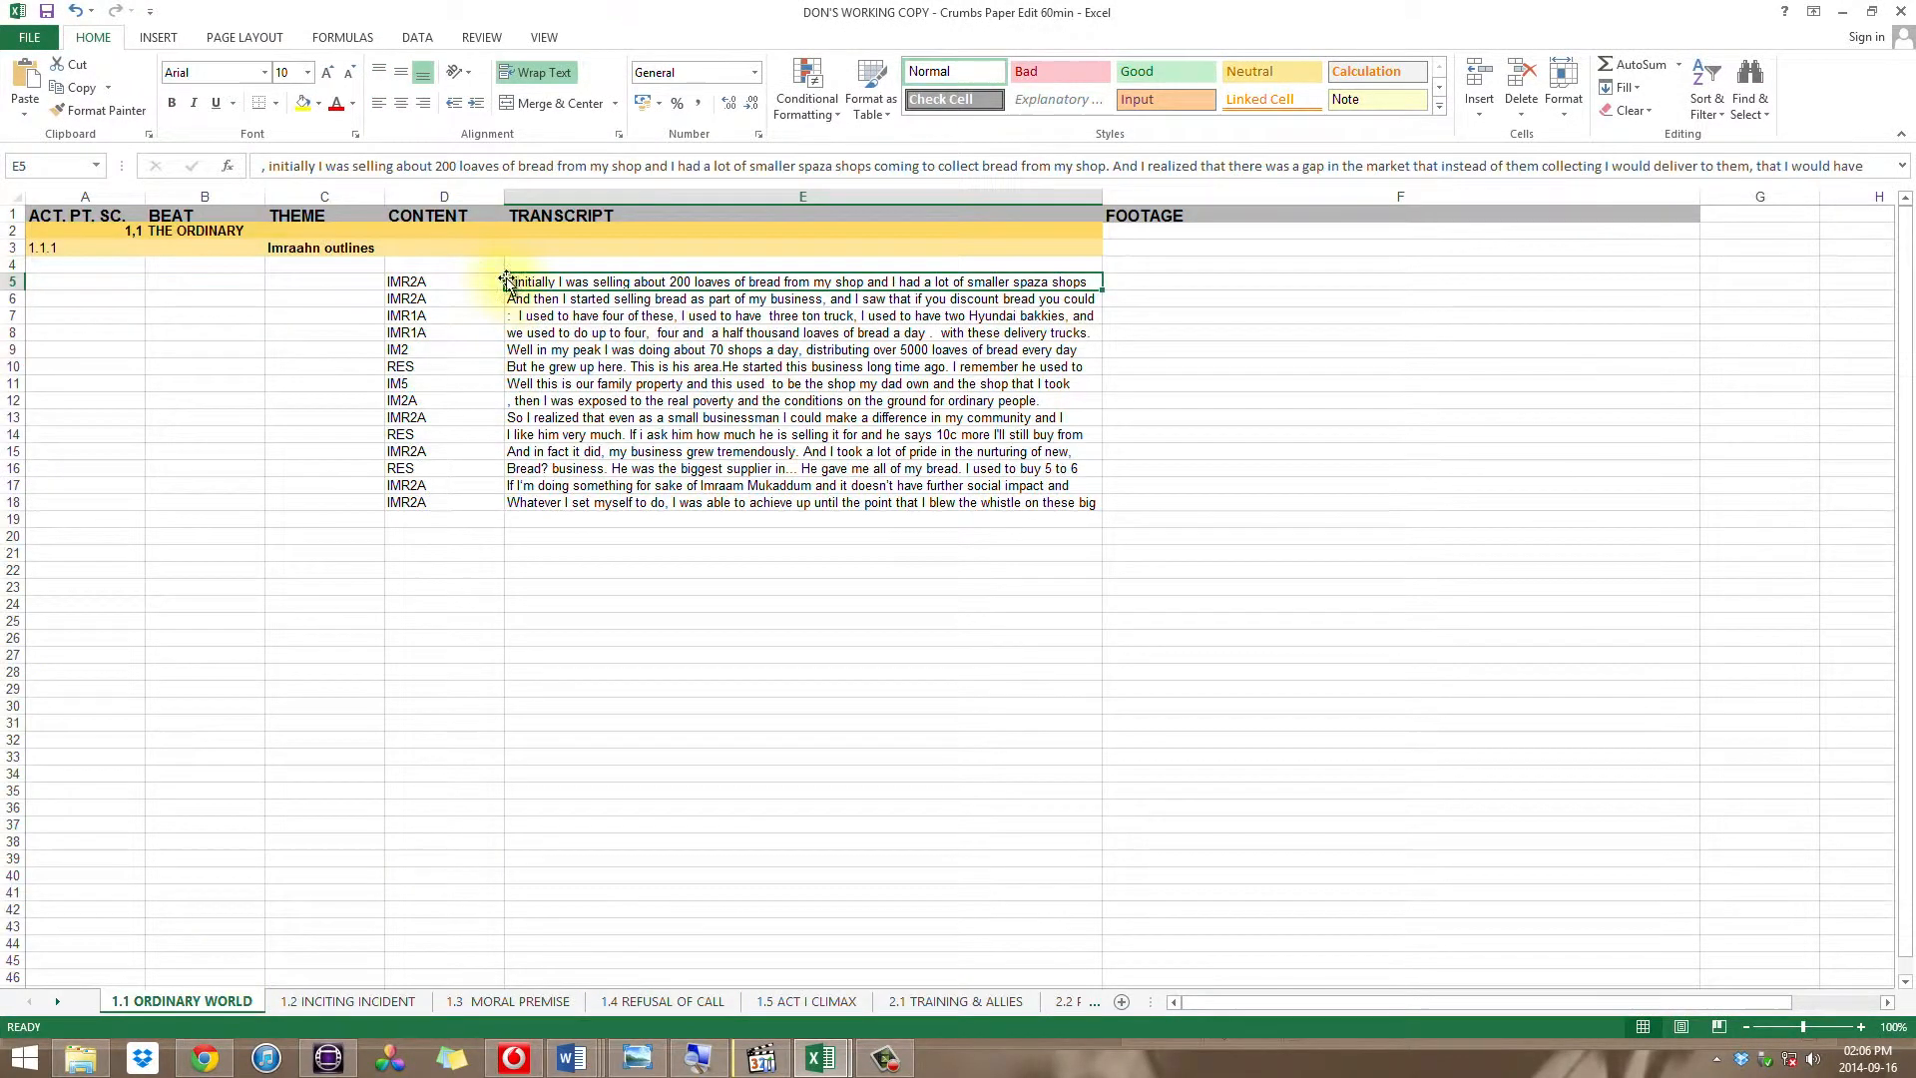
Step: Copy the phrase "initially I was selling about 200" from the first transcript quote in cell E5
click(431, 282)
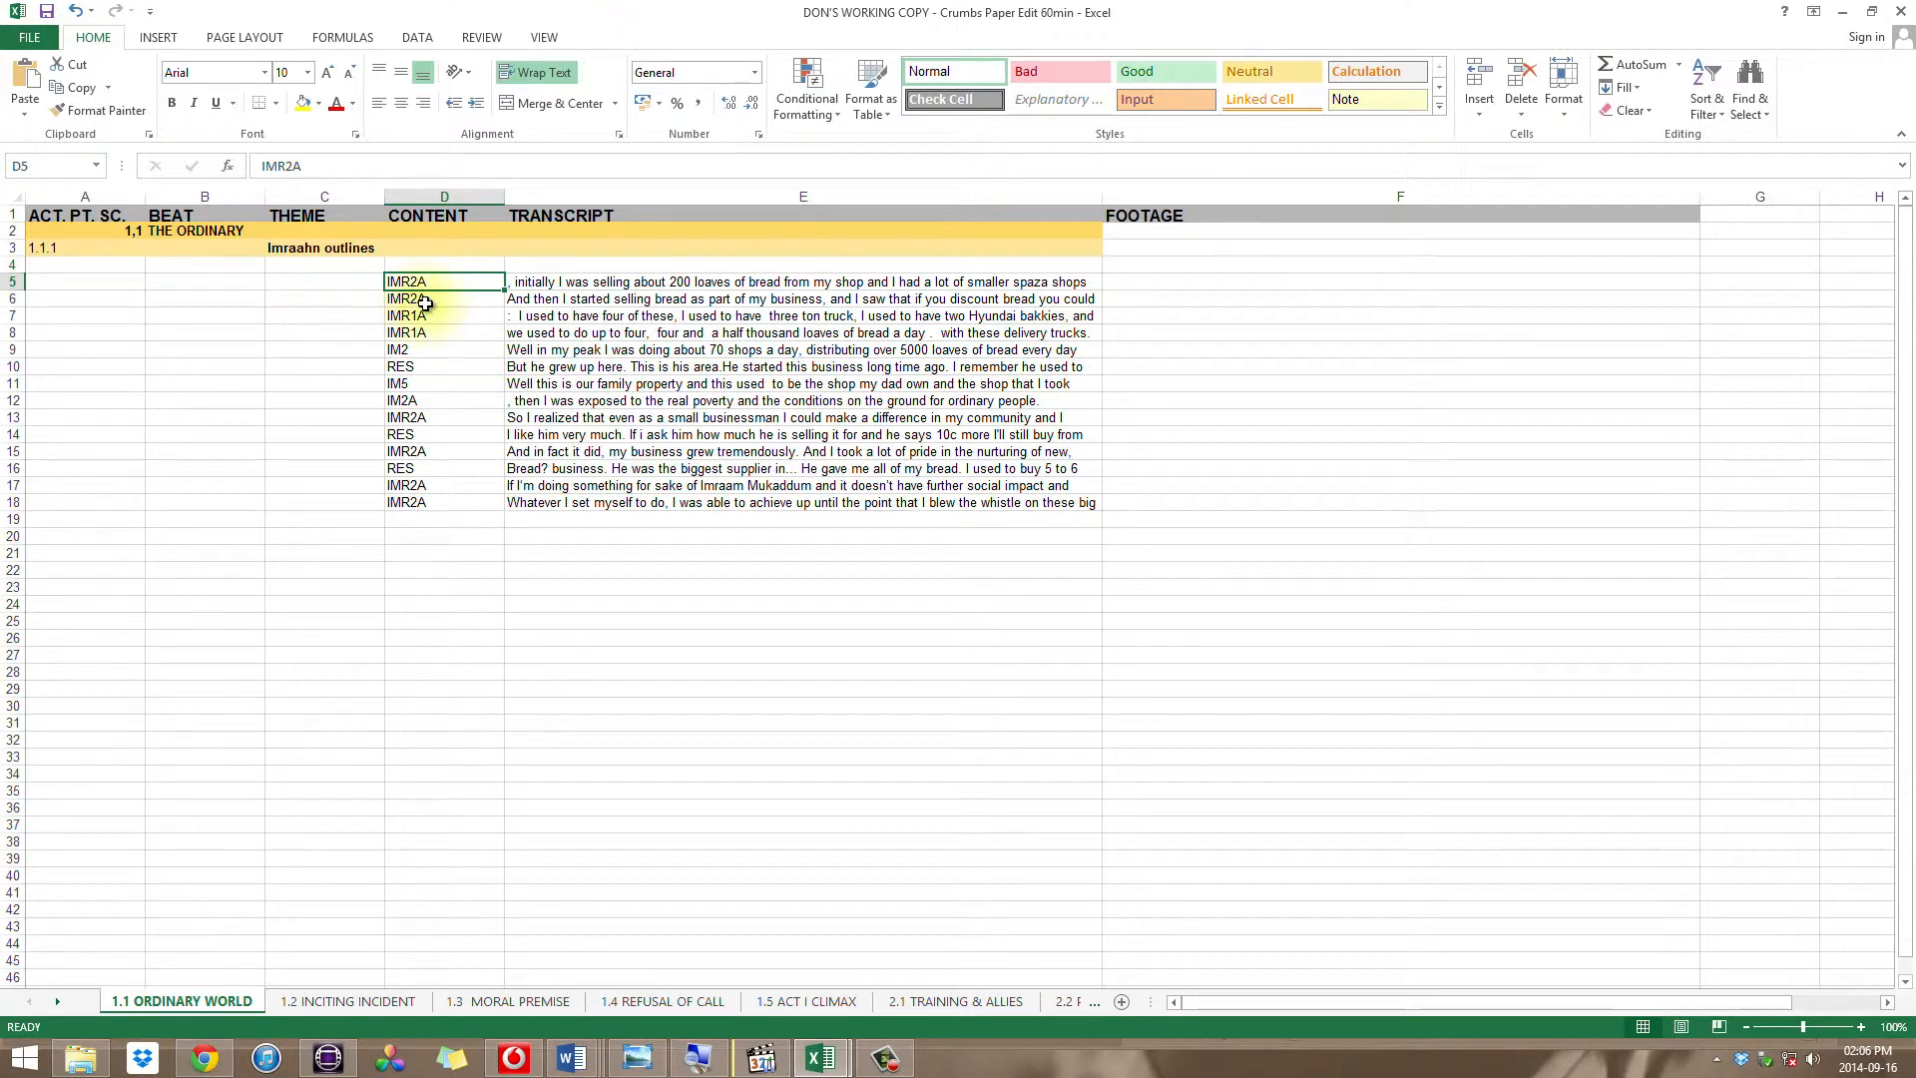
key(Right)
click(276, 162)
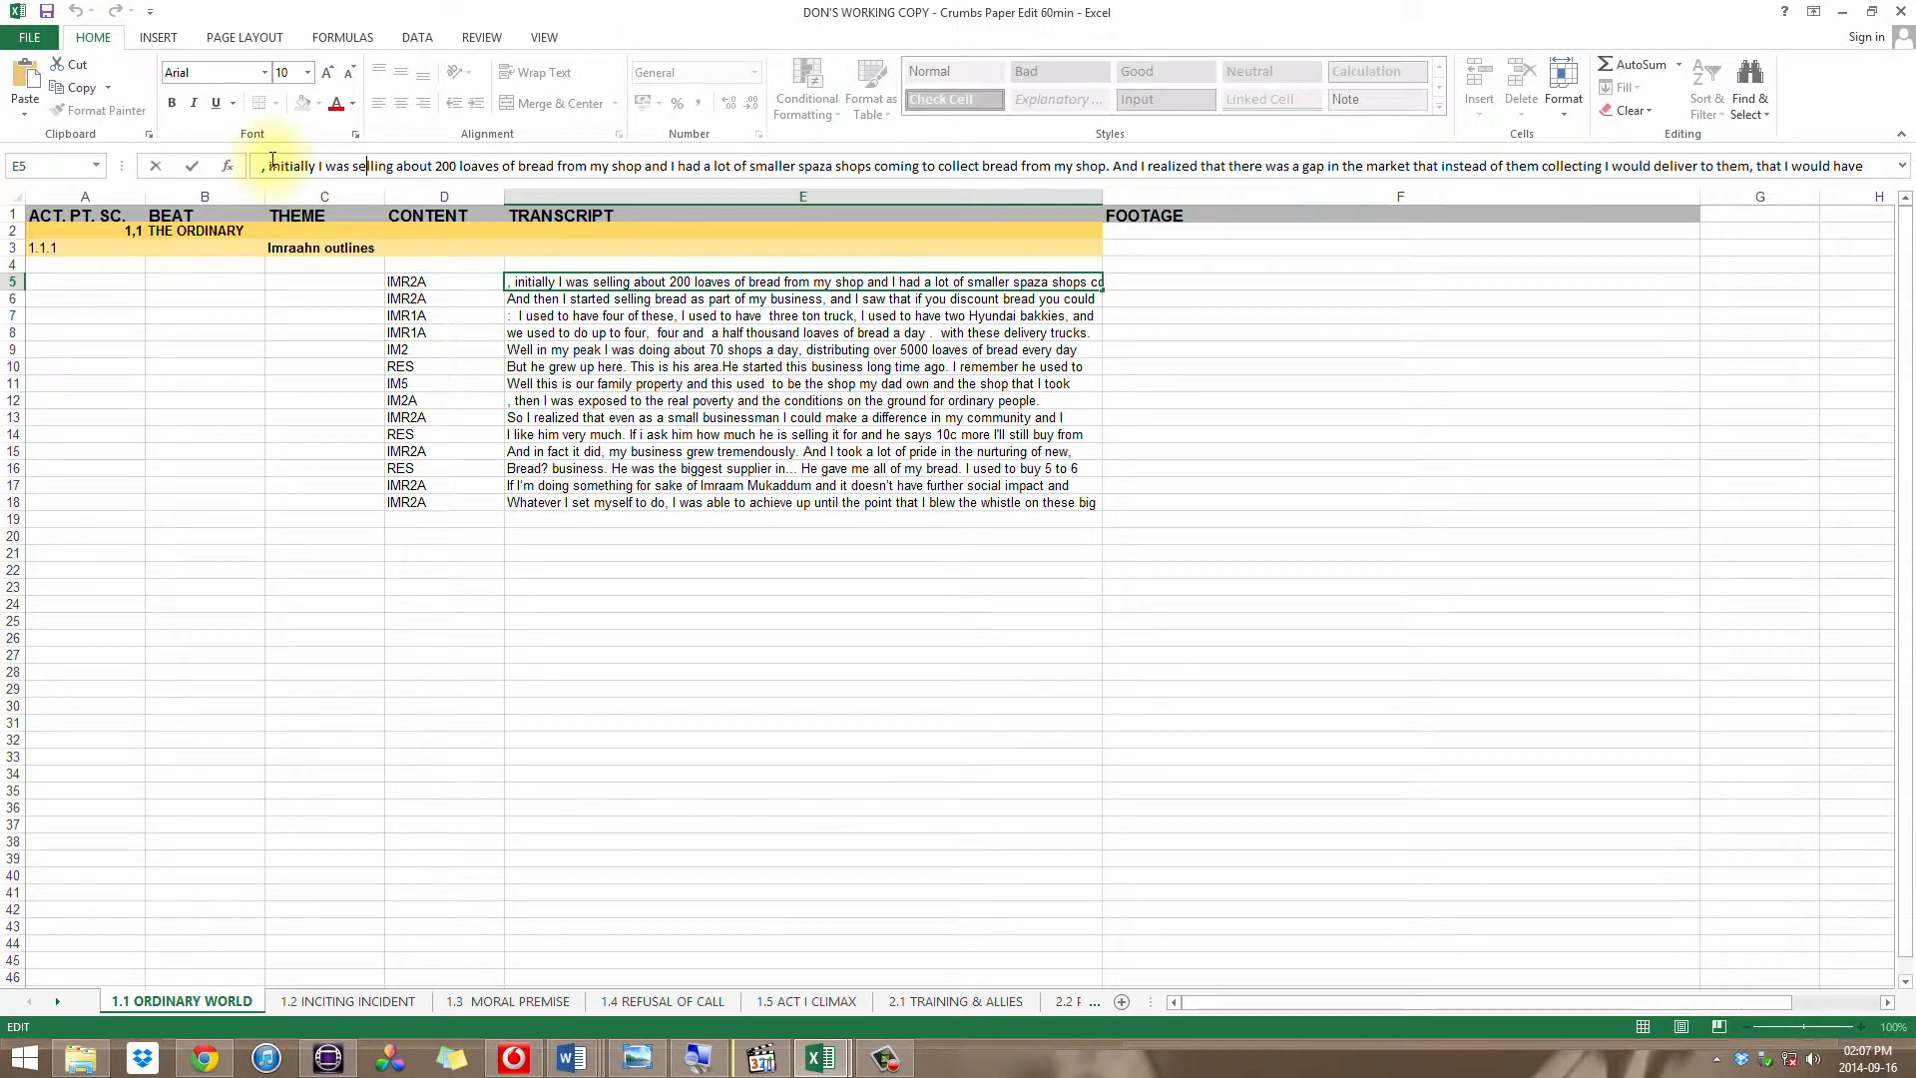
drag(291, 172, 446, 175)
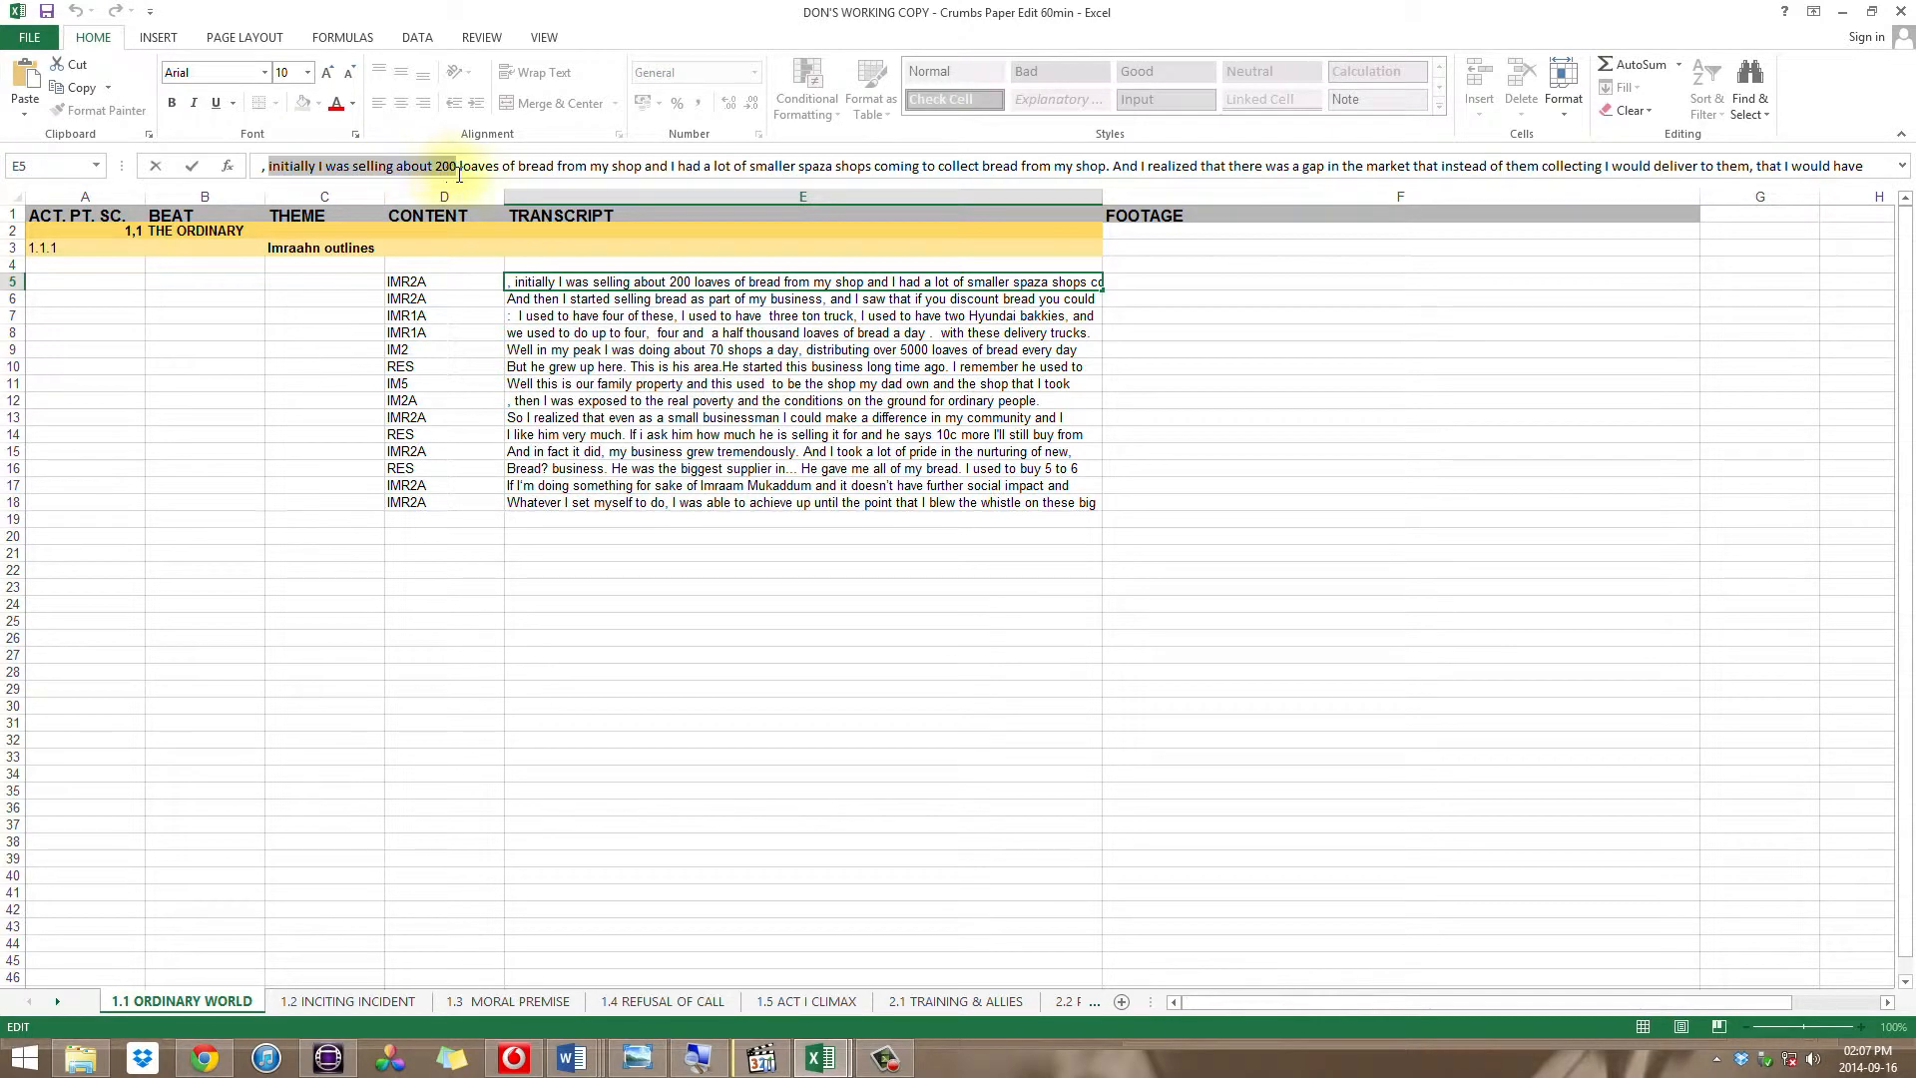
right_click(415, 166)
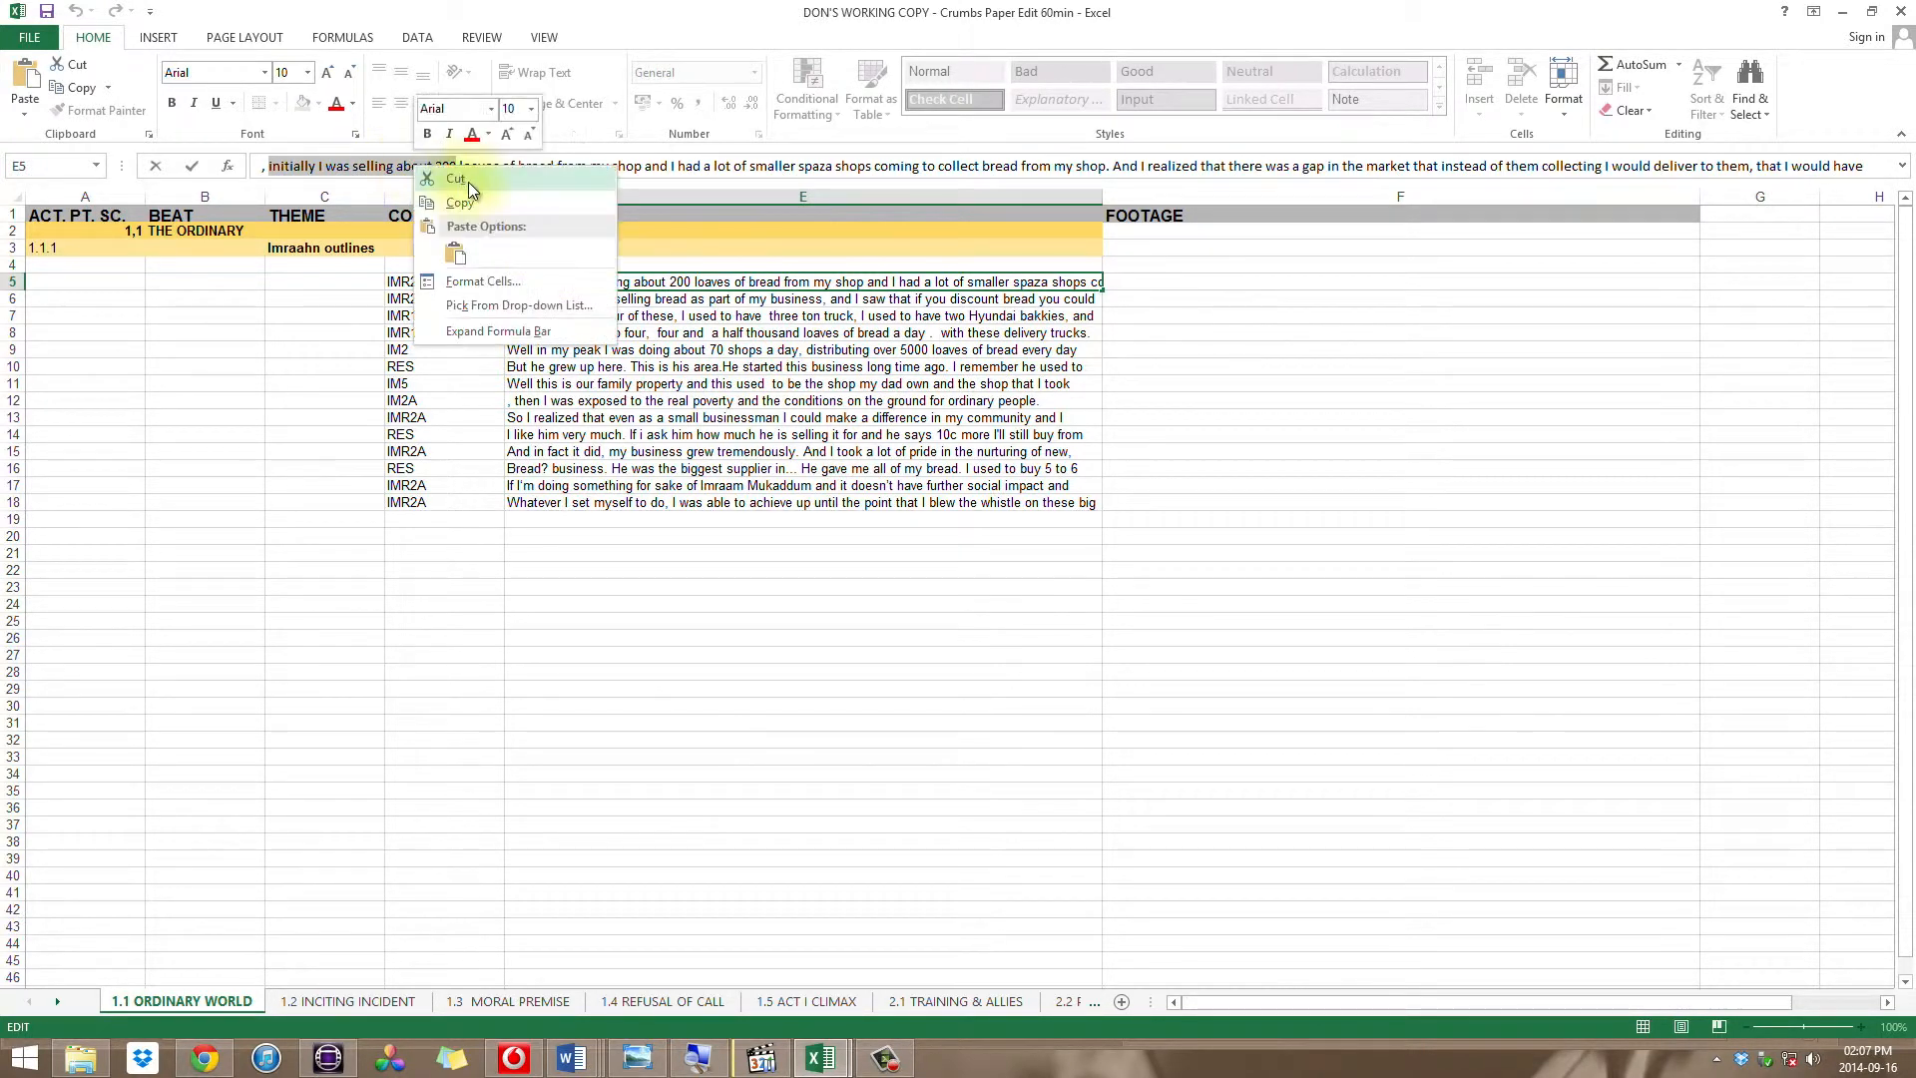
click(477, 204)
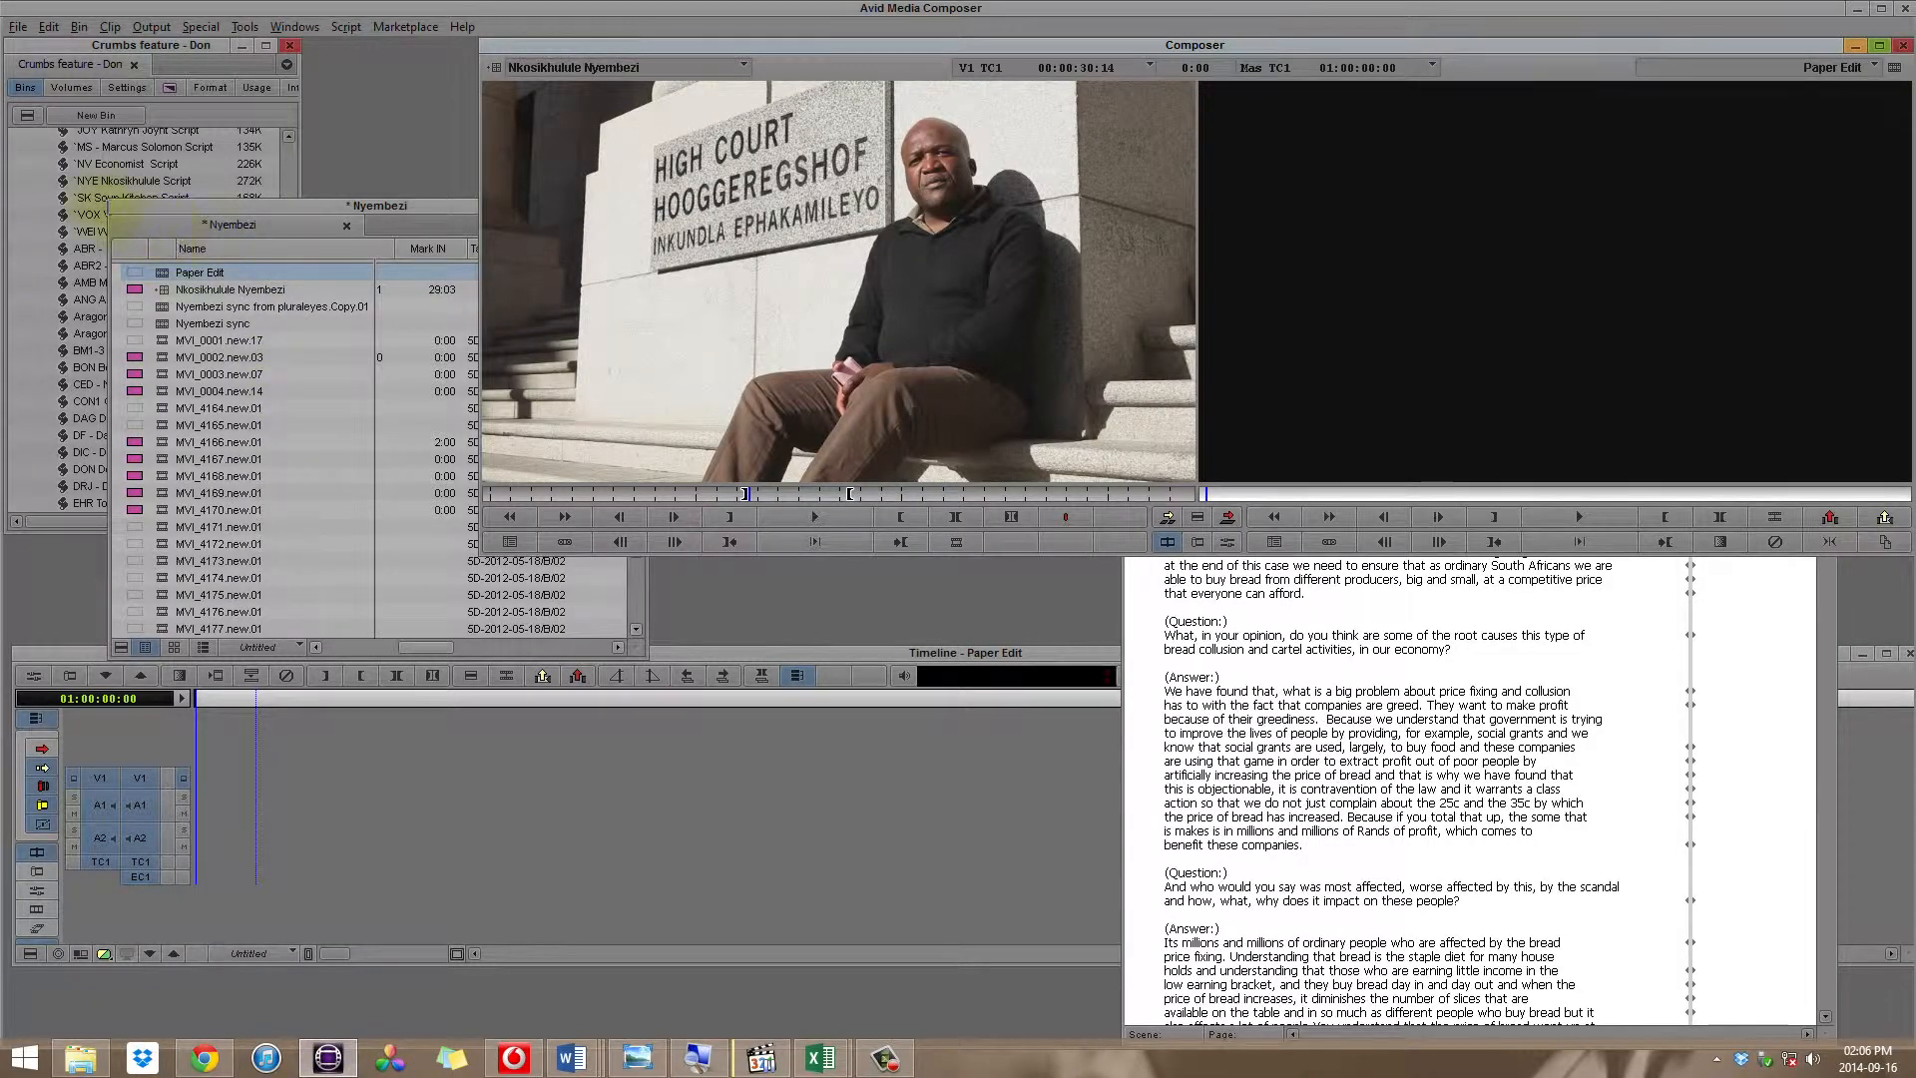
Step: Open the IM1-3 & RES & YUS script from the project in Avid Media Composer
click(70, 259)
scroll(70, 345, down, 4)
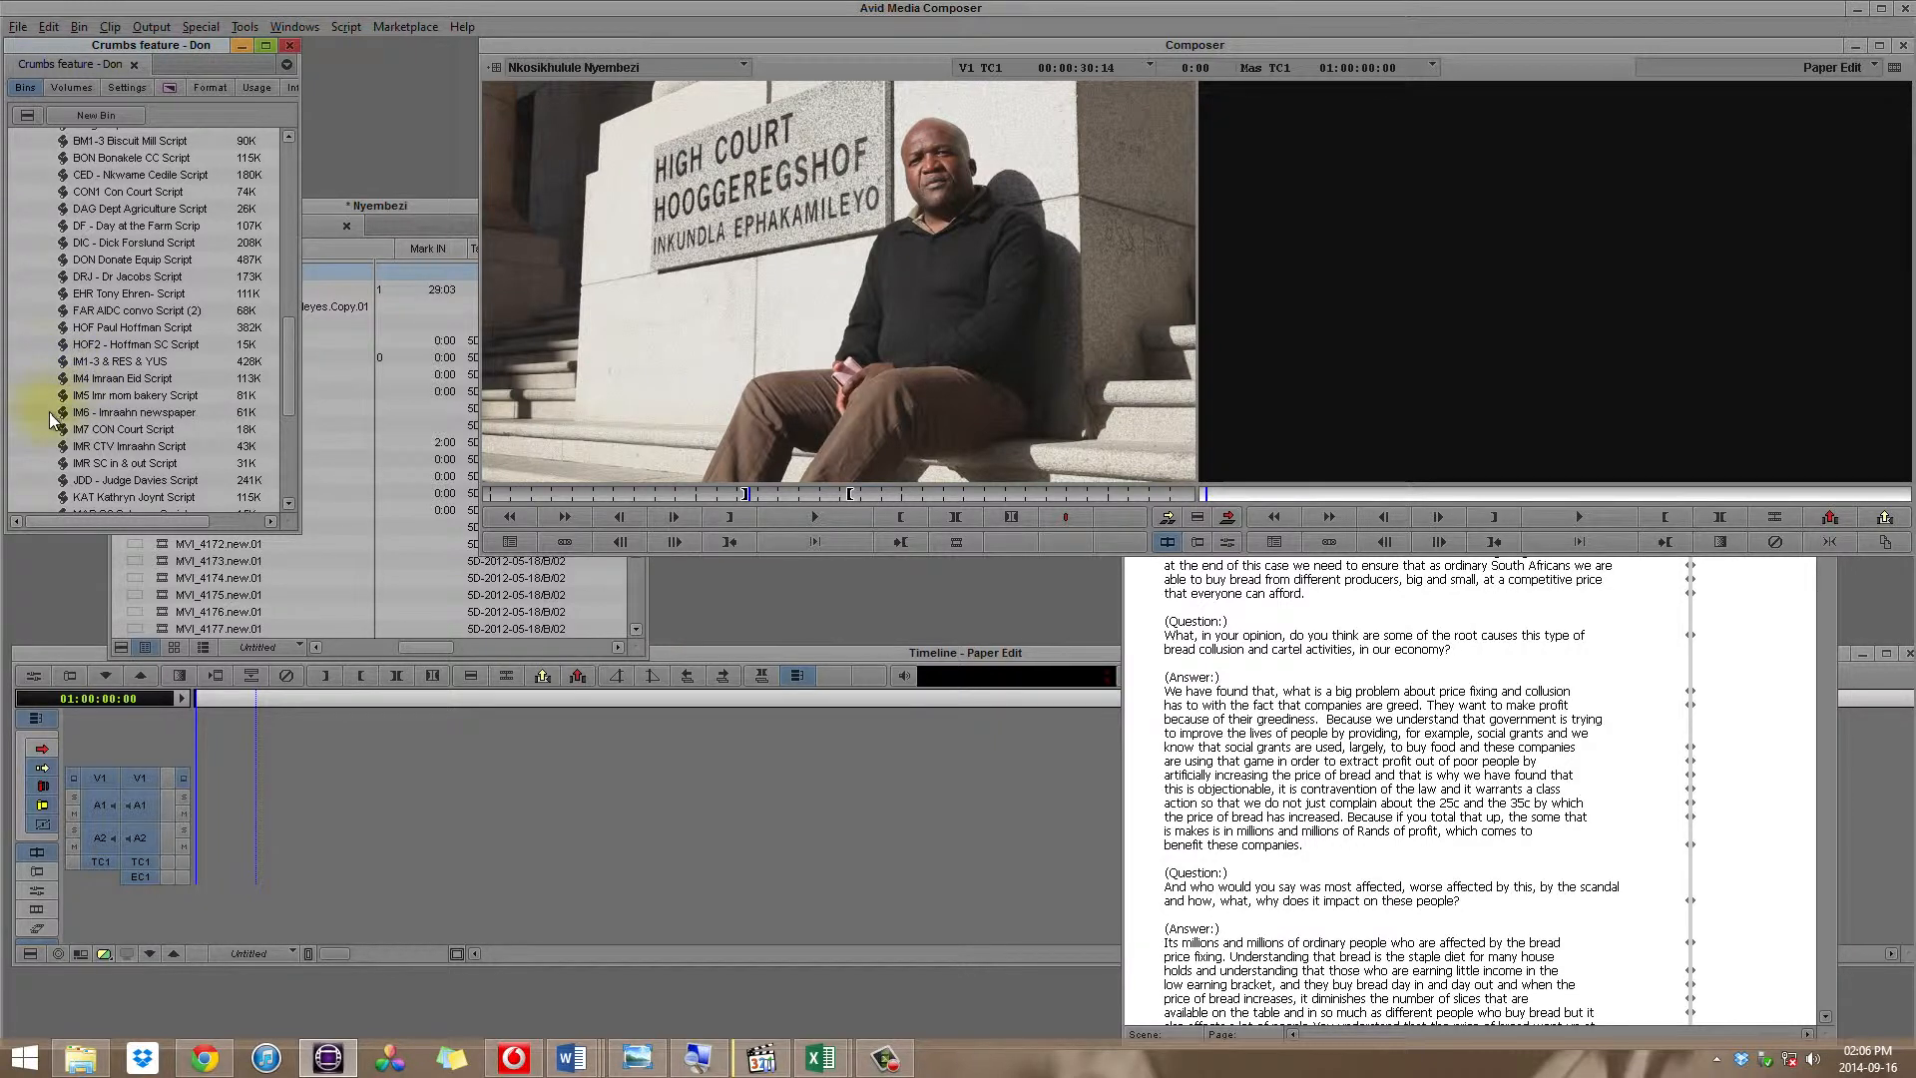
scroll(58, 359, down, 1)
click(63, 301)
double_click(63, 301)
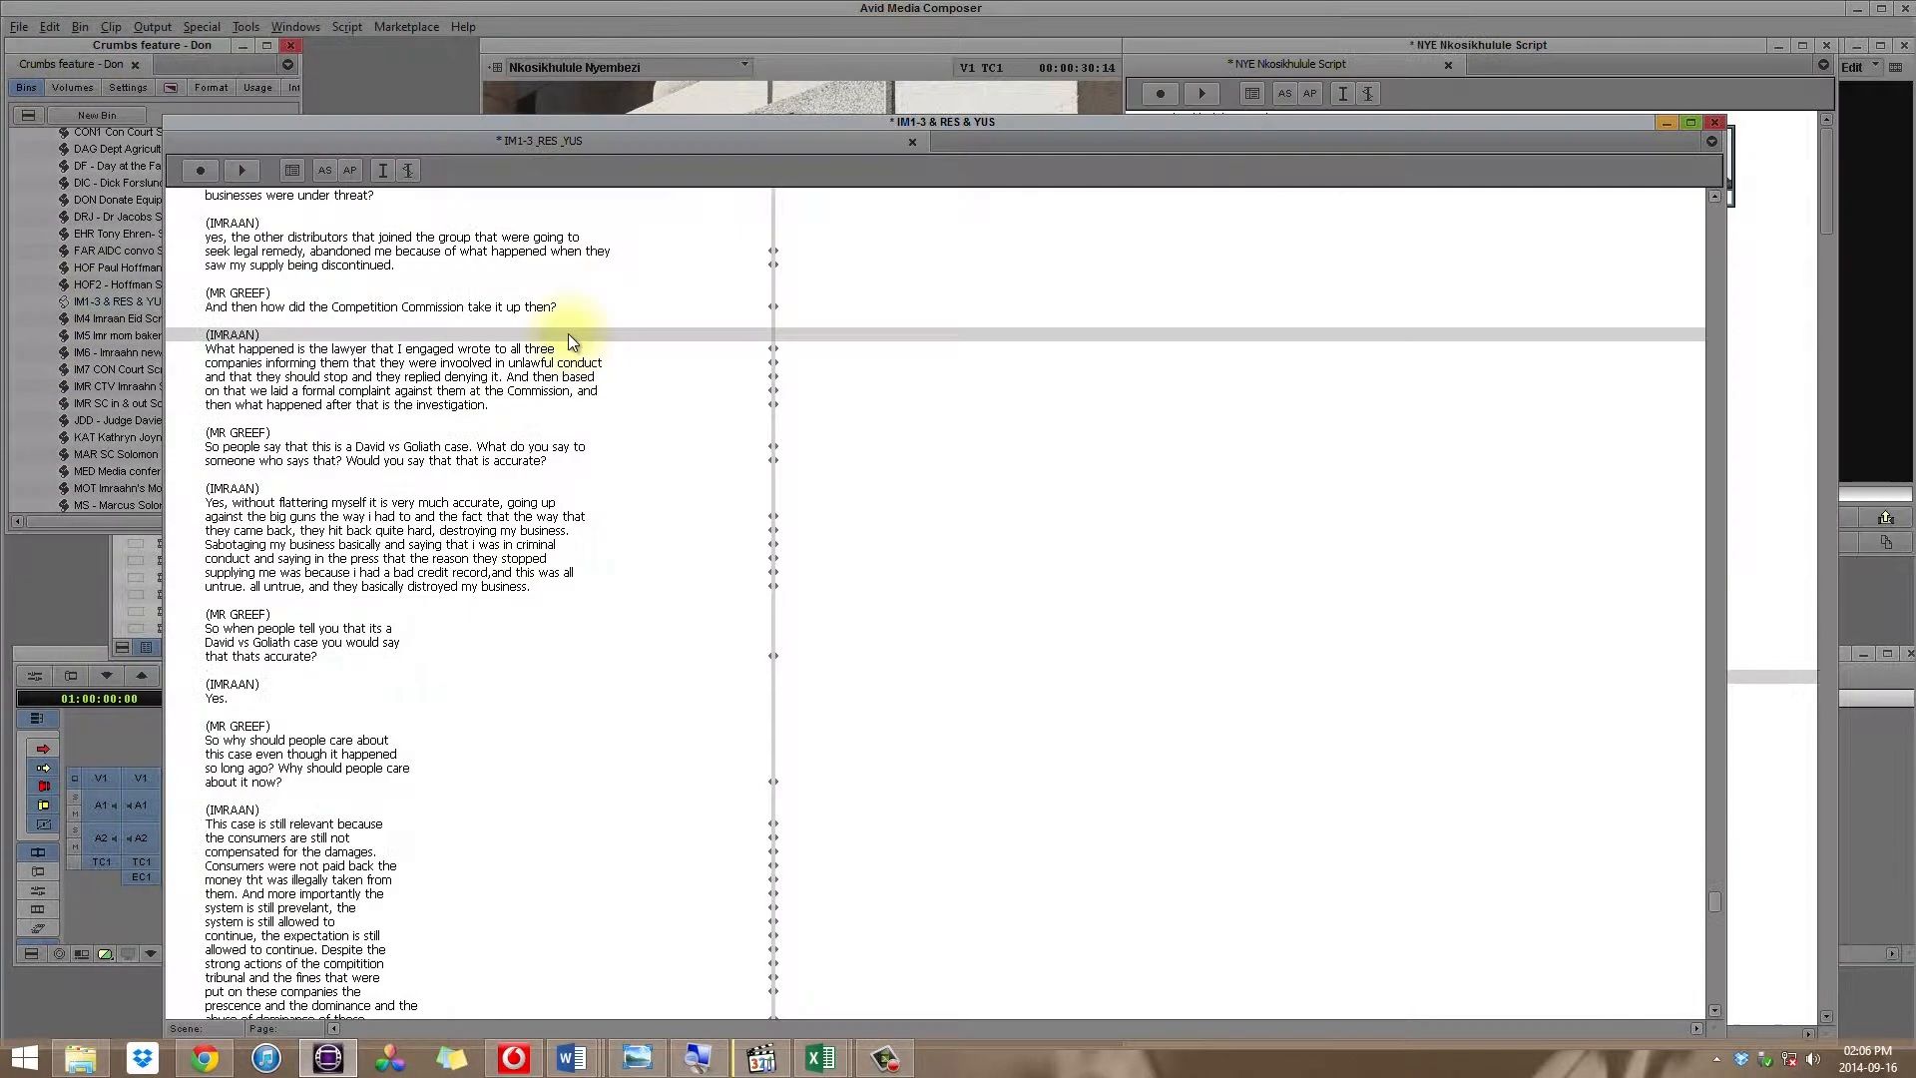
click(570, 237)
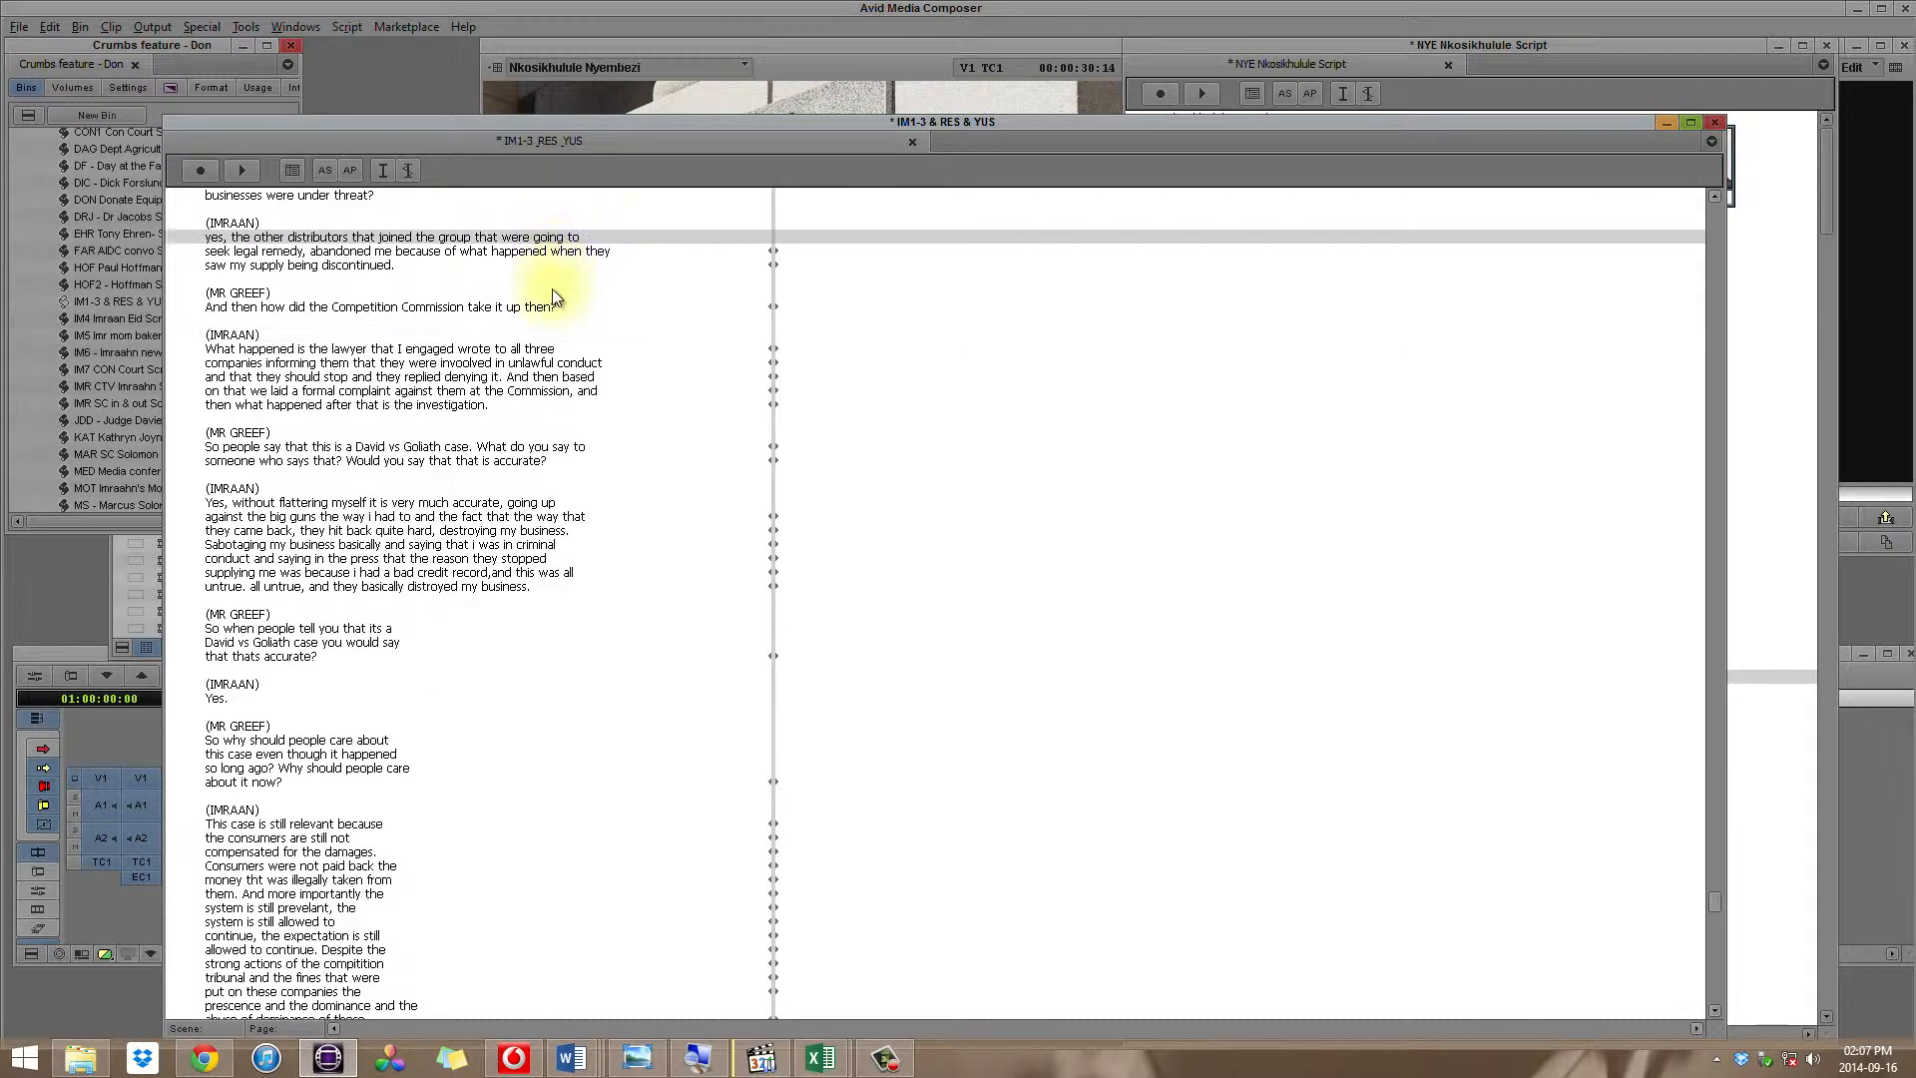
scroll(555, 292, up, 1)
click(470, 321)
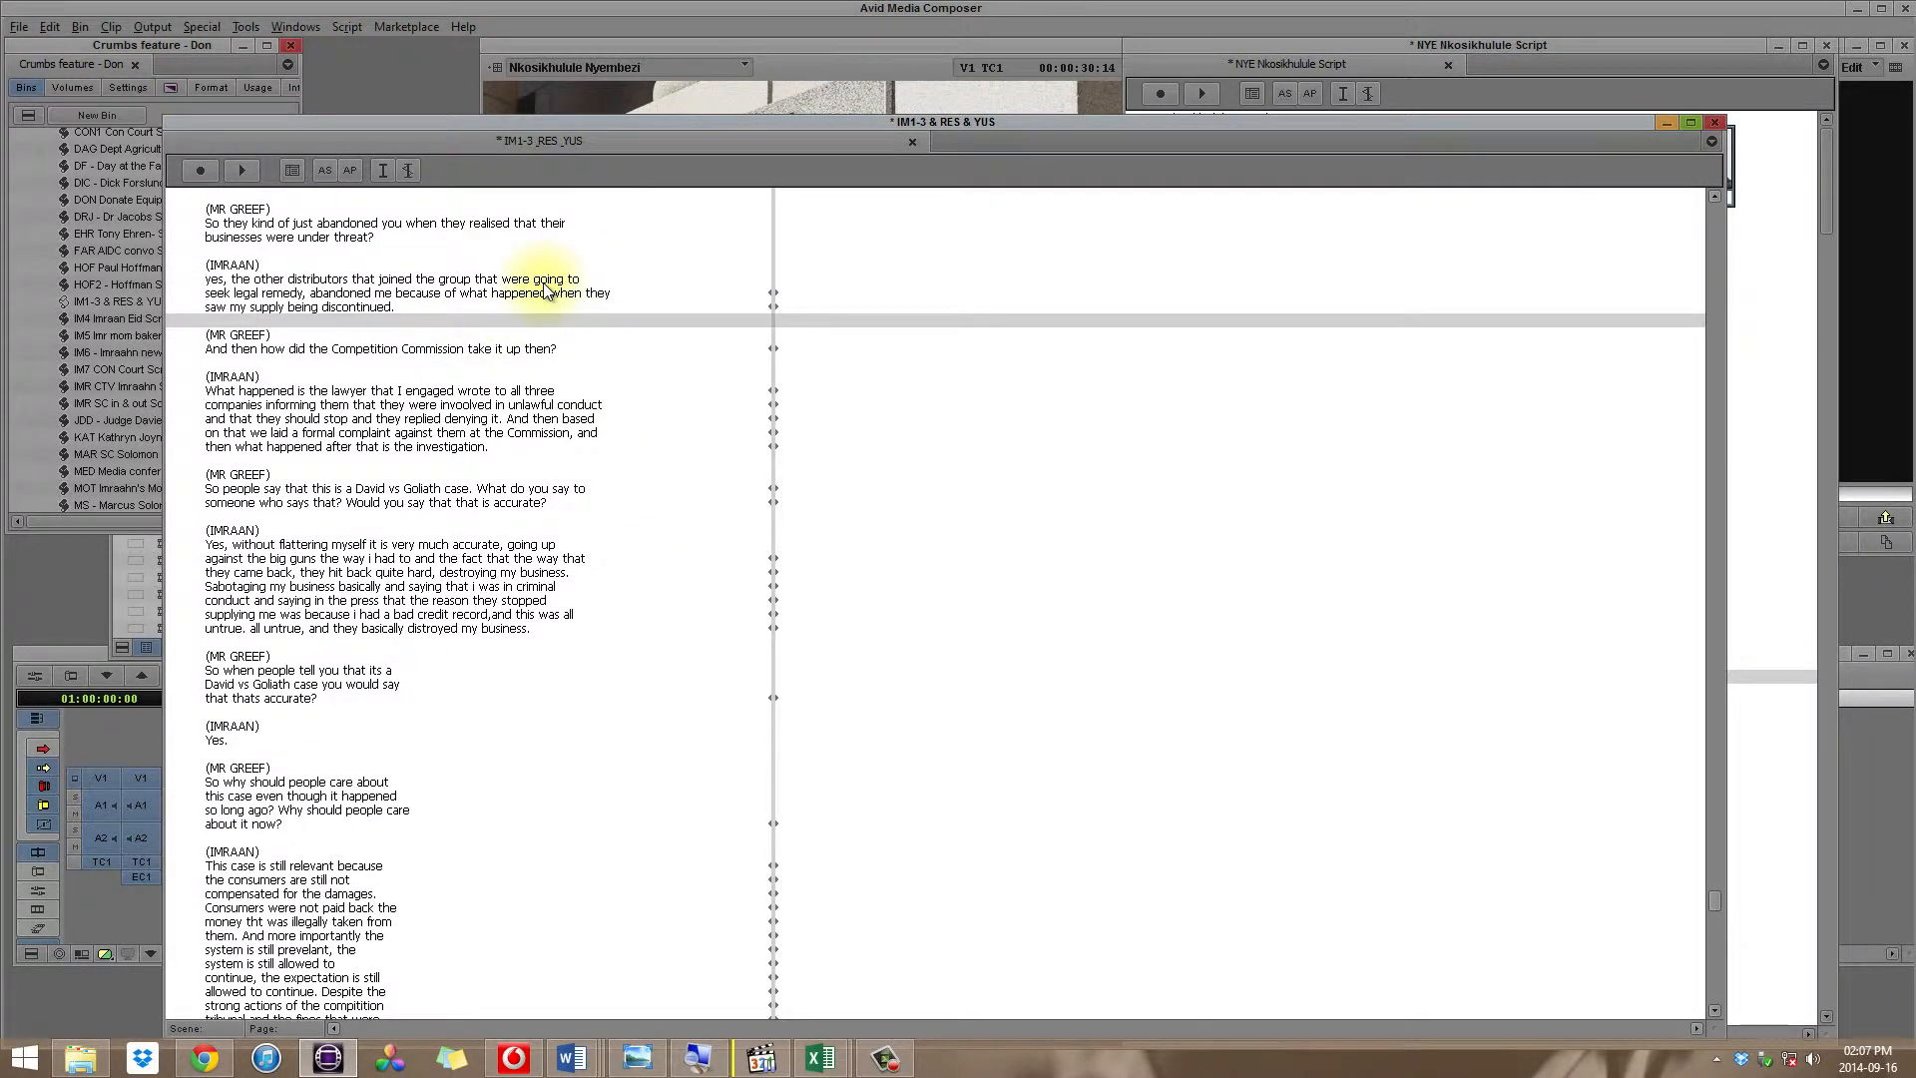
Step: Find the copied phrase "initially I was selling about 200" in the current script's text and play the interview from that line
key(ctrl+f)
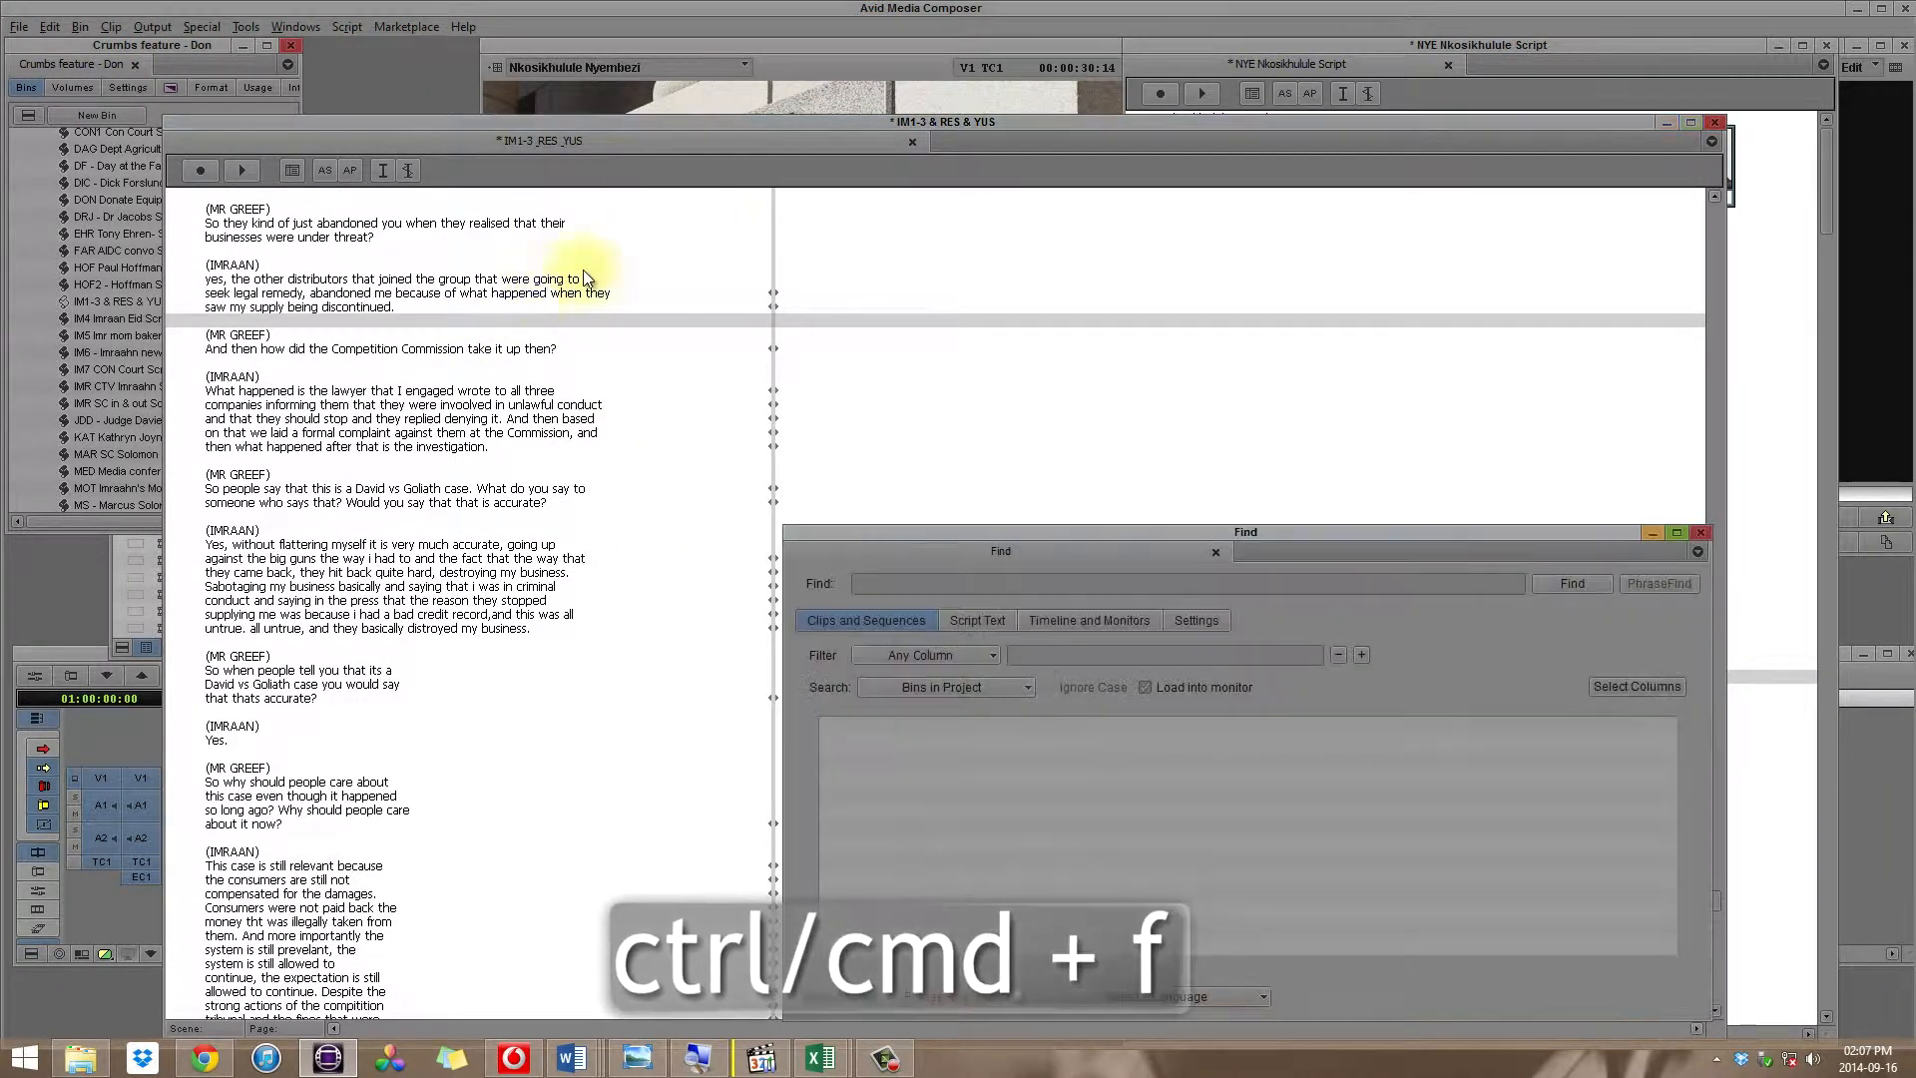
drag(931, 535, 576, 170)
click(616, 259)
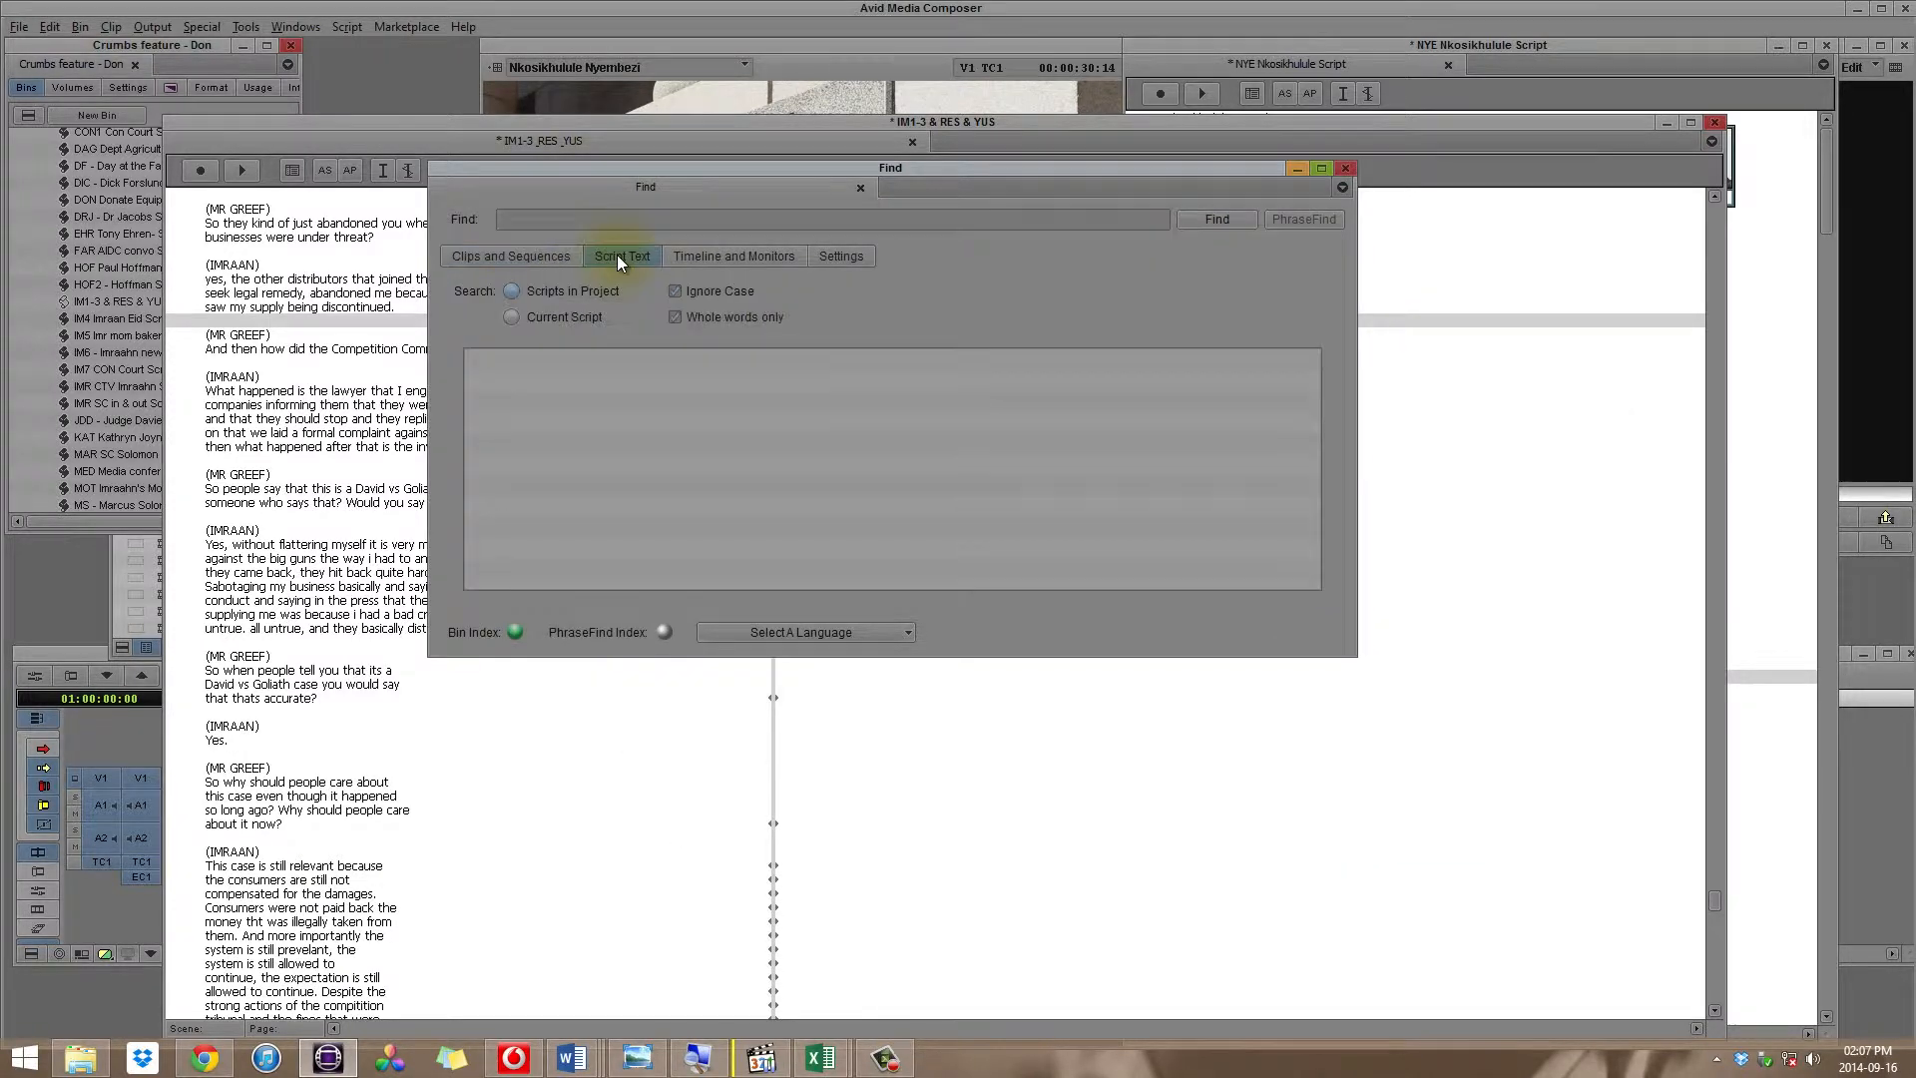
click(571, 226)
key(ctrl+v)
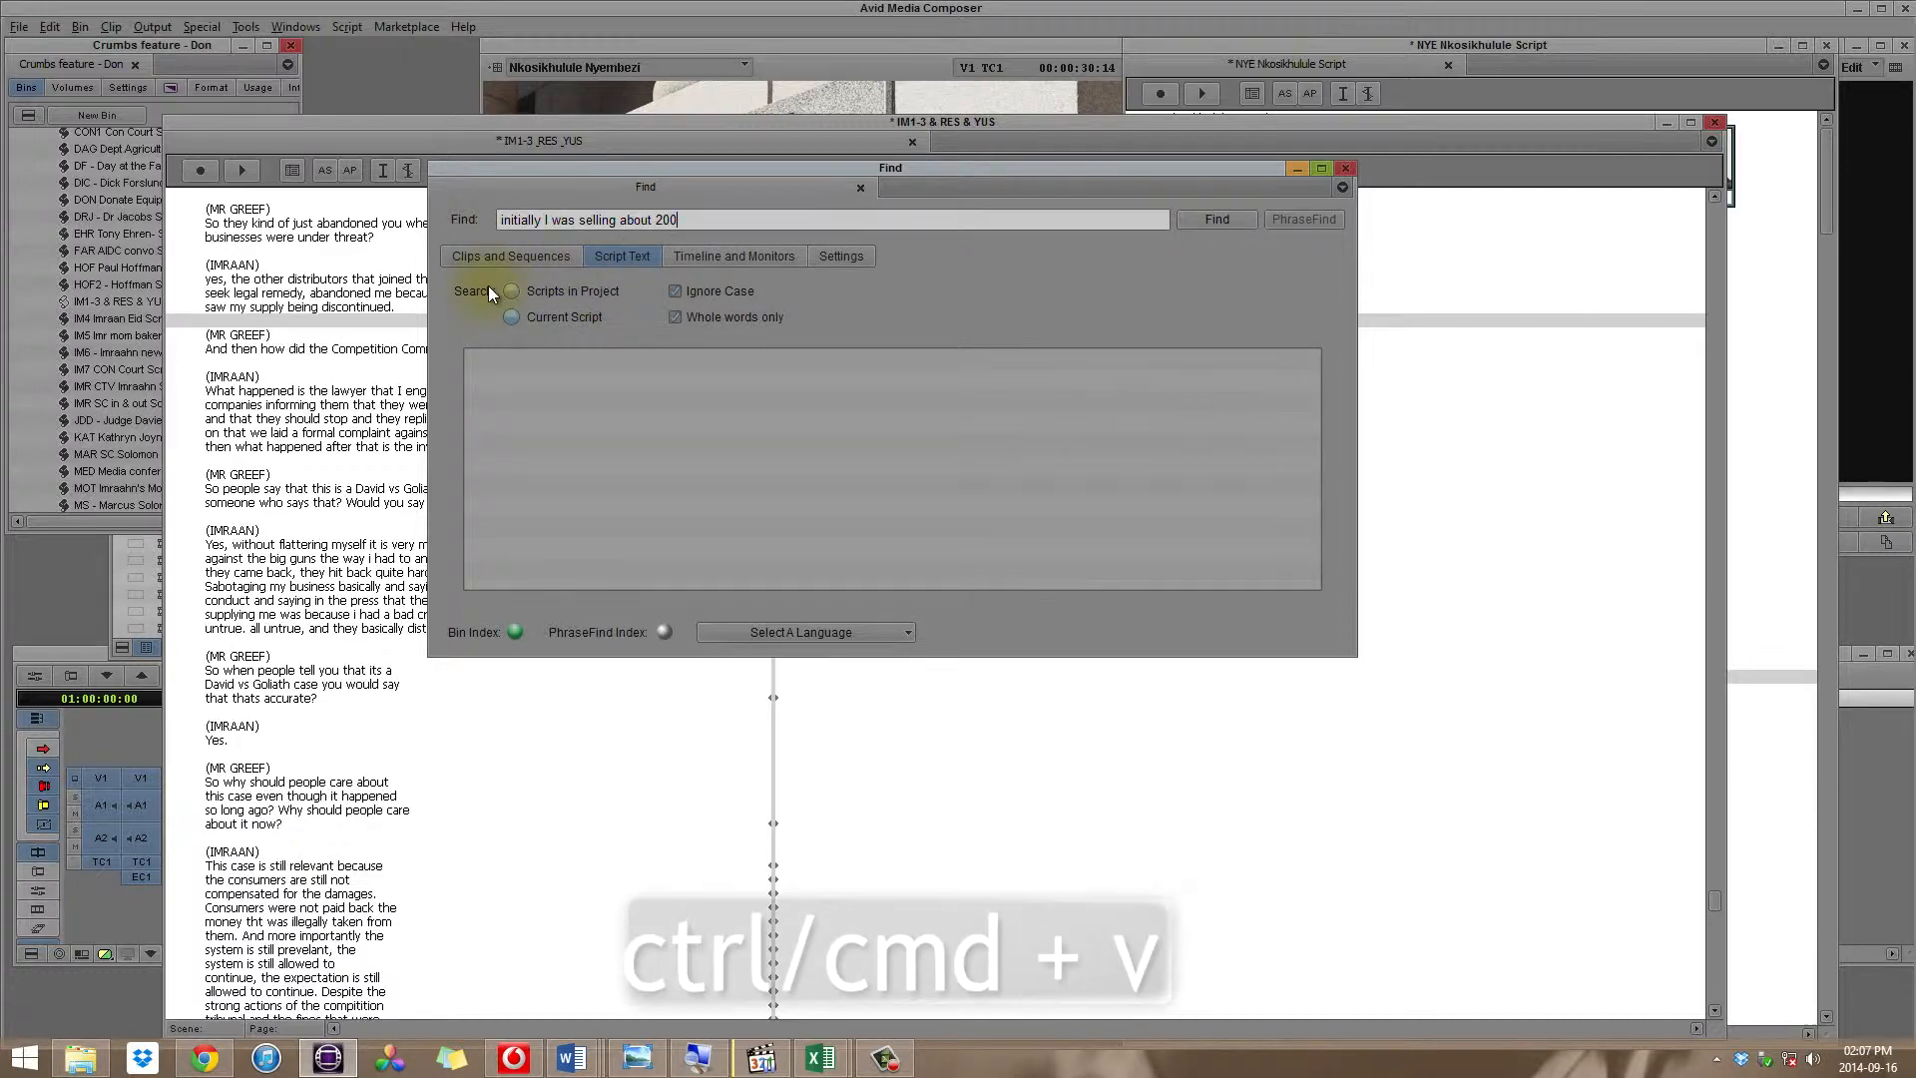
click(1219, 212)
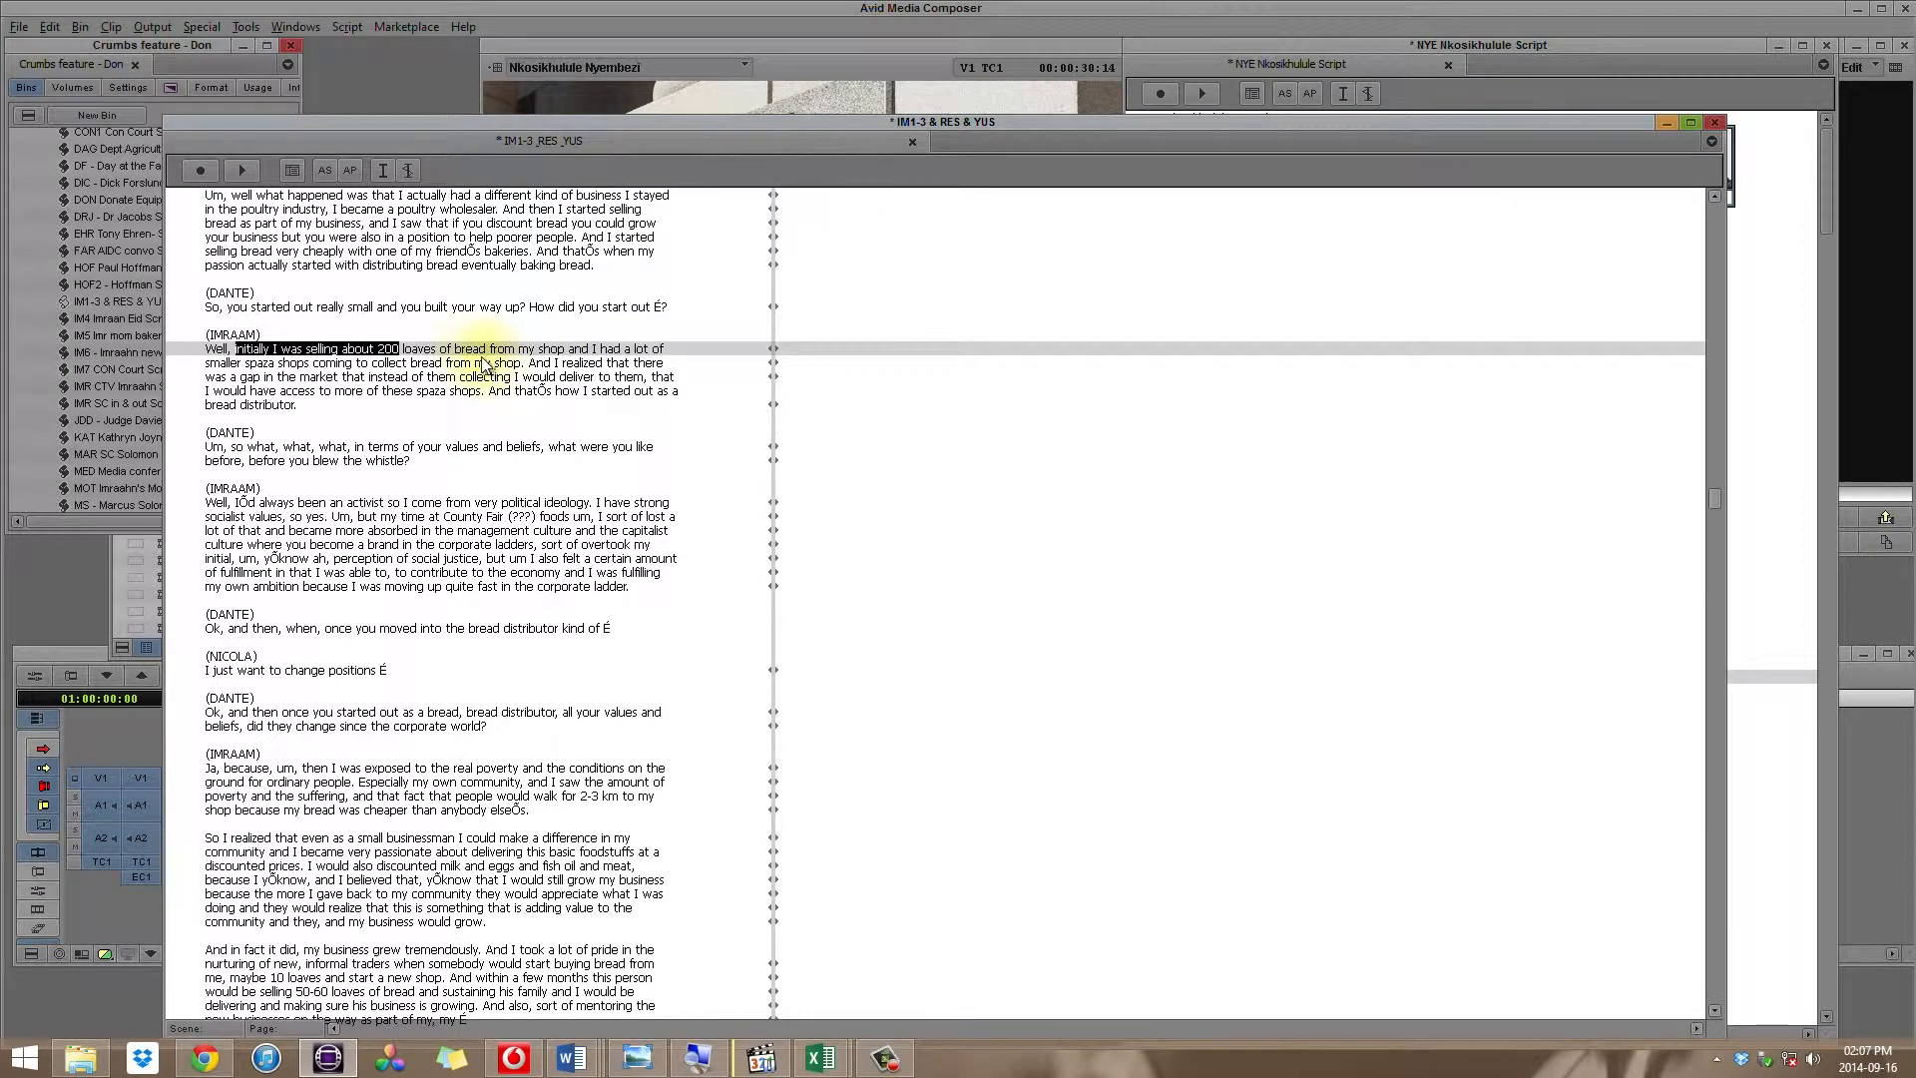
double_click(450, 352)
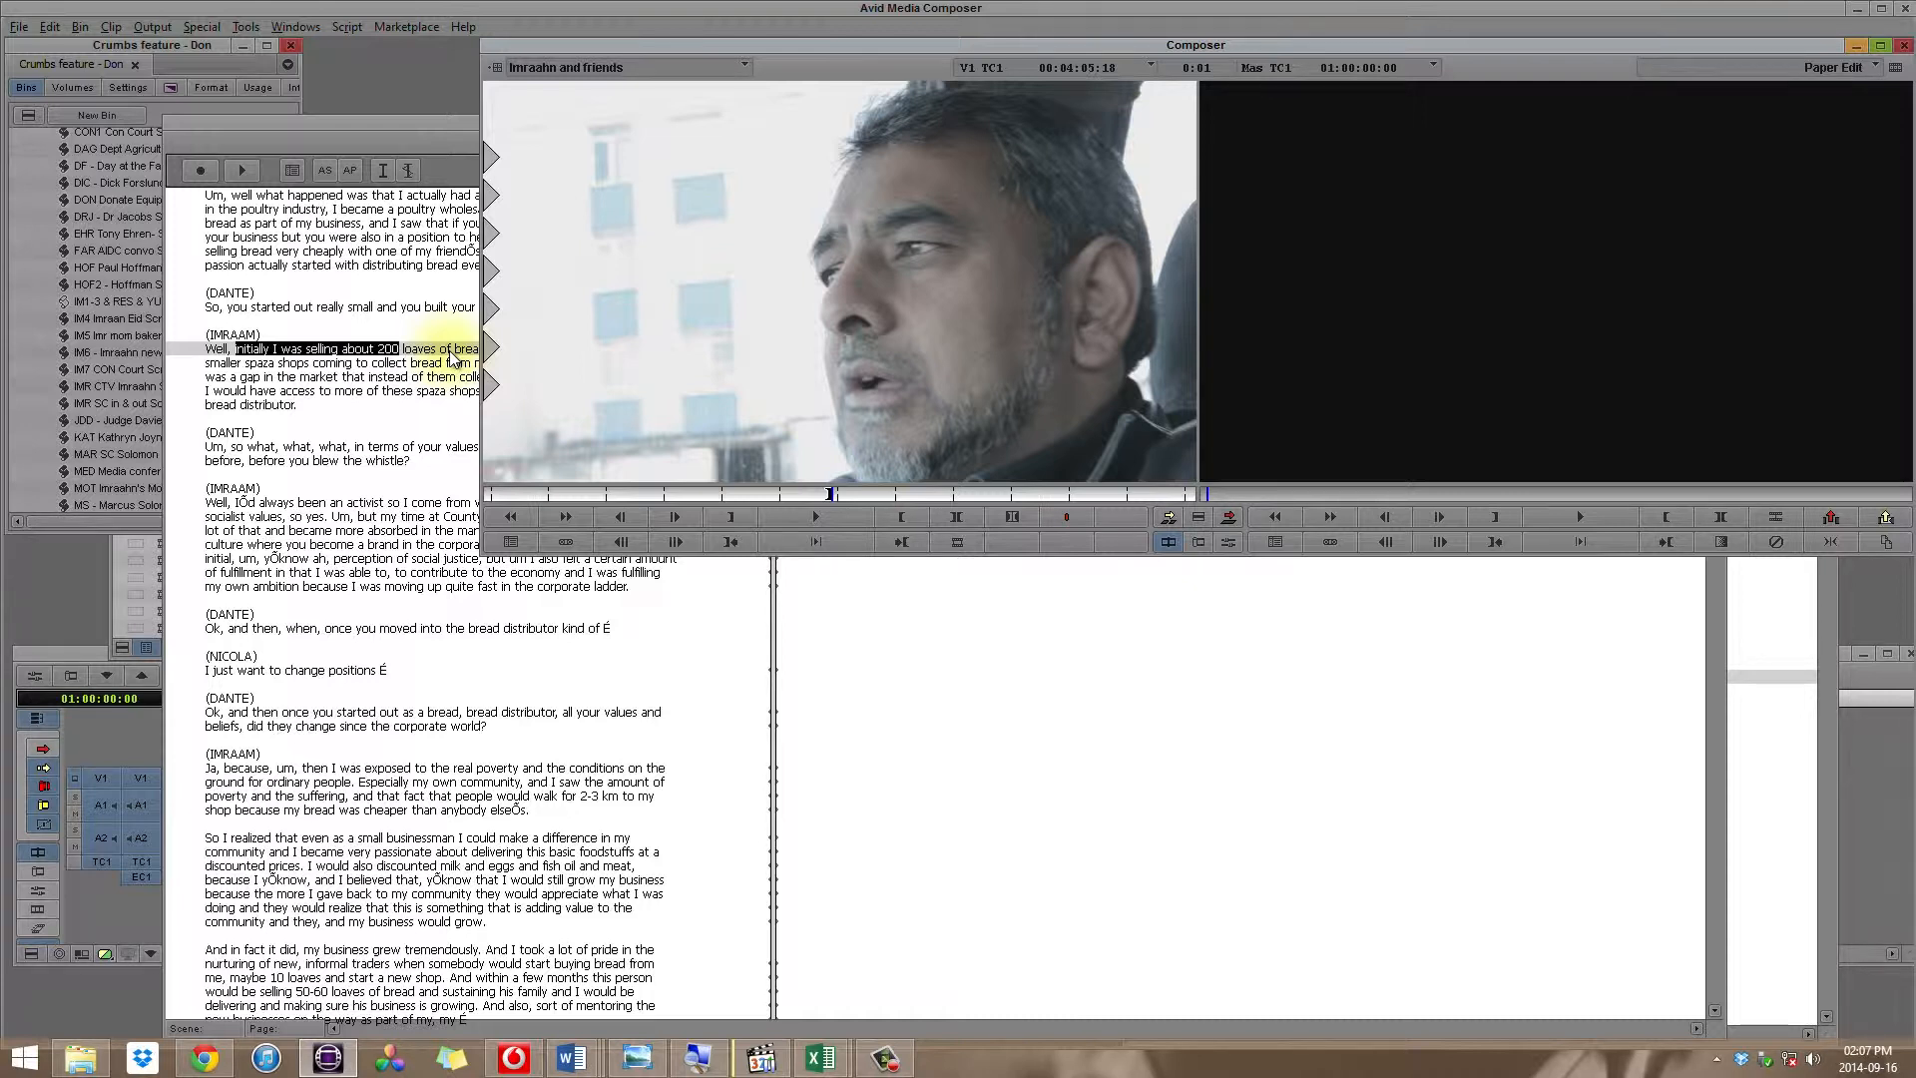
key(space)
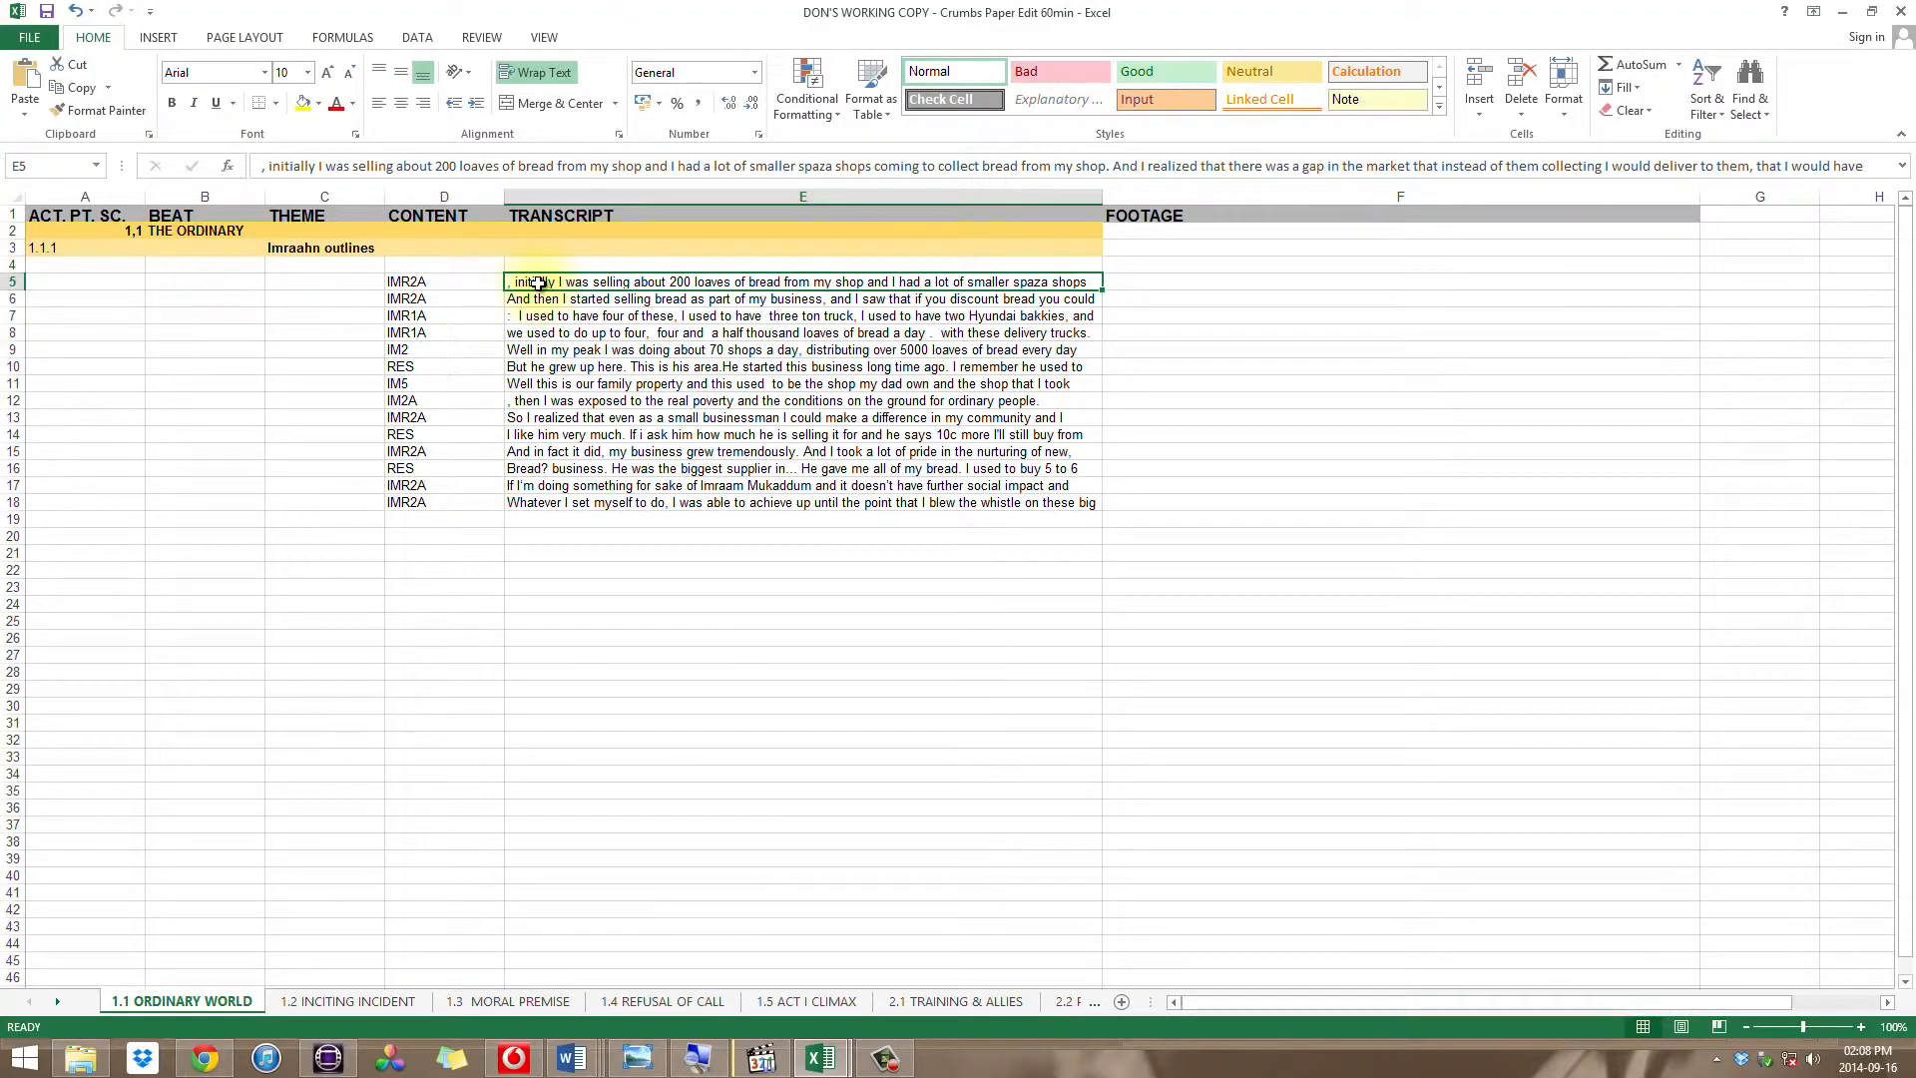
Step: Copy "started out as a bread distributor" from the end of the quote in Excel cell E5 and return to the Avid script
double_click(539, 283)
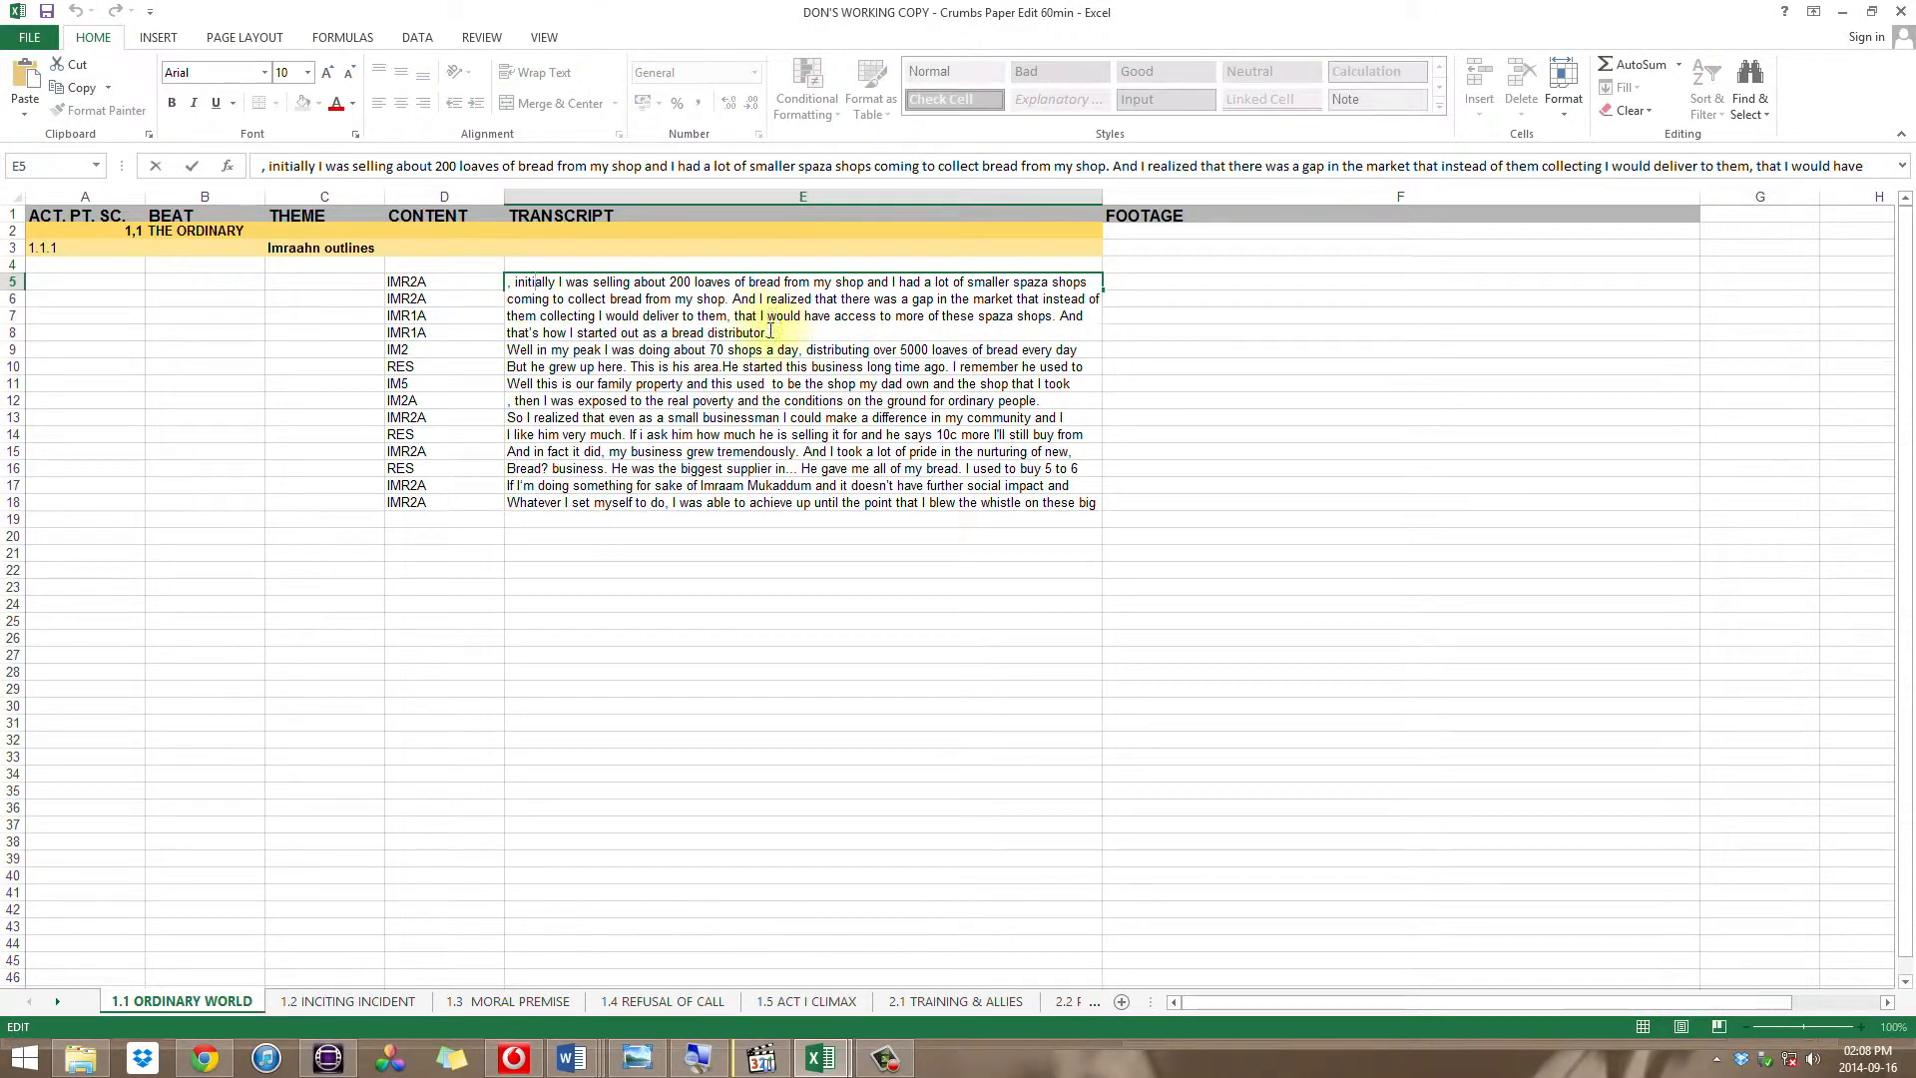
drag(766, 333, 597, 339)
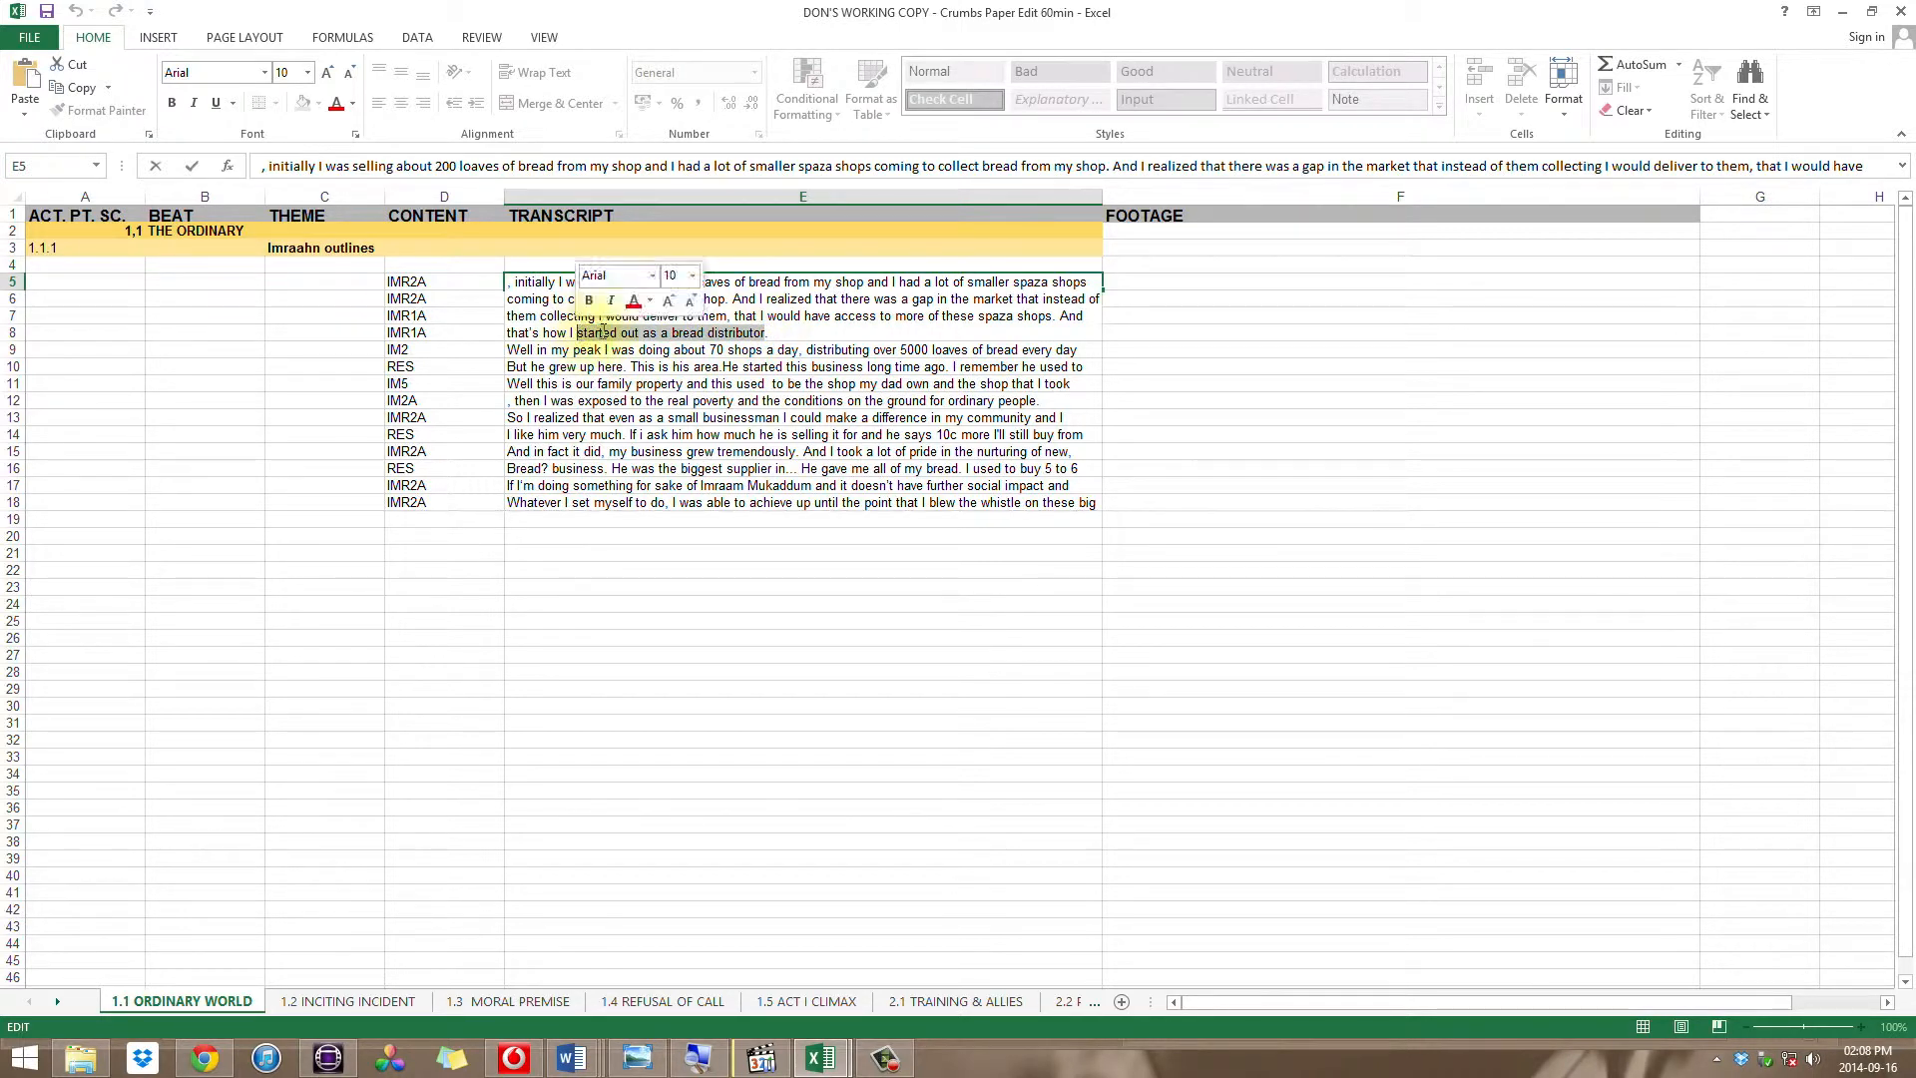
right_click(603, 333)
click(649, 369)
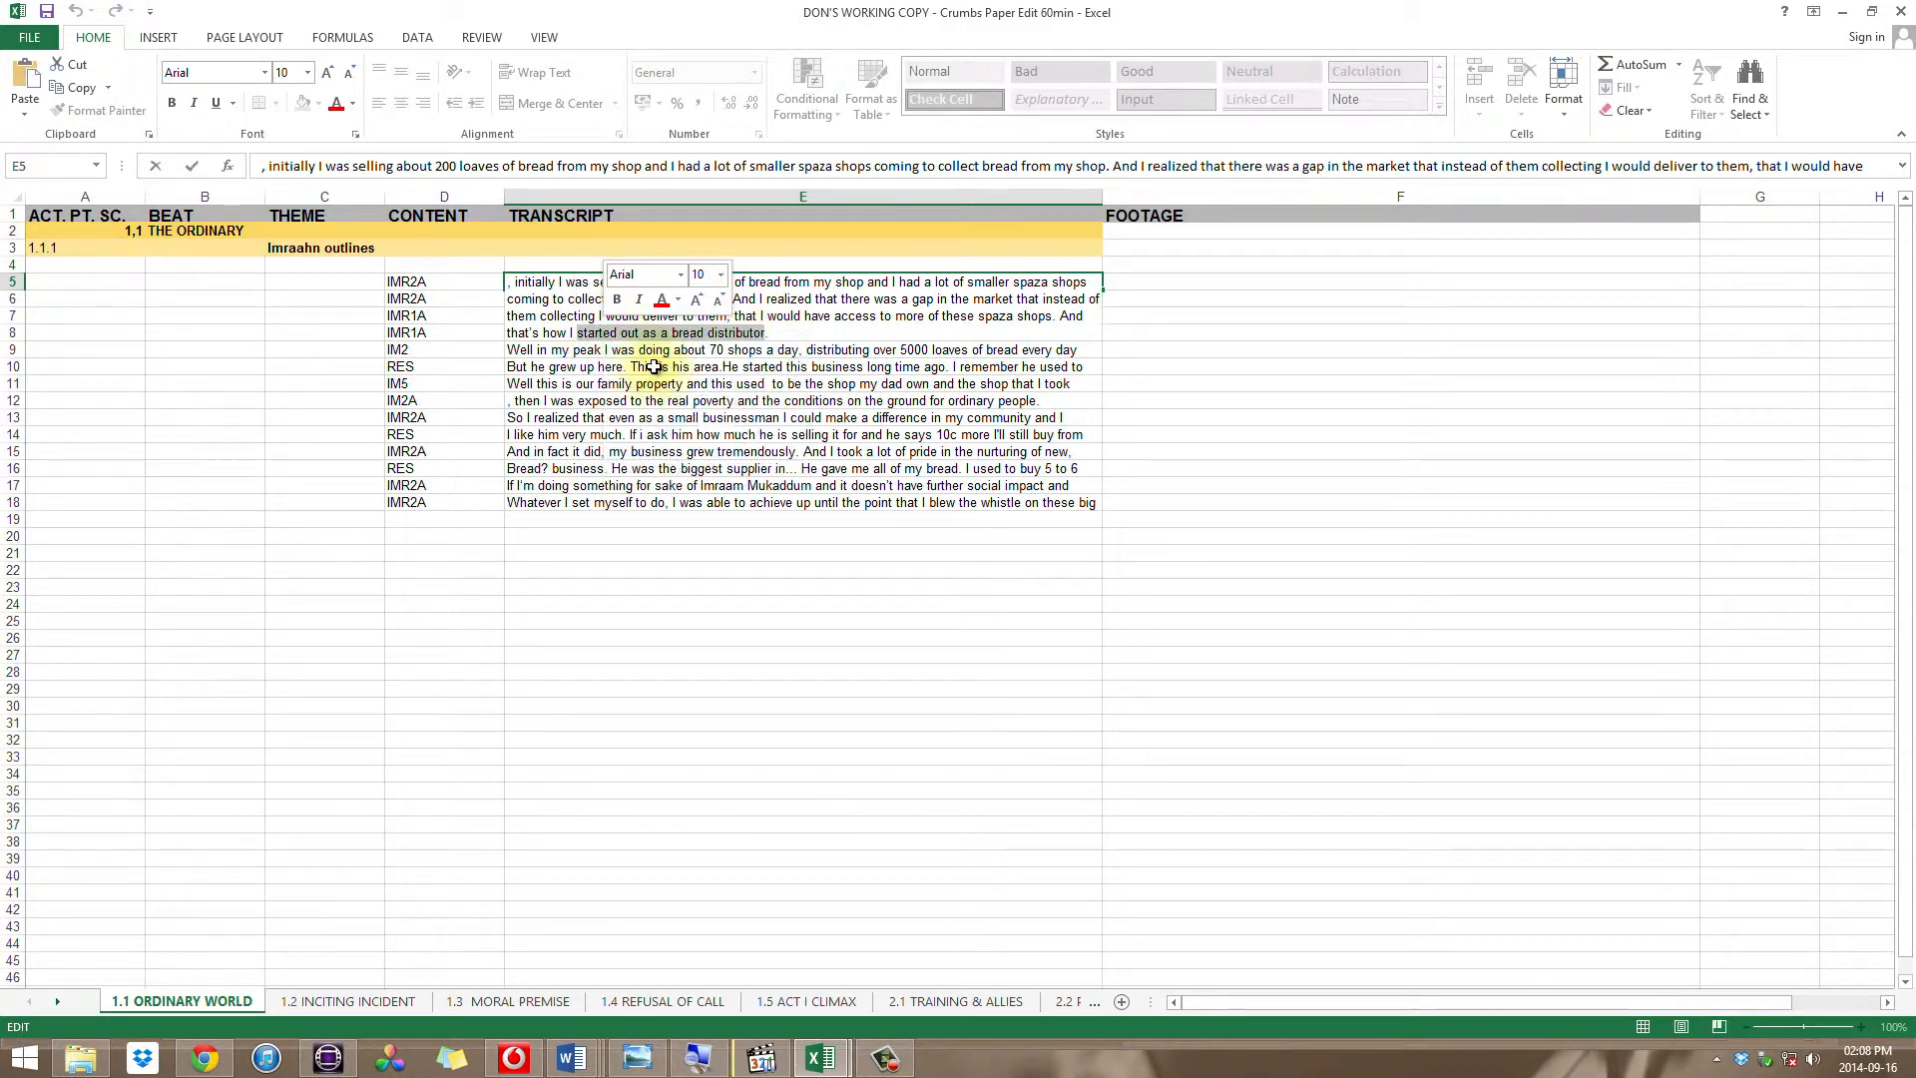
click(328, 1057)
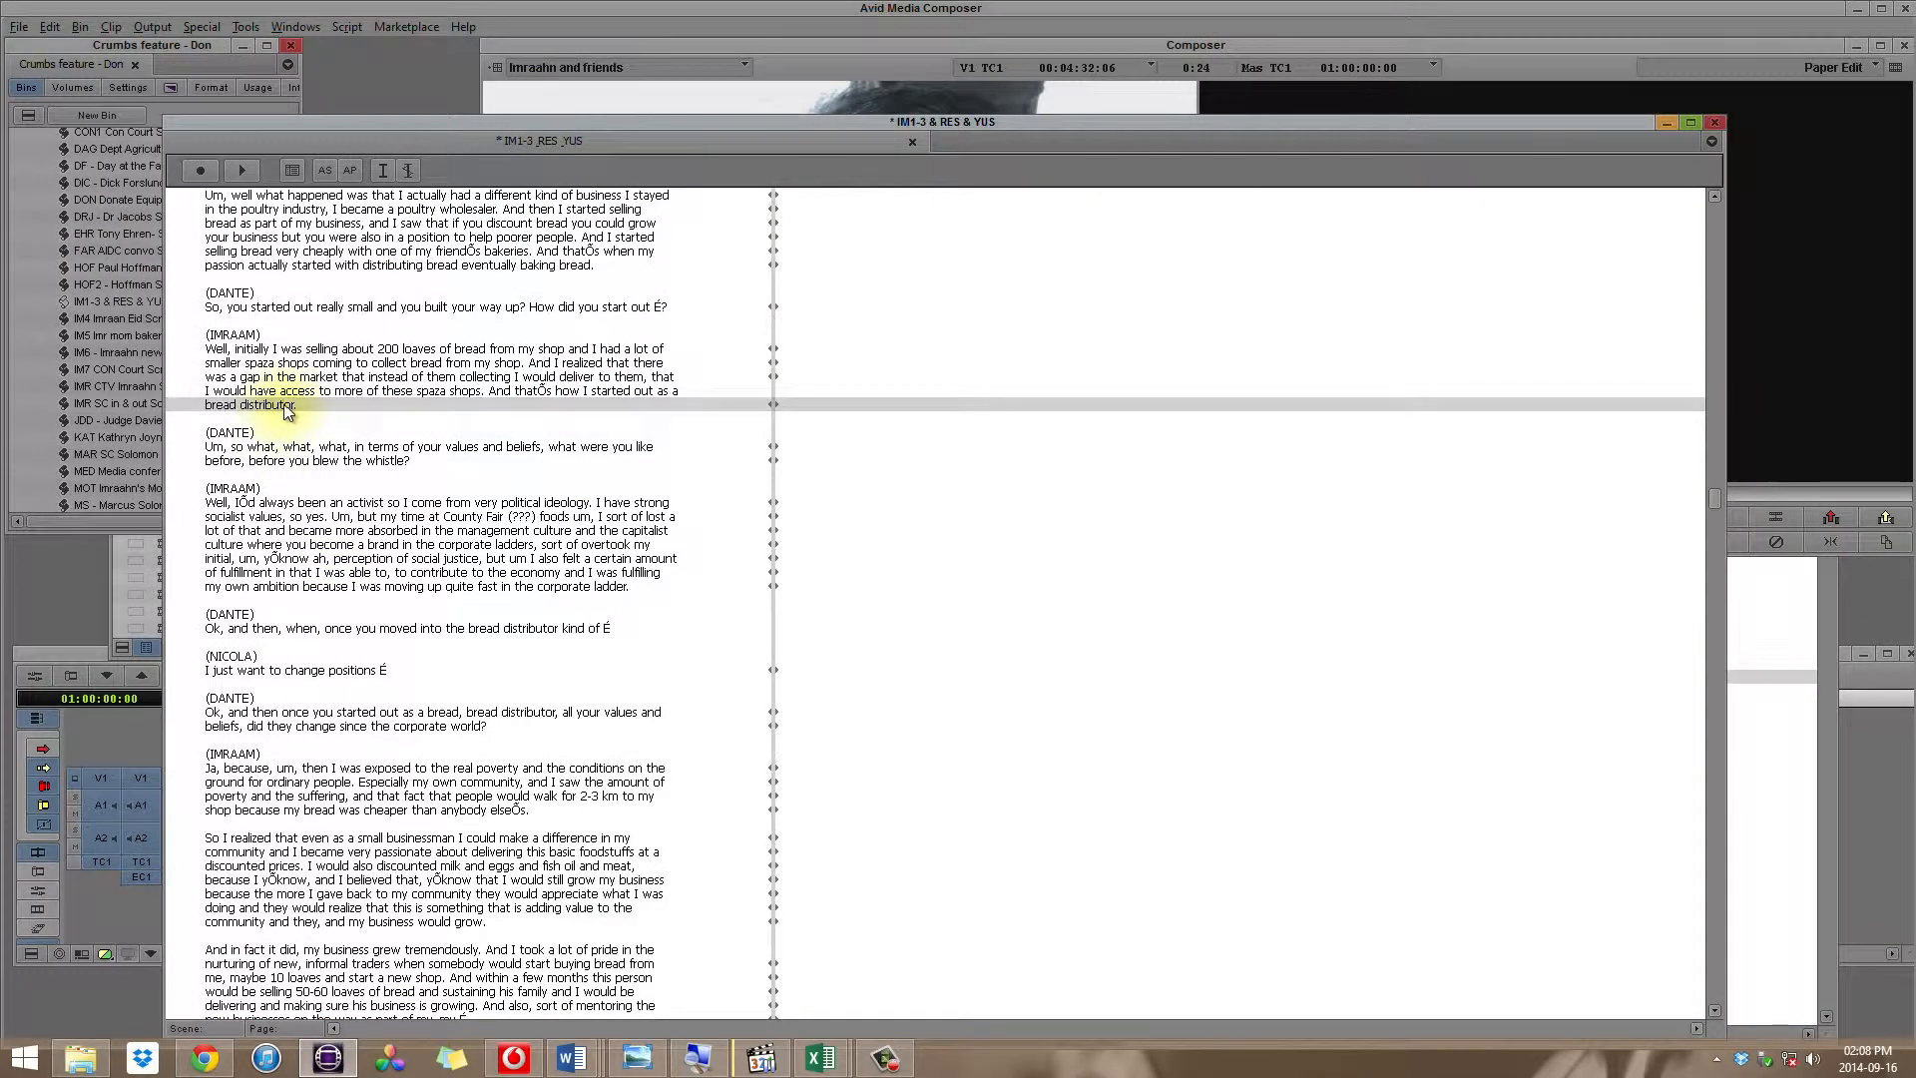
click(379, 279)
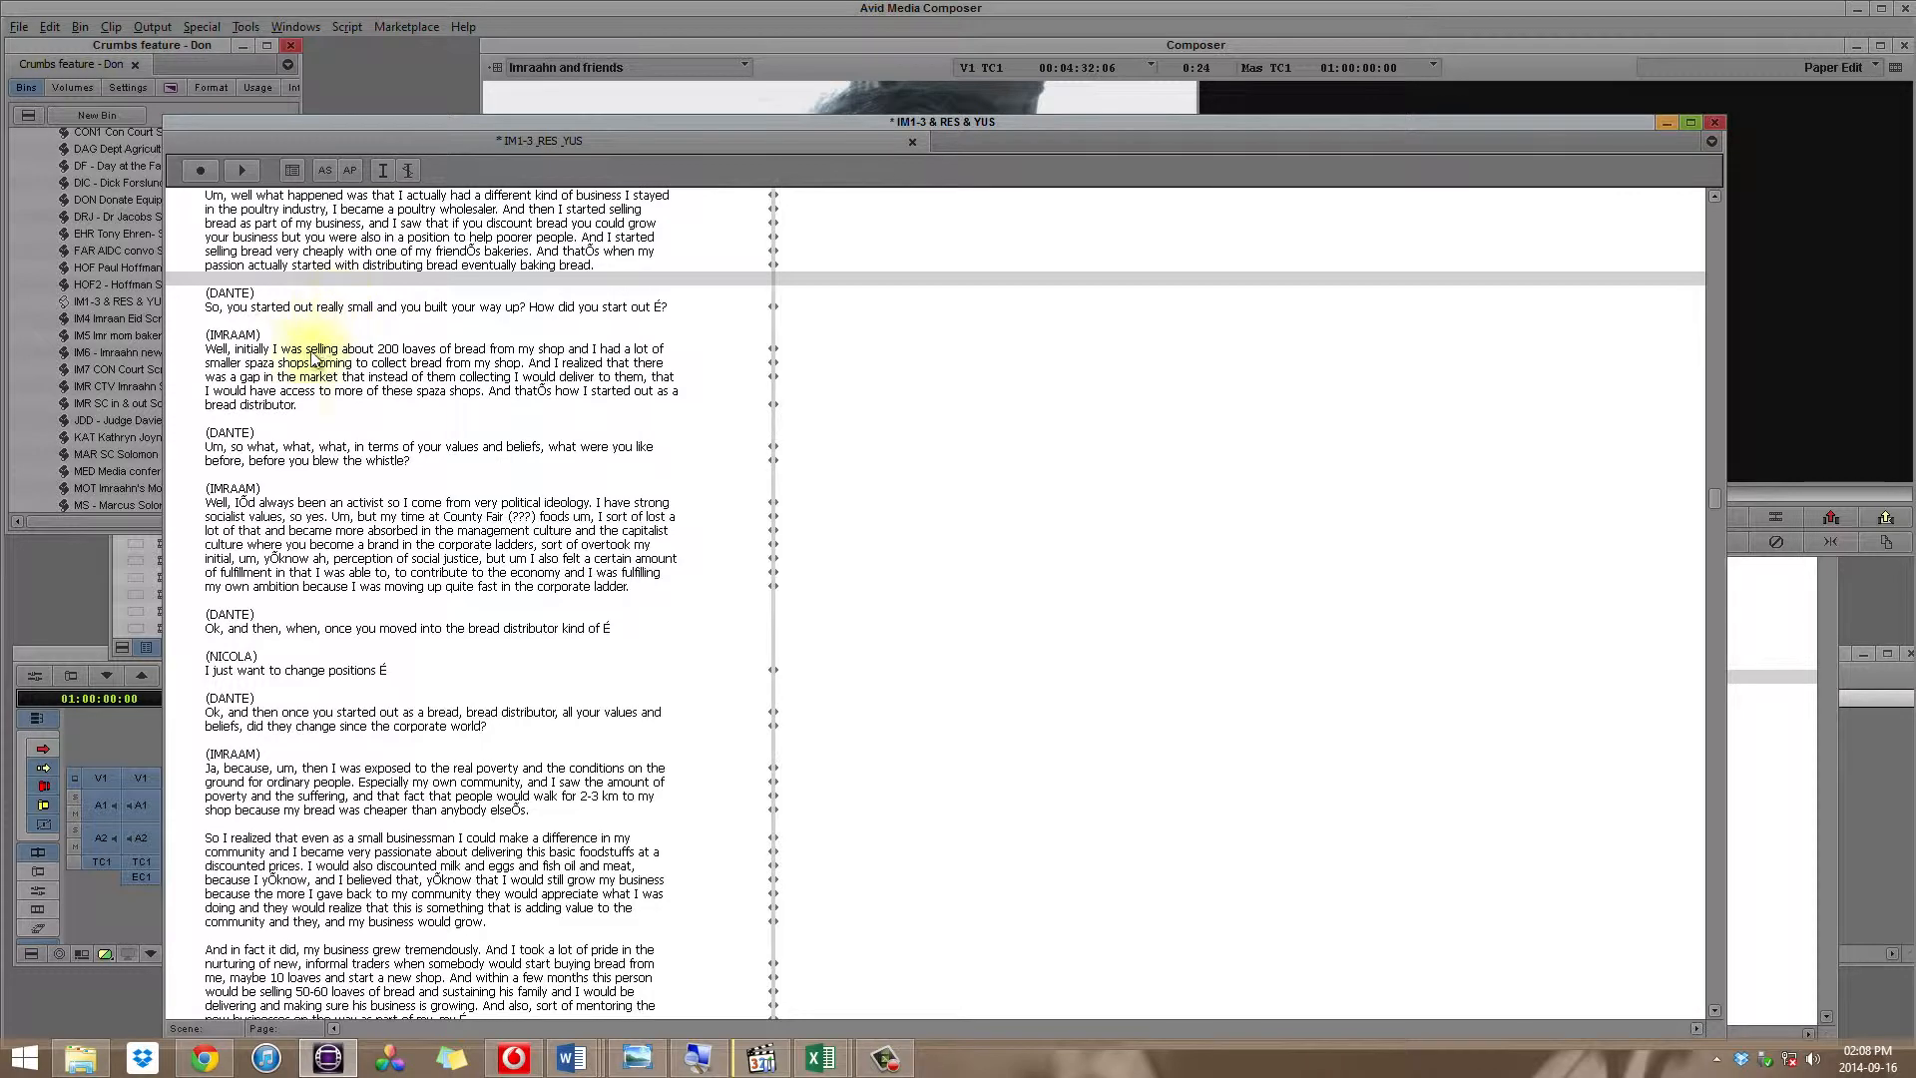
Step: Mark the source clip section from the "initially I was selling about 200" line to the "bread distributor" line with in and out points
click(277, 409)
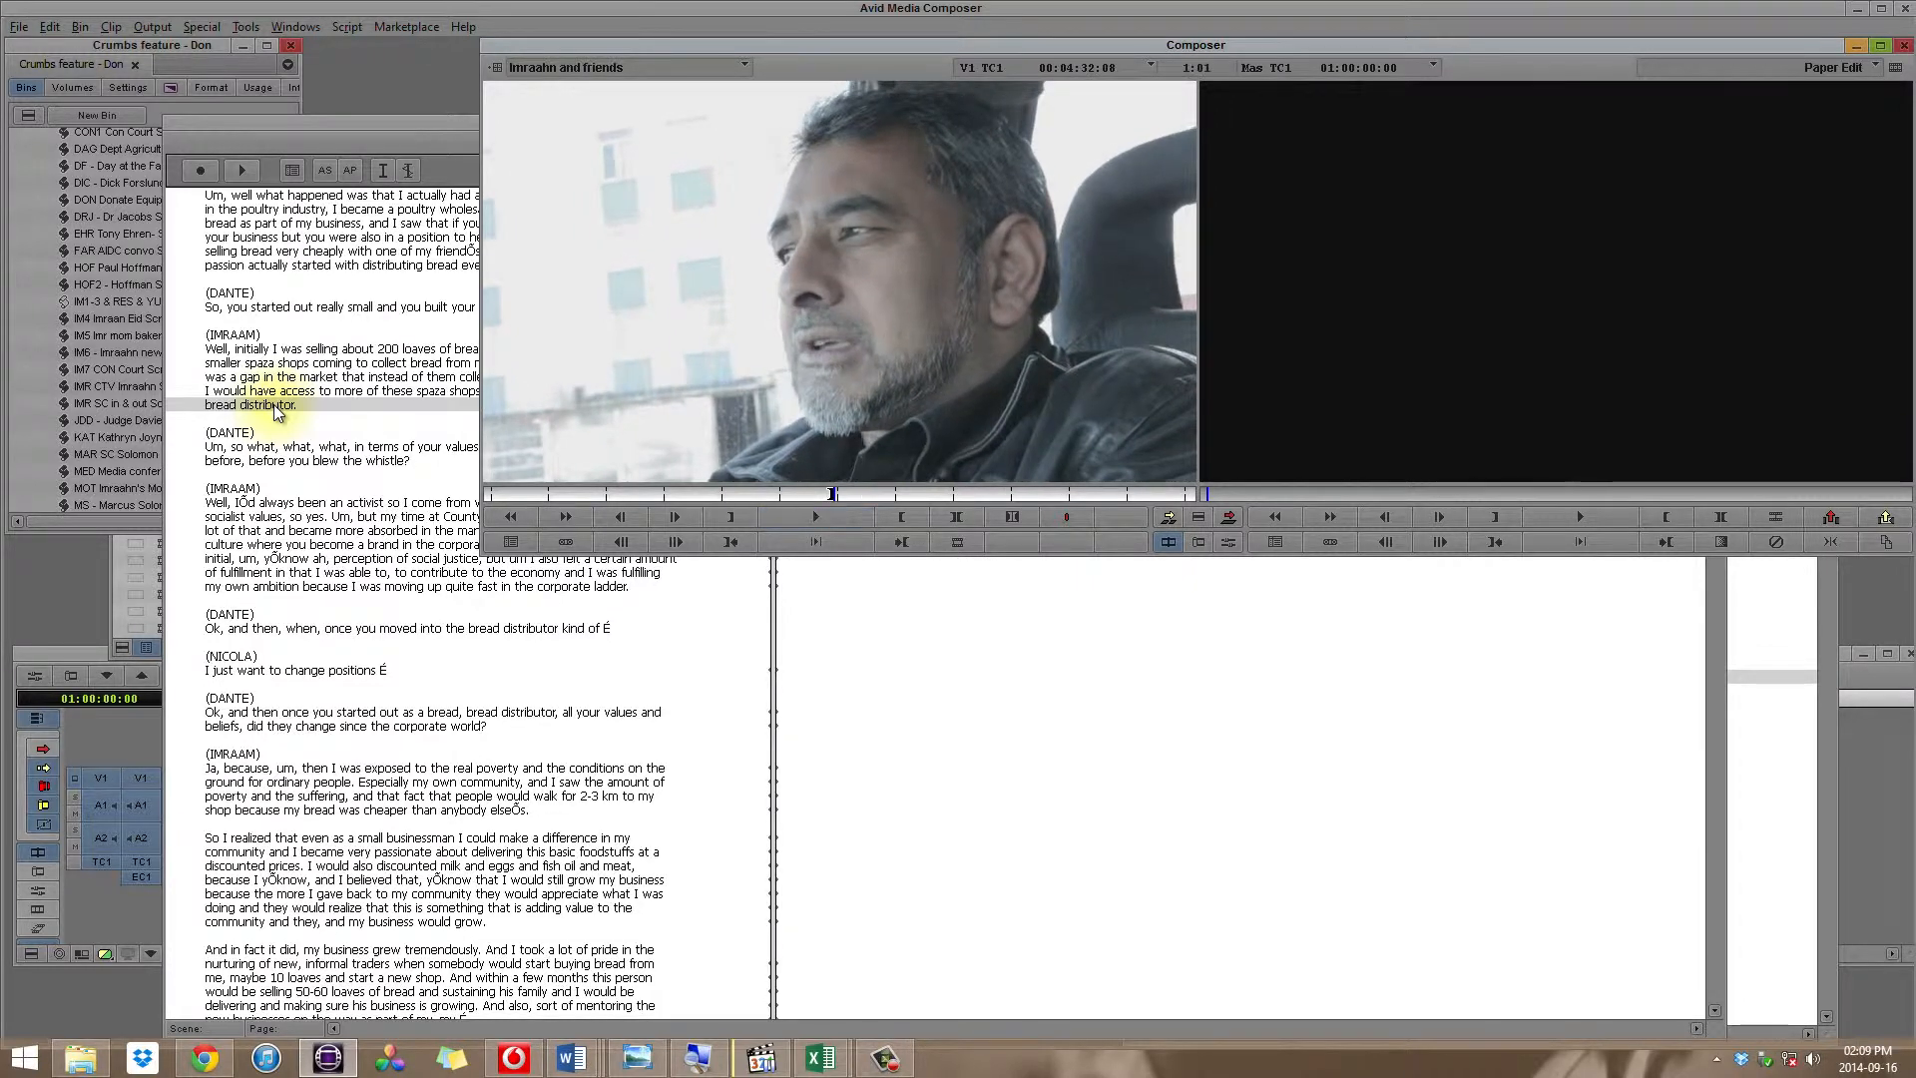
key(o)
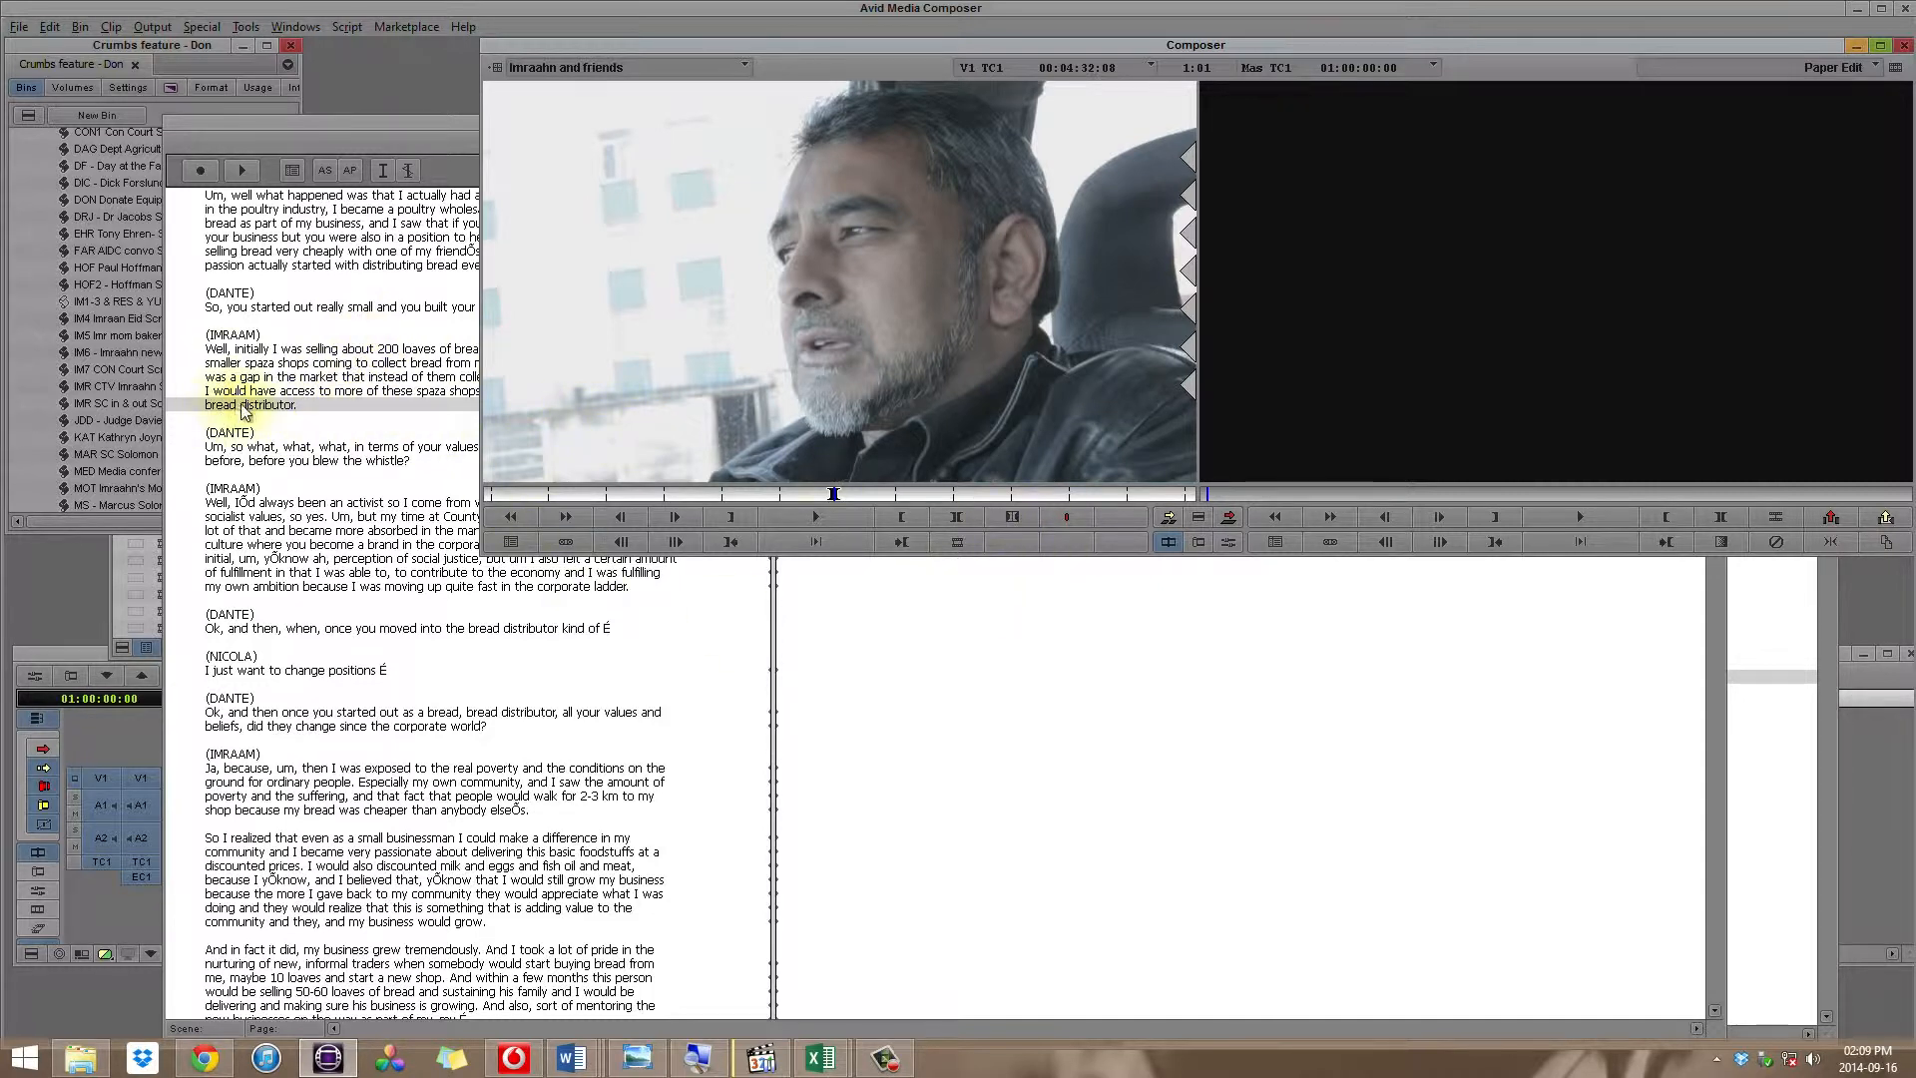
click(297, 351)
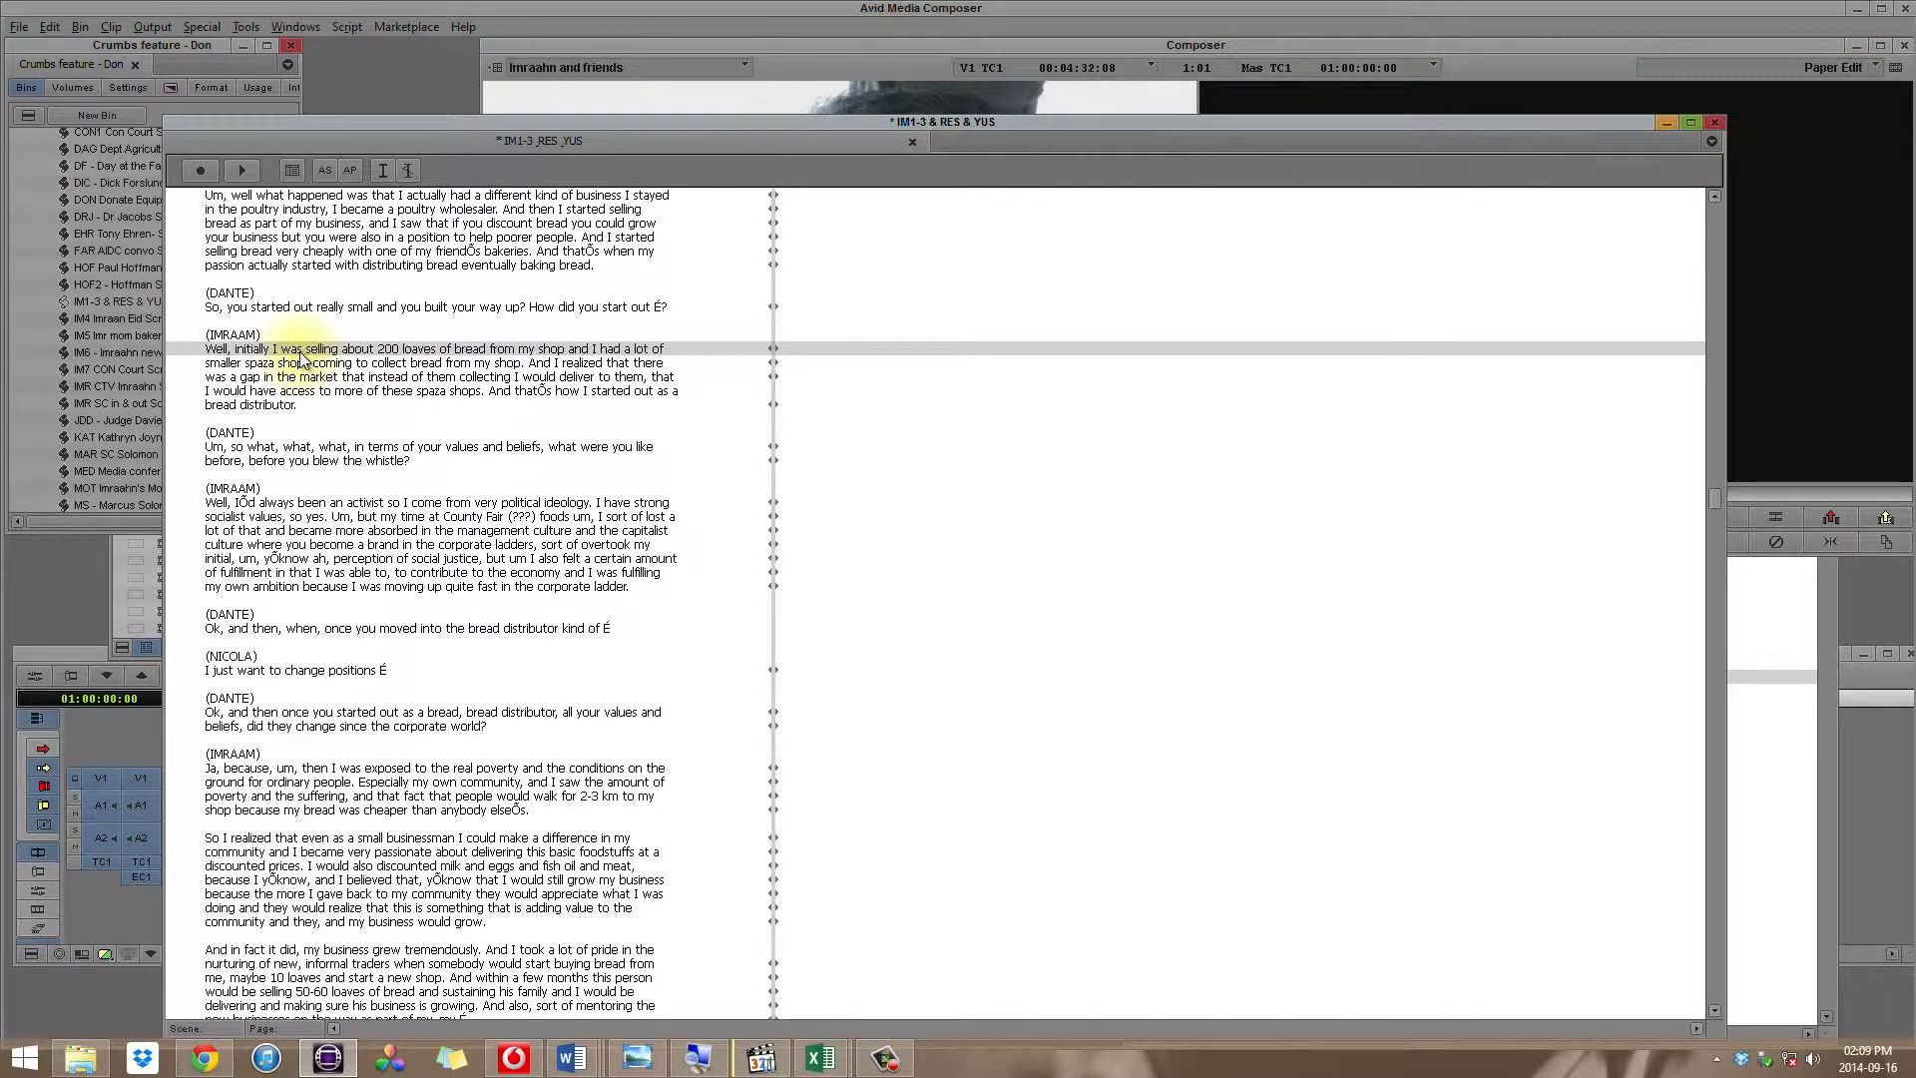
key(alt+Tab)
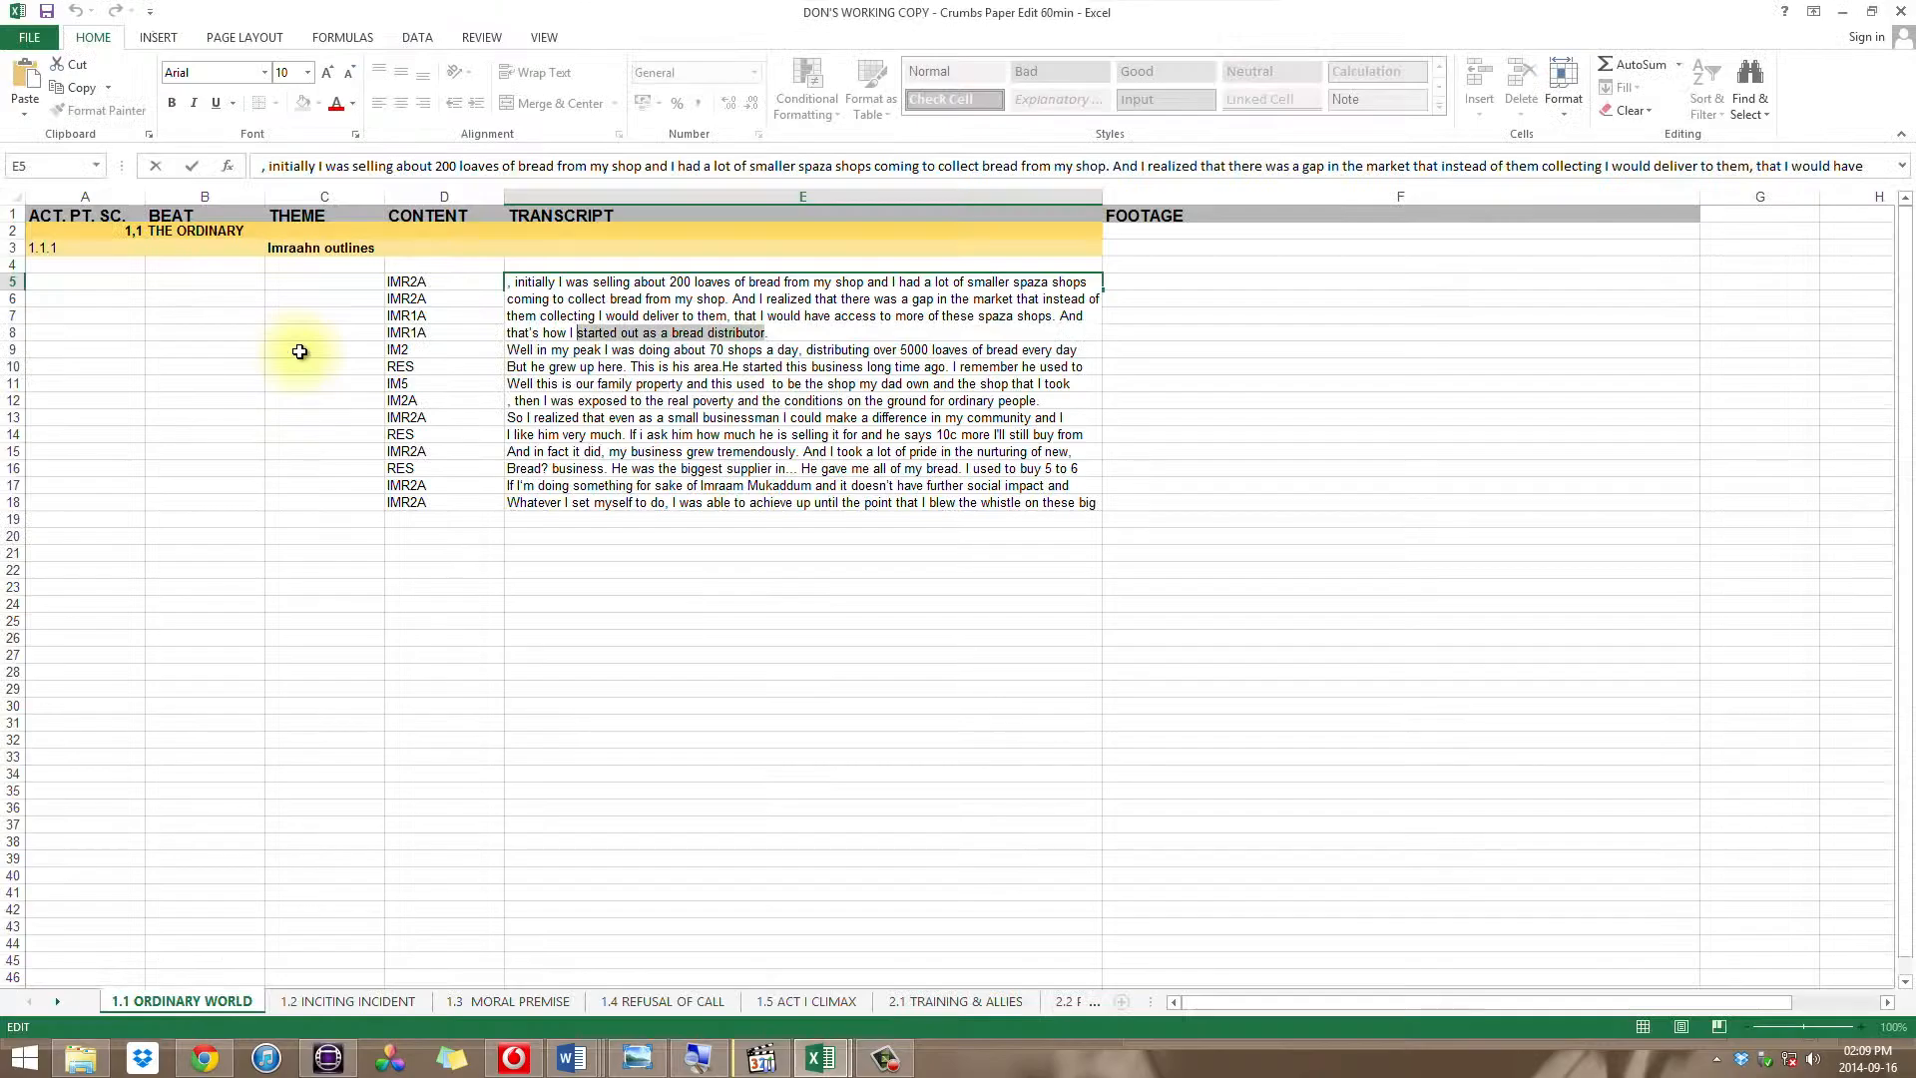
key(alt+Tab)
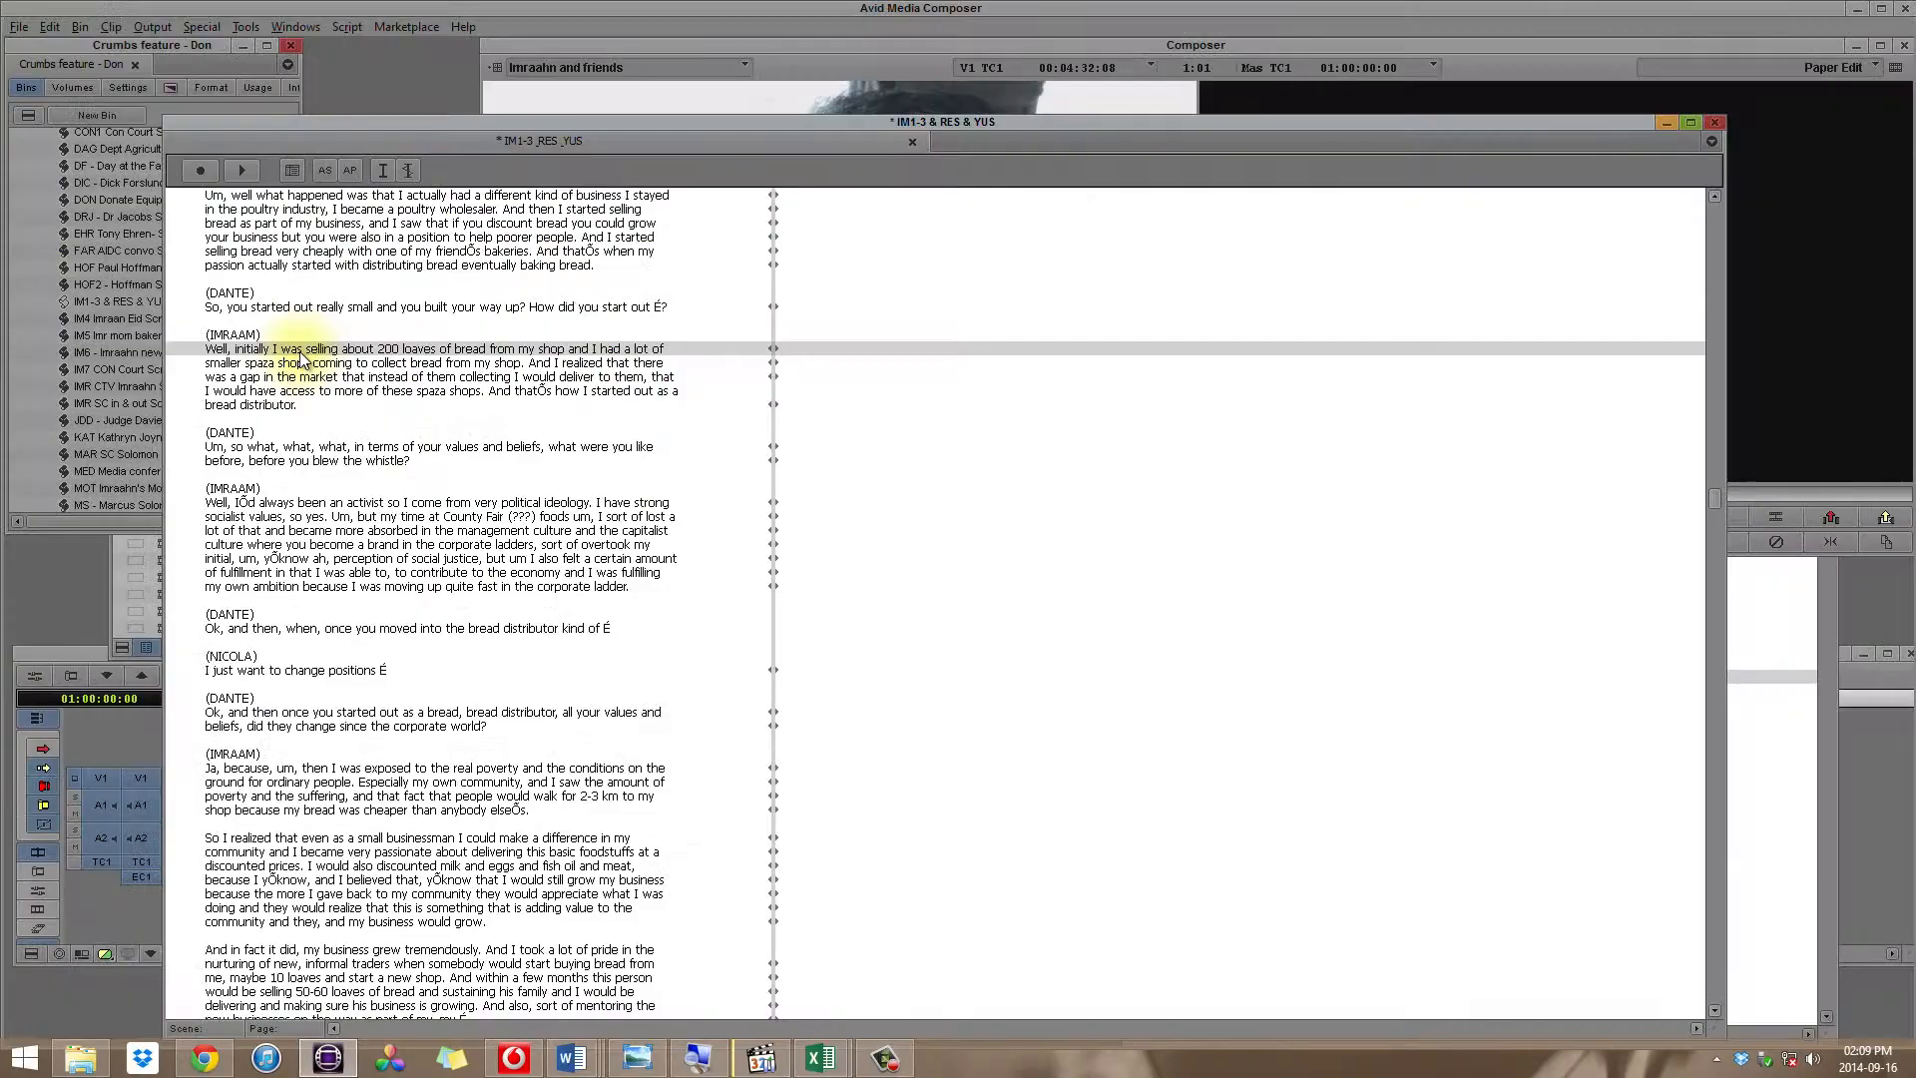
click(300, 355)
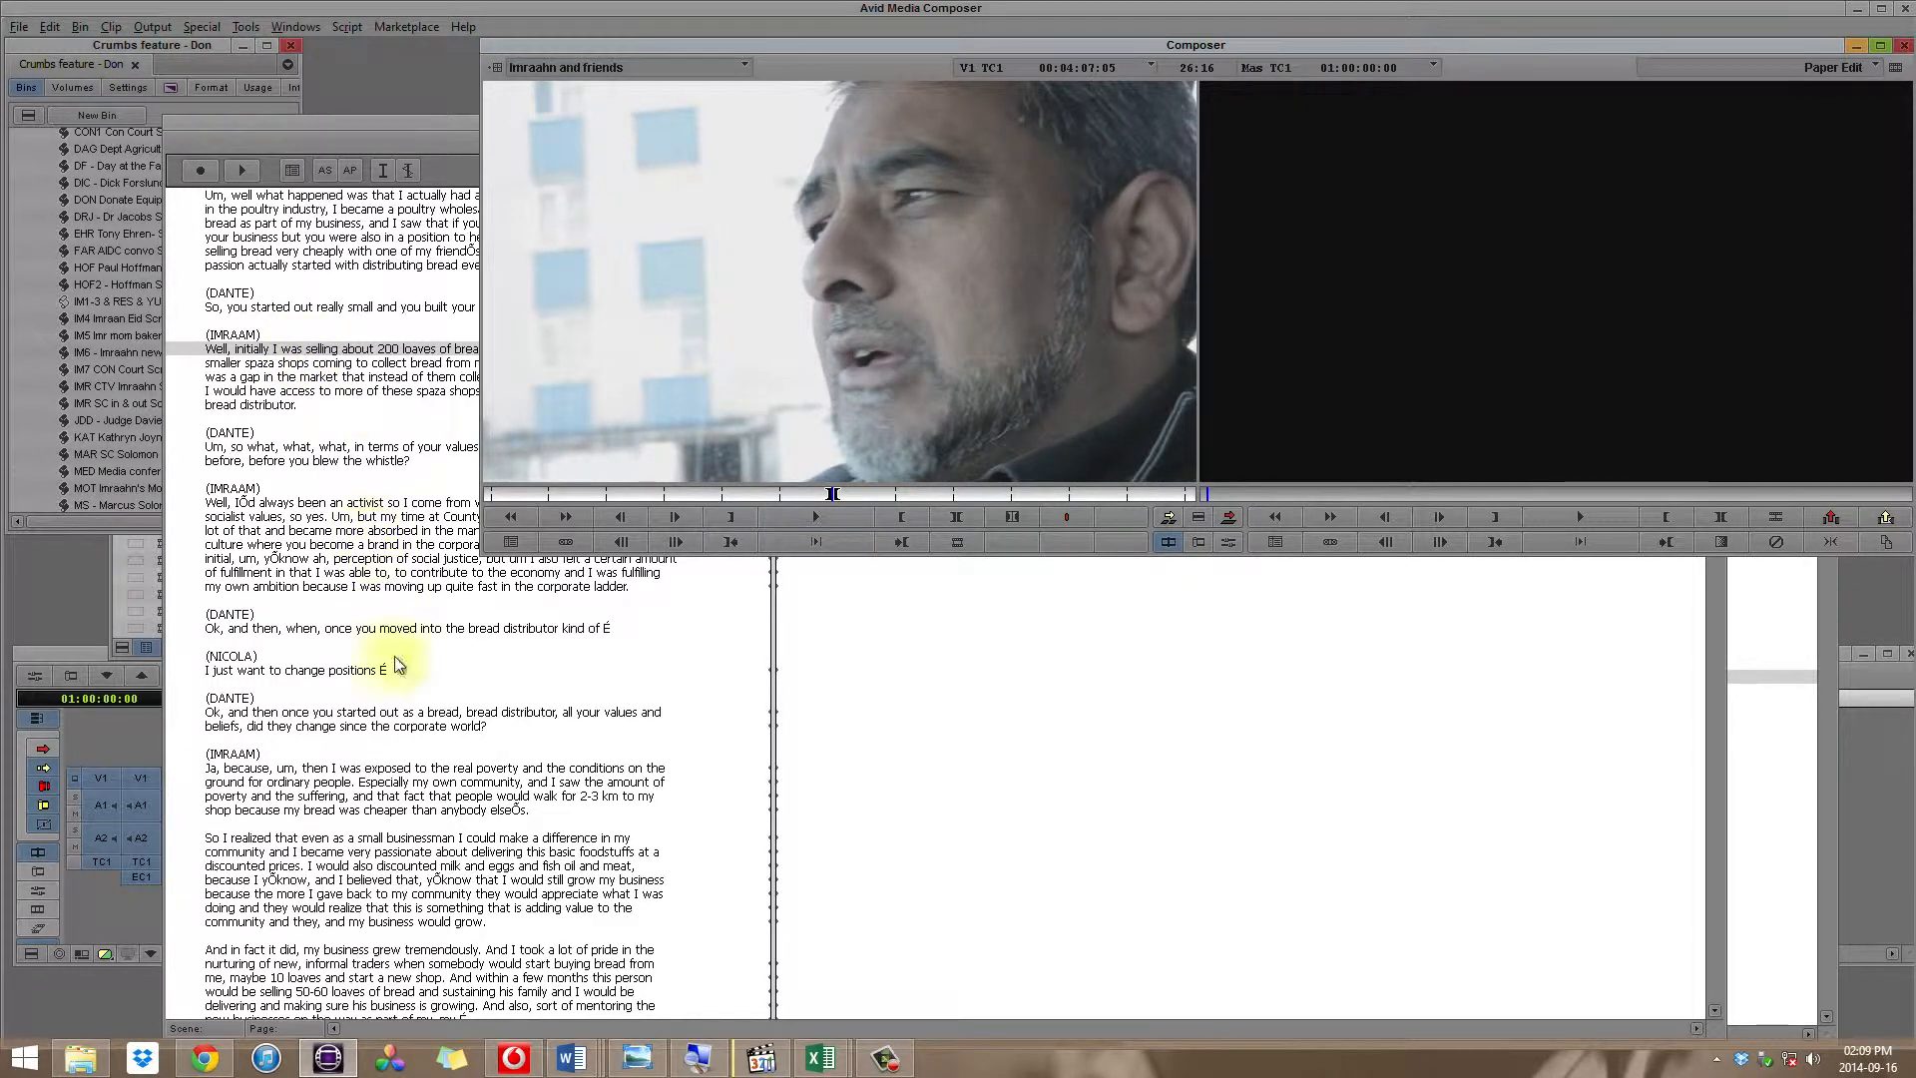
Step: Overwrite the marked interview section into the Paper Edit sequence and check it in the timeline
key(b)
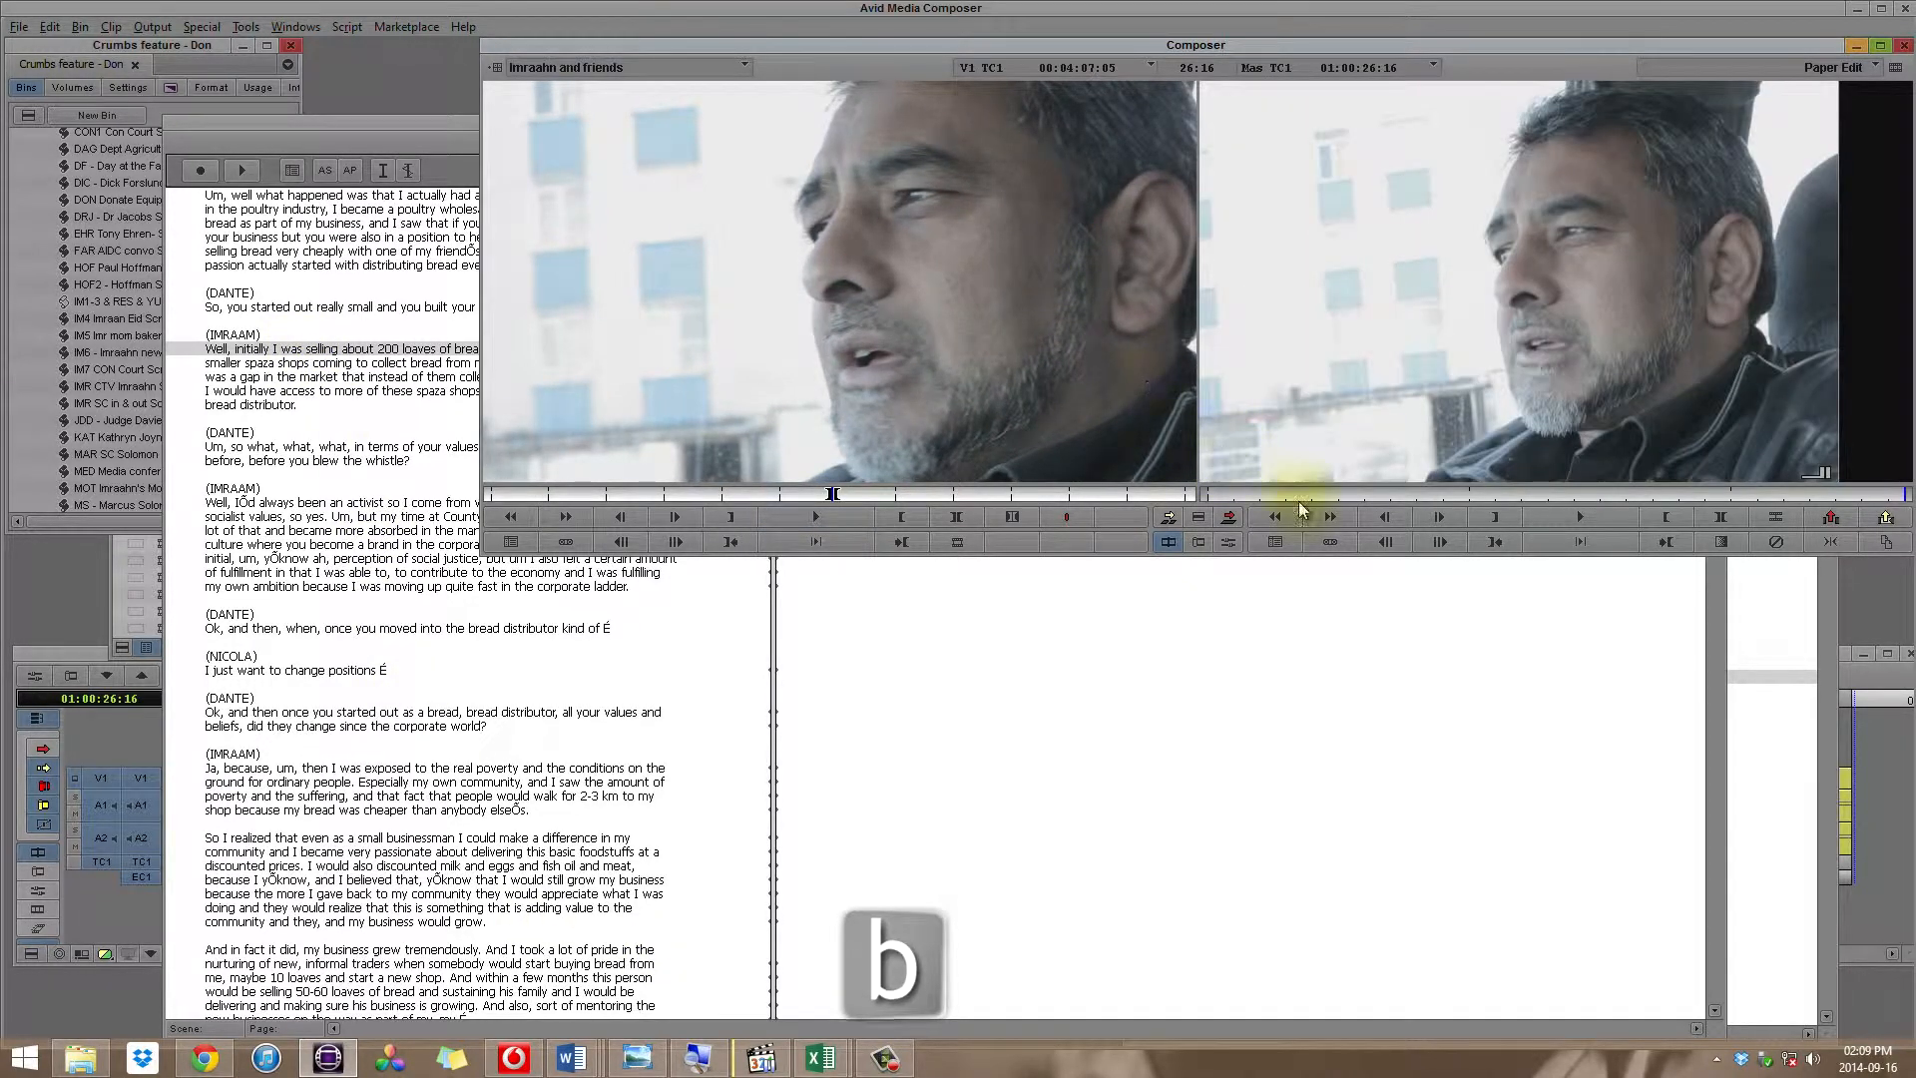
click(1894, 777)
click(407, 701)
drag(404, 700, 1908, 762)
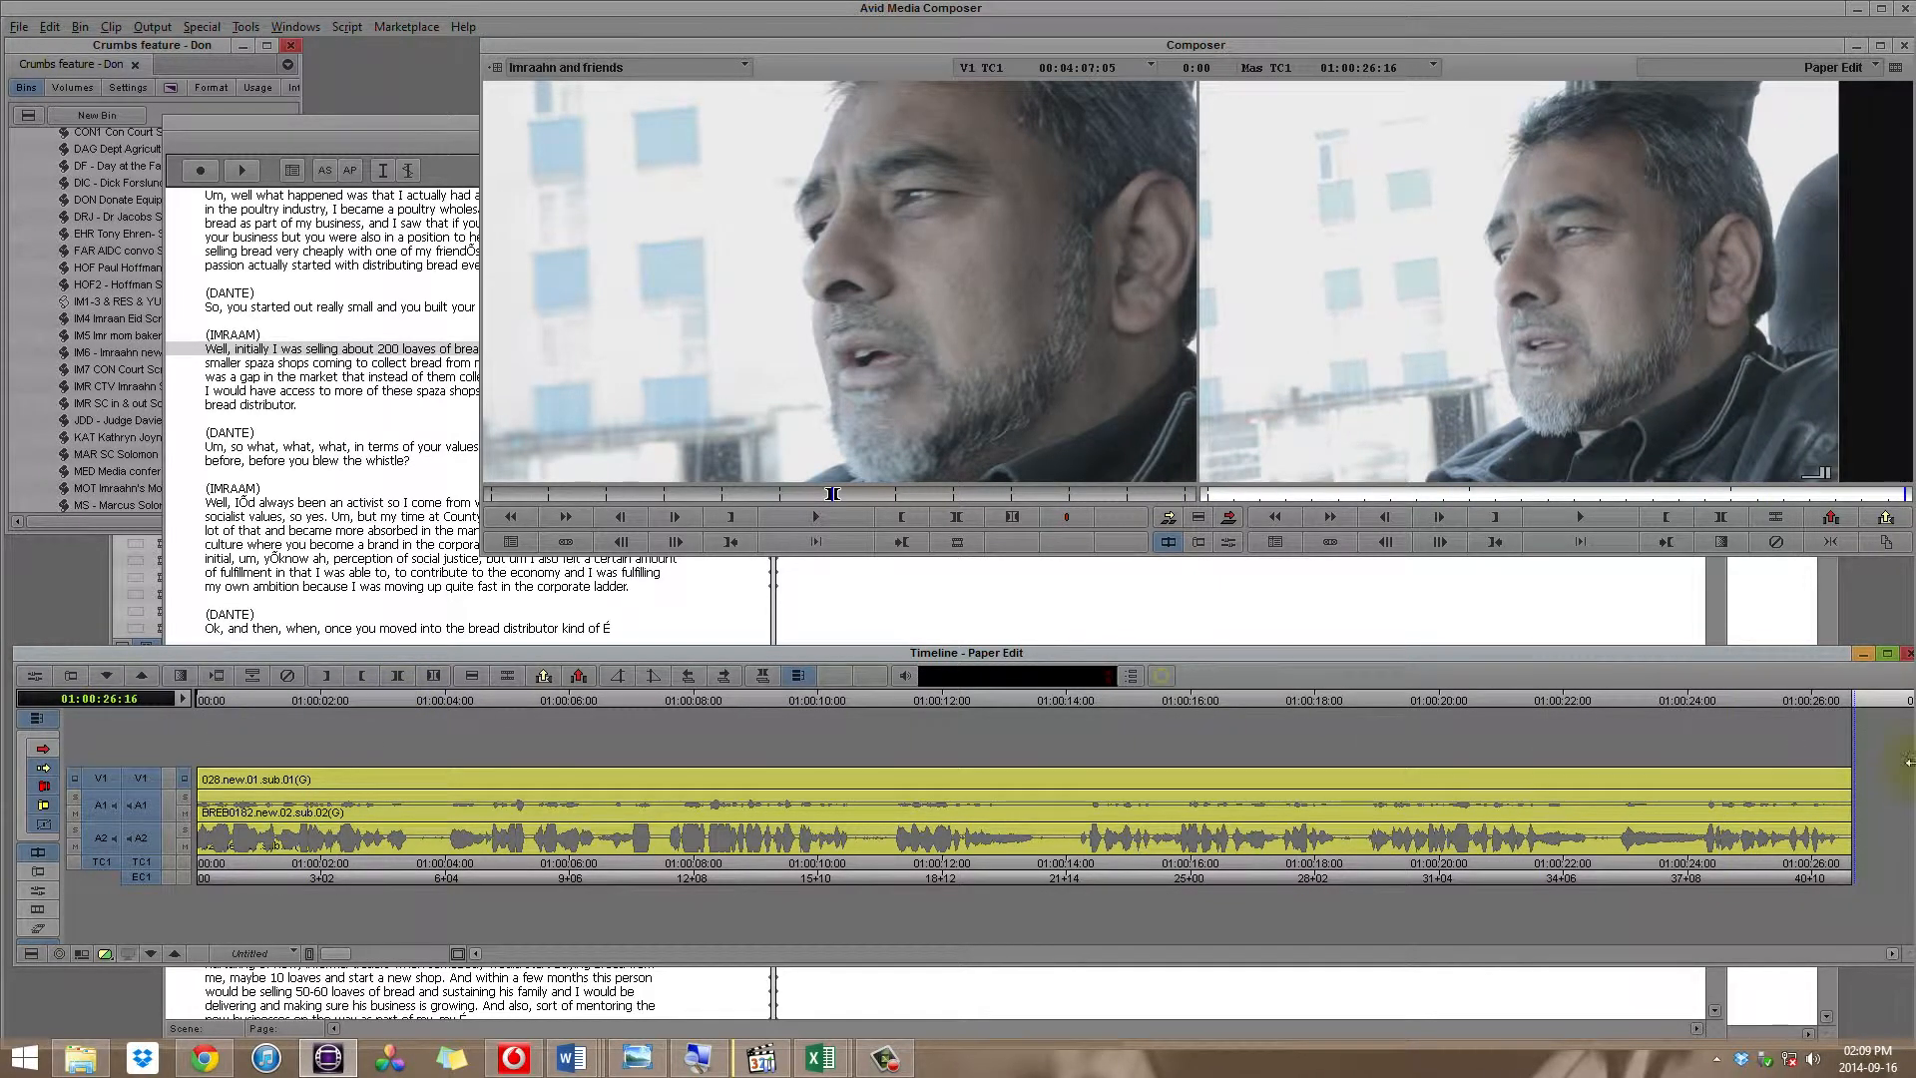
Step: Switch to the DON'S WORKING COPY paper edit in Excel and select the transcript quote in cell E6
click(830, 1058)
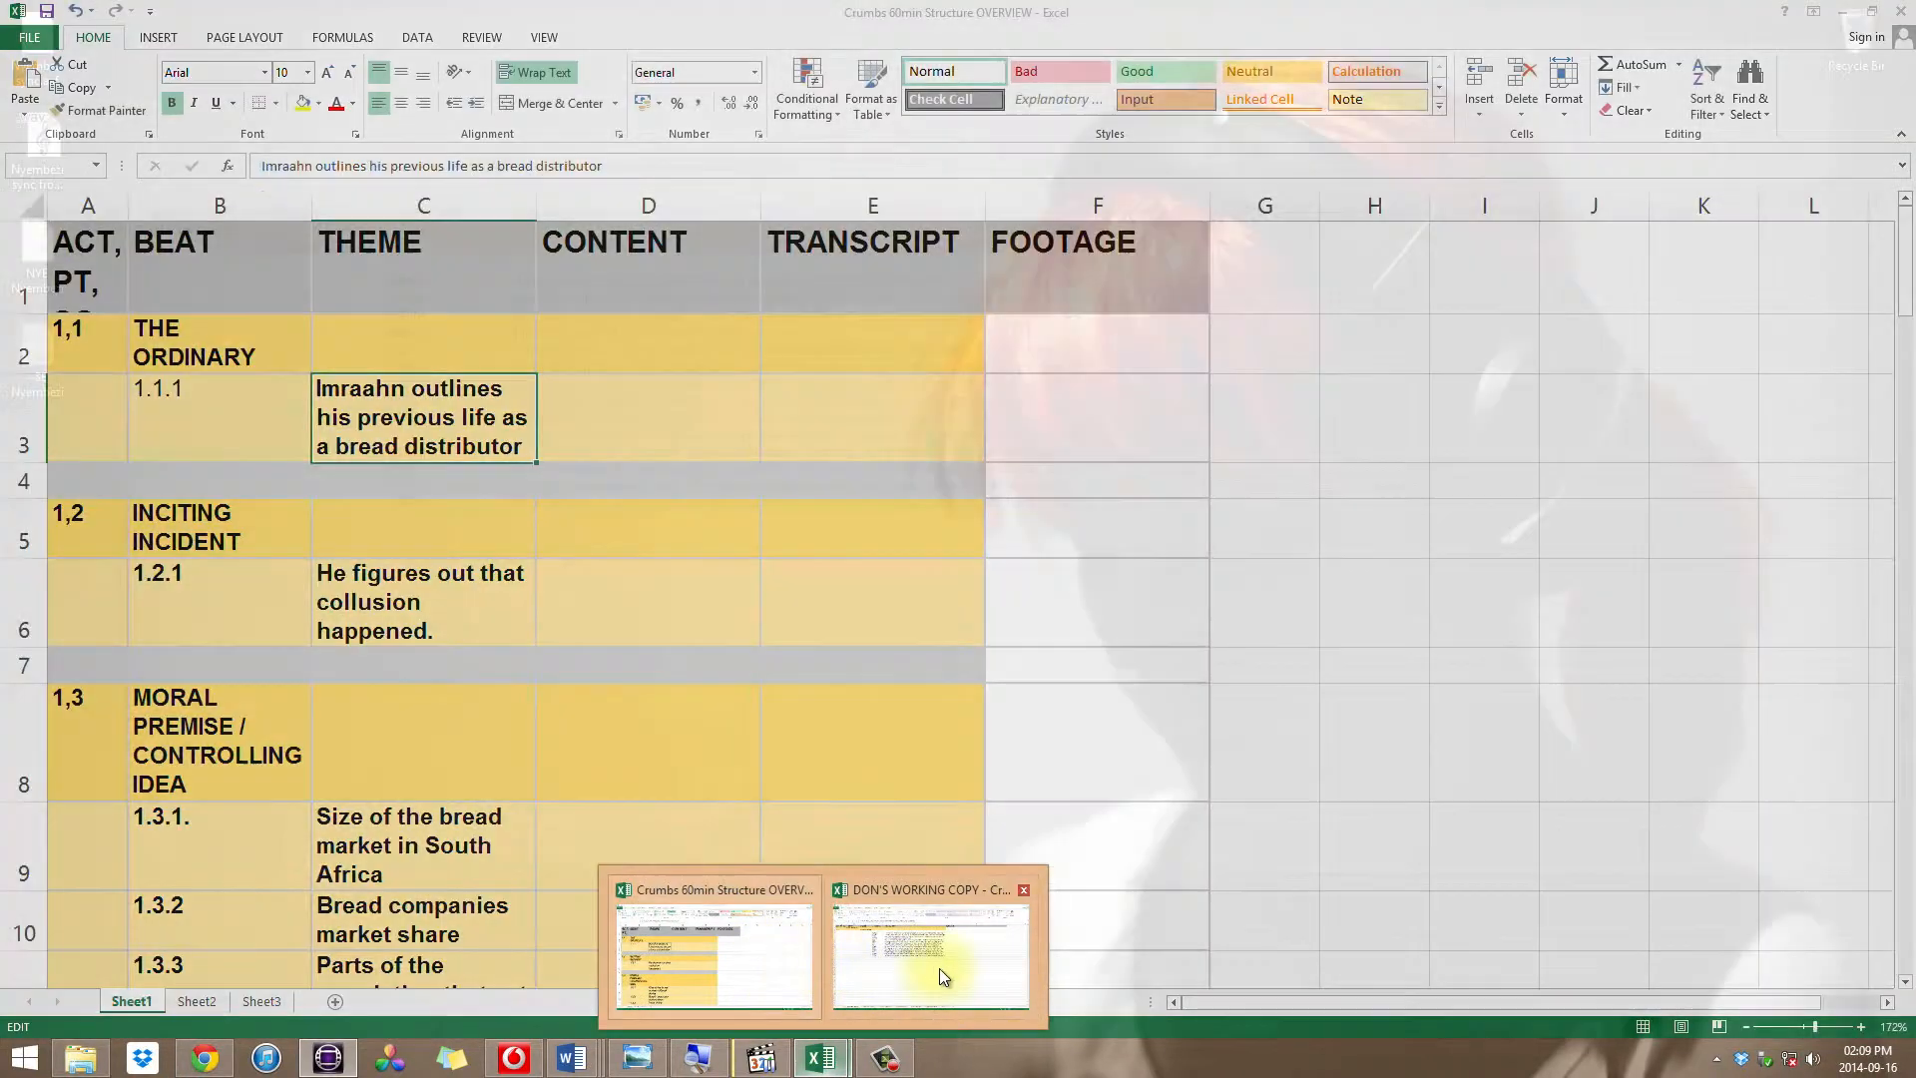
click(933, 960)
click(743, 418)
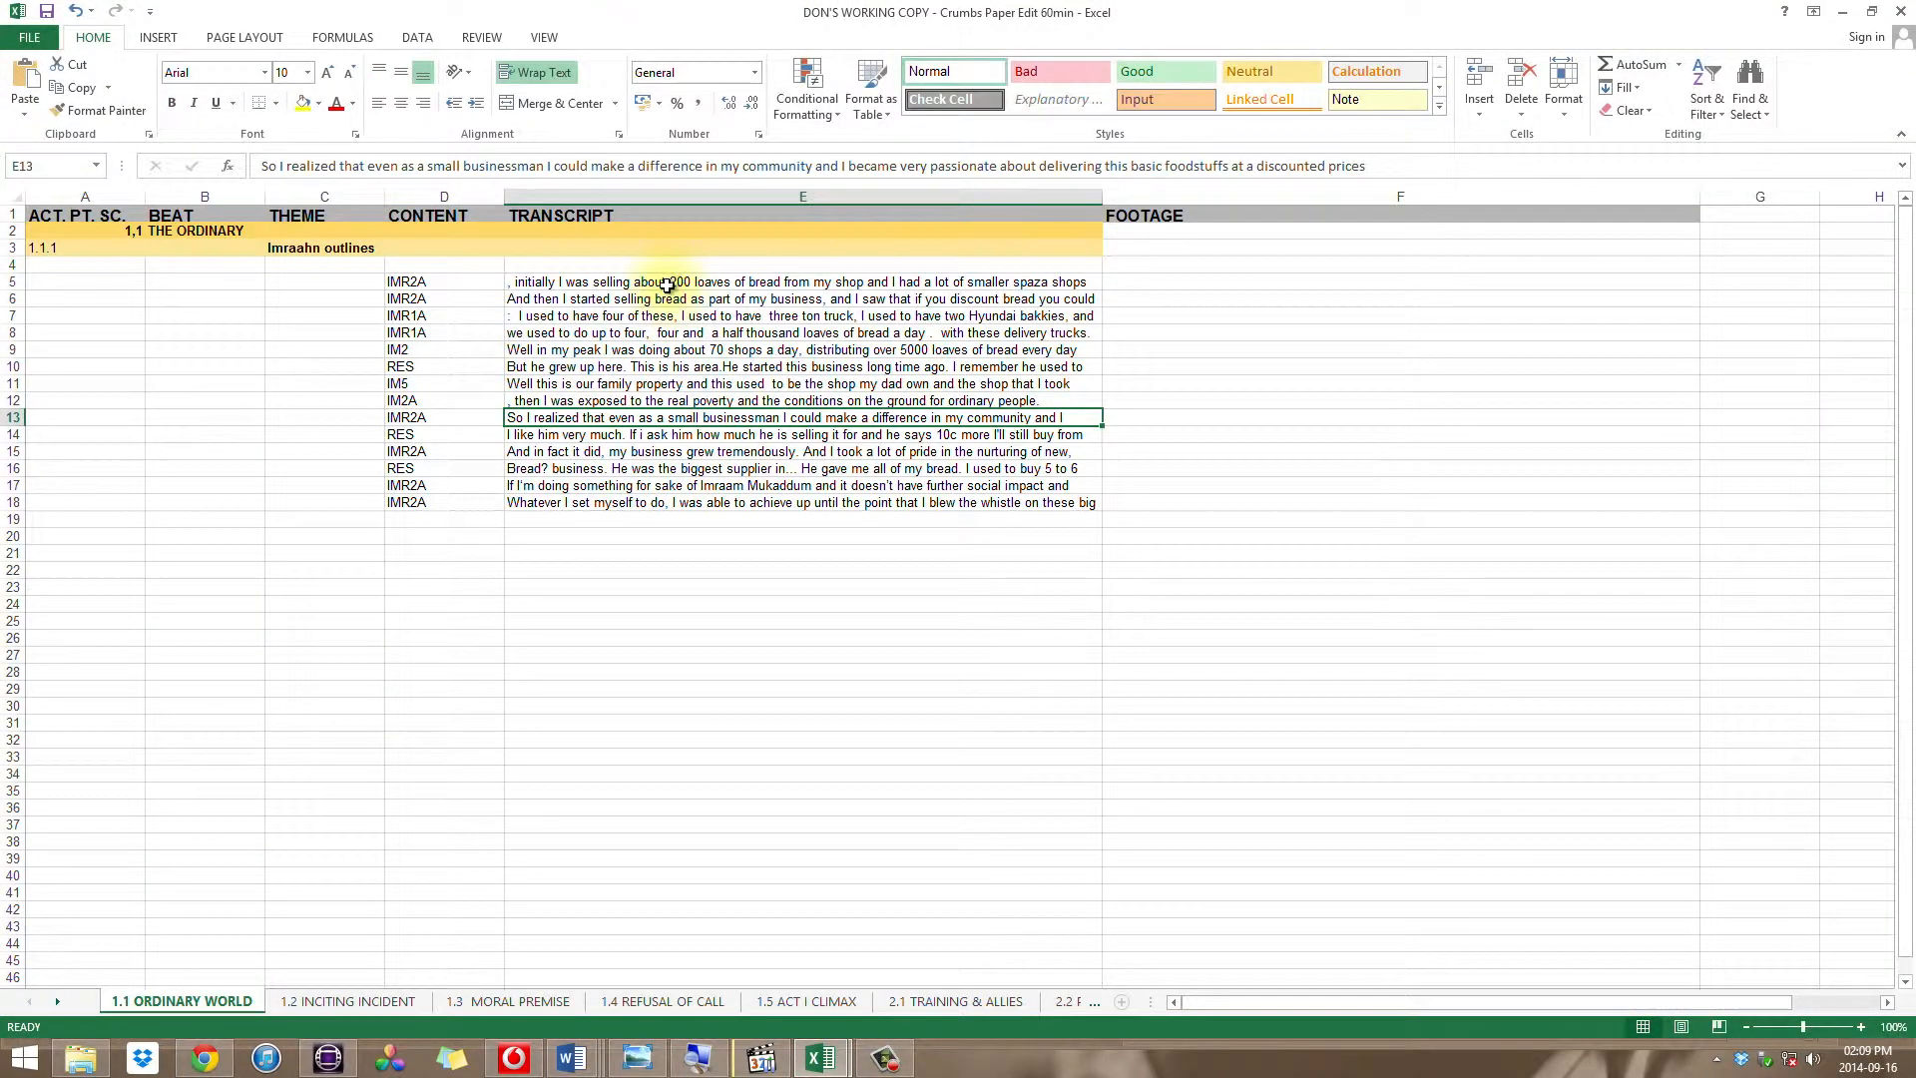
click(669, 283)
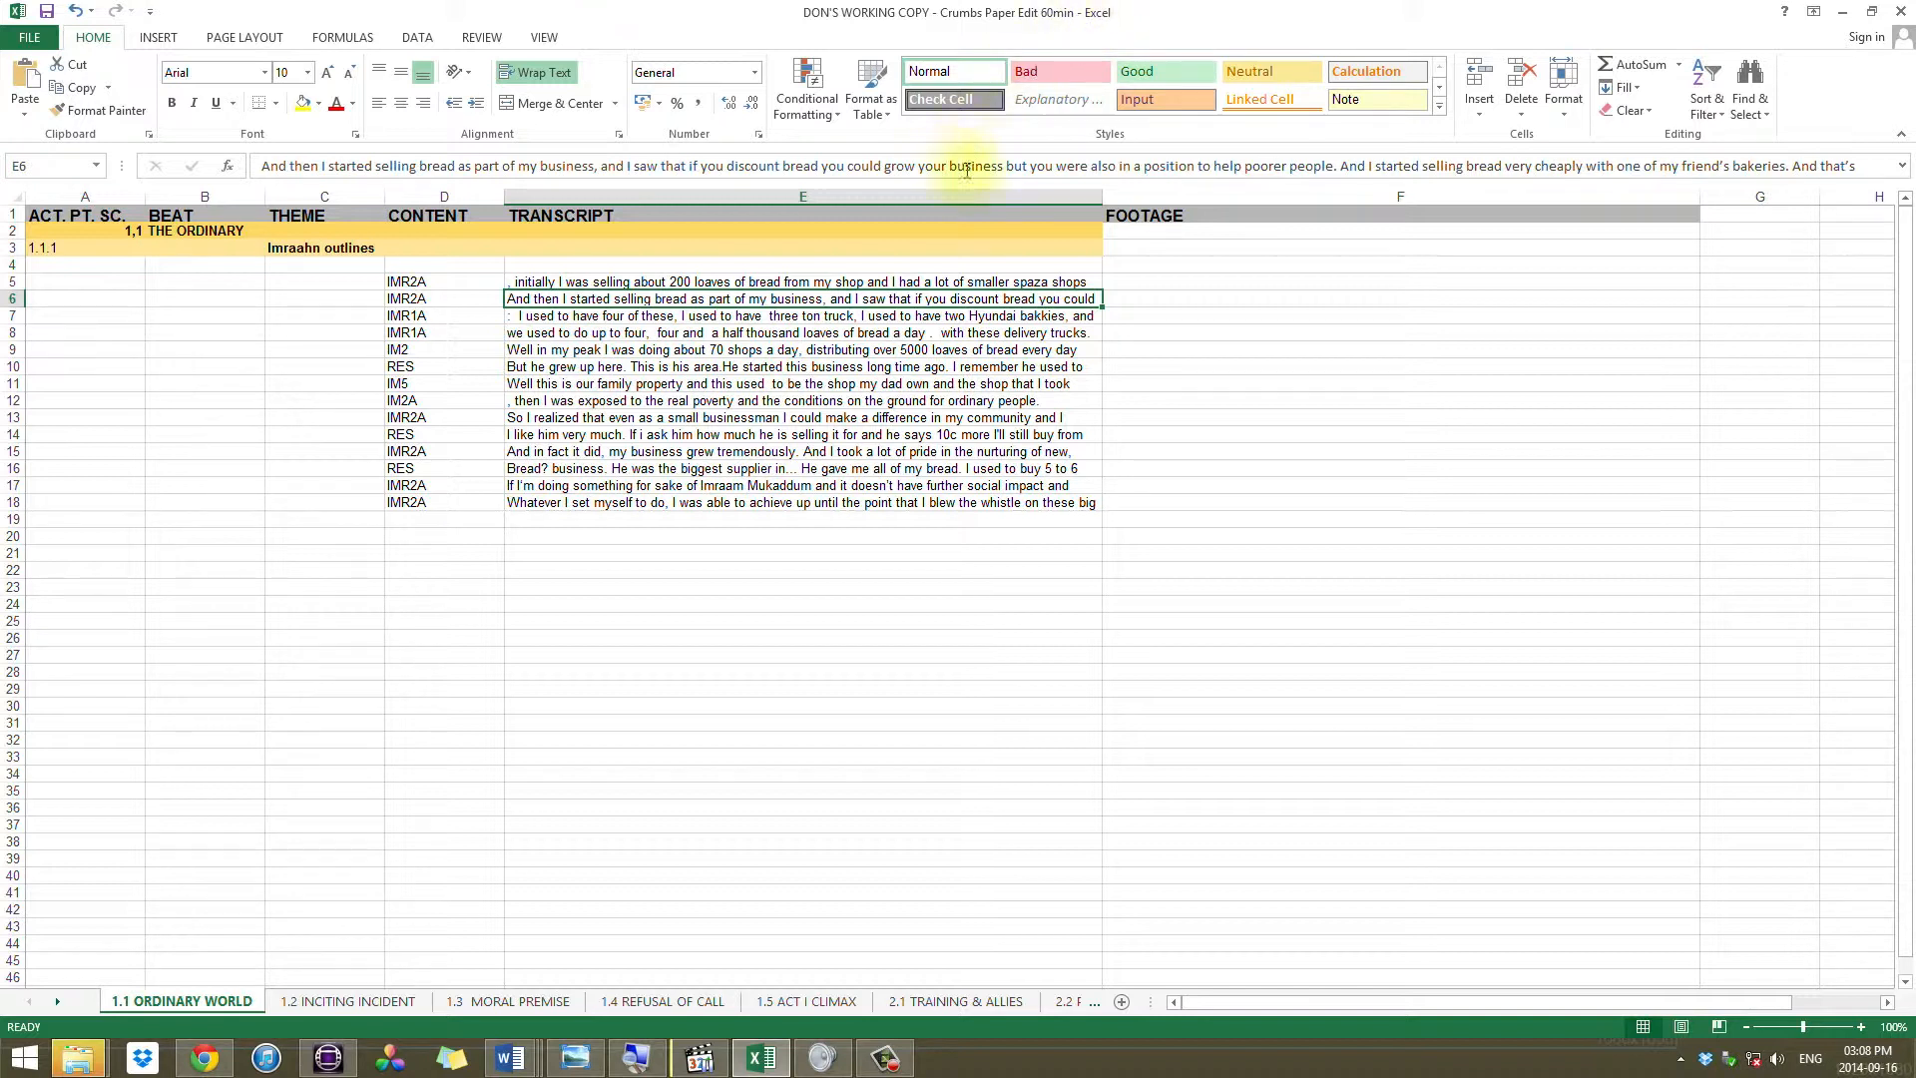
Step: Switch to Avid and look over the assembally 1st pass sequence through to its end
click(330, 1060)
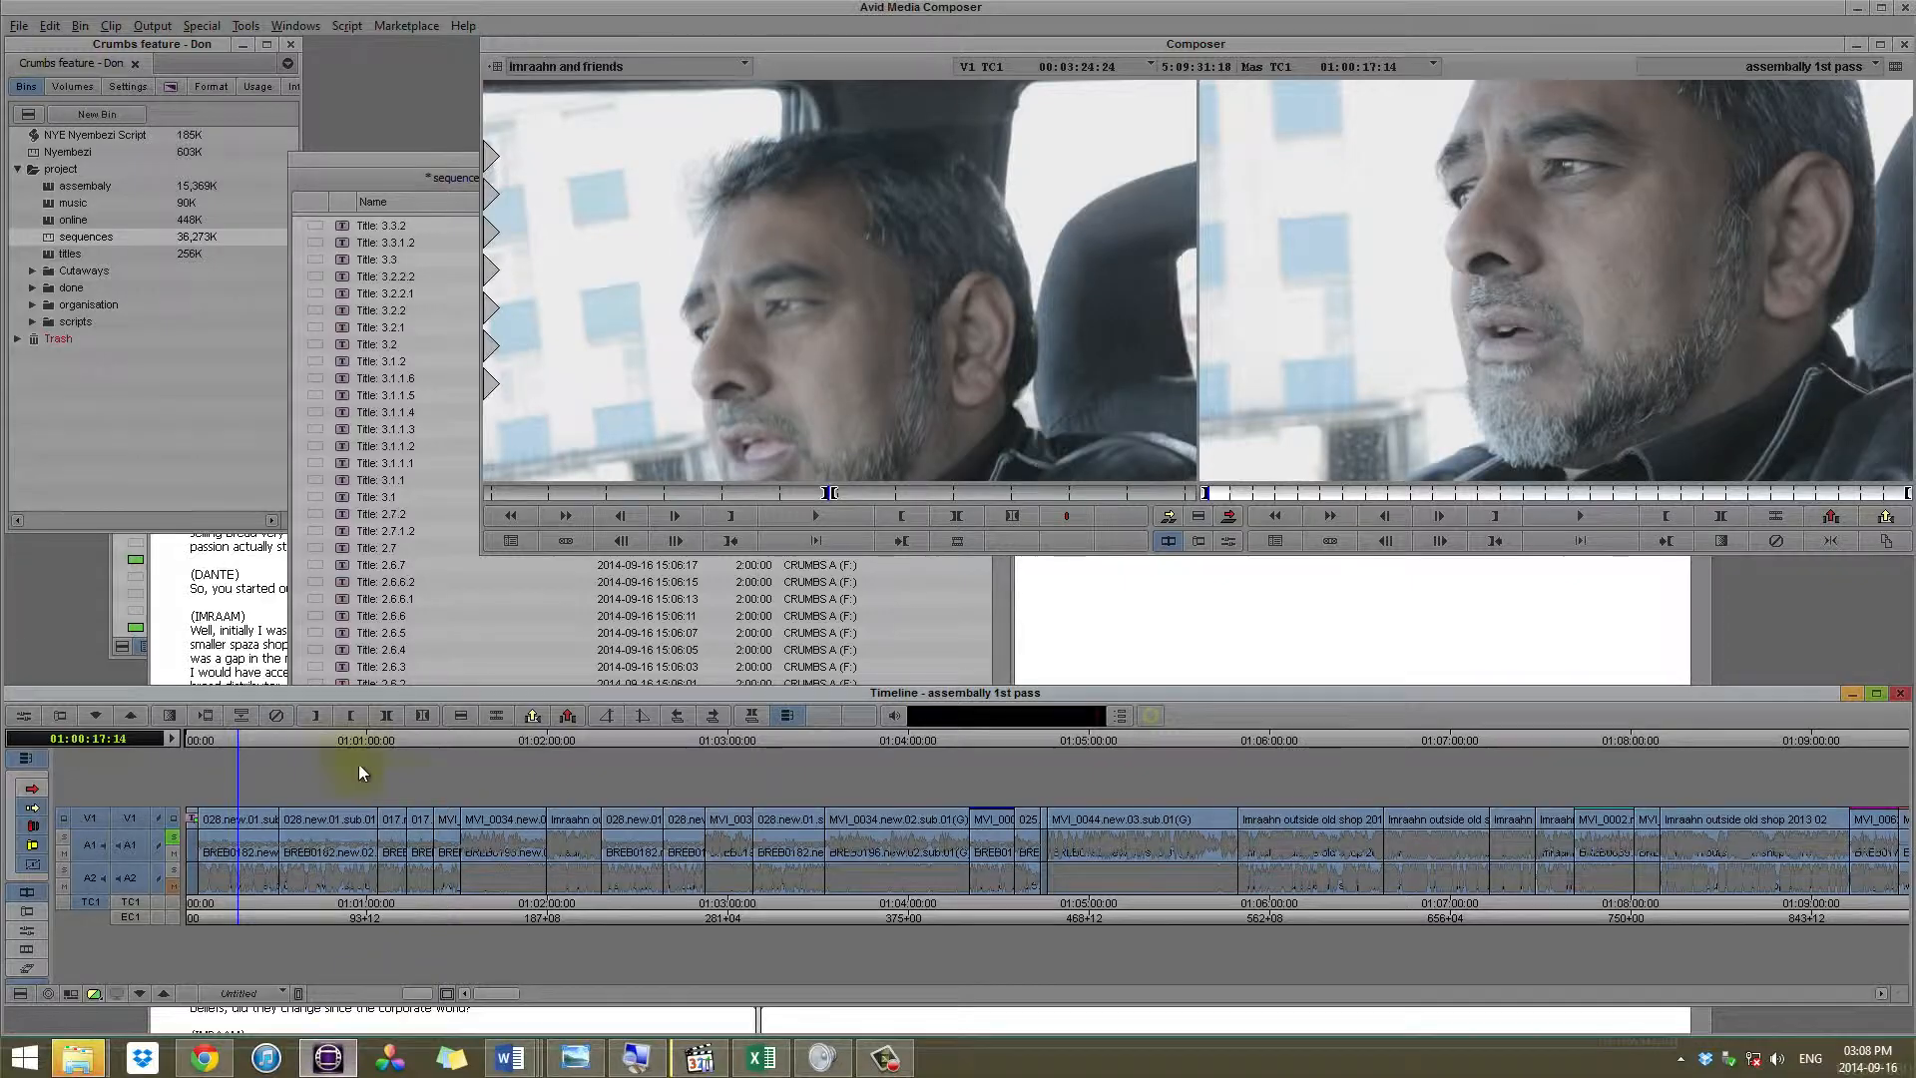
drag(287, 740, 900, 738)
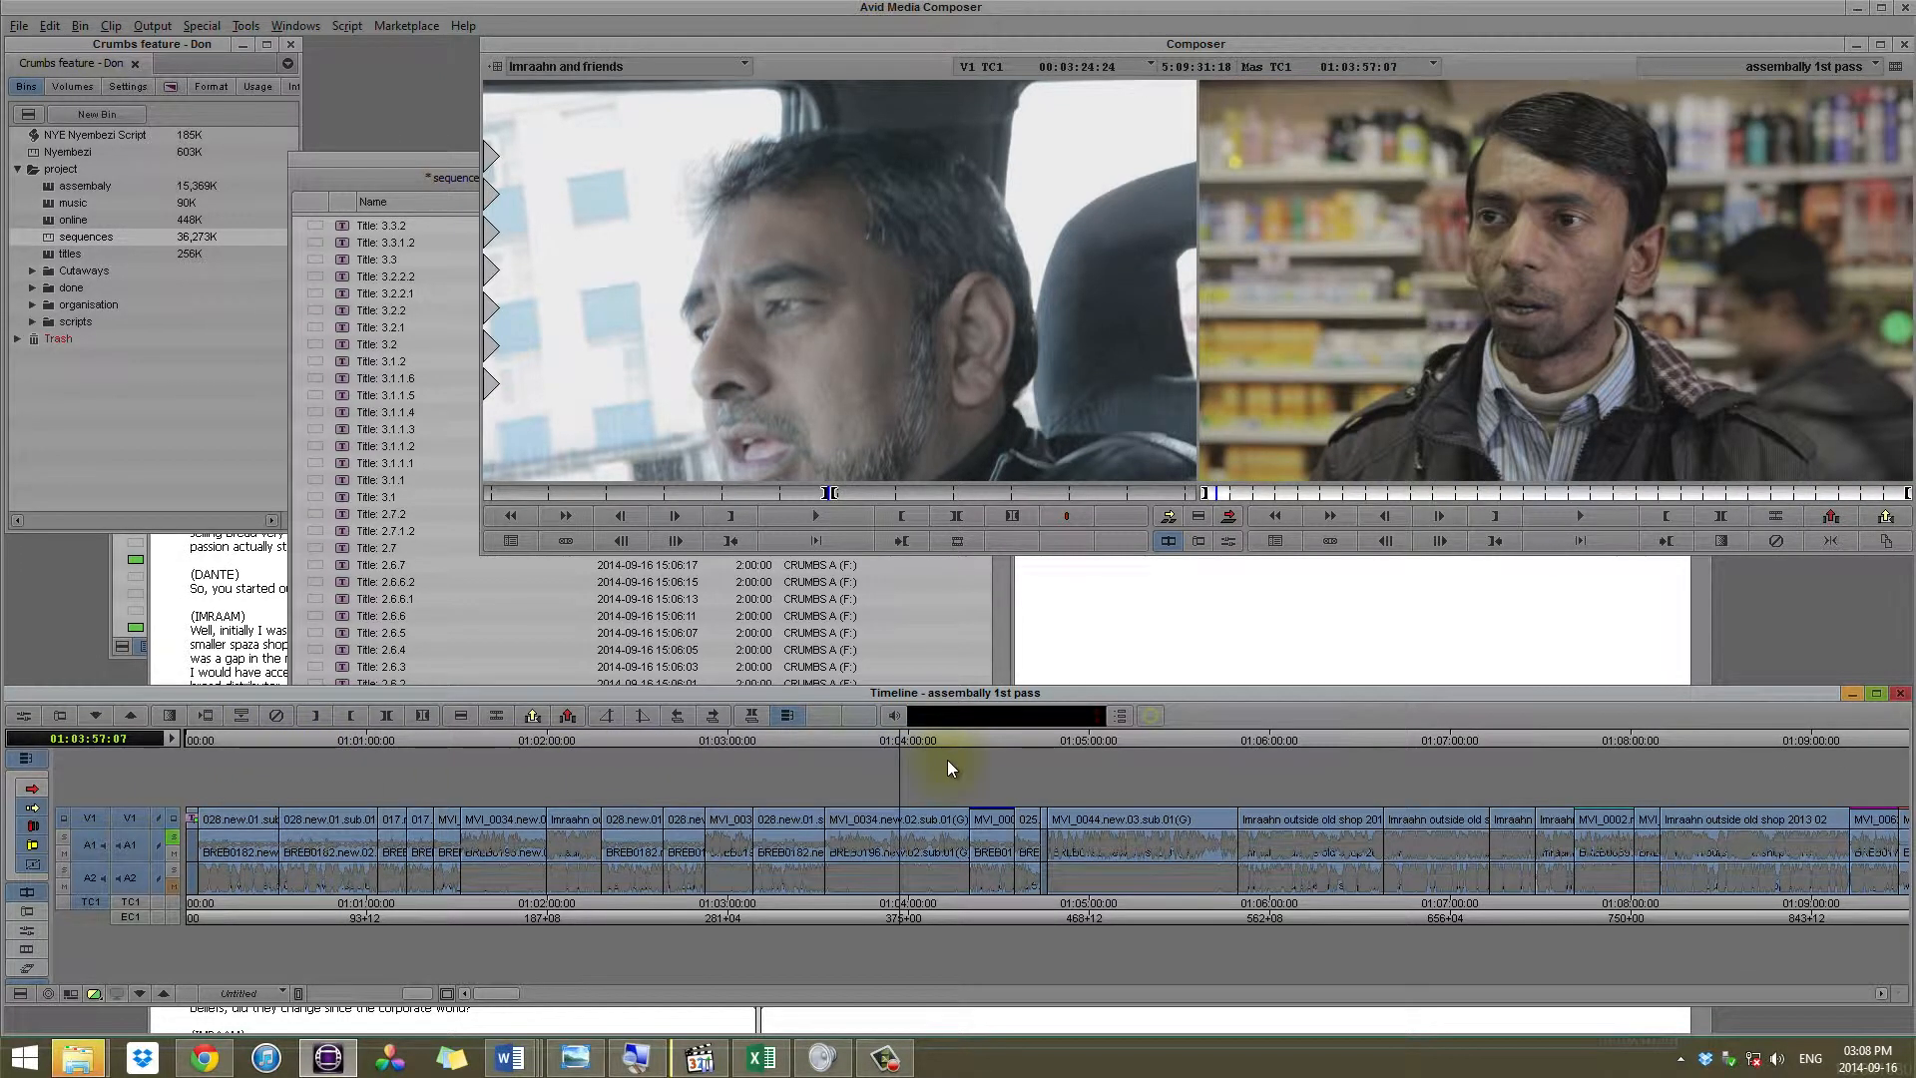
key(ctrl+/)
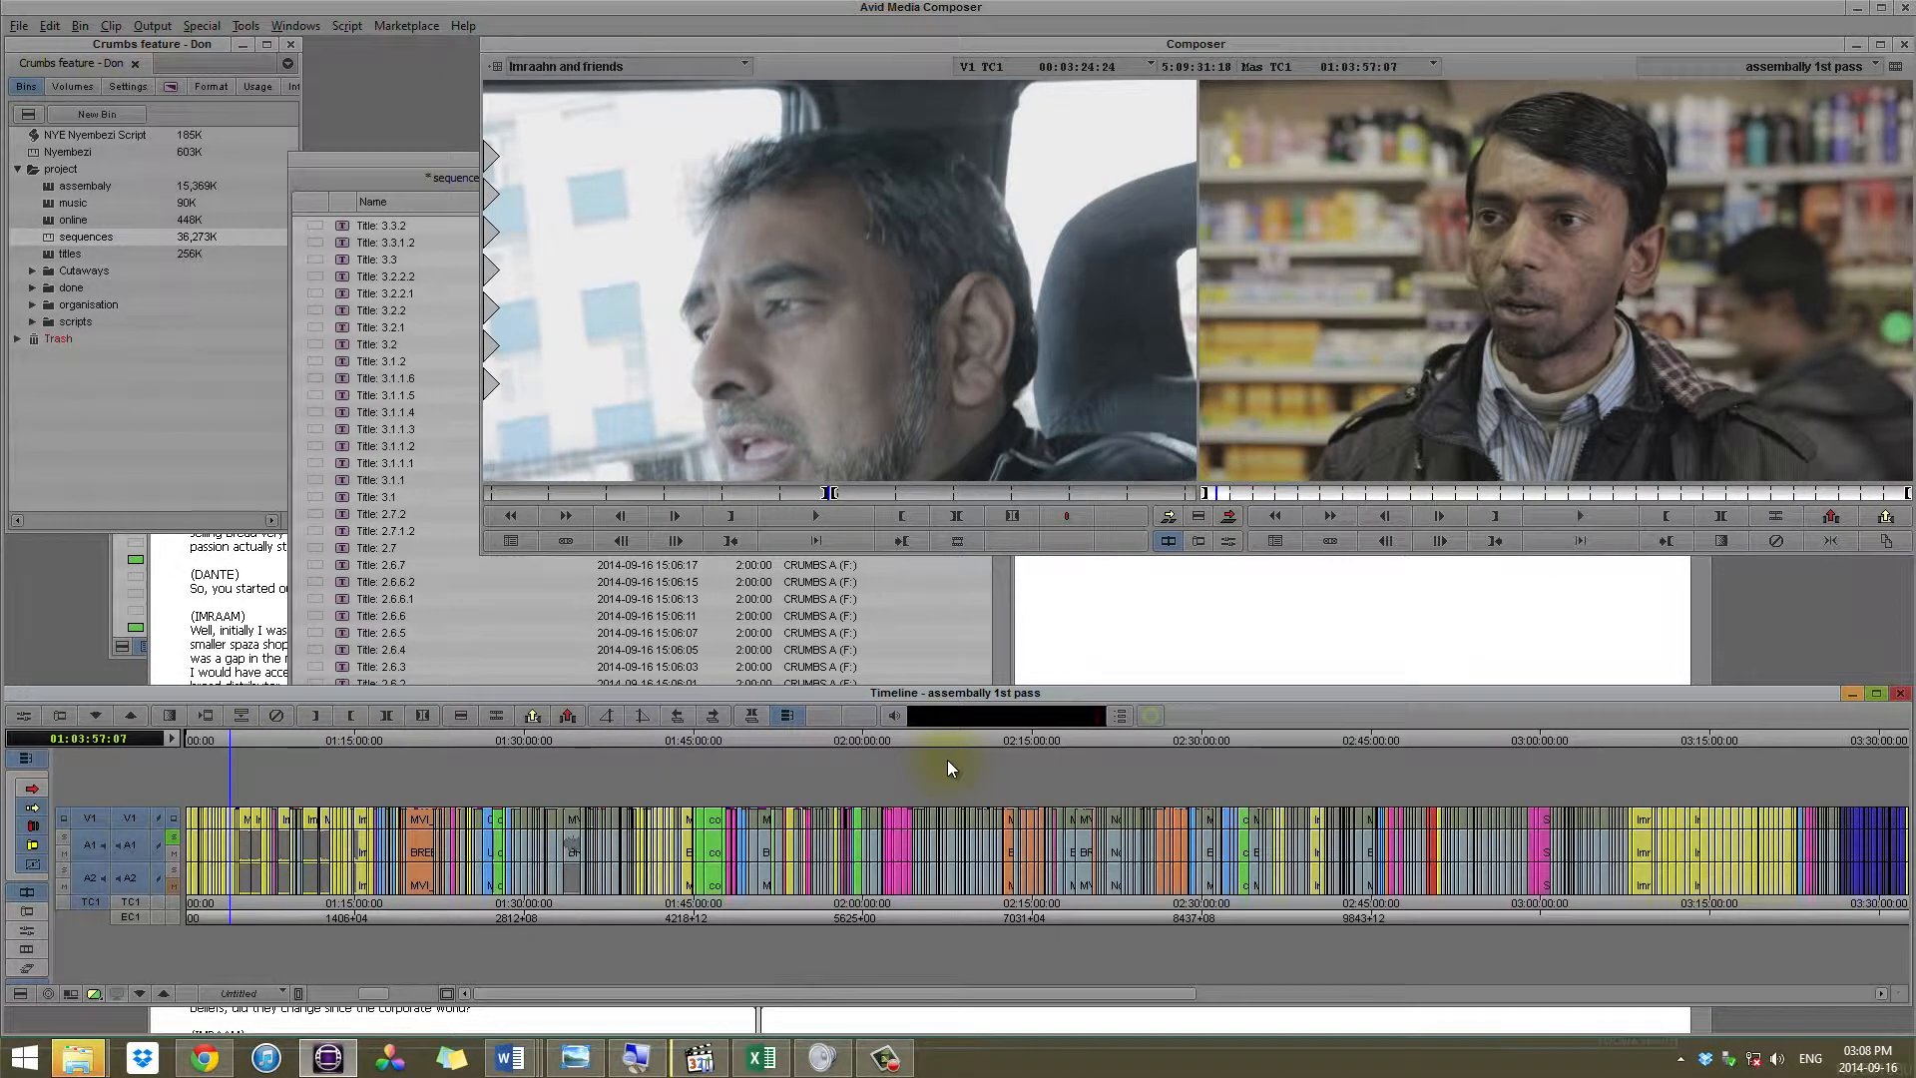
key(ctrl+[)
key(End)
key(ctrl+])
key(ctrl+])
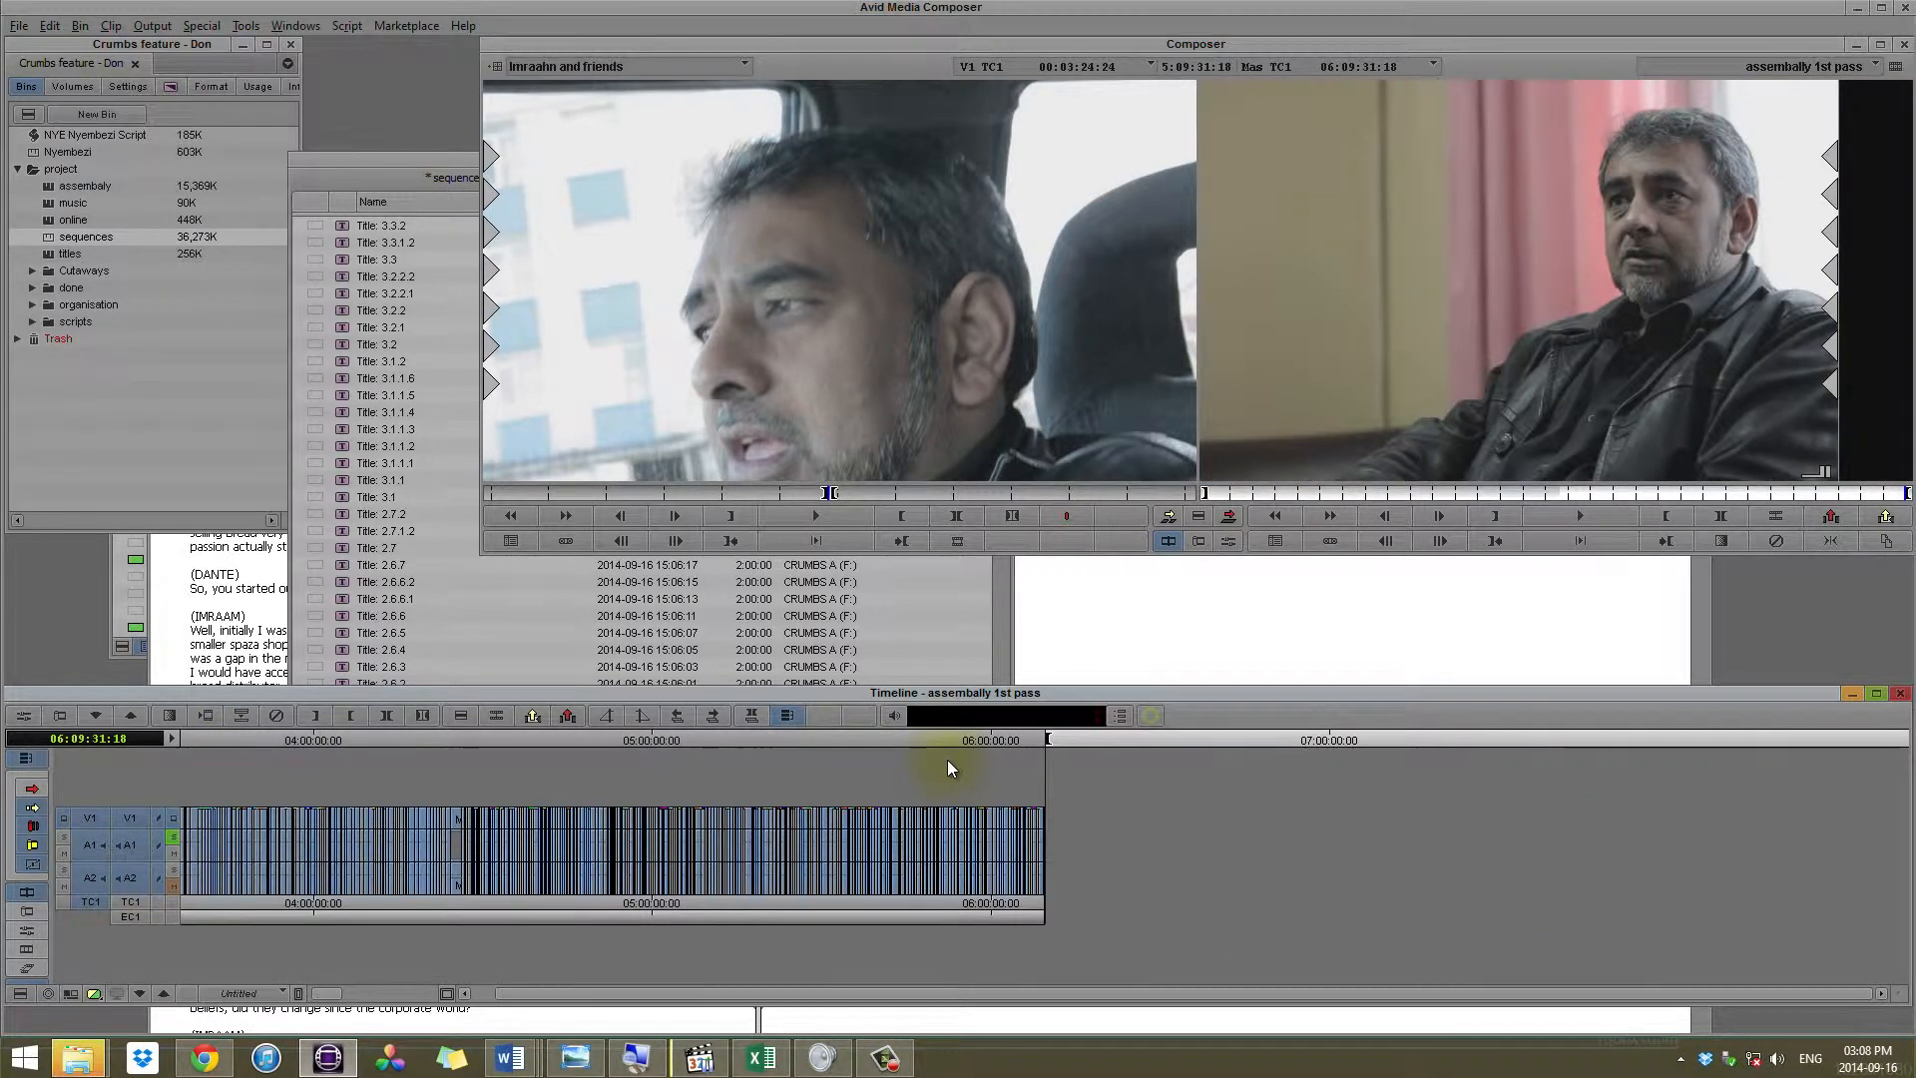
Step: Review the first sequence section from the 1.1 THE ORDINARY WORLD title to the 1.2 INCITING INCIDENT title
key(Home)
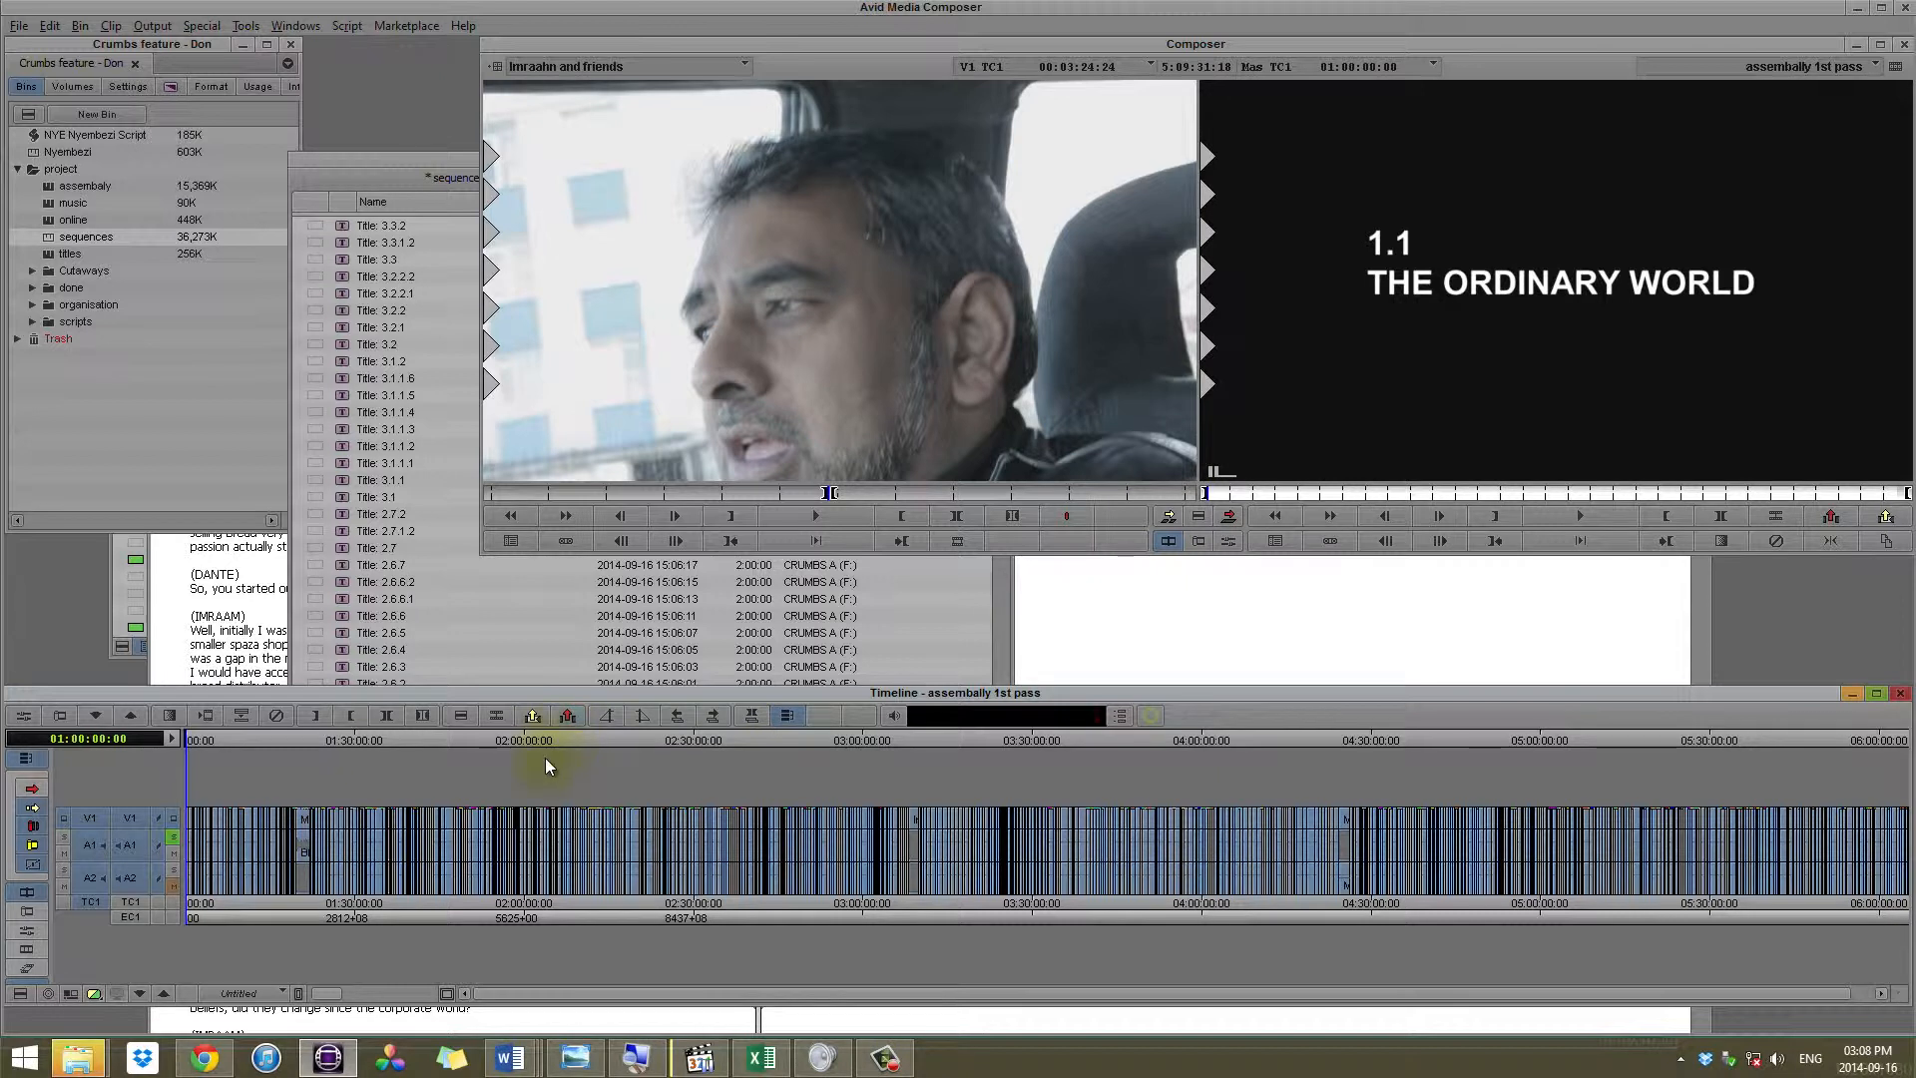
key(ctrl+])
key(ctrl+])
key(ctrl+])
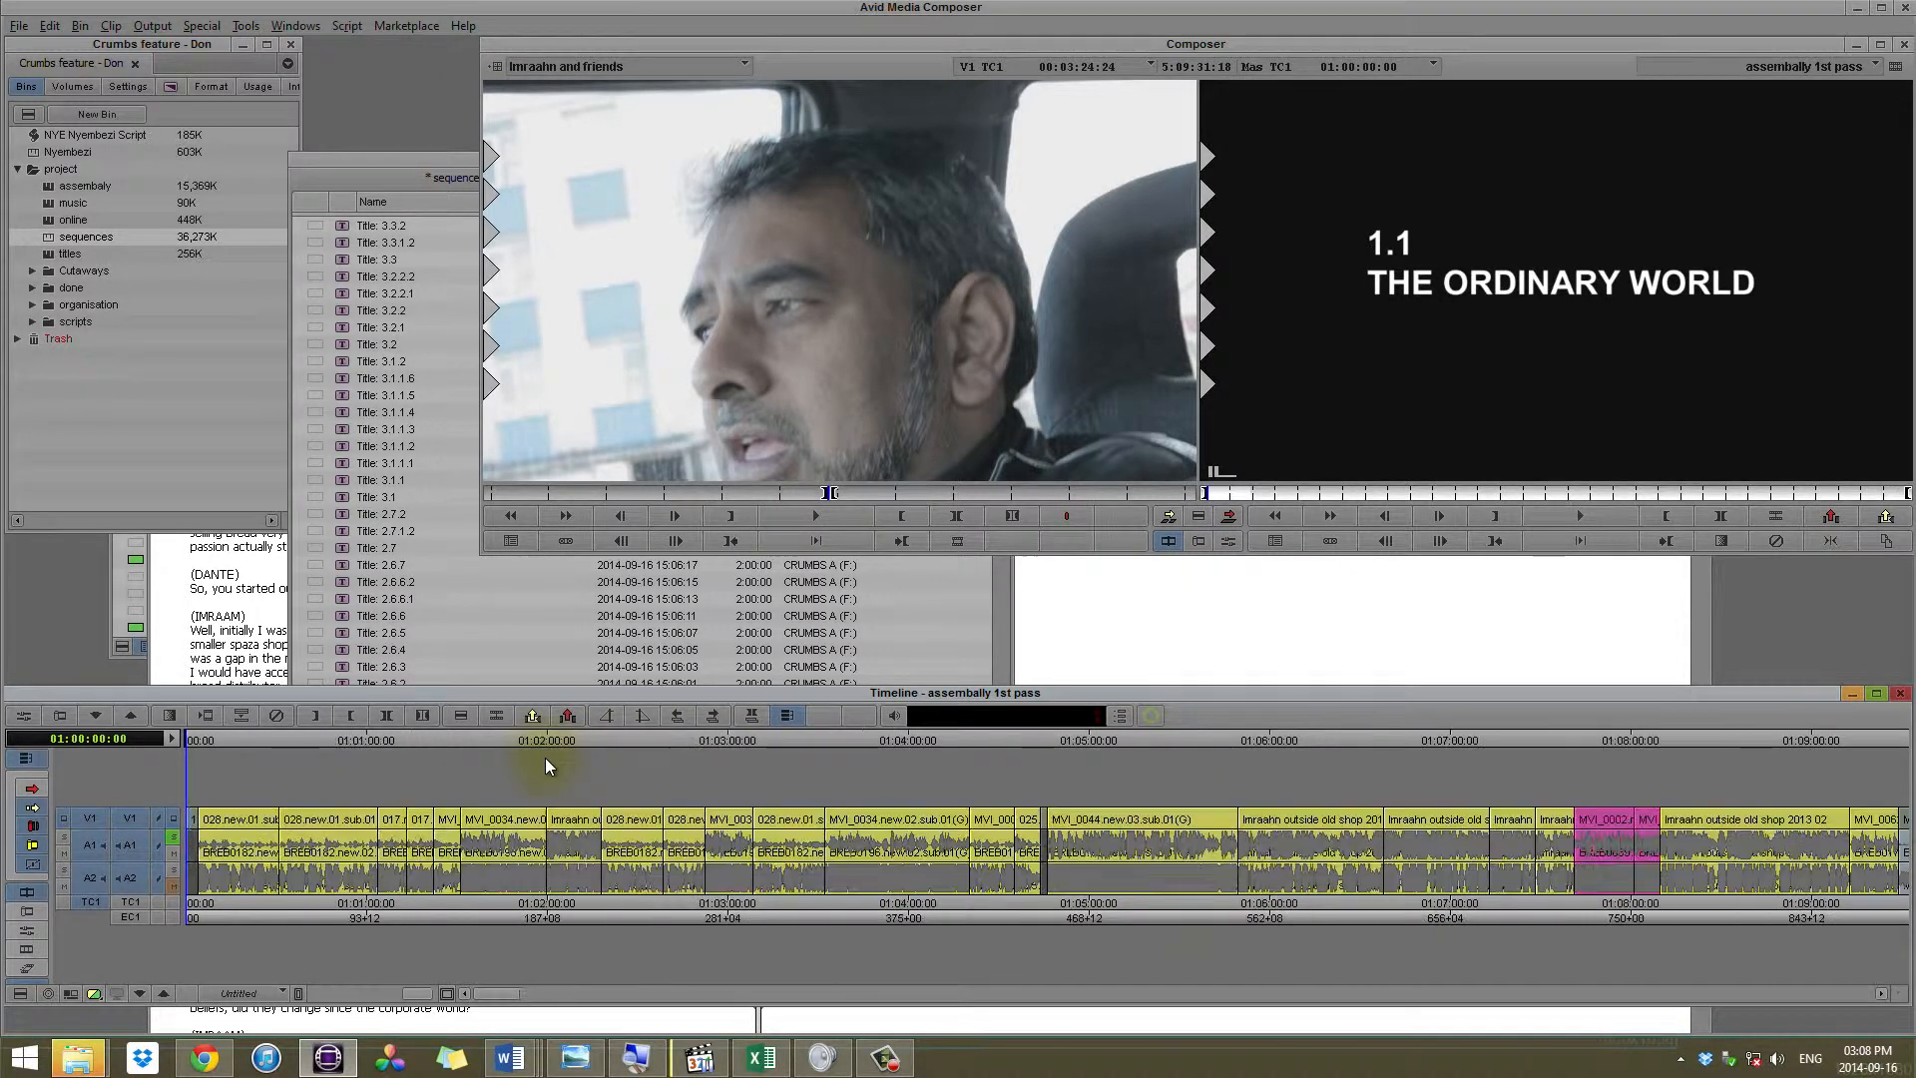
click(202, 742)
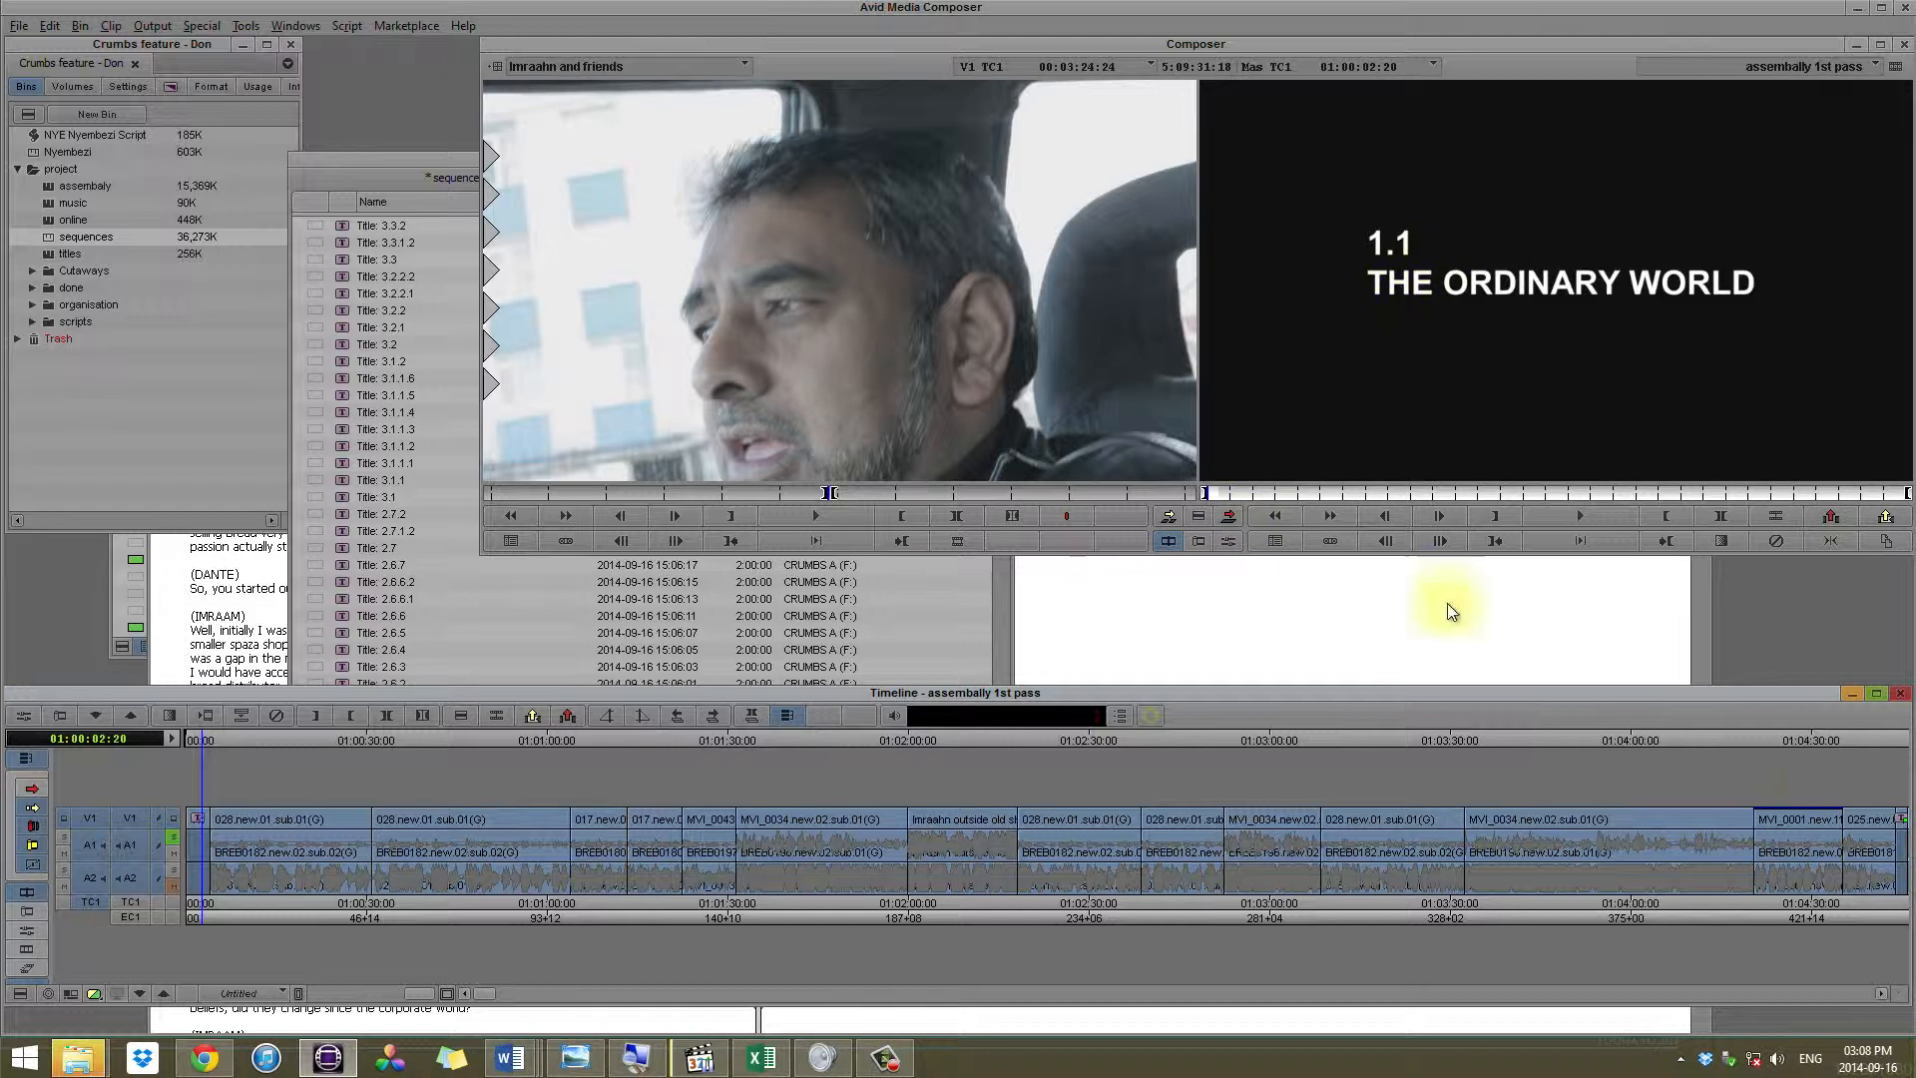
click(1901, 744)
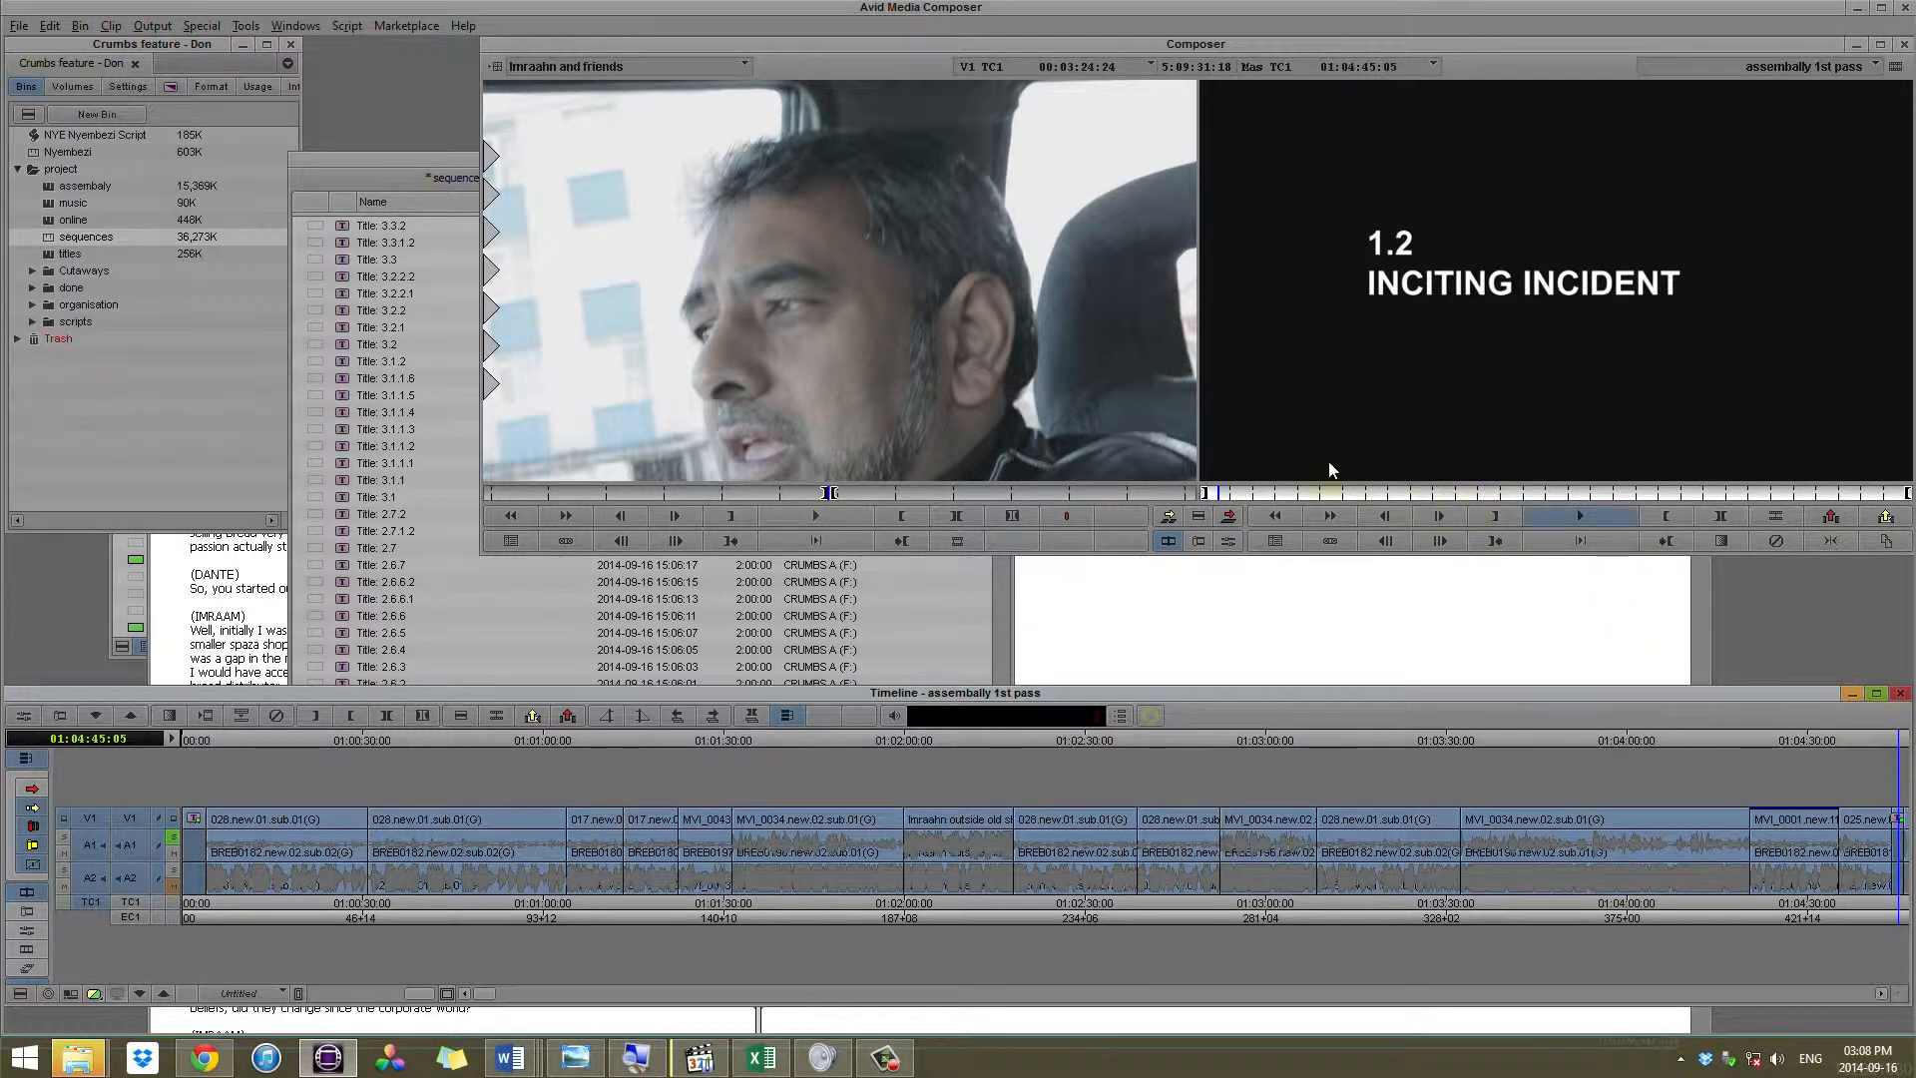
Step: Return to the start of the sequence and scrub through the first two 028.new.01 interview clips
drag(1223, 499, 948, 746)
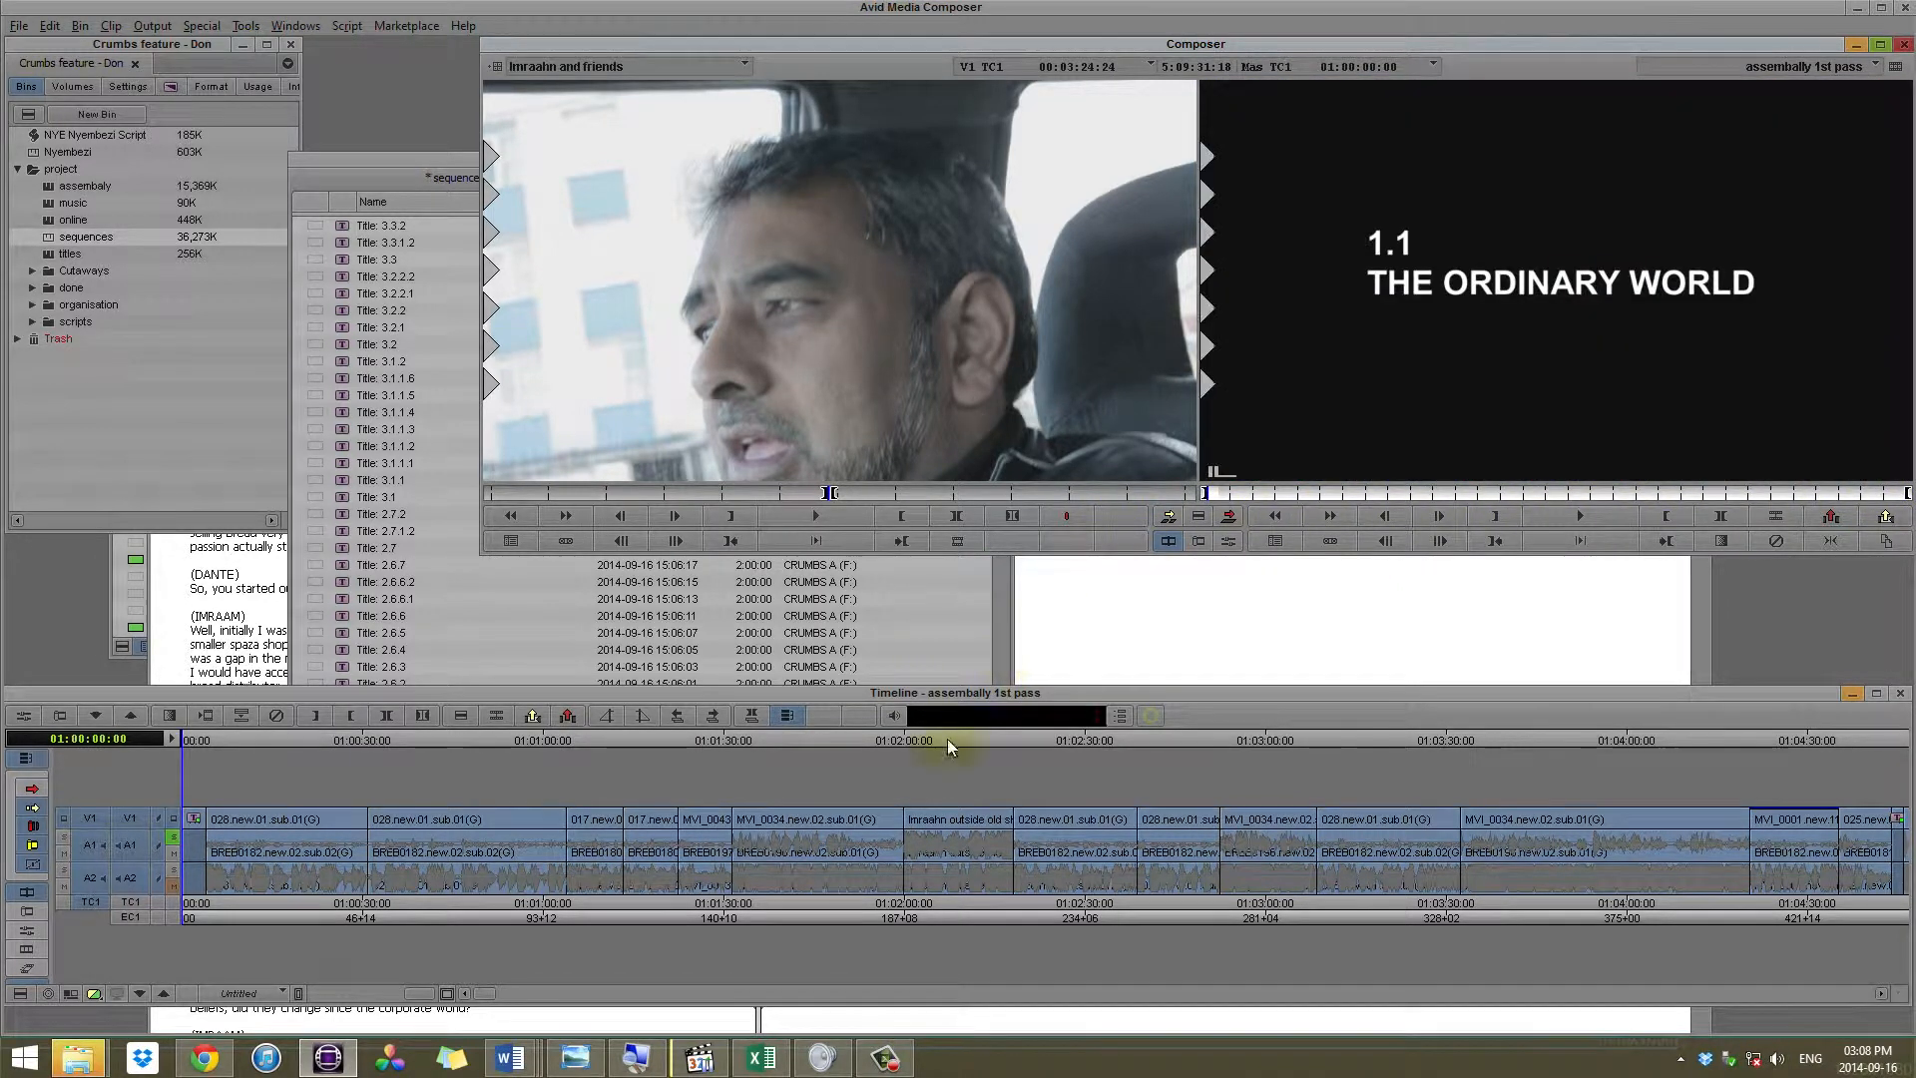
click(237, 741)
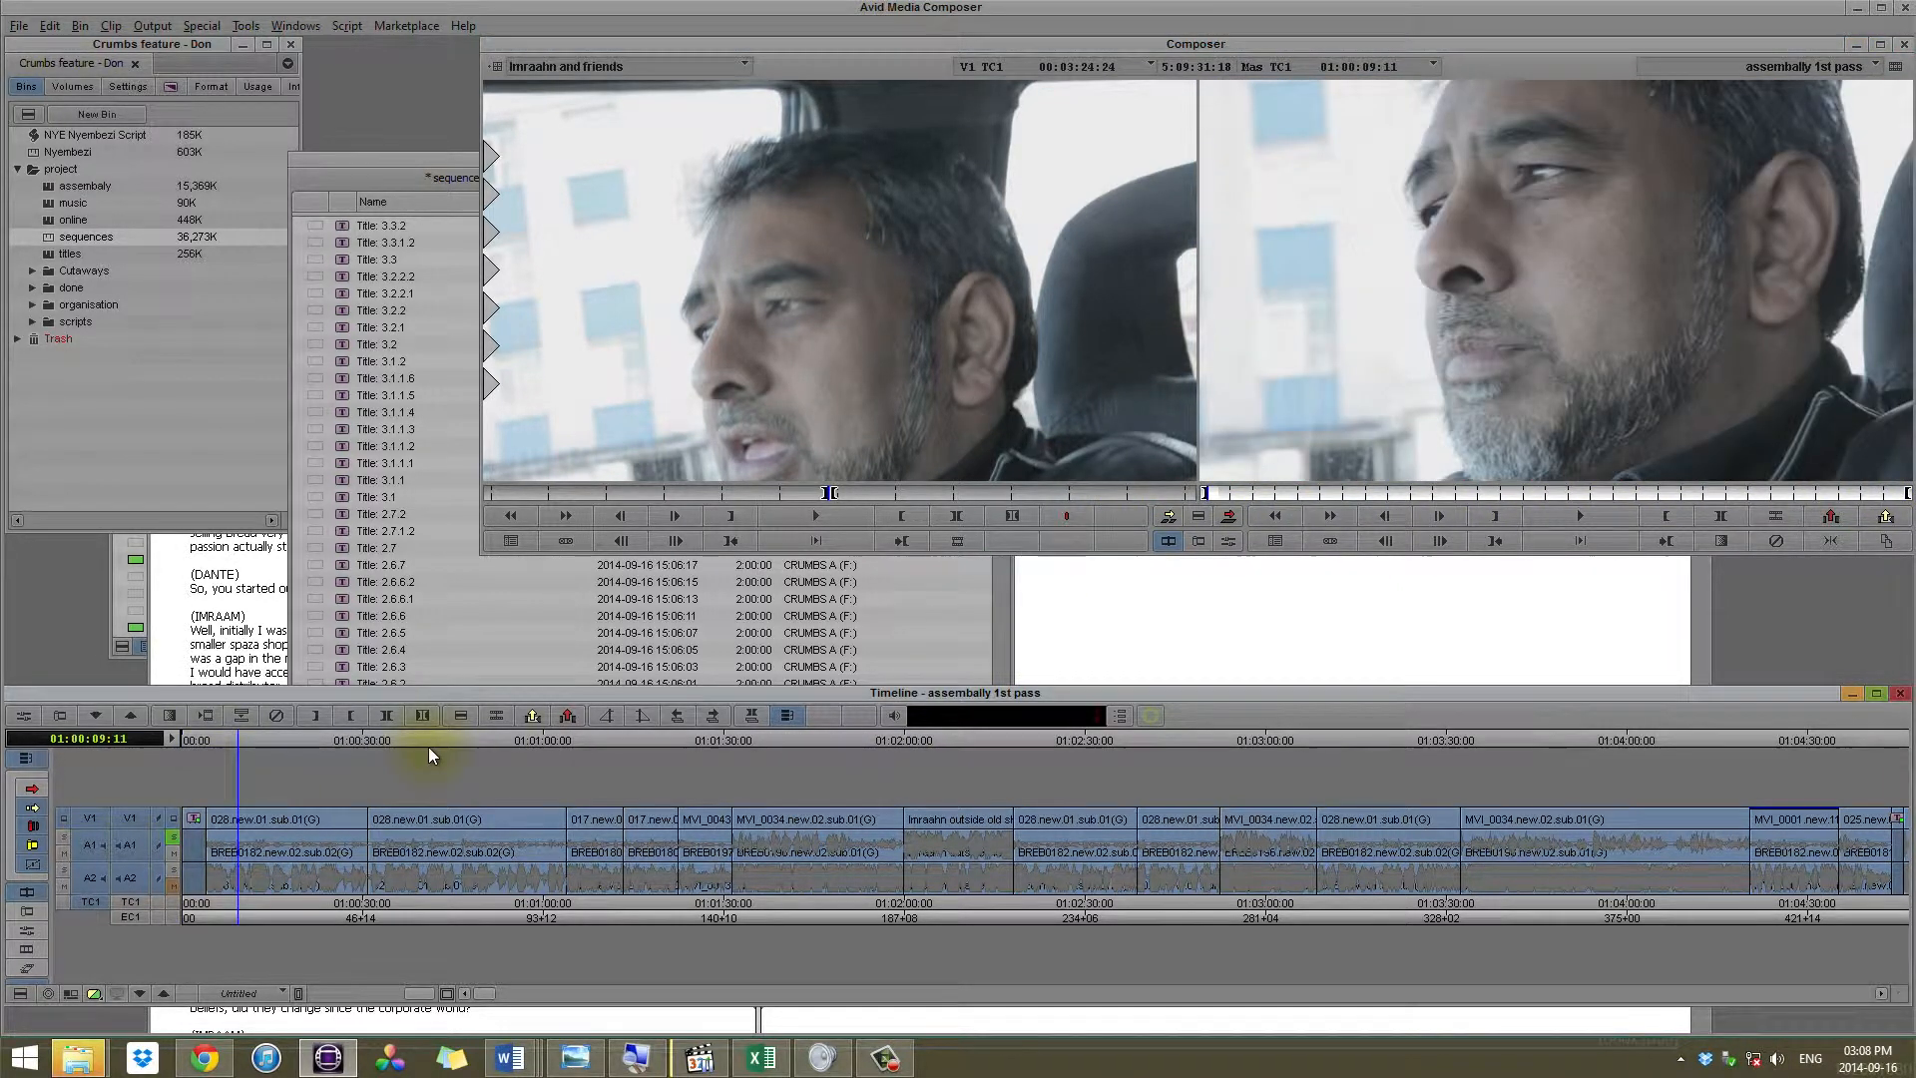
drag(335, 739, 457, 744)
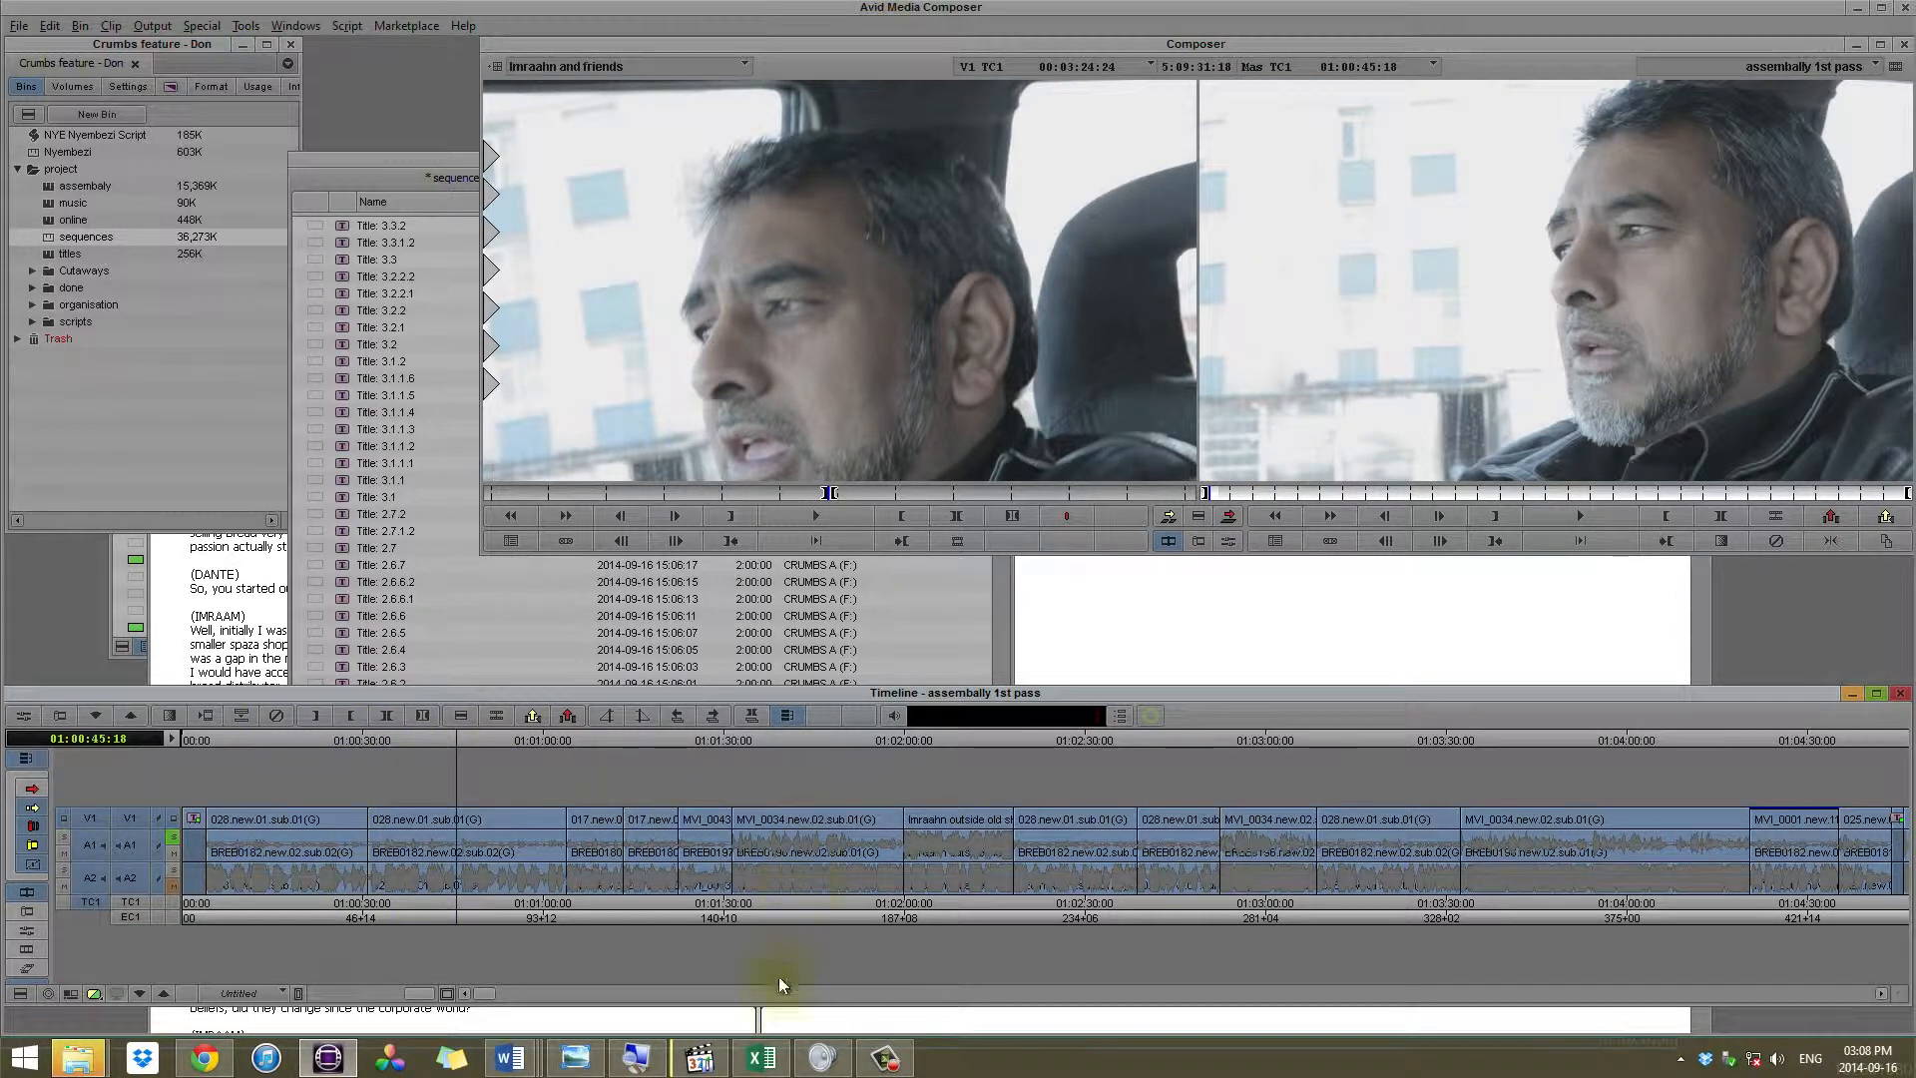
Step: Check the Excel paper edit, read the bold answers and comments in the class action lawsuit interview transcript in Word, and return to Avid
click(765, 1061)
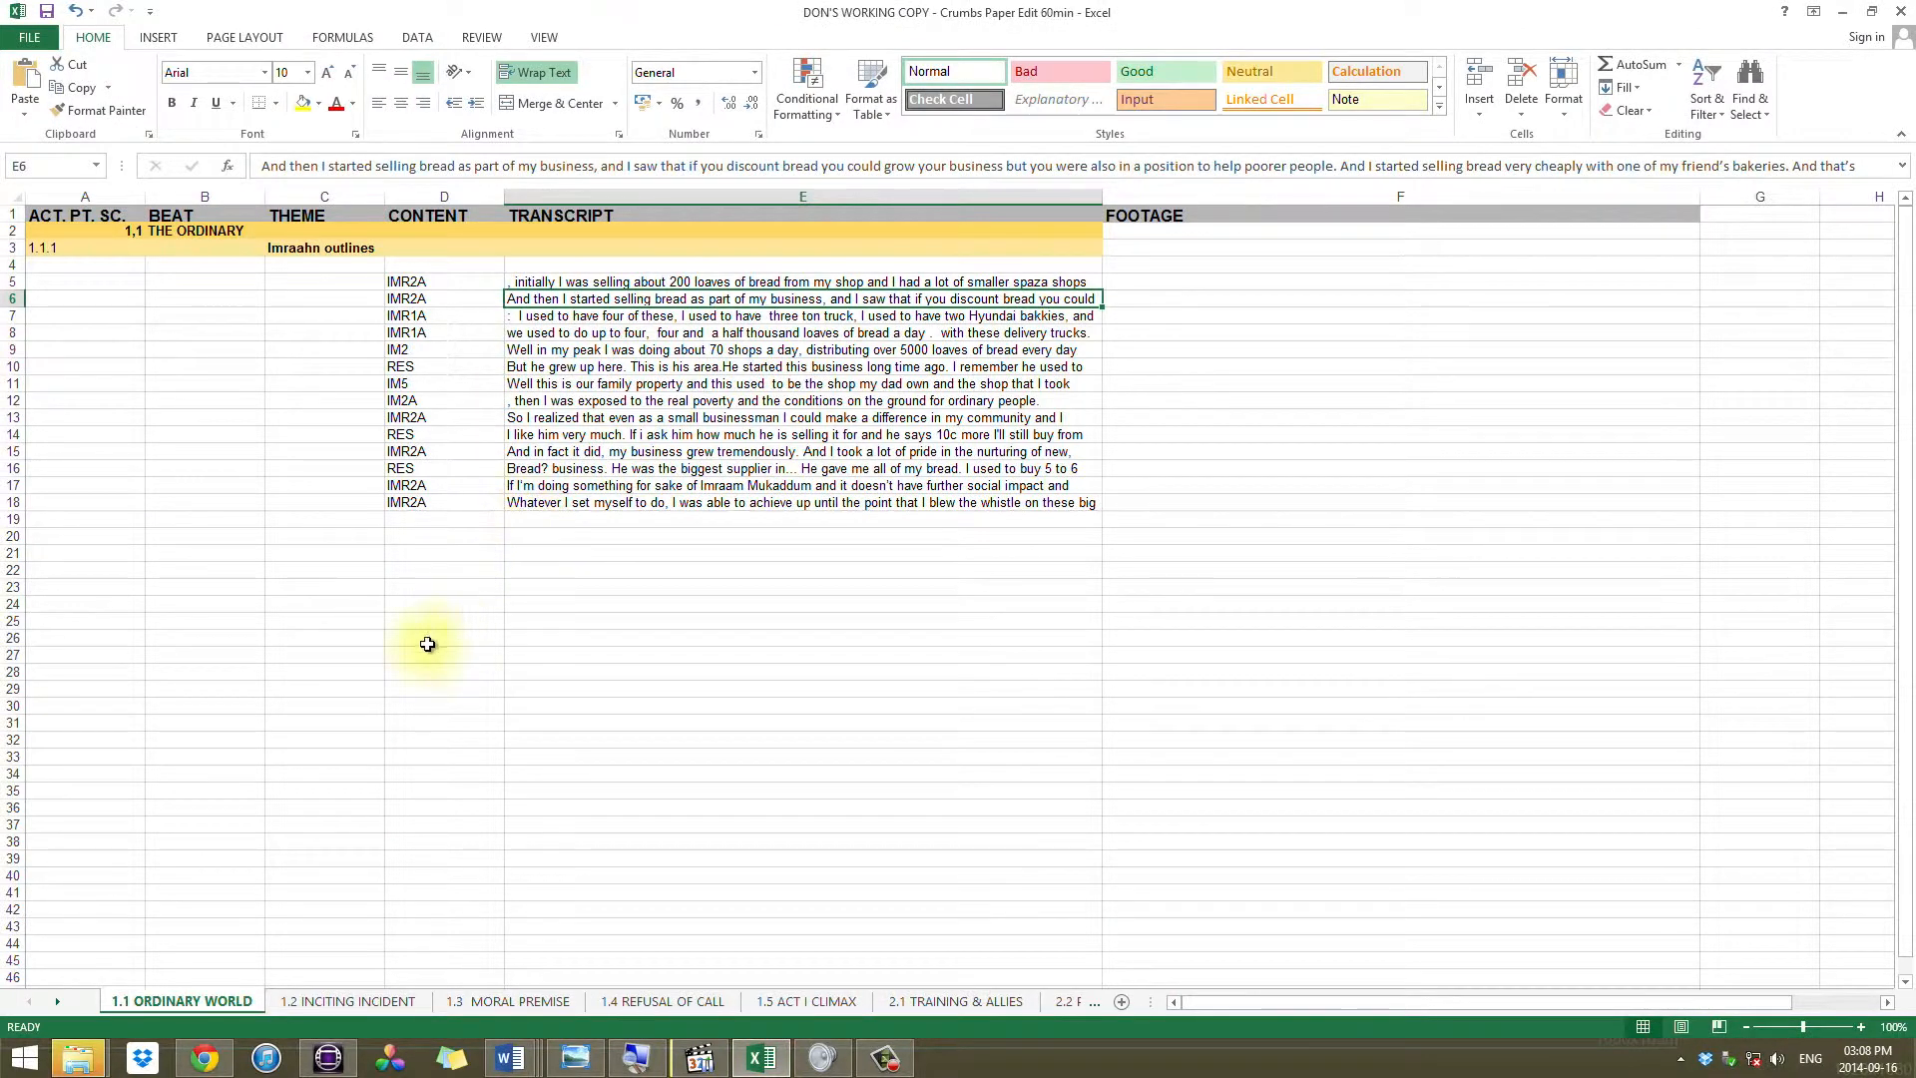
click(530, 1066)
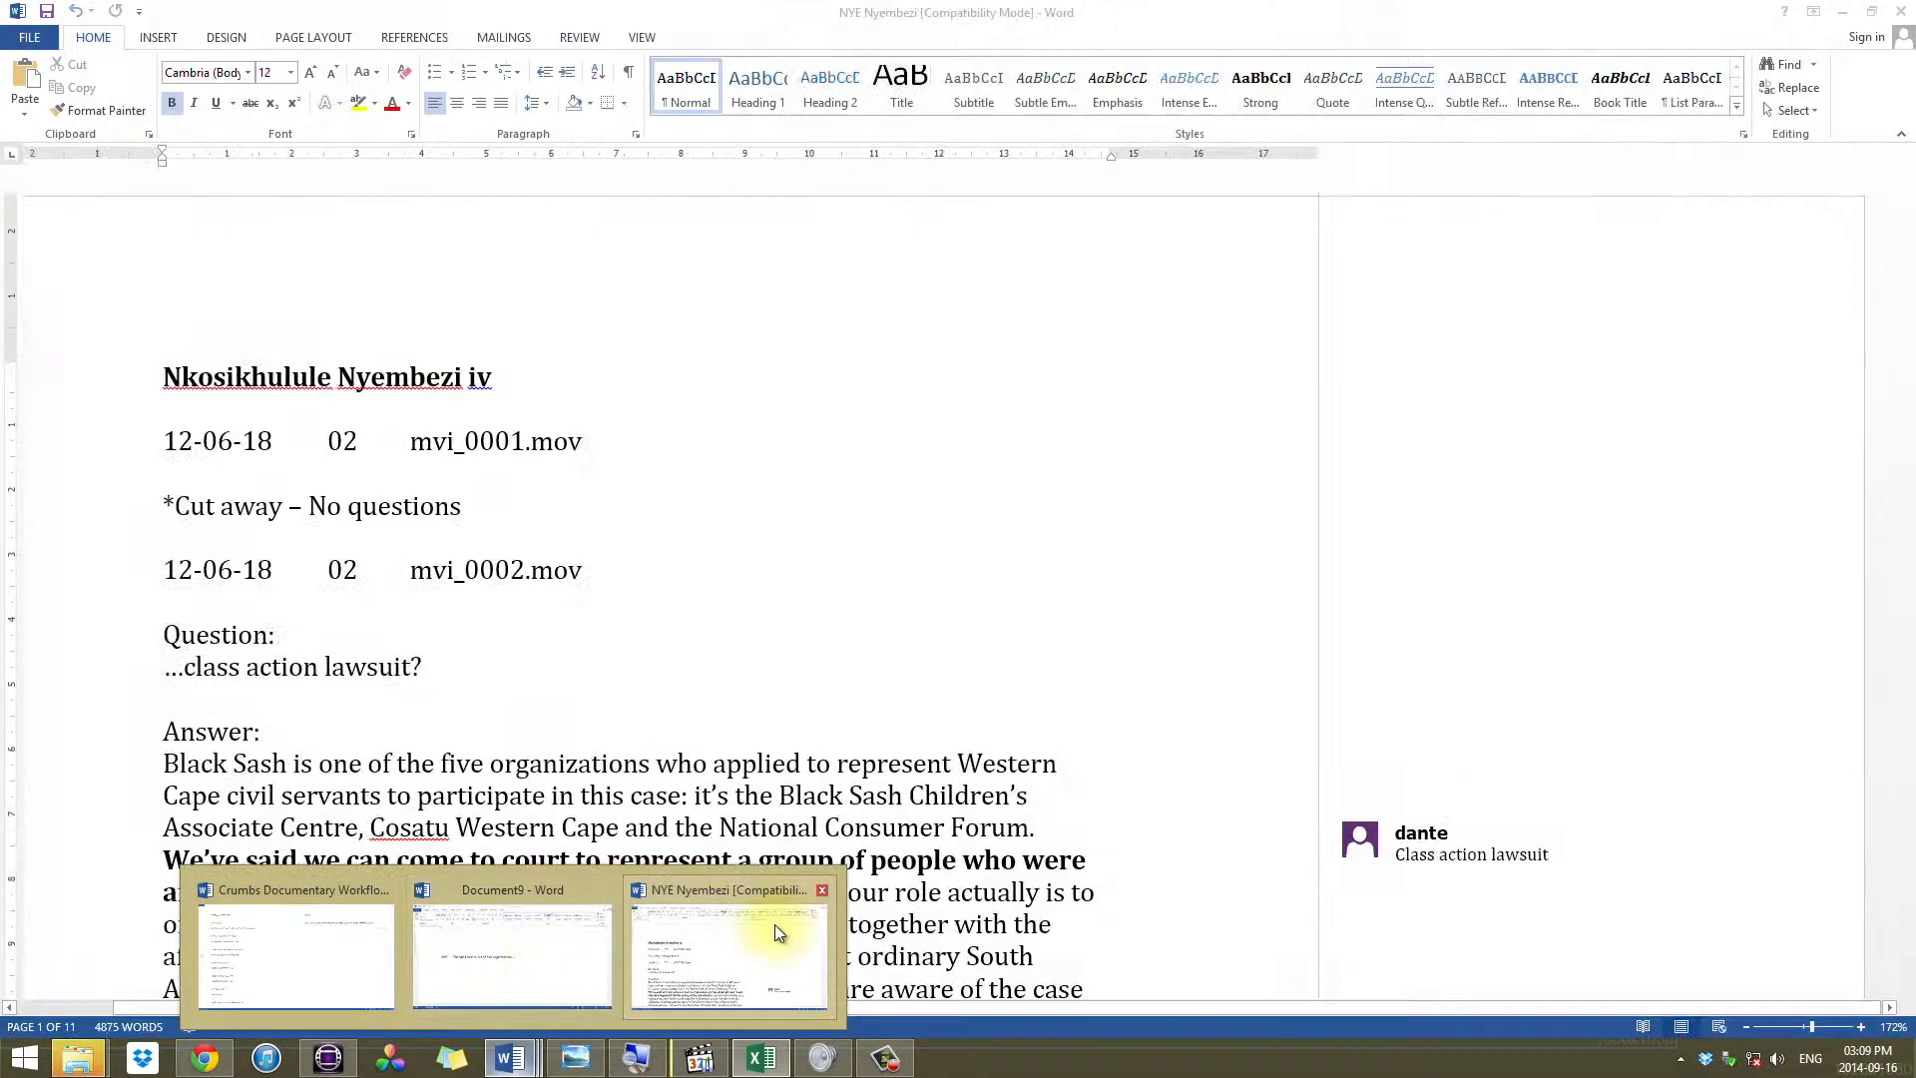
click(775, 924)
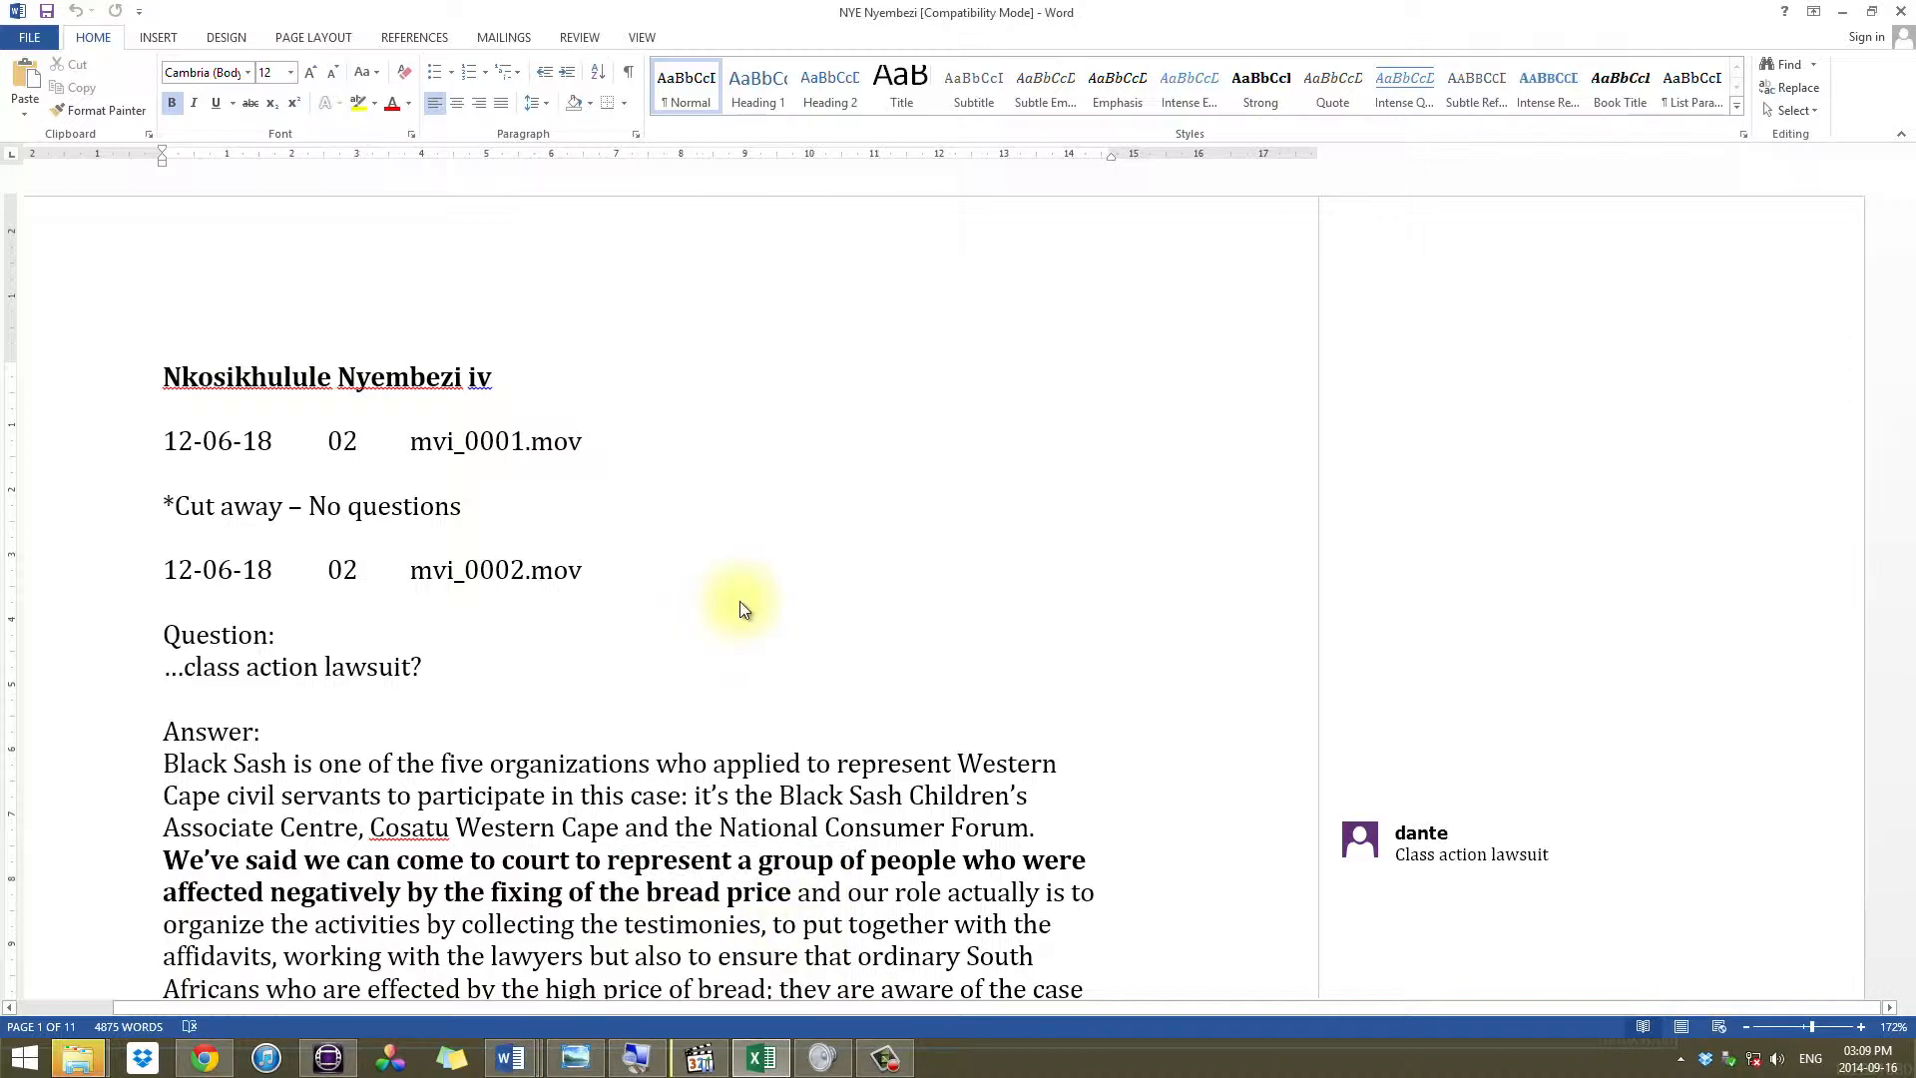
scroll(684, 756, down, 5)
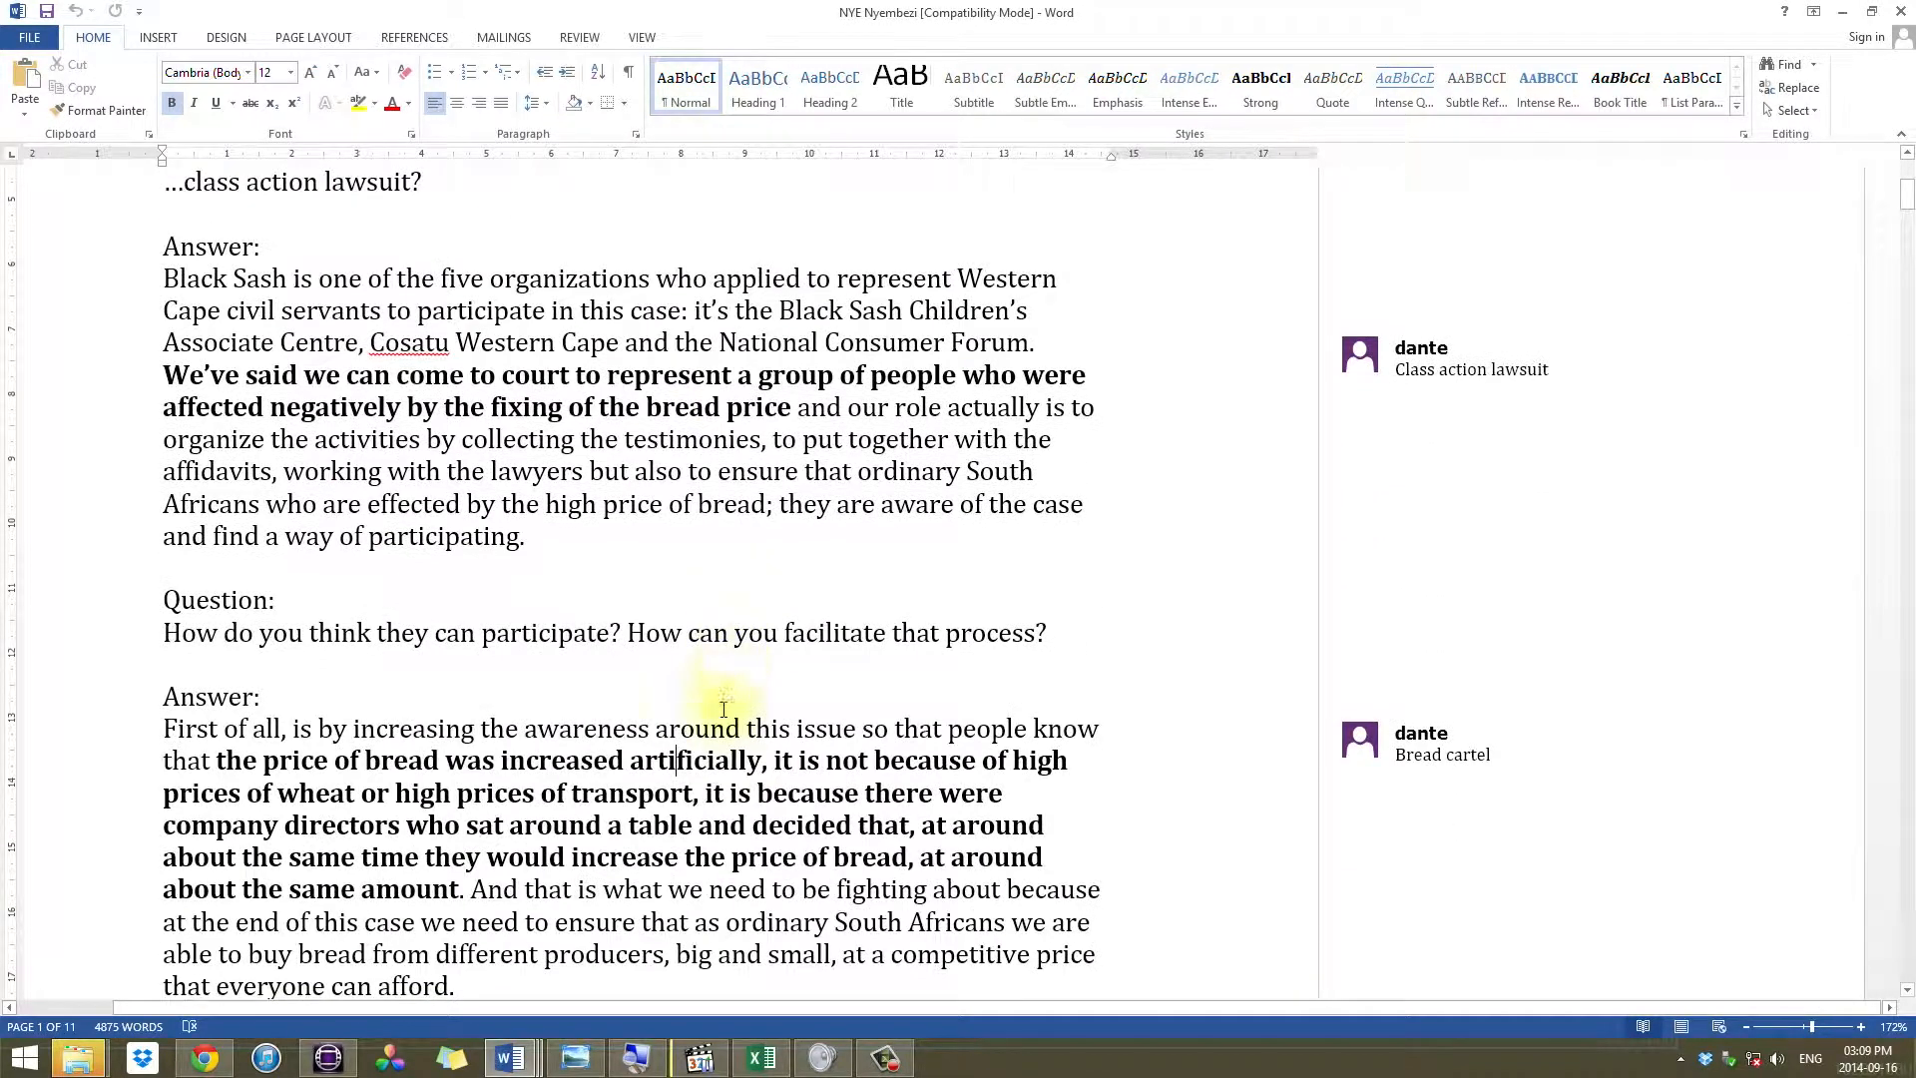
scroll(740, 746, down, 3)
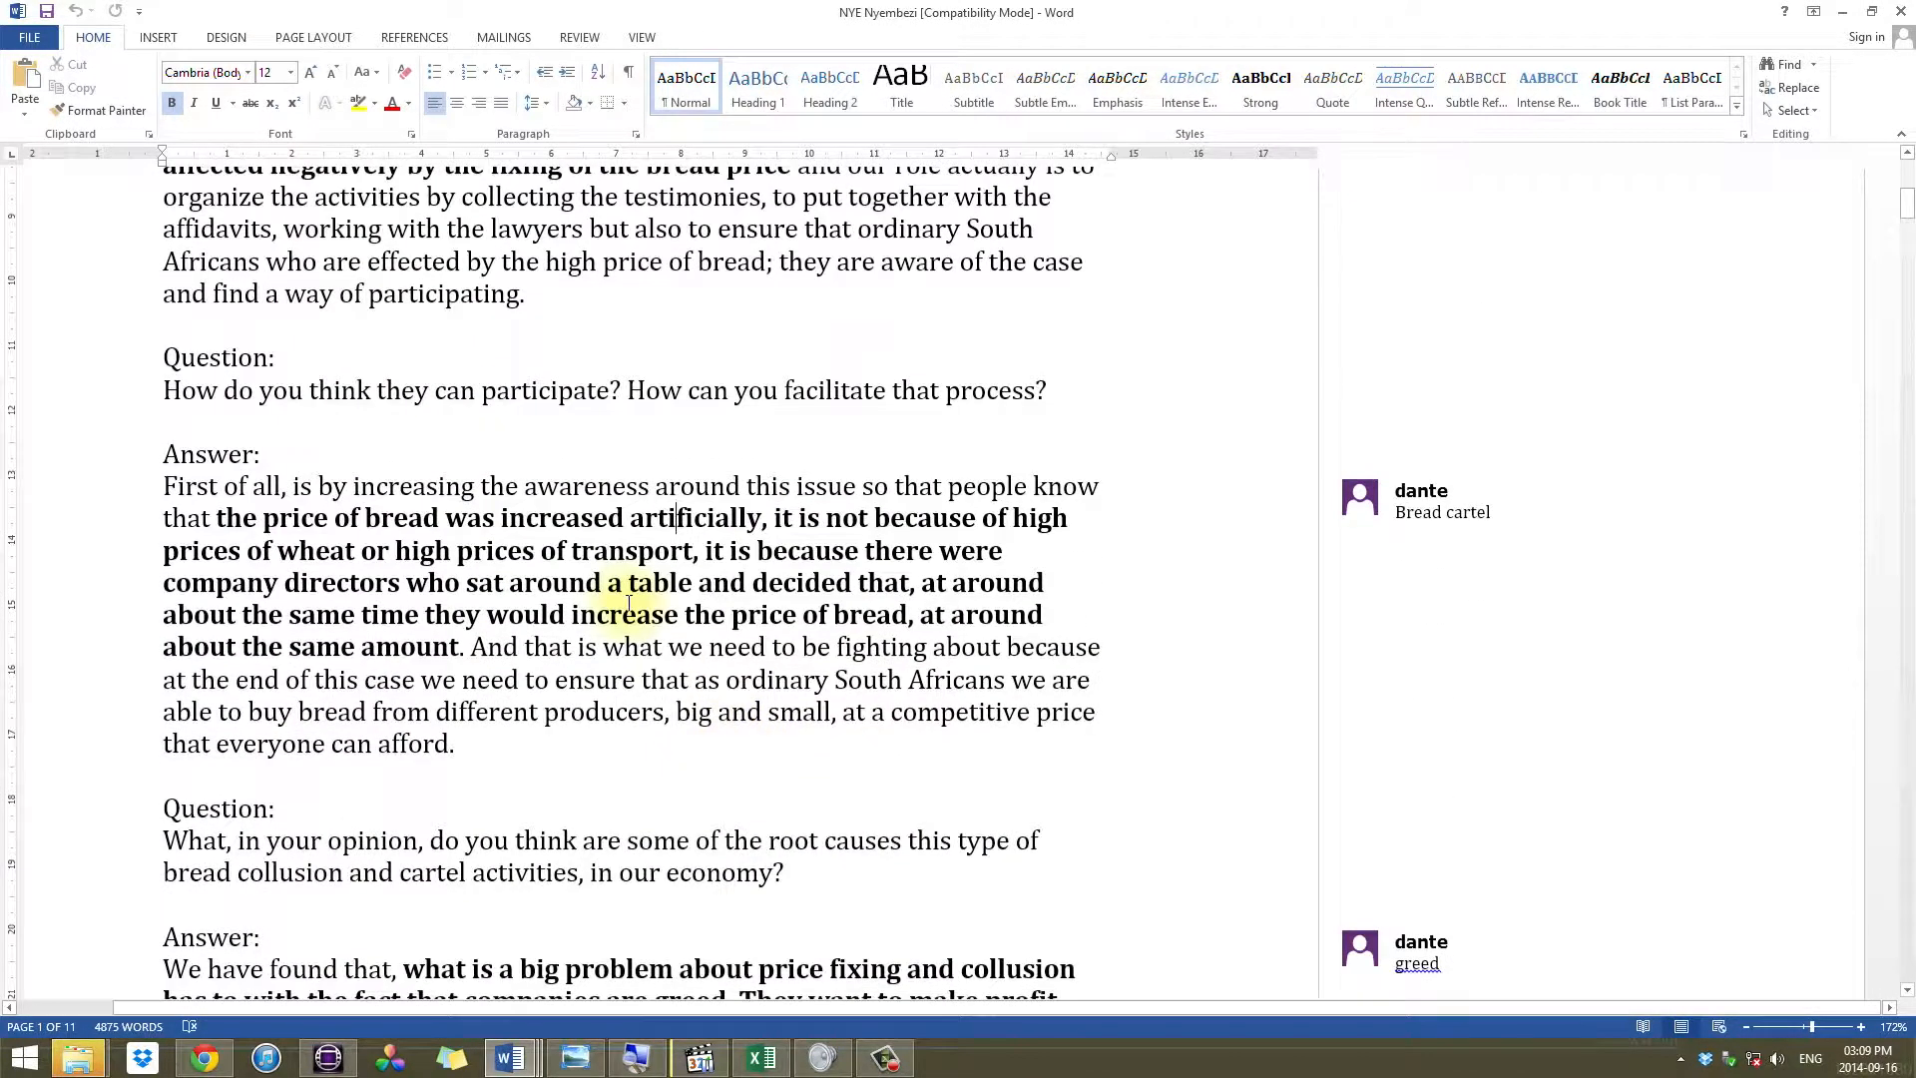
mouse_move(637, 576)
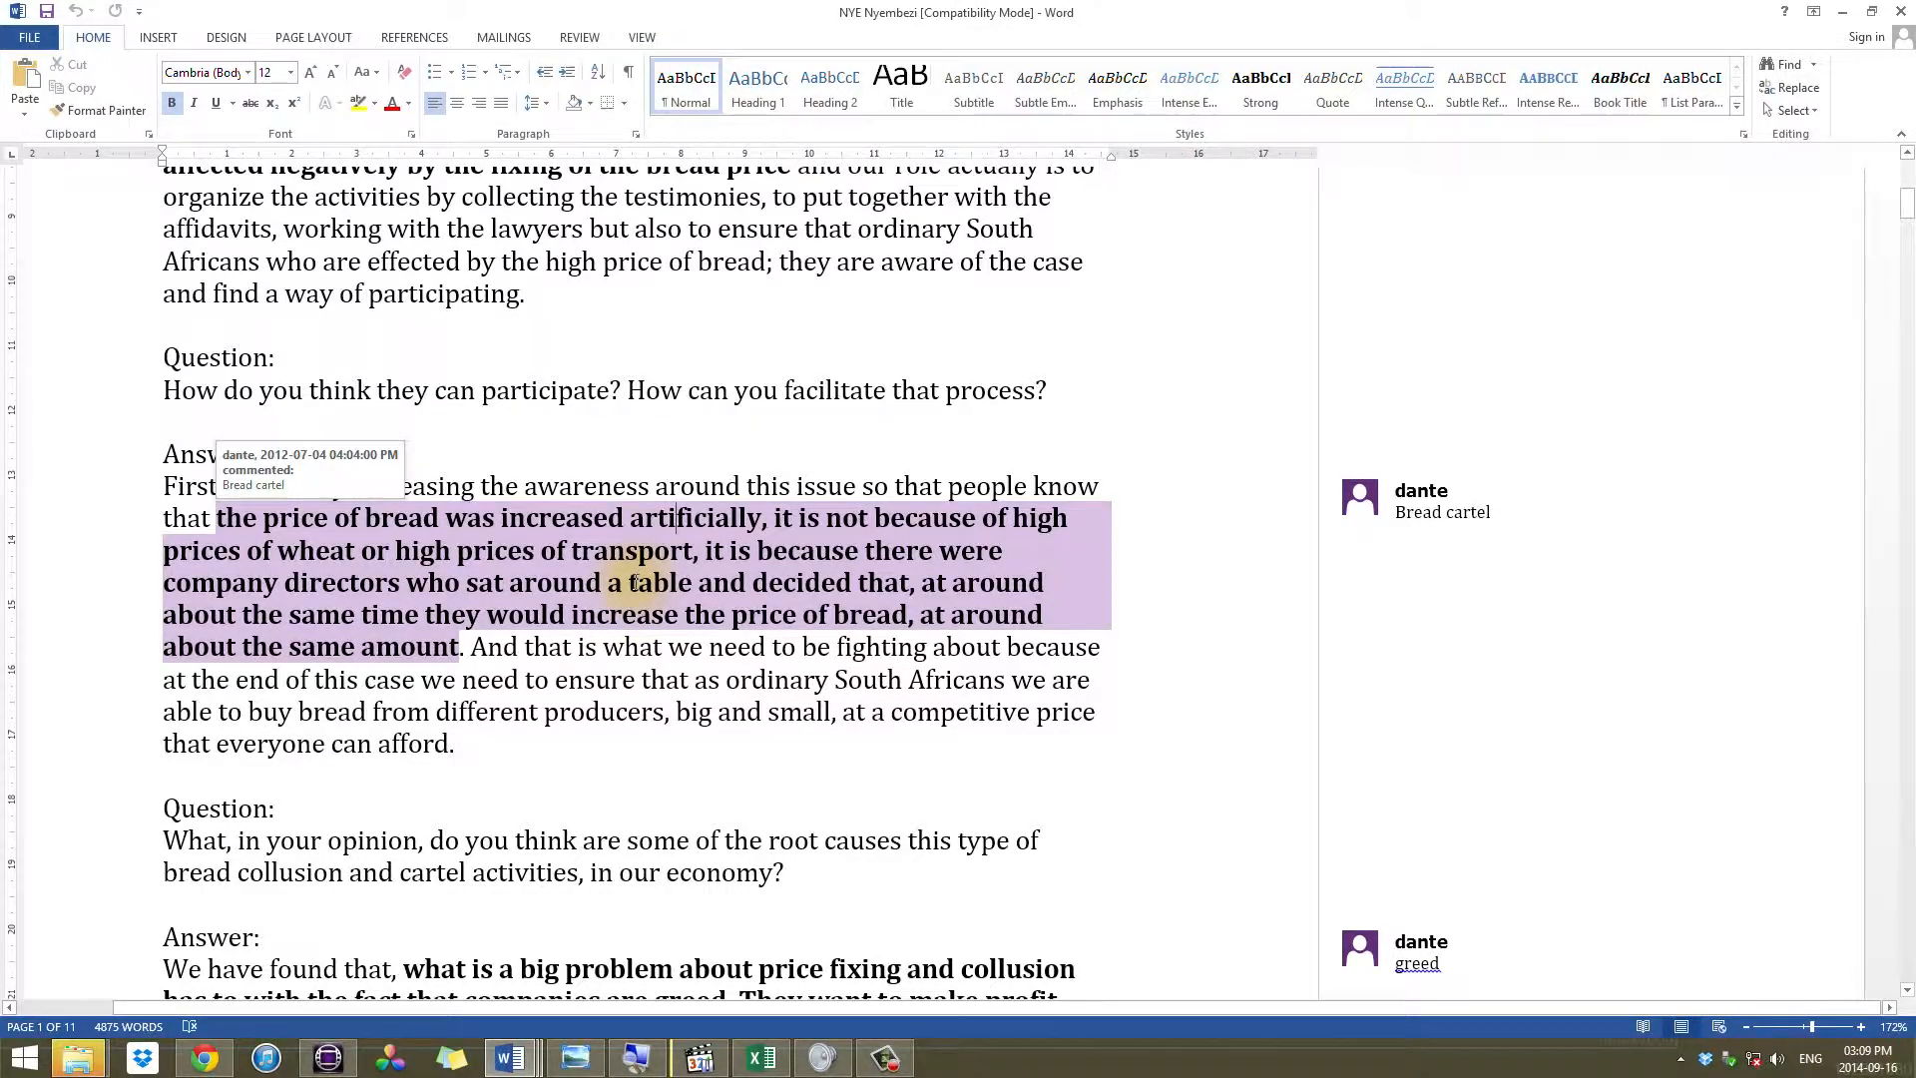
click(328, 1058)
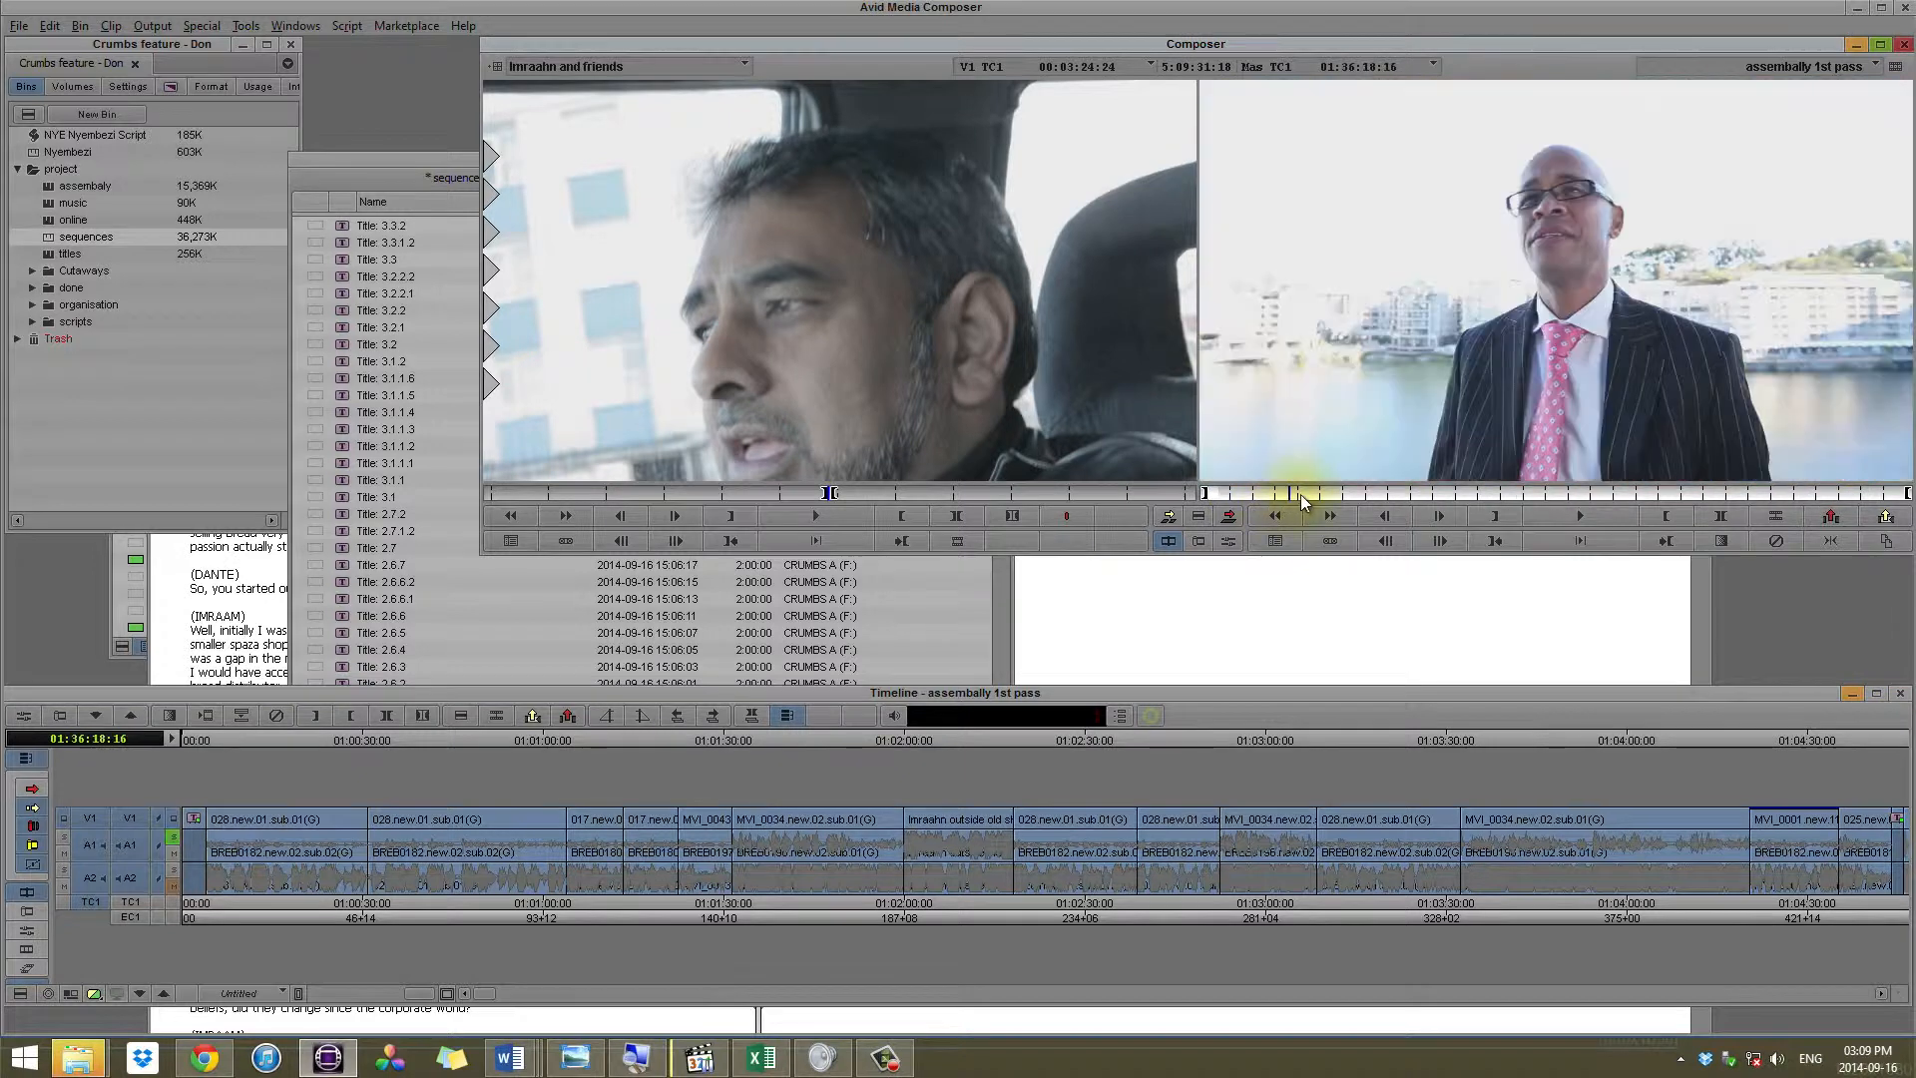